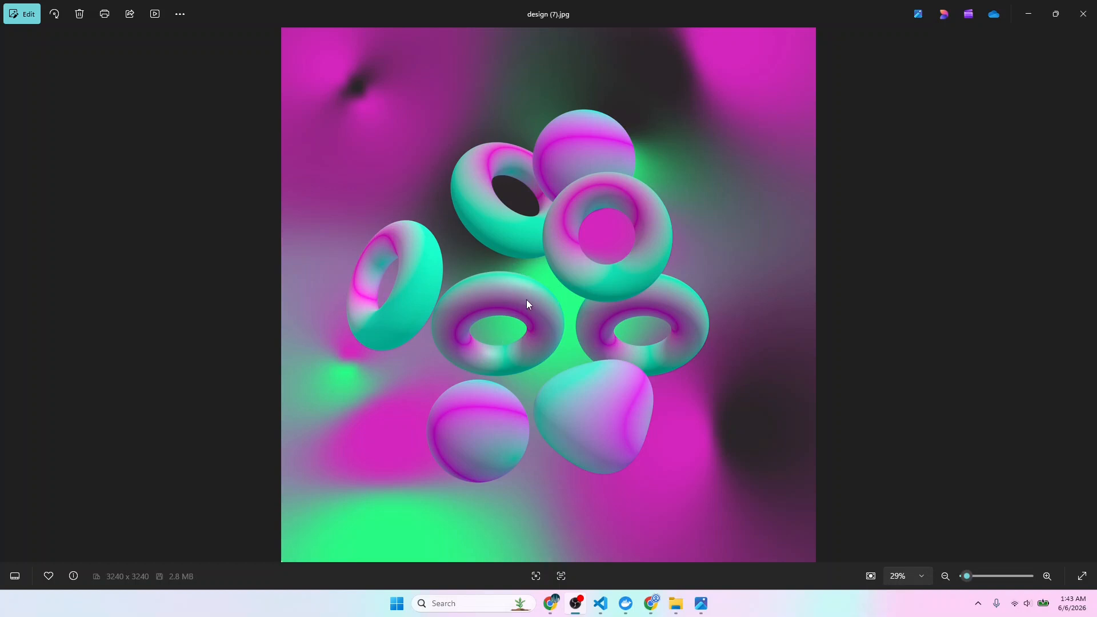
- Switch to Chrome, open gridov.com and continue to the designs dashboard
{"action": "left_click", "coordinate": [648, 598]}
{"action": "left_click", "coordinate": [165, 35]}
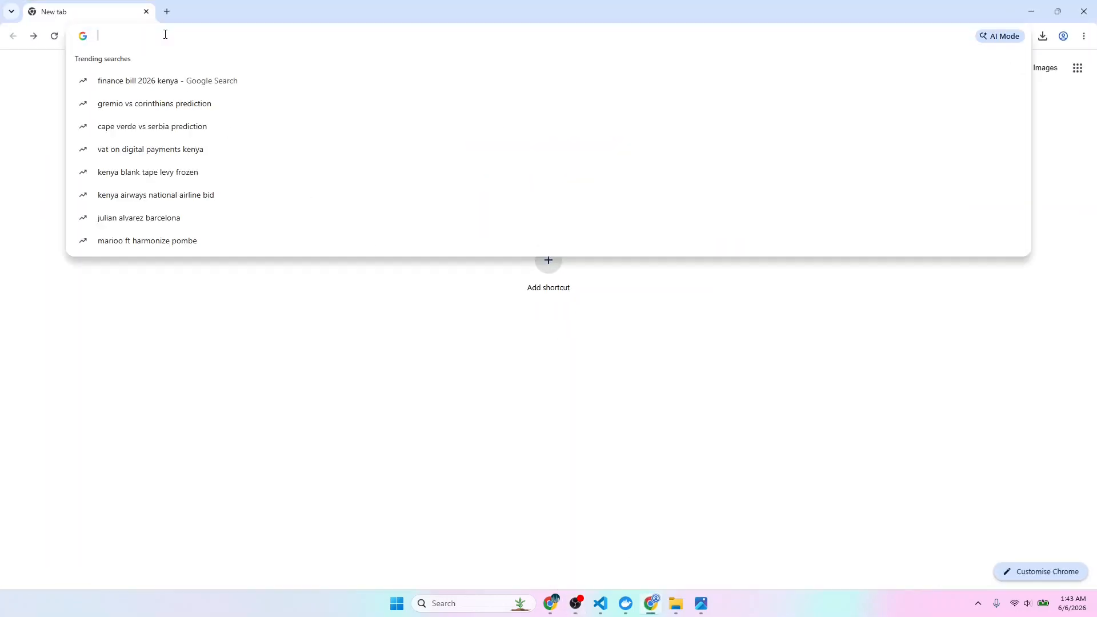
{"action": "type", "text": "gridov.com"}
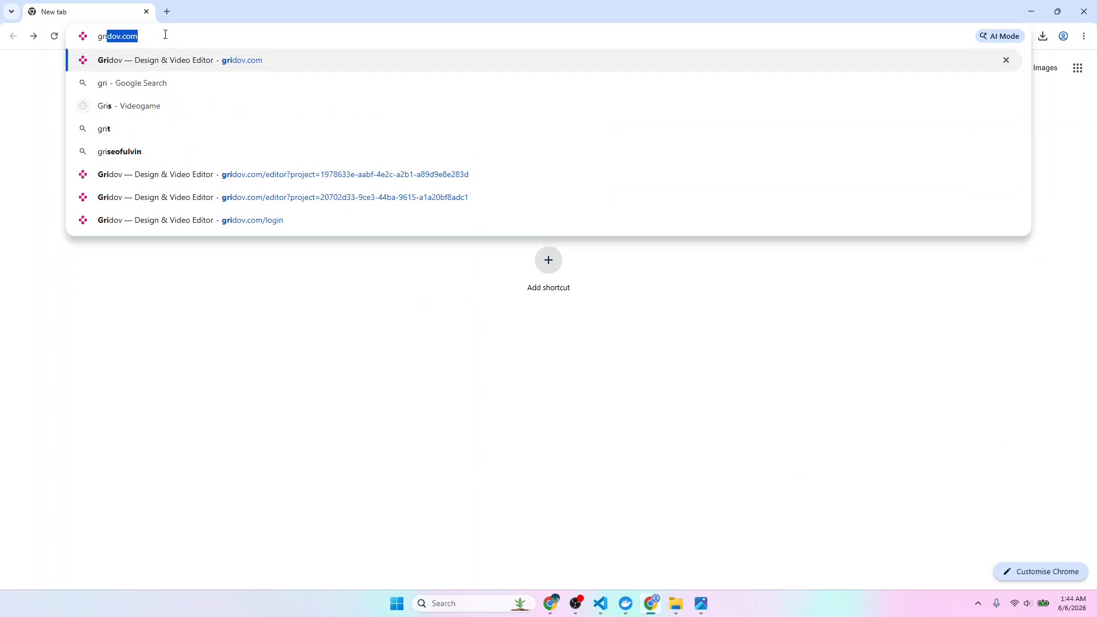
{"action": "key", "text": "Return"}
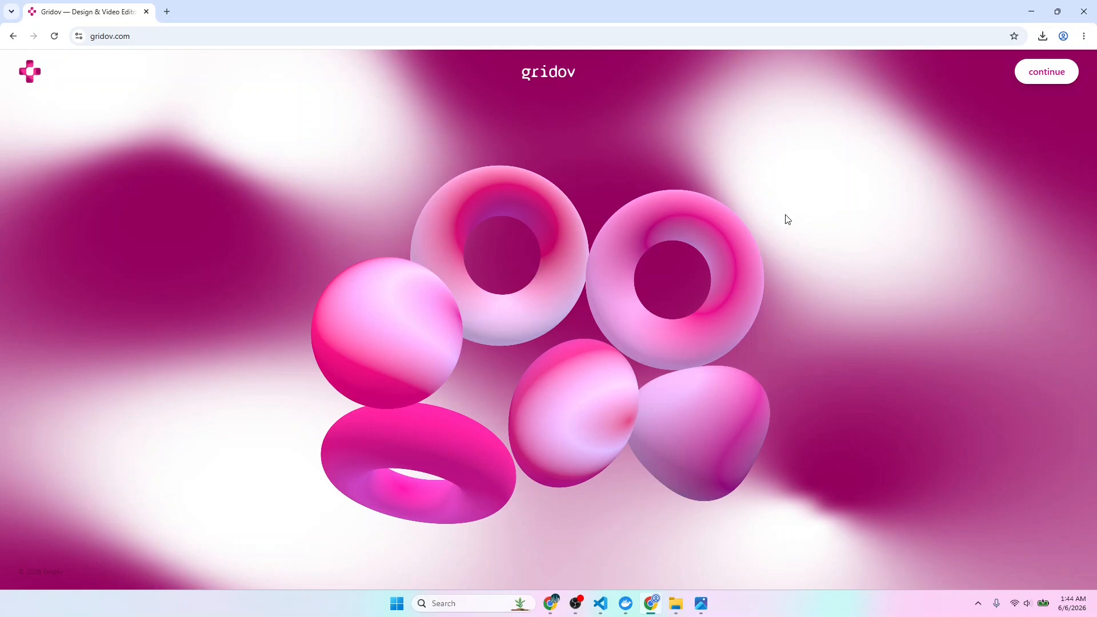
{"action": "left_click", "coordinate": [1029, 75]}
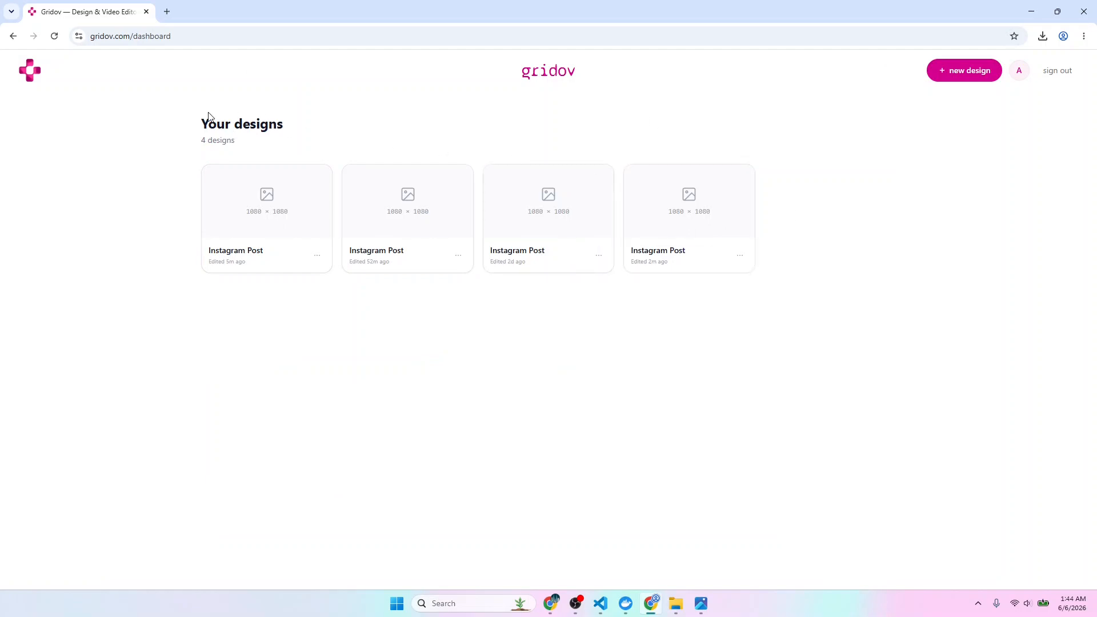
- Sign out of the account, reload the gridov.com home page and continue to the login page
{"action": "left_click", "coordinate": [1051, 80]}
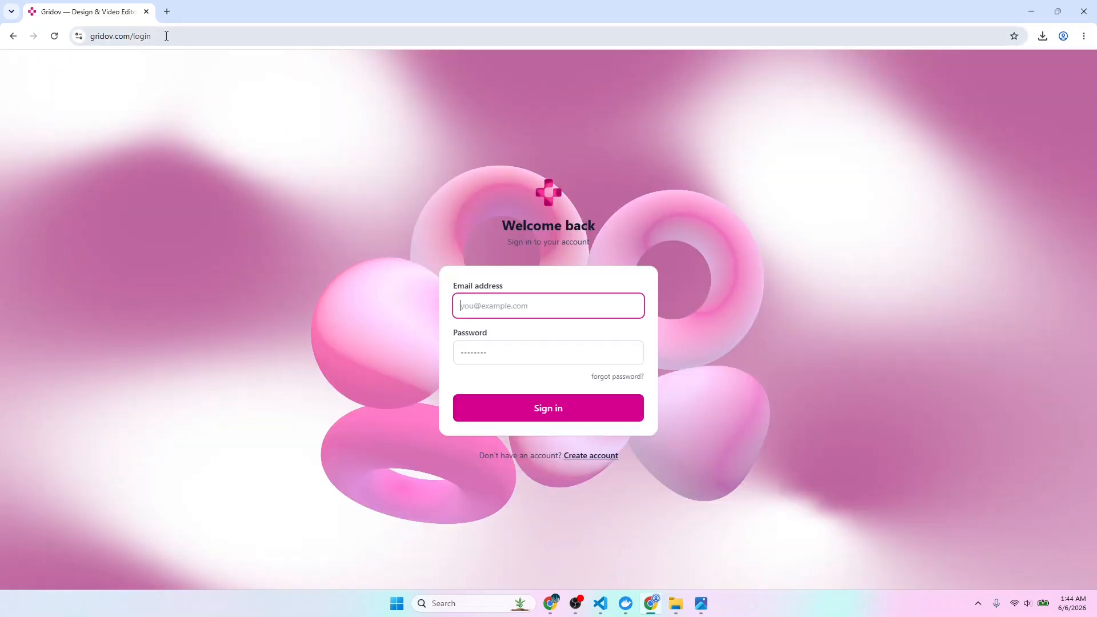
{"action": "left_click_drag", "start_coordinate": [139, 36], "coordinate": [151, 36]}
{"action": "key", "text": "BackSpace"}
{"action": "key", "text": "BackSpace"}
{"action": "key", "text": "BackSpace"}
{"action": "key", "text": "BackSpace"}
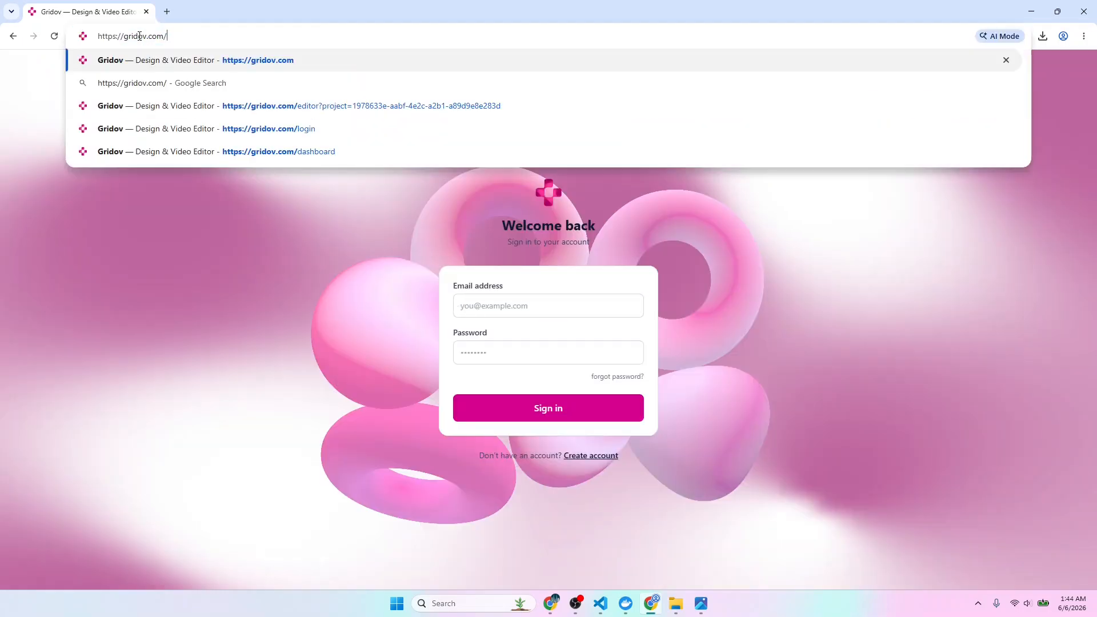
{"action": "key", "text": "Return"}
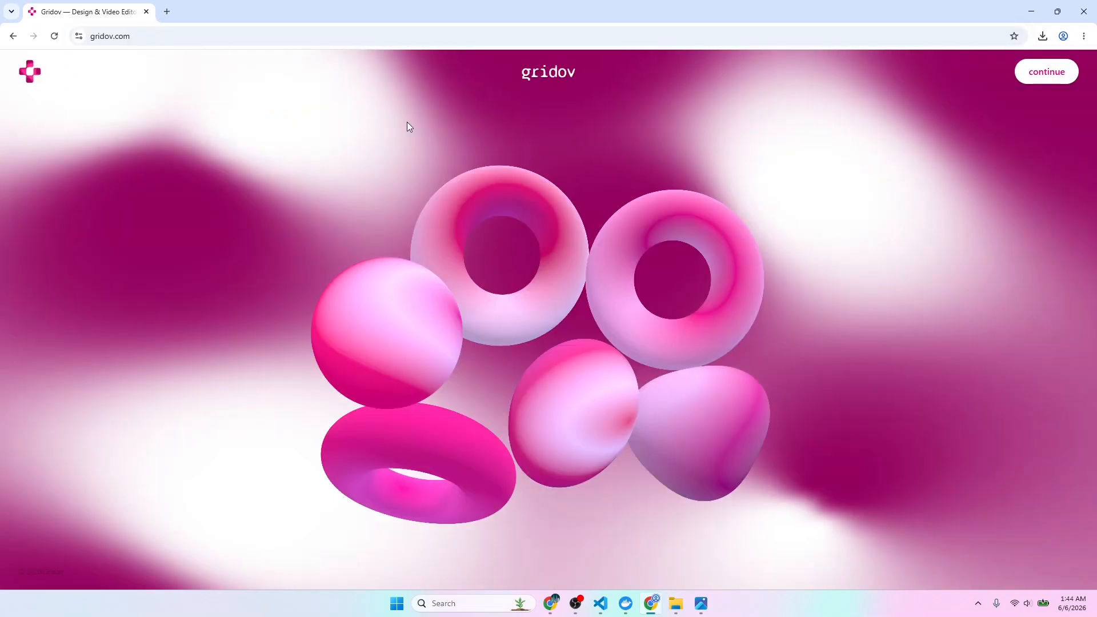
{"action": "left_click", "coordinate": [1037, 73]}
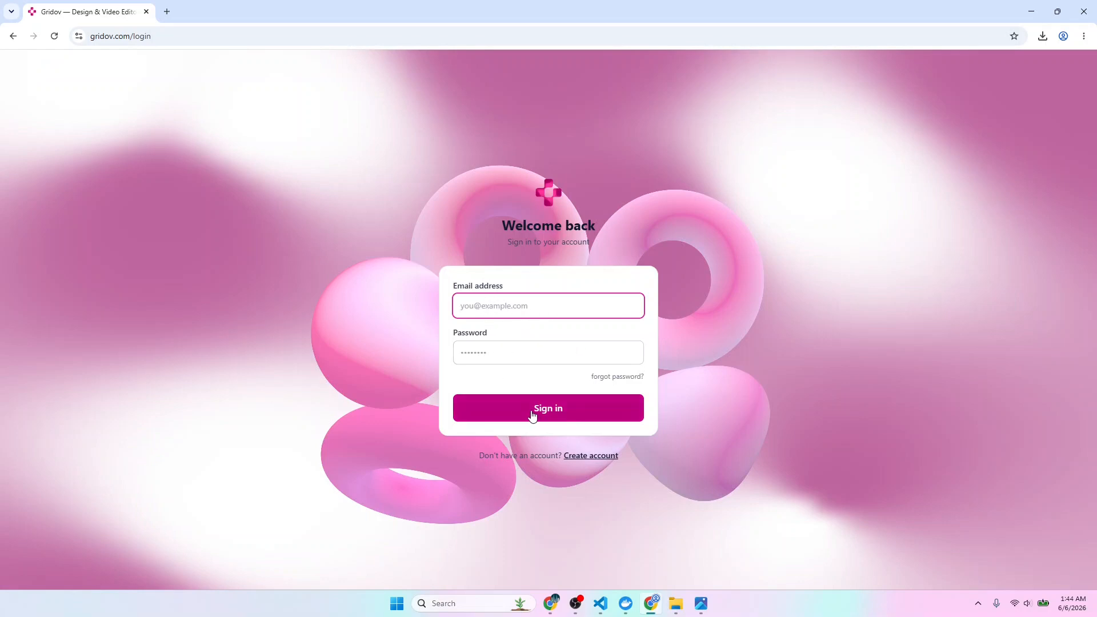
- Look at the forgotten-password and account registration pages, returning to the sign-in form
{"action": "left_click", "coordinate": [614, 377]}
{"action": "left_click", "coordinate": [495, 338]}
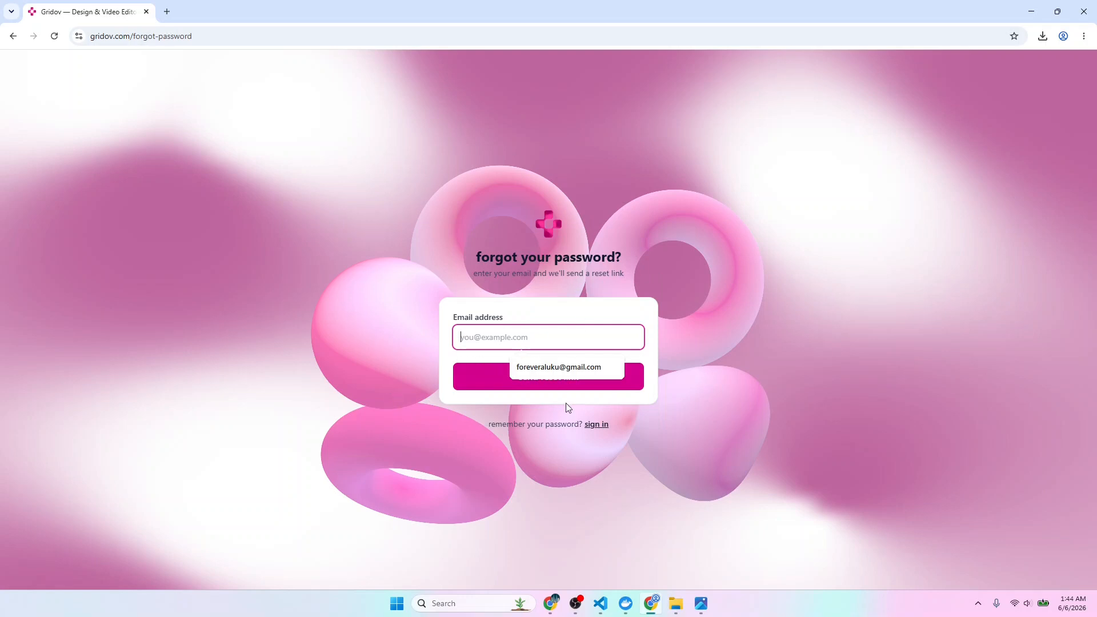
{"action": "left_click", "coordinate": [694, 390]}
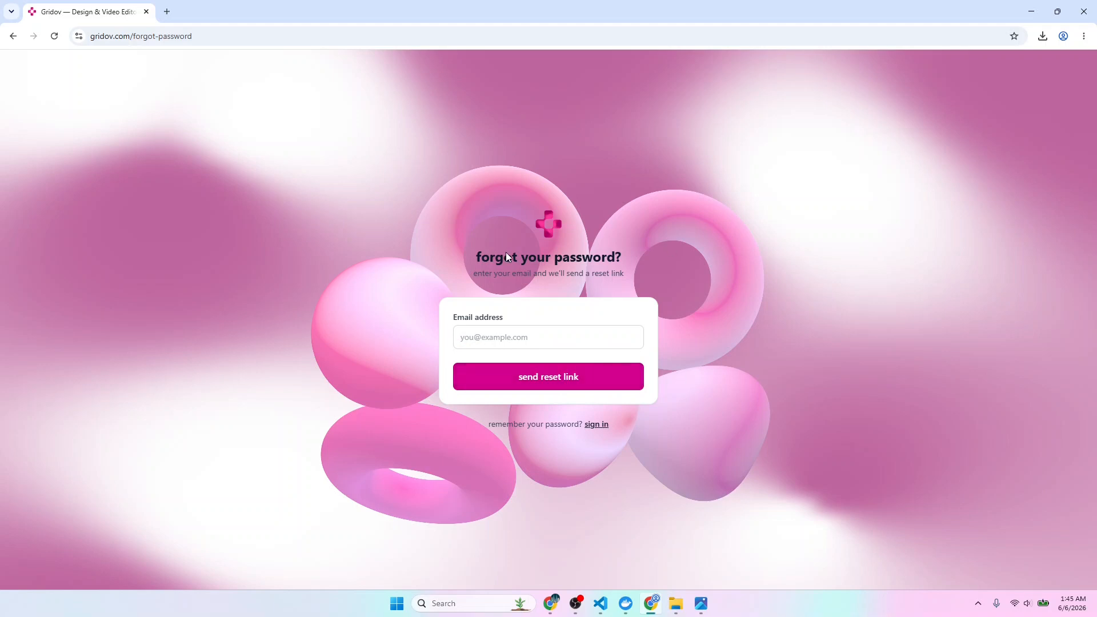
{"action": "left_click", "coordinate": [594, 424]}
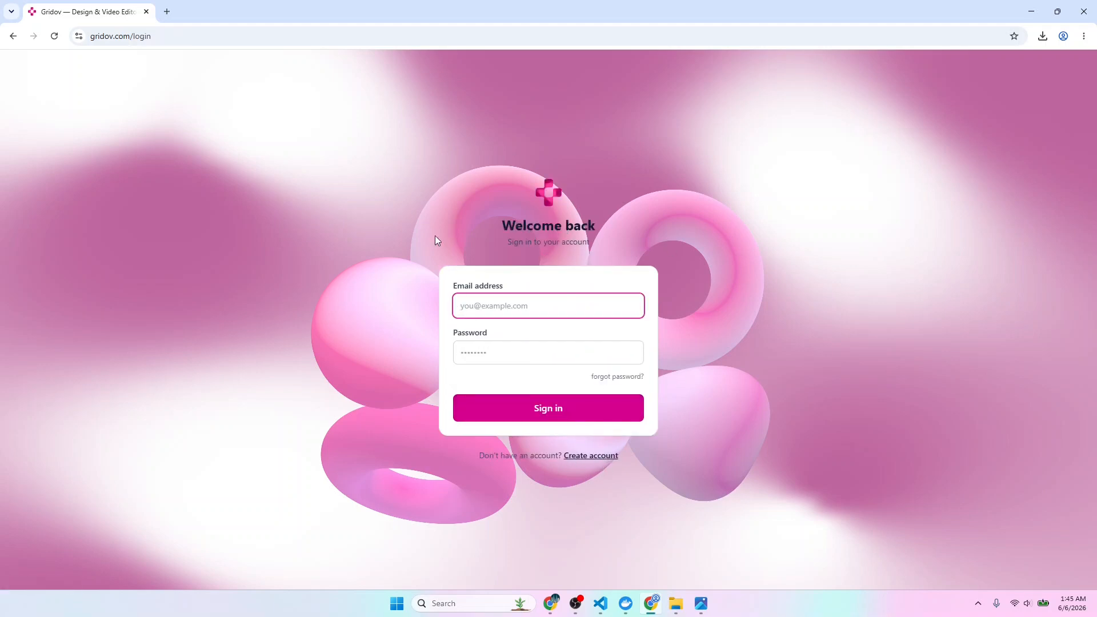
{"action": "left_click", "coordinate": [602, 461]}
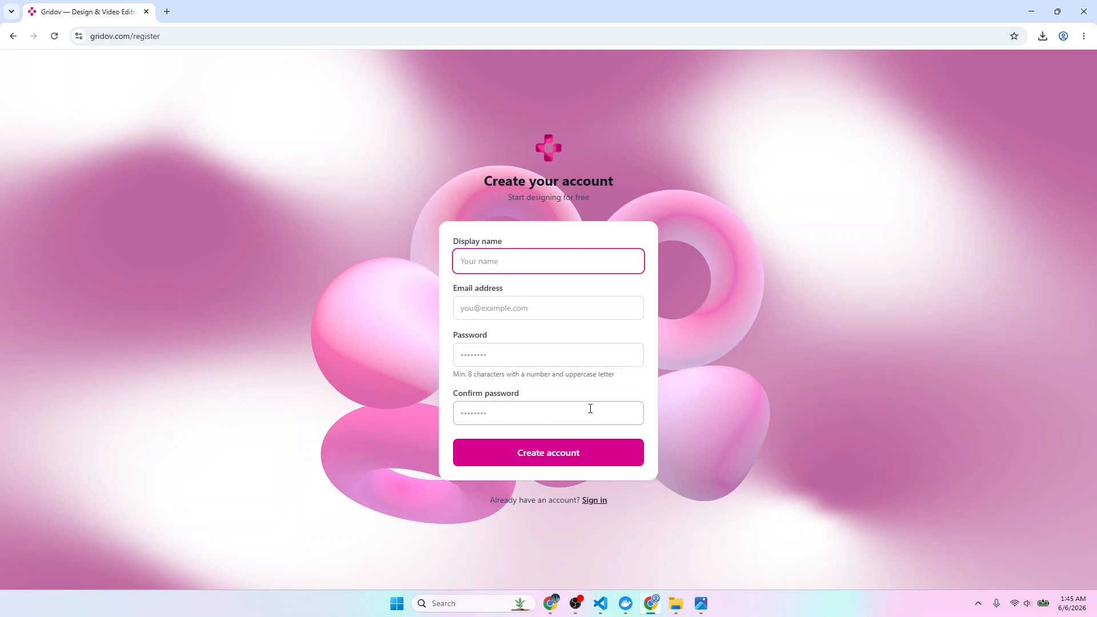
{"action": "left_click", "coordinate": [592, 500]}
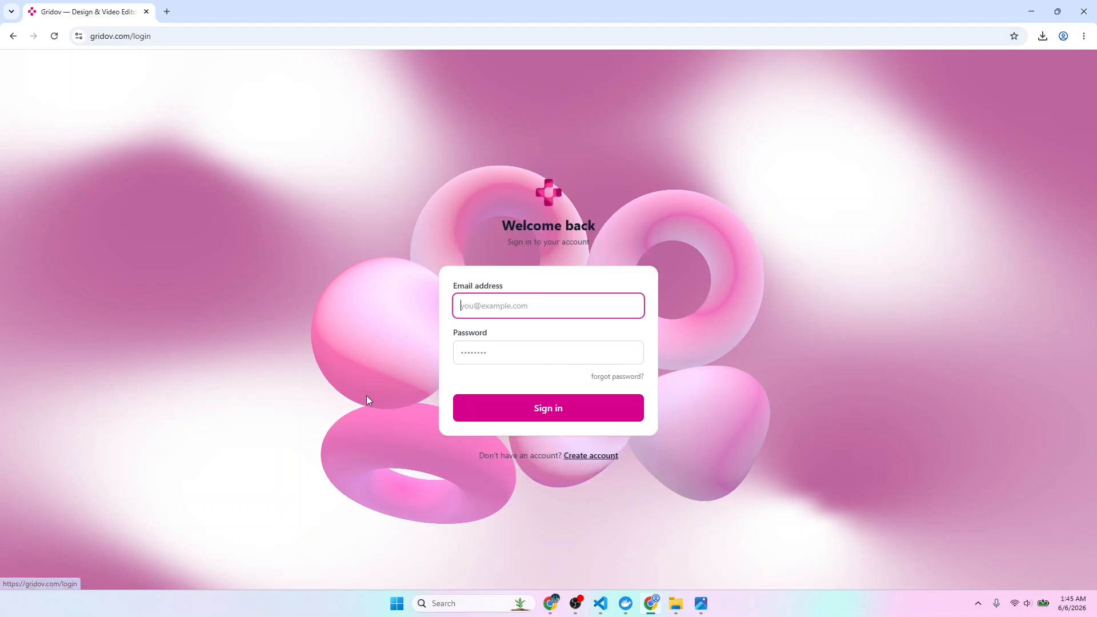
- Sign in with the account e-mail and password, and dismiss the offer to save the password
{"action": "left_click", "coordinate": [480, 306]}
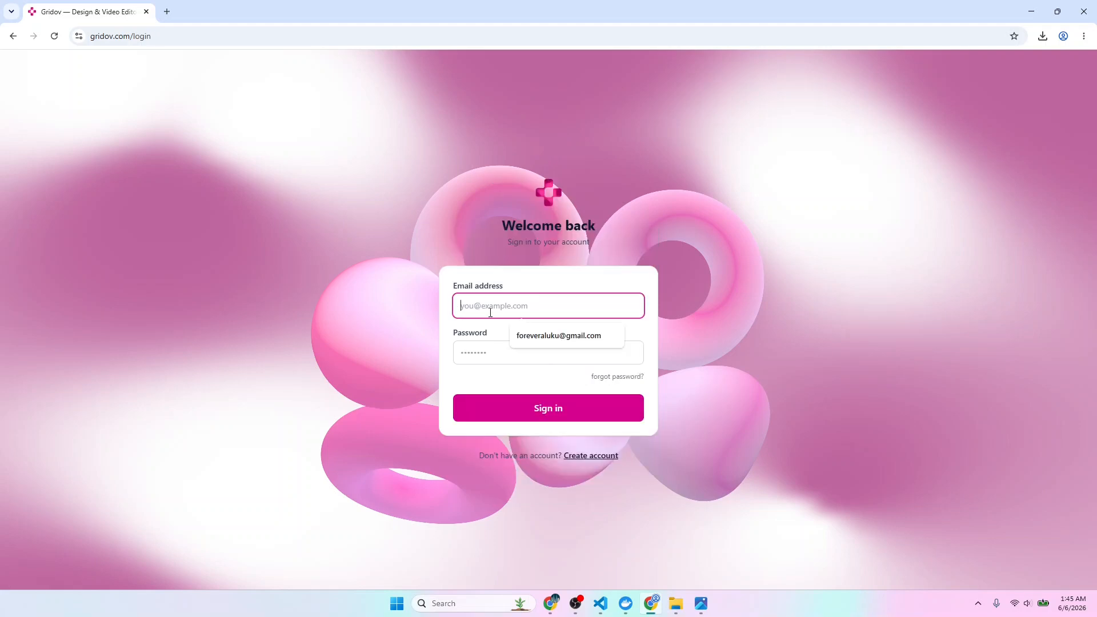
{"action": "left_click", "coordinate": [559, 337]}
{"action": "left_click", "coordinate": [503, 352]}
{"action": "type", "text": "•"}
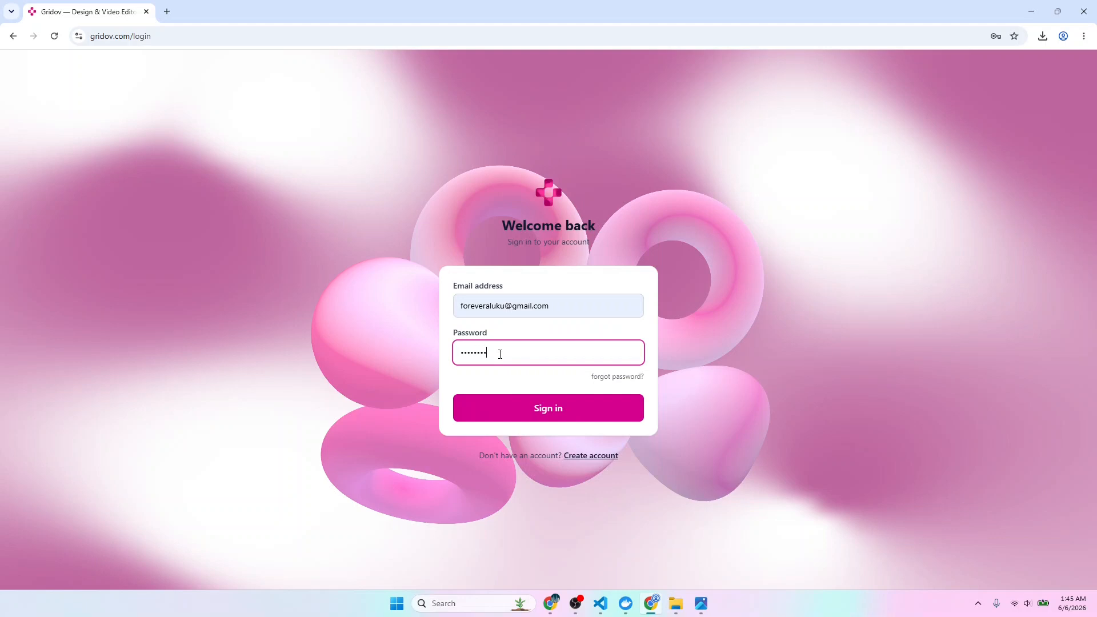
{"action": "type", "text": "•••••••••"}
{"action": "left_click", "coordinate": [585, 404]}
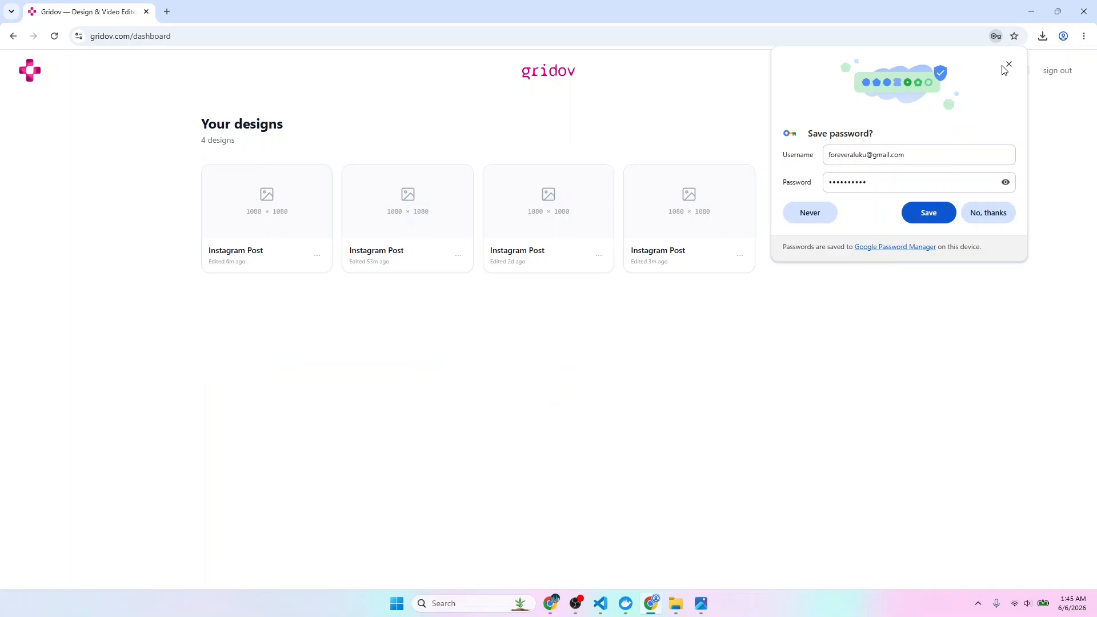
{"action": "left_click", "coordinate": [1007, 66]}
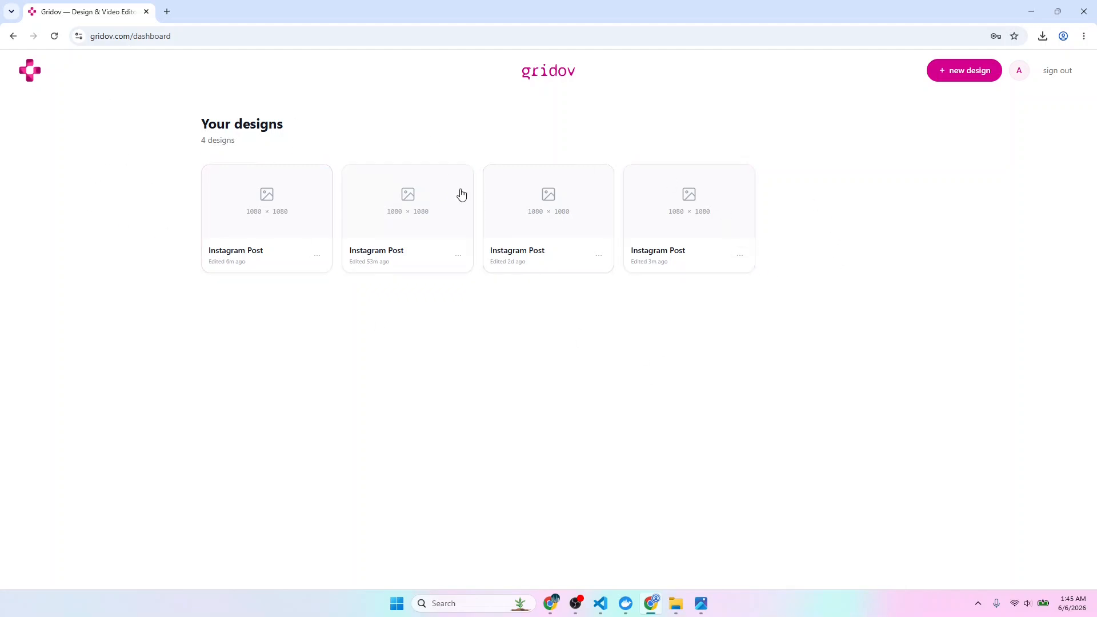
- Open the first Instagram Post design, move the blue and magenta toruses apart, and return to the dashboard
{"action": "left_click", "coordinate": [307, 212]}
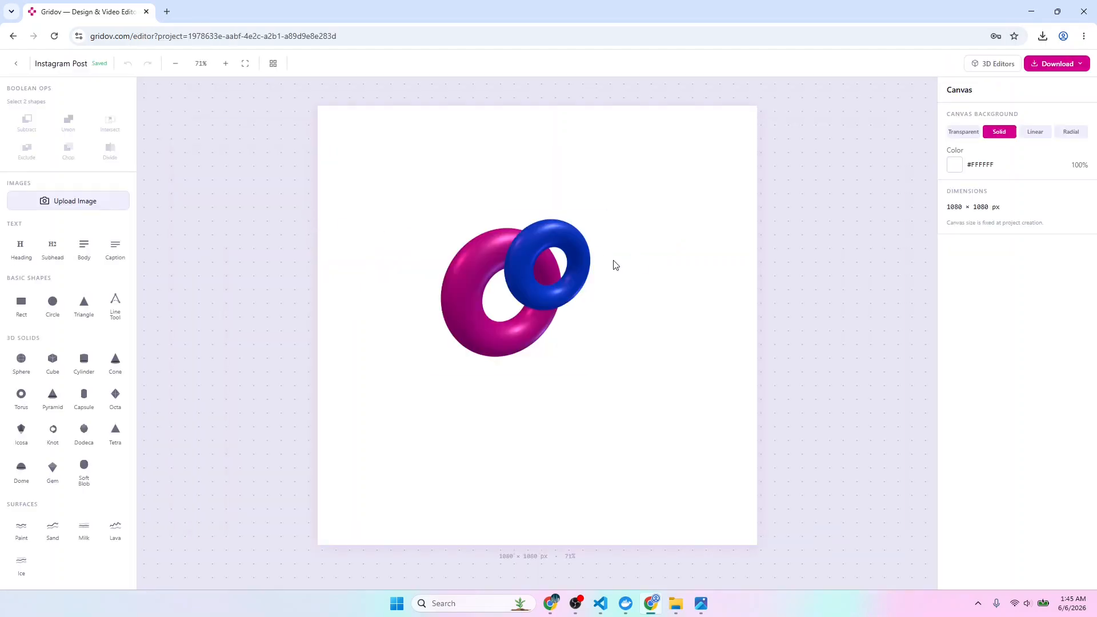
{"action": "left_click_drag", "start_coordinate": [545, 242], "coordinate": [571, 216]}
{"action": "left_click_drag", "start_coordinate": [482, 259], "coordinate": [430, 270]}
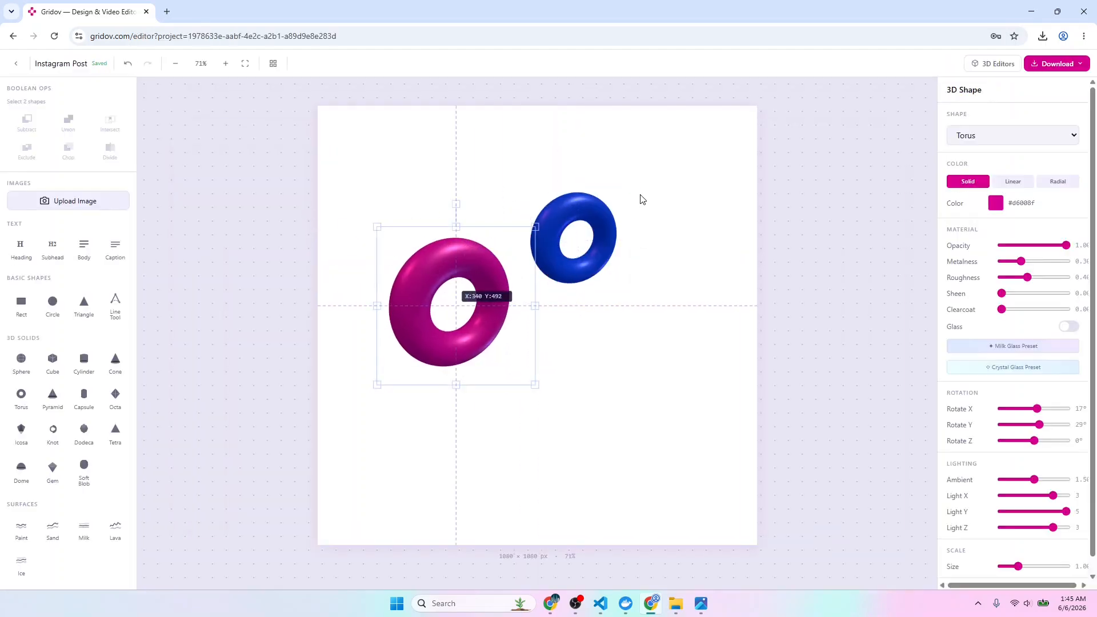
{"action": "left_click", "coordinate": [12, 36]}
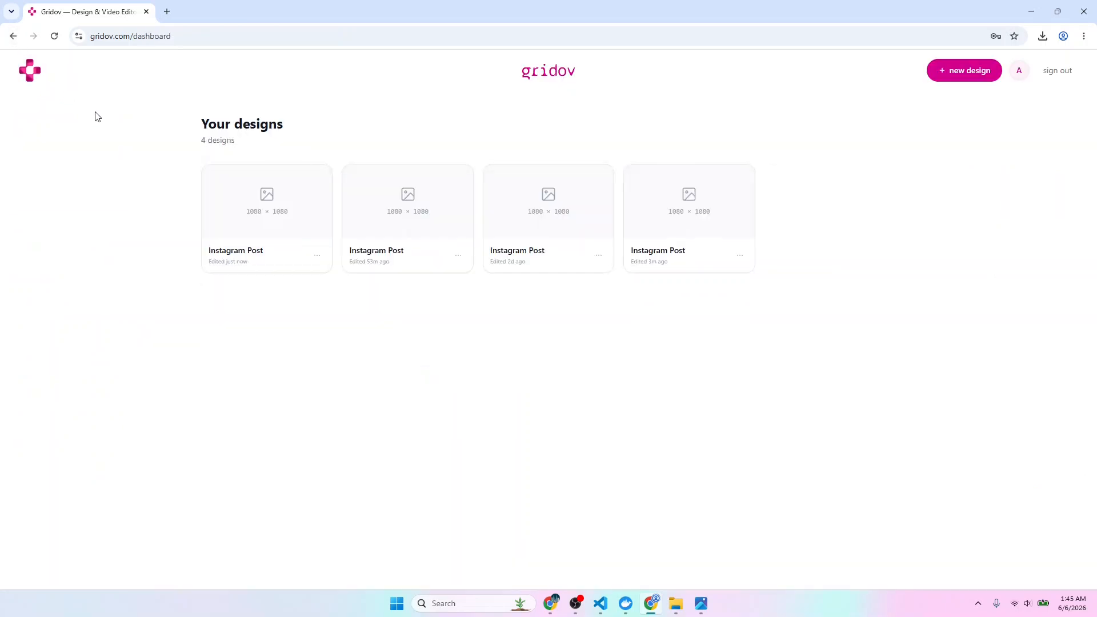
- Start a new design and review the preset sizes and the custom width and height options
{"action": "left_click", "coordinate": [954, 75]}
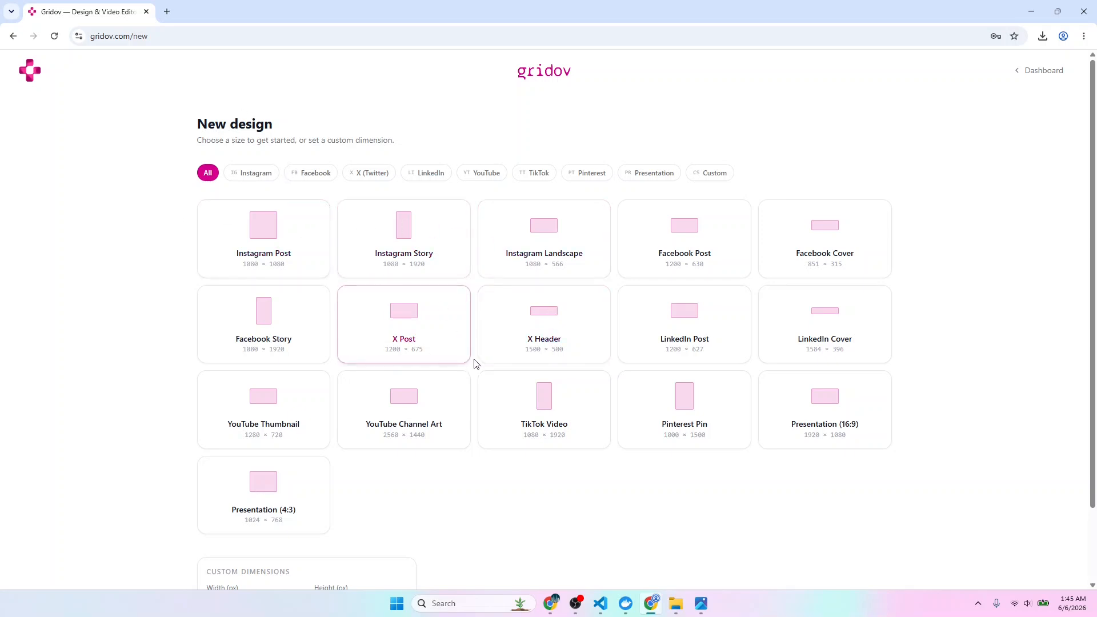
{"action": "scroll", "coordinate": [566, 465], "scroll_direction": "down", "scroll_amount": 1}
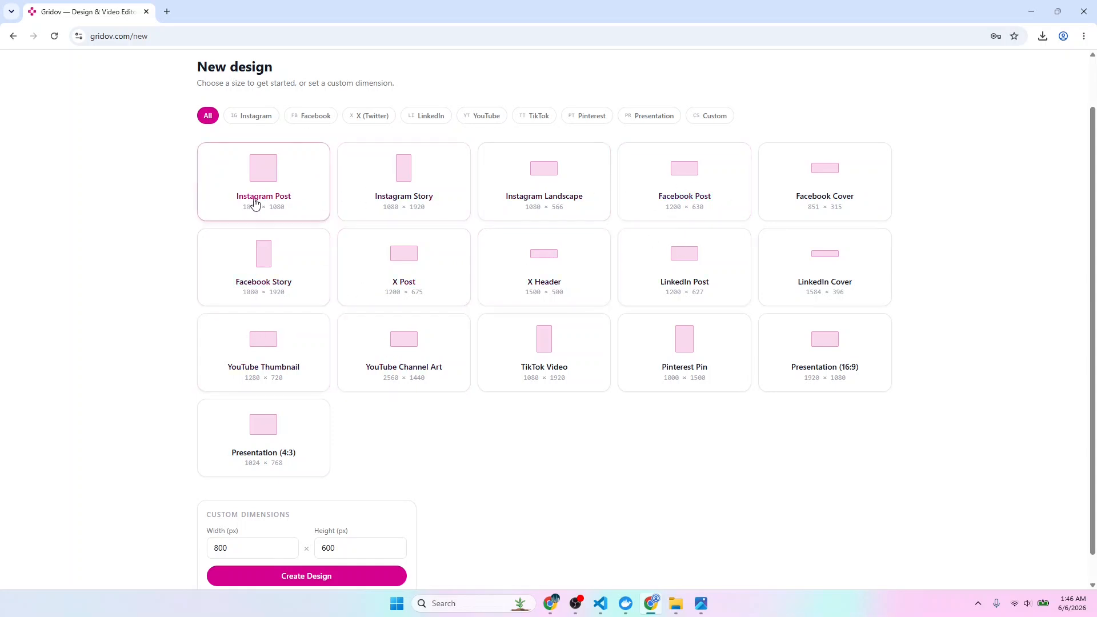
{"action": "scroll", "coordinate": [669, 392], "scroll_direction": "down", "scroll_amount": 1}
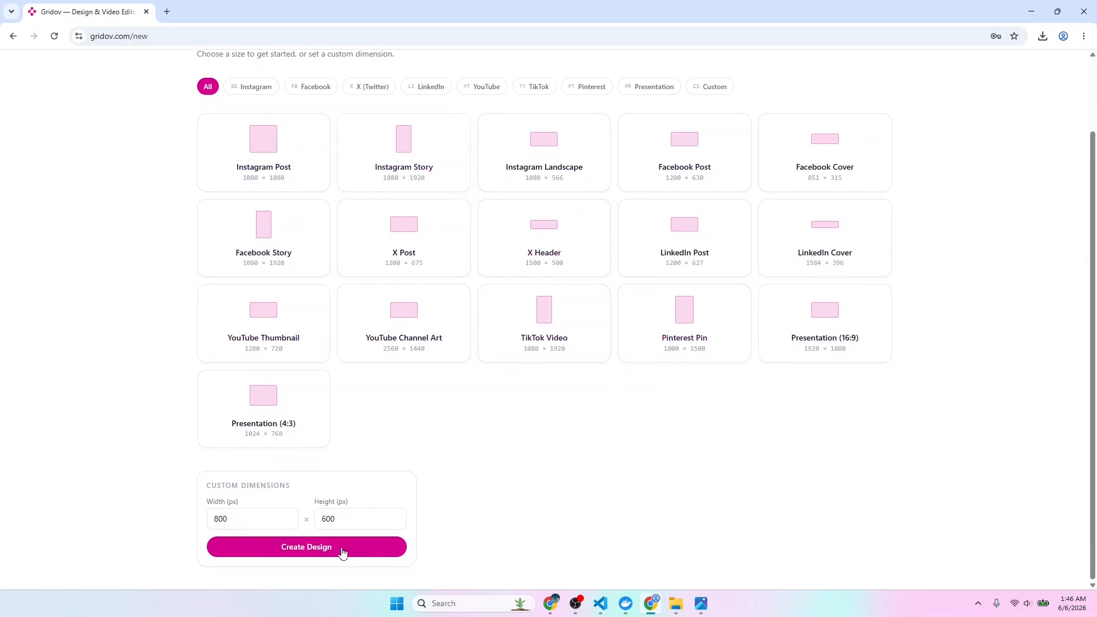
{"action": "left_click", "coordinate": [240, 520]}
{"action": "left_click", "coordinate": [350, 516]}
{"action": "left_click", "coordinate": [257, 521]}
{"action": "left_click", "coordinate": [342, 519]}
{"action": "scroll", "coordinate": [451, 470], "scroll_direction": "up", "scroll_amount": 3}
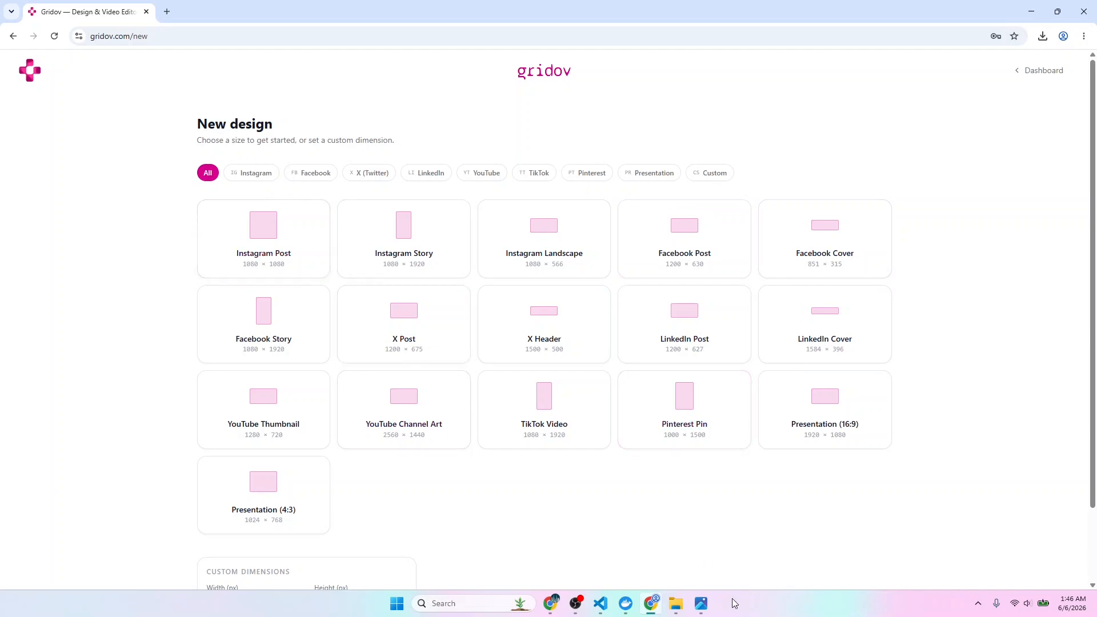
- Check the reference image design (7).jpg in Photos, and create a new Instagram Post design of 1080 × 1080 px in Chrome
{"action": "left_click", "coordinate": [700, 603]}
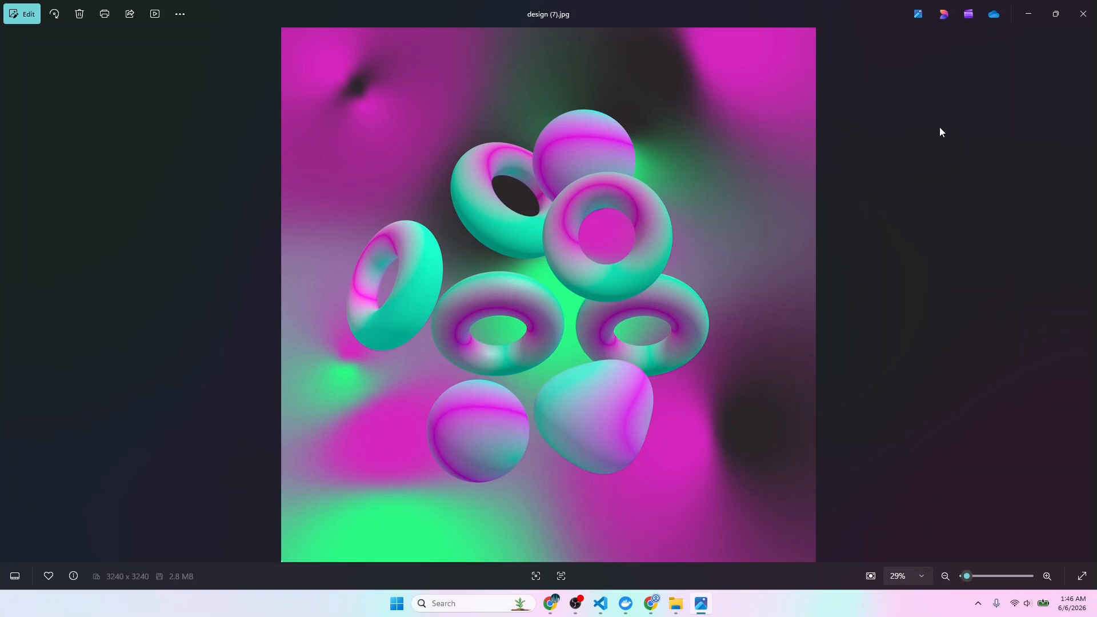
{"action": "left_click", "coordinate": [654, 603]}
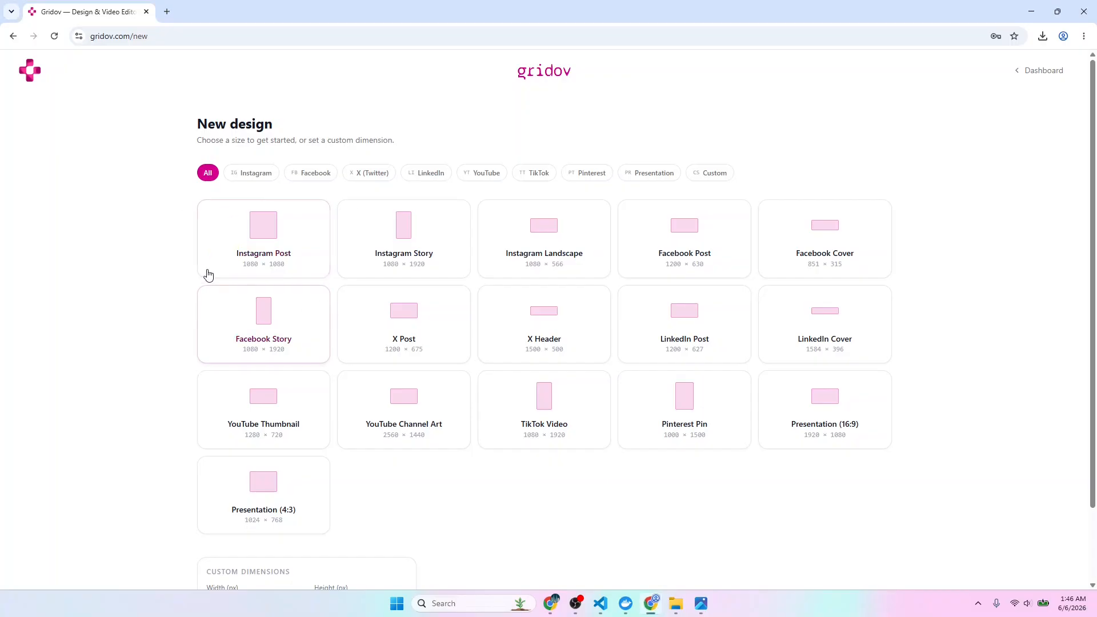
{"action": "left_click", "coordinate": [266, 245]}
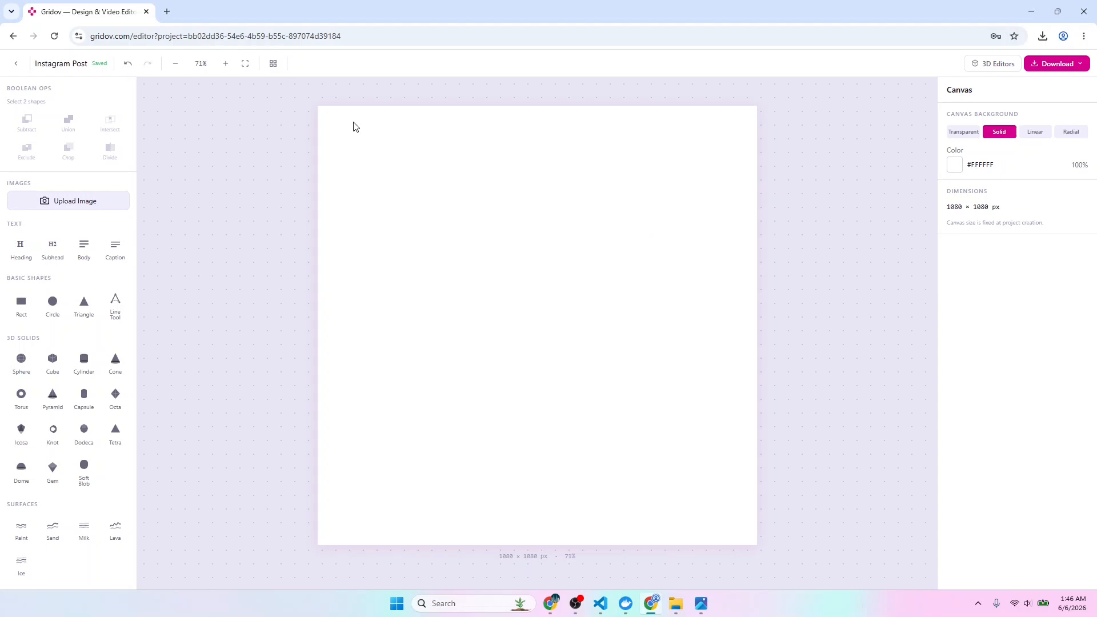
- Try the Linear and Radial canvas backgrounds and set the background back to Solid
{"action": "left_click", "coordinate": [1034, 134]}
{"action": "left_click", "coordinate": [1071, 133]}
{"action": "left_click", "coordinate": [1004, 138]}
- Add a rectangle to the canvas and enlarge it to about 783 × 501 px at X 95, Y 200
{"action": "left_click", "coordinate": [22, 307]}
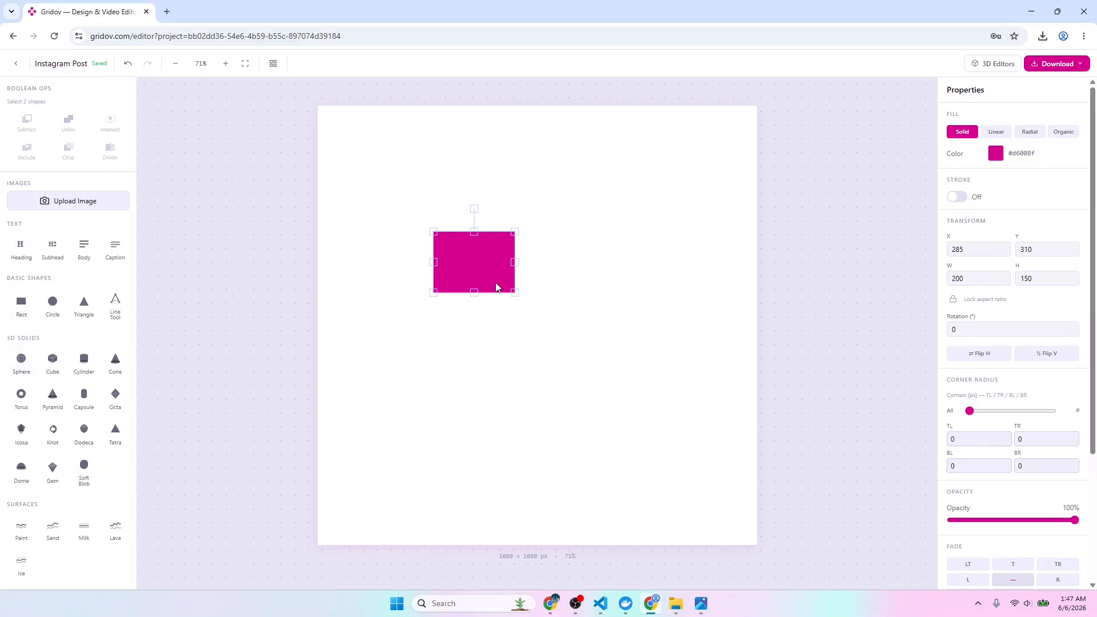
{"action": "left_click_drag", "start_coordinate": [491, 253], "coordinate": [530, 473]}
{"action": "left_click_drag", "start_coordinate": [510, 363], "coordinate": [490, 262]}
{"action": "left_click", "coordinate": [607, 186]}
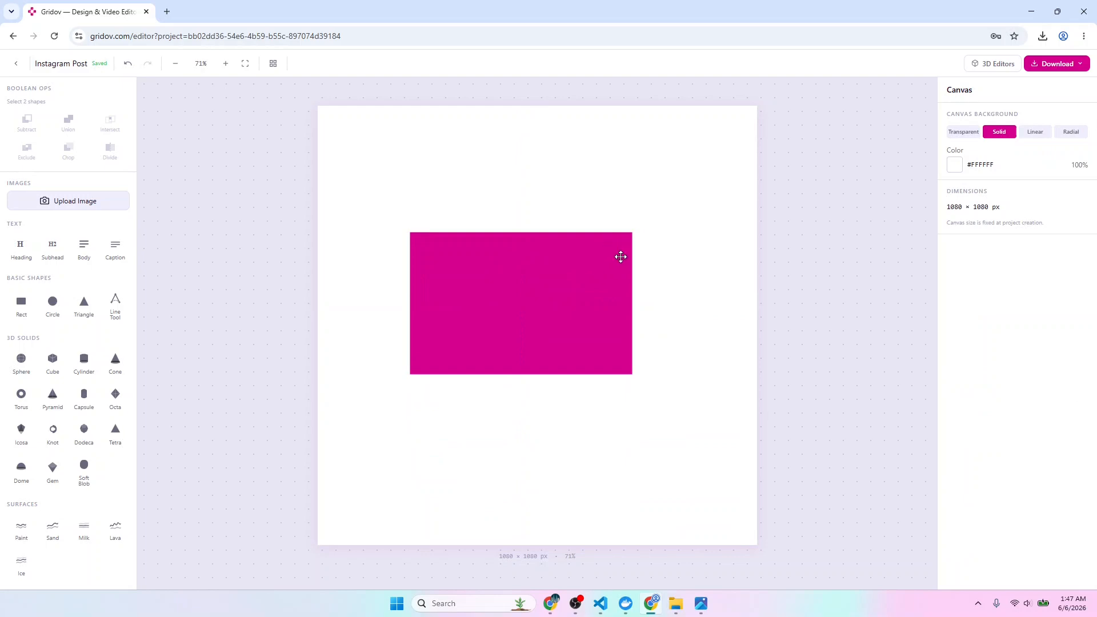
{"action": "left_click", "coordinate": [630, 235]}
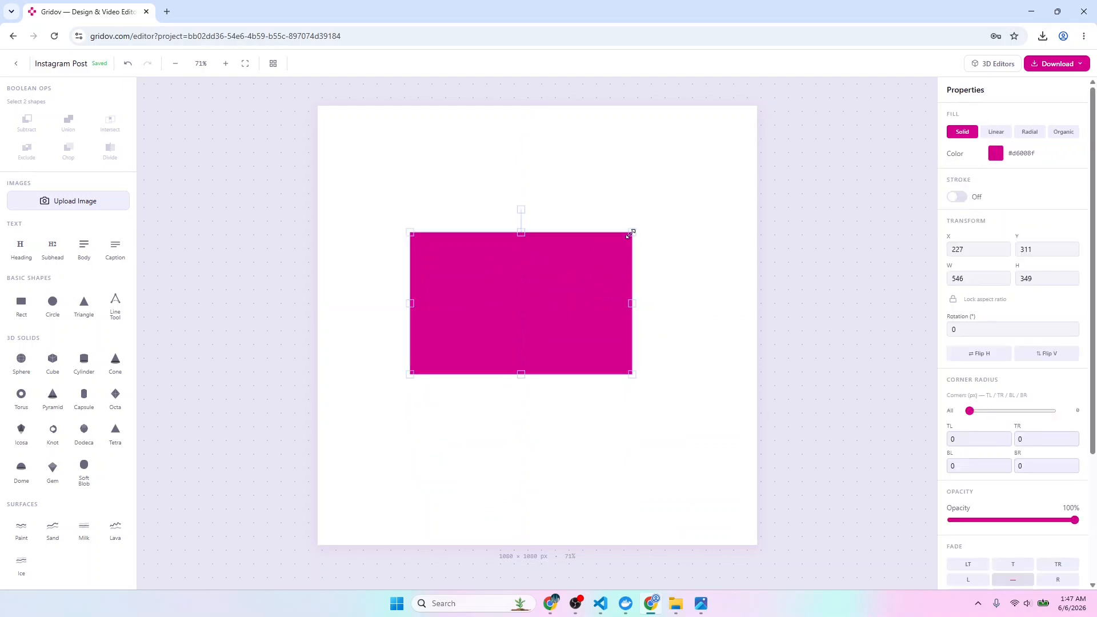
{"action": "left_click_drag", "start_coordinate": [631, 235], "coordinate": [600, 244]}
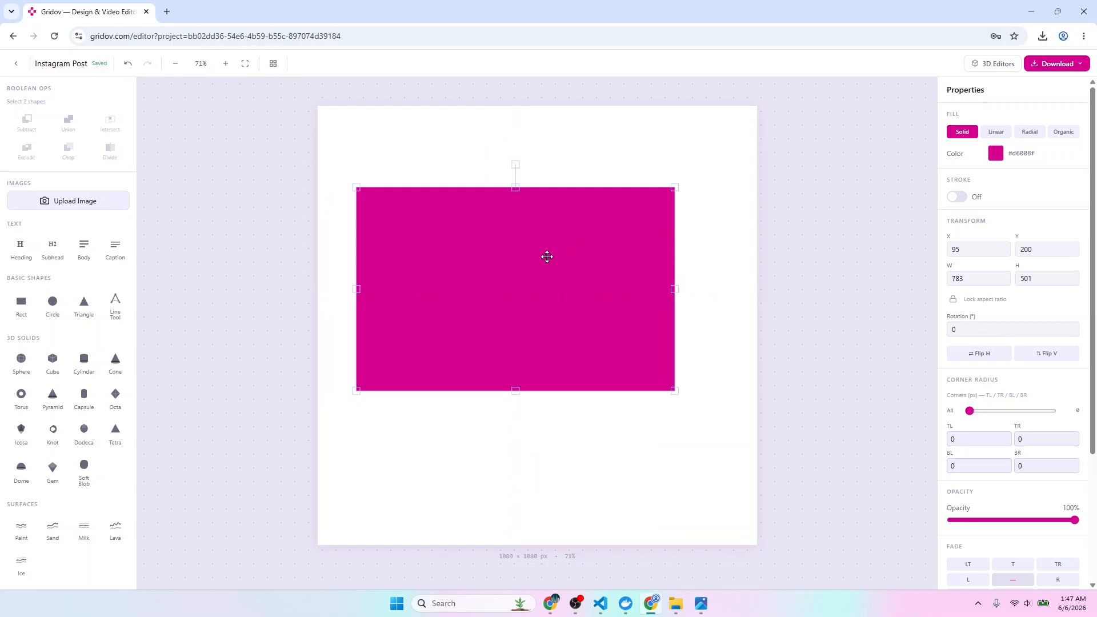
- Edit the rectangle's nodes, pulling the top and left nodes outward and adding a bottom-edge node pulled down to a point
{"action": "right_click", "coordinate": [539, 275]}
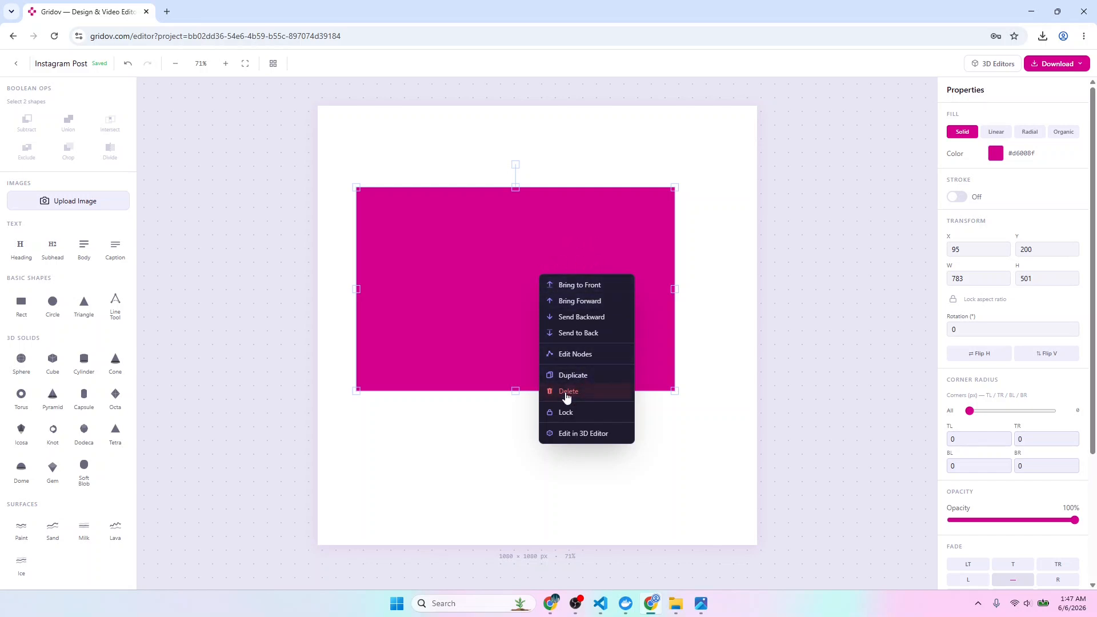
{"action": "left_click", "coordinate": [573, 353]}
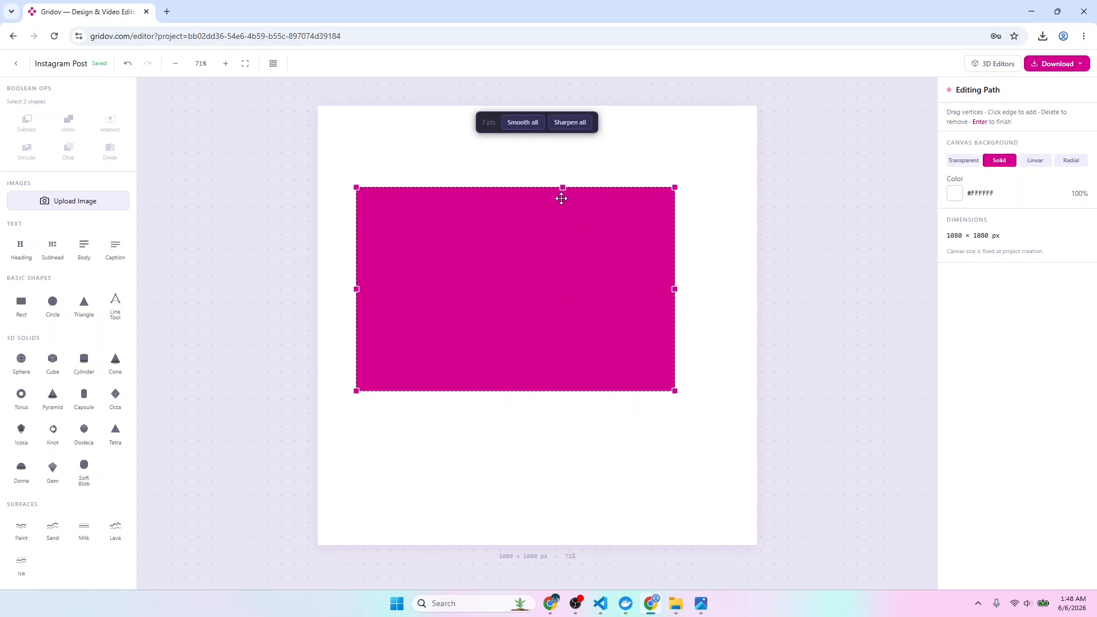
{"action": "left_click_drag", "start_coordinate": [563, 189], "coordinate": [498, 154]}
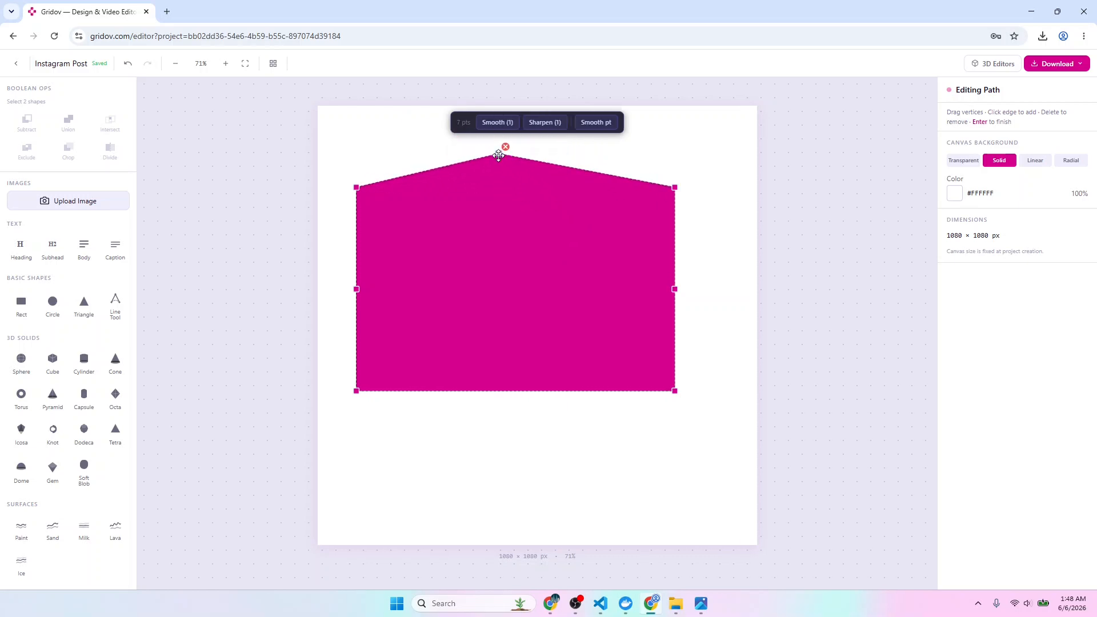
{"action": "left_click_drag", "start_coordinate": [358, 291], "coordinate": [336, 289]}
{"action": "left_click", "coordinate": [490, 396]}
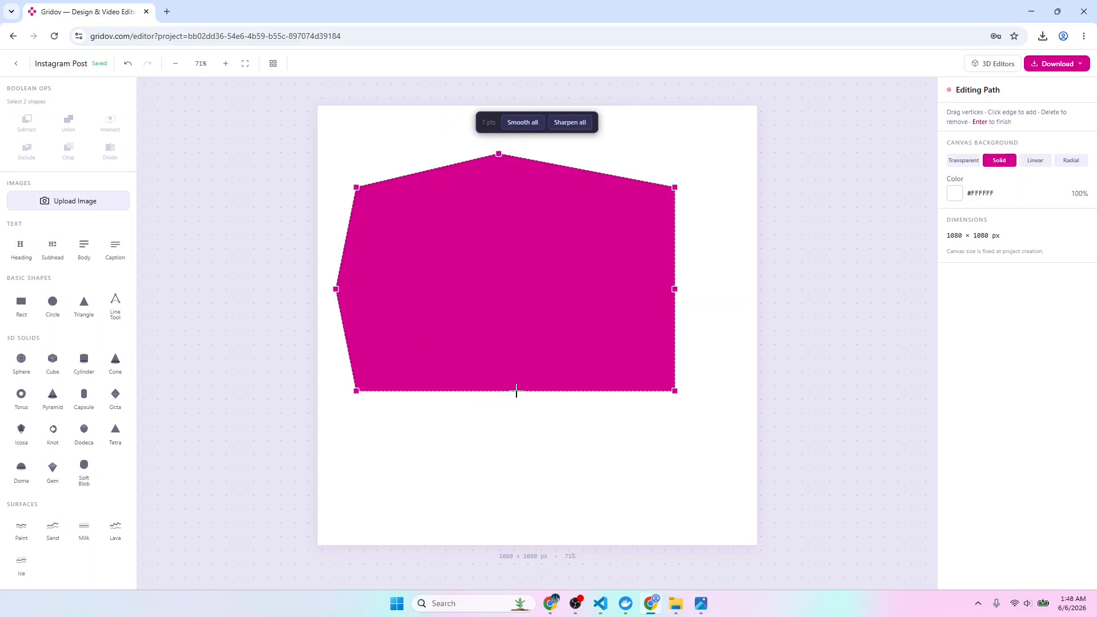
{"action": "left_click_drag", "start_coordinate": [517, 391], "coordinate": [522, 490]}
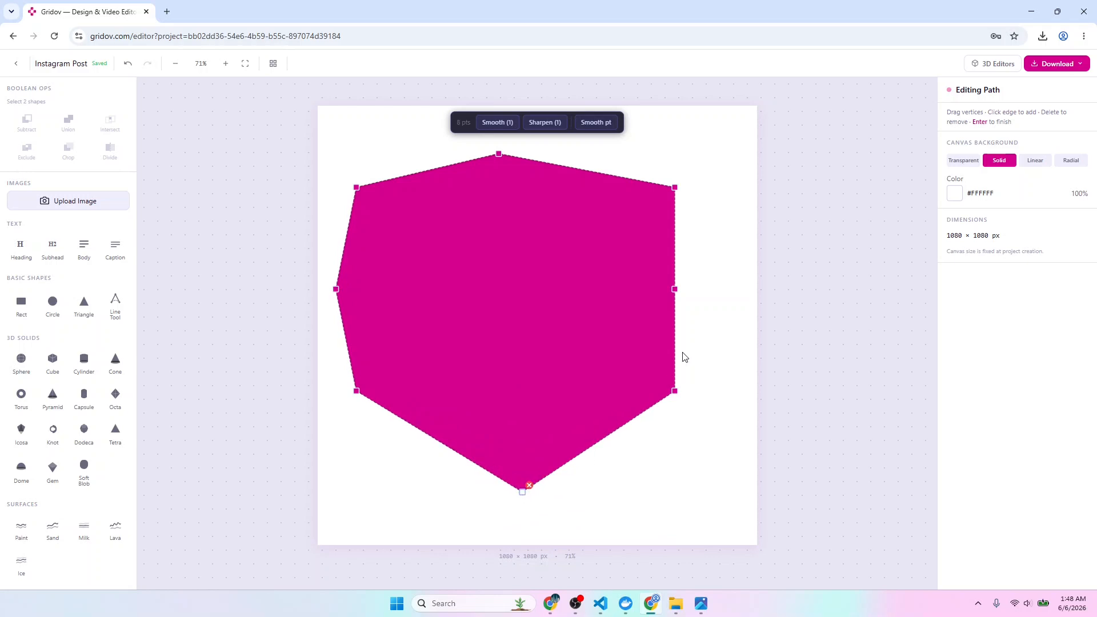
- Smooth the shape's top node into a curve, adjust its handle and move the node slightly down and right
{"action": "left_click", "coordinate": [498, 153]}
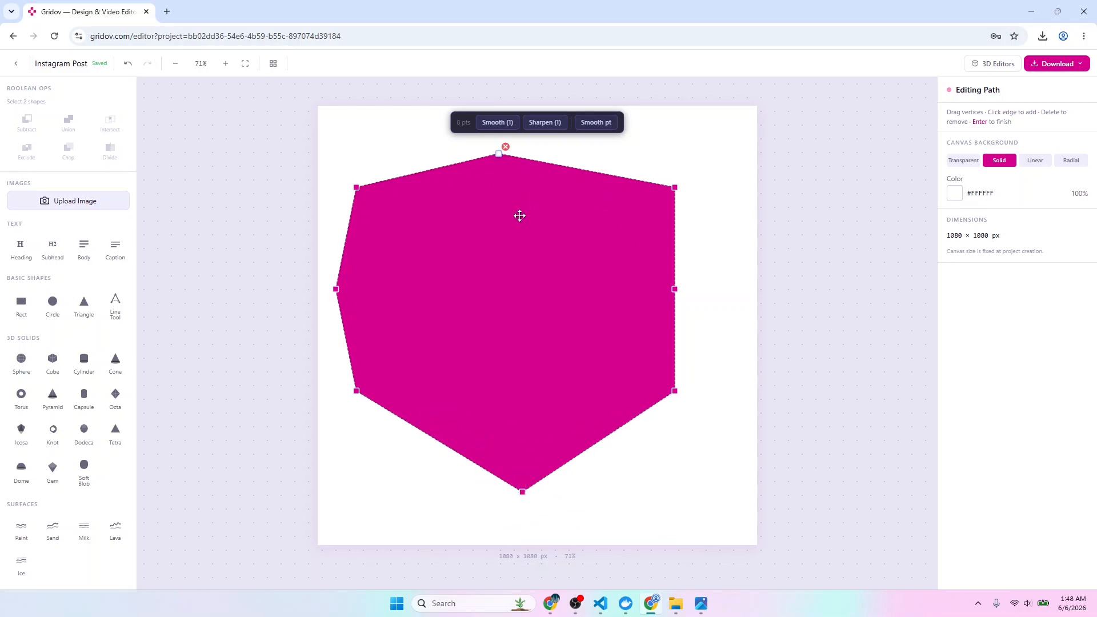
{"action": "left_click", "coordinate": [499, 125]}
{"action": "left_click_drag", "start_coordinate": [517, 154], "coordinate": [580, 152]}
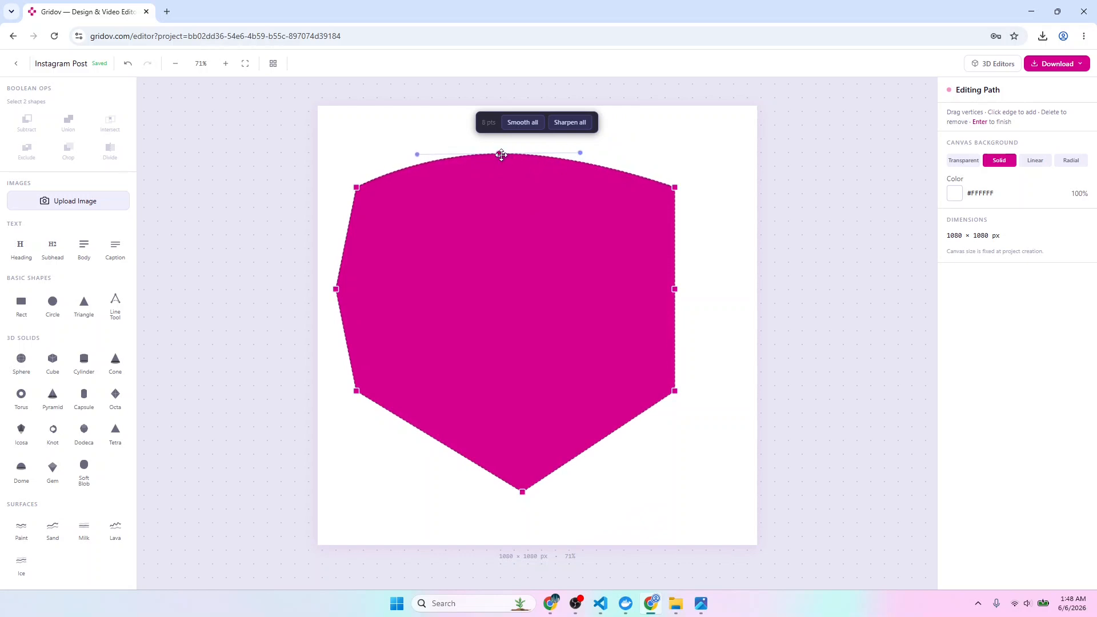
{"action": "mouse_move", "coordinate": [501, 154]}
{"action": "left_mouse_down"}
{"action": "mouse_move", "coordinate": [458, 143]}
{"action": "mouse_move", "coordinate": [485, 224]}
{"action": "mouse_move", "coordinate": [482, 312]}
{"action": "mouse_move", "coordinate": [644, 303]}
{"action": "mouse_move", "coordinate": [492, 279]}
{"action": "mouse_move", "coordinate": [495, 137]}
{"action": "mouse_move", "coordinate": [487, 238]}
{"action": "mouse_move", "coordinate": [509, 201]}
{"action": "mouse_move", "coordinate": [511, 165]}
{"action": "left_mouse_up"}
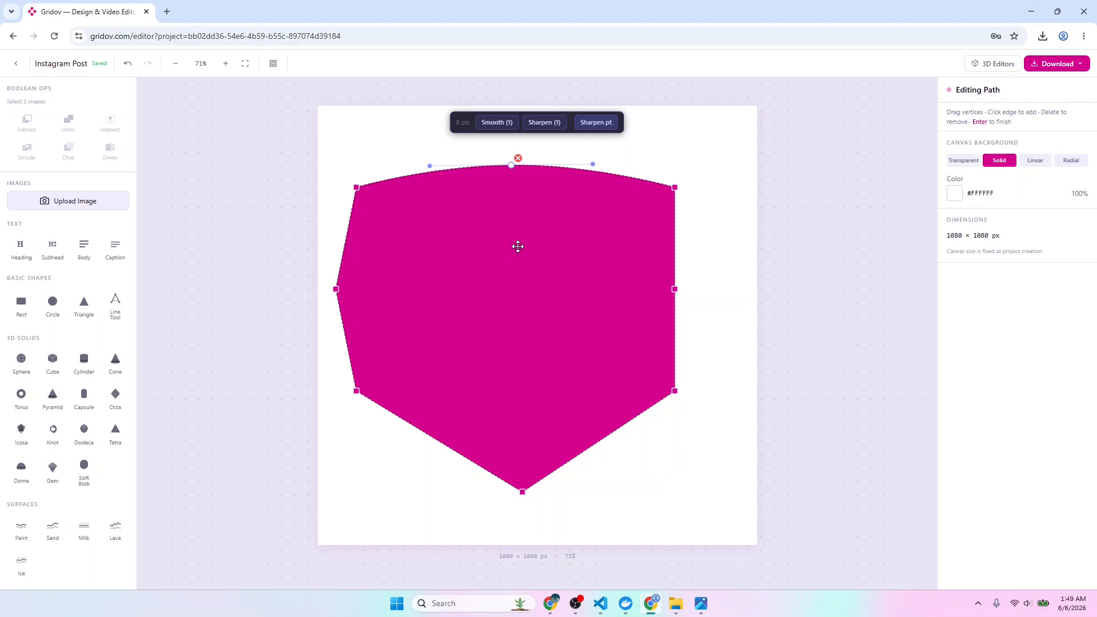
- Undo all the node edits back to the plain four-point rectangle and finish path editing
{"action": "key", "text": "ctrl+z"}
{"action": "key", "text": "ctrl+z"}
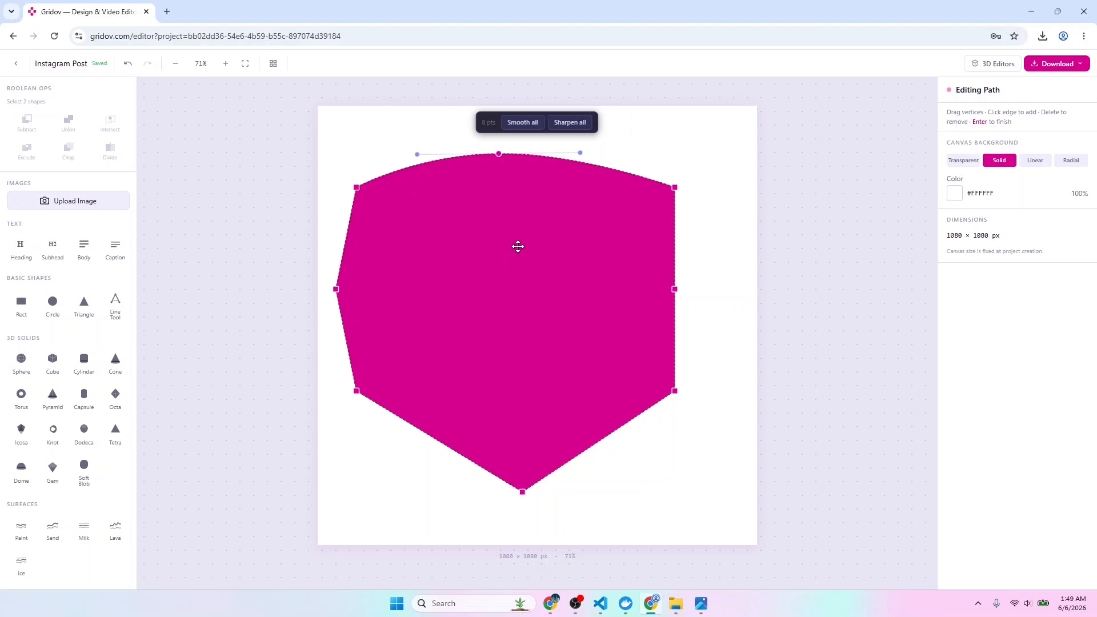
{"action": "key", "text": "ctrl+z"}
{"action": "key", "text": "ctrl+z"}
{"action": "key", "text": "ctrl+z"}
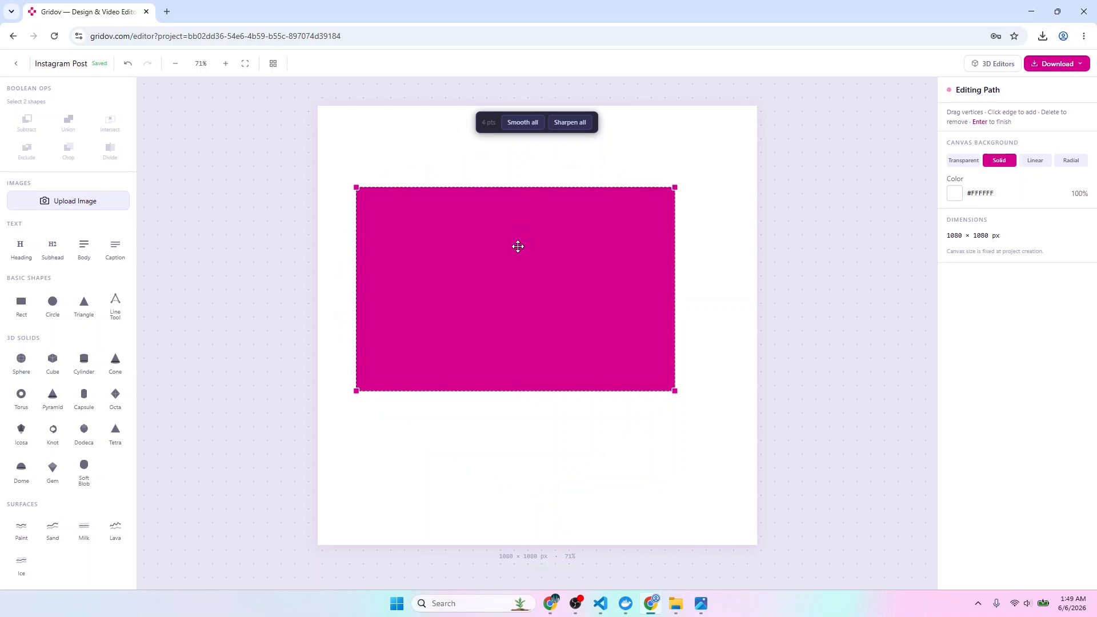
{"action": "key", "text": "Return"}
- Enlarge the rectangle to about 1691 × 1166 px and position it at about X -268, Y -30 to cover the canvas
{"action": "left_click_drag", "start_coordinate": [517, 247], "coordinate": [550, 254]}
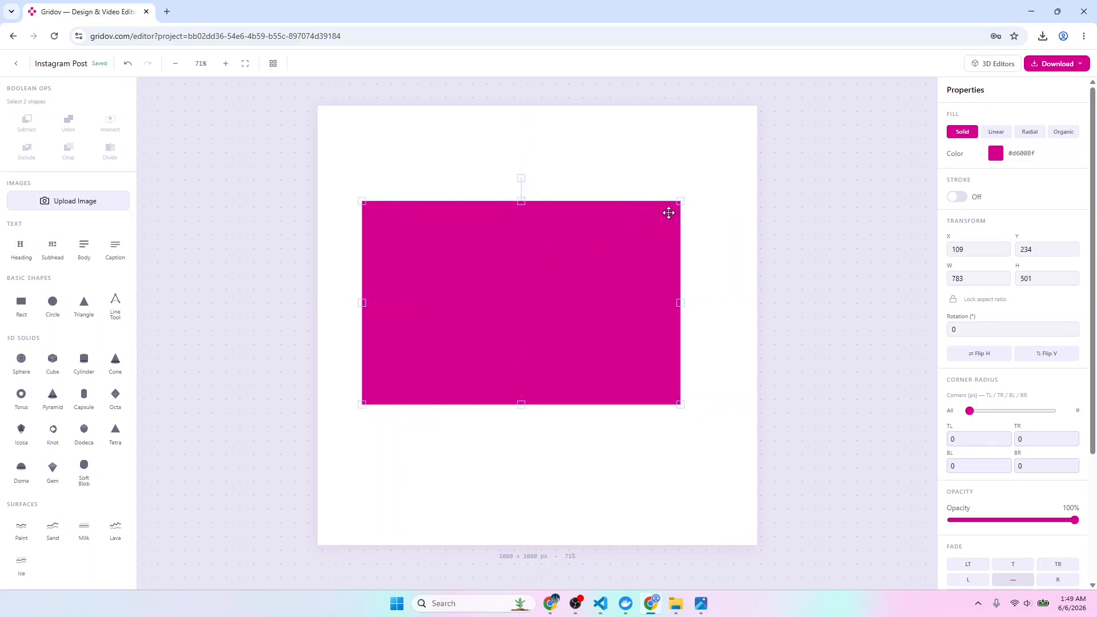
{"action": "left_click_drag", "start_coordinate": [679, 201], "coordinate": [839, 100]}
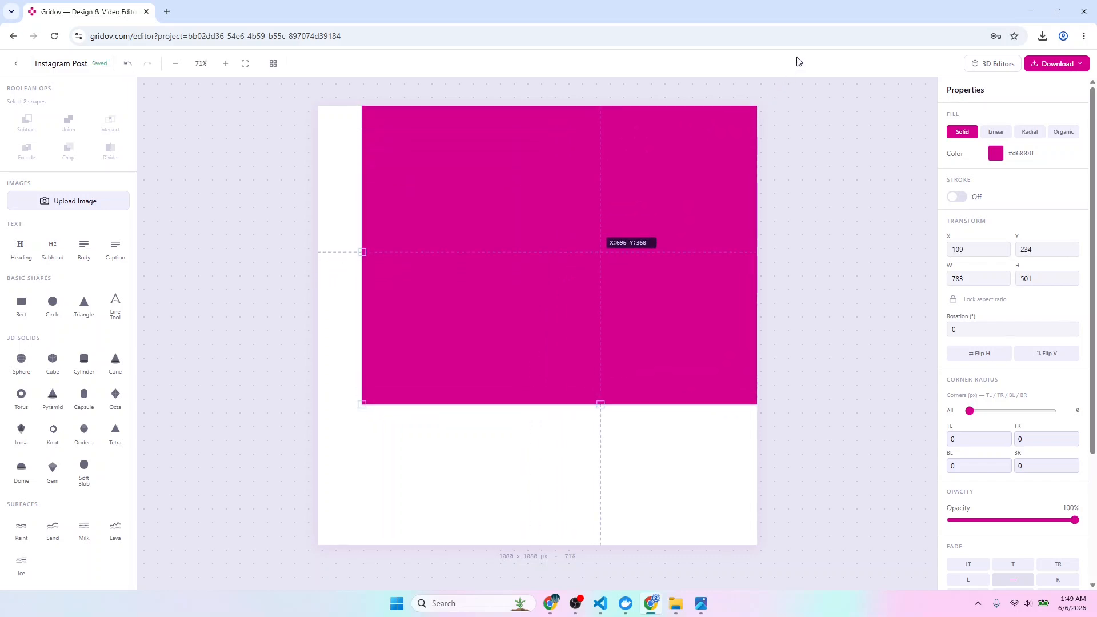
{"action": "left_click_drag", "start_coordinate": [361, 405], "coordinate": [239, 597]}
{"action": "left_click_drag", "start_coordinate": [492, 538], "coordinate": [653, 233]}
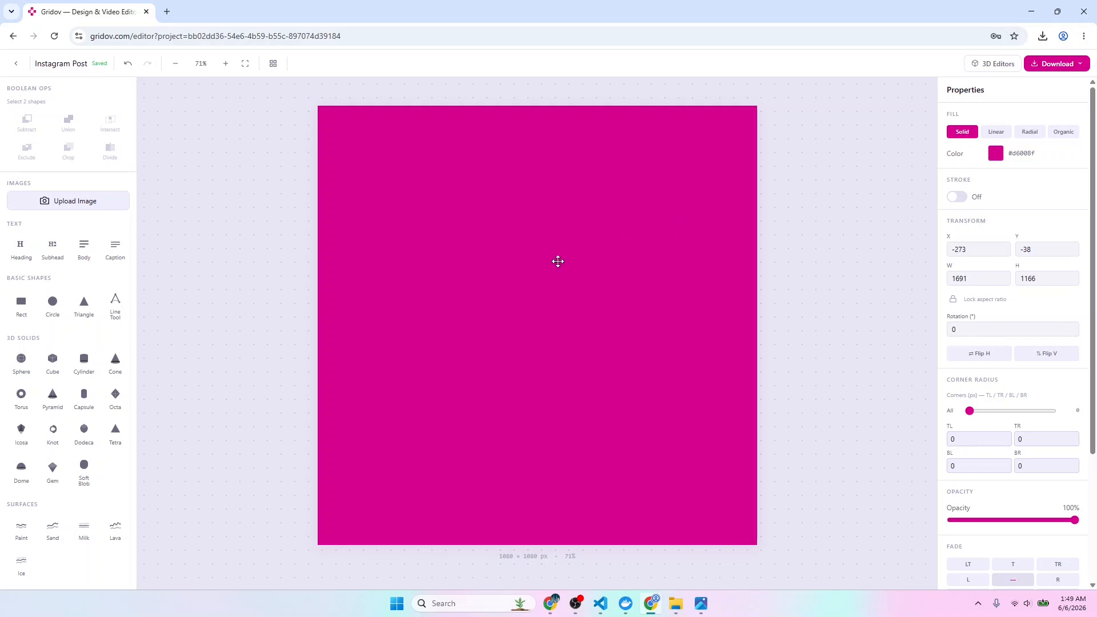
{"action": "left_click_drag", "start_coordinate": [558, 261], "coordinate": [533, 262]}
- Change the rectangle's solid fill colour to green #00cc6d
{"action": "left_click", "coordinate": [995, 153]}
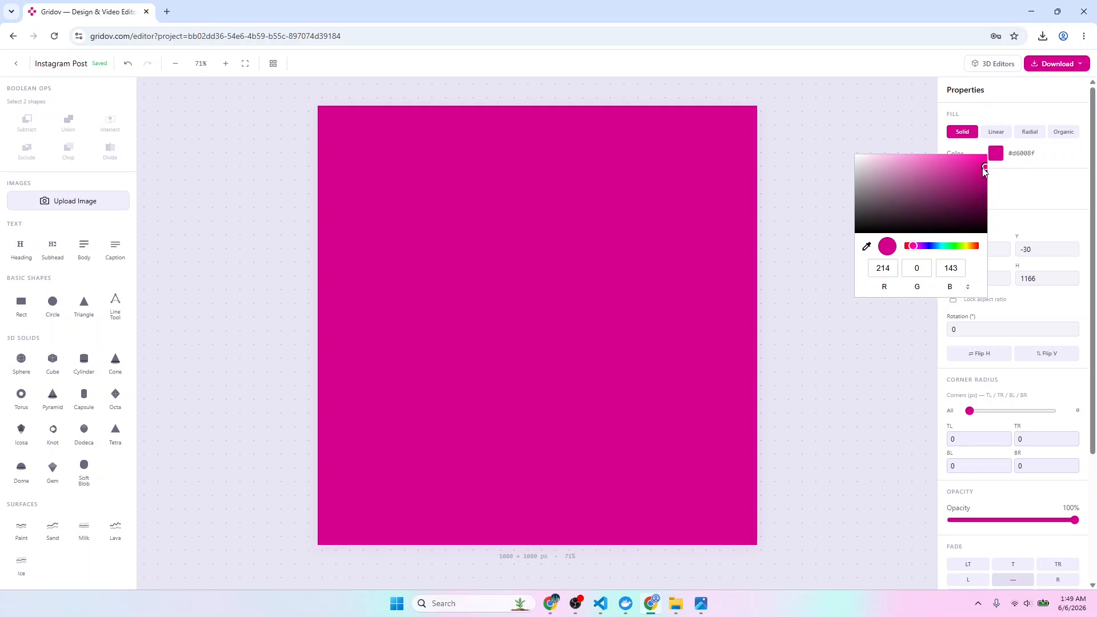
{"action": "left_click_drag", "start_coordinate": [981, 167], "coordinate": [992, 160]}
{"action": "left_click_drag", "start_coordinate": [913, 245], "coordinate": [947, 247]}
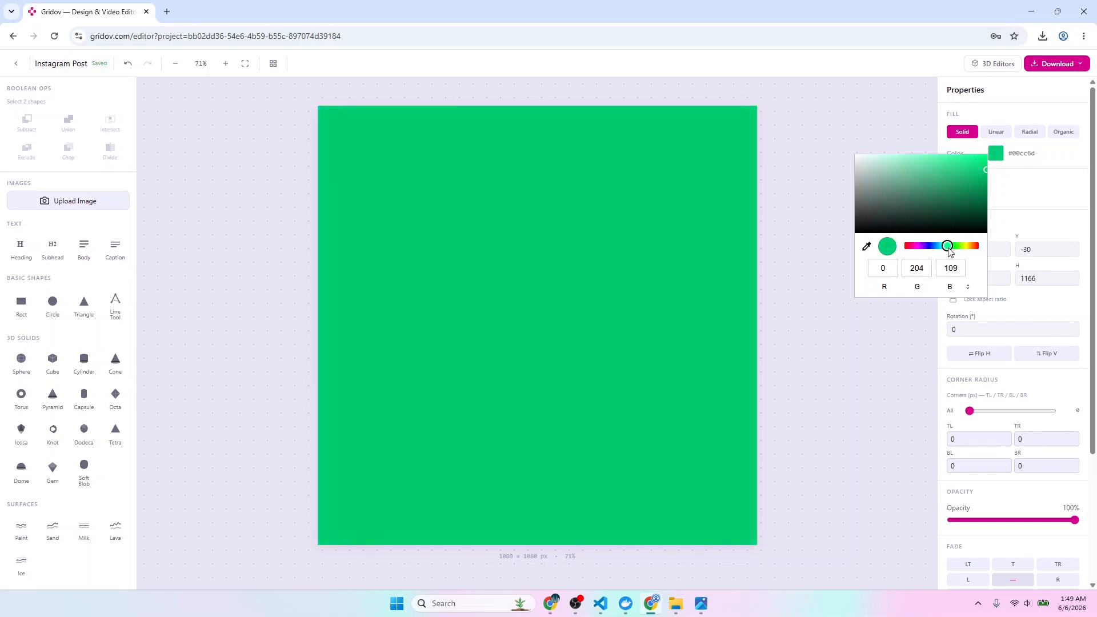
- Try the HSL and HEX colour formats for the fill and set the HSL hue to 1
{"action": "left_click", "coordinate": [970, 289]}
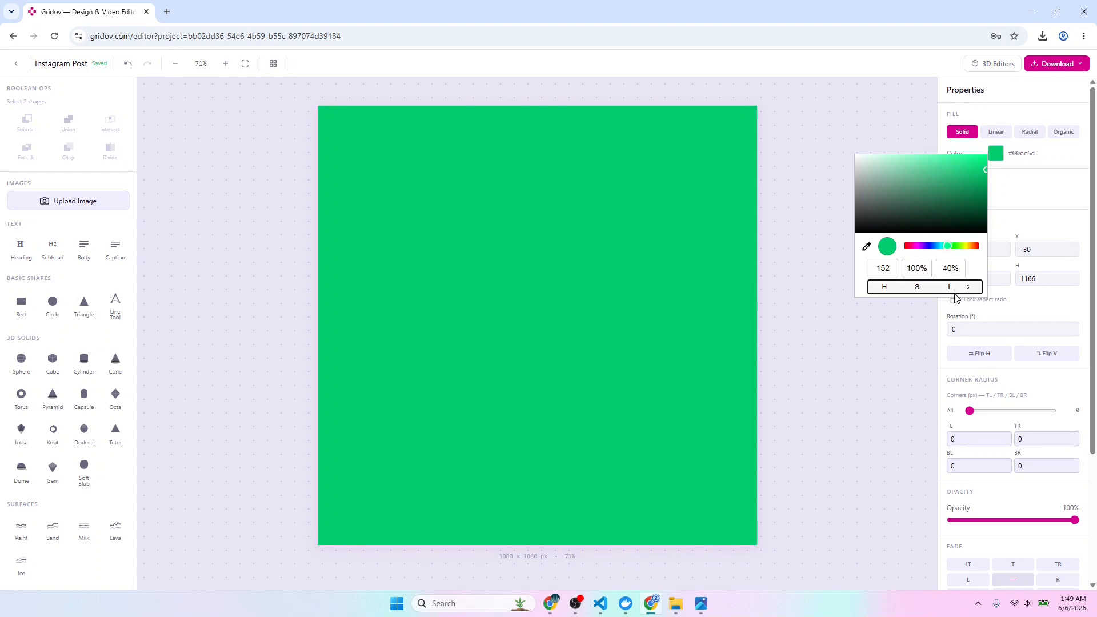
{"action": "left_click", "coordinate": [969, 290]}
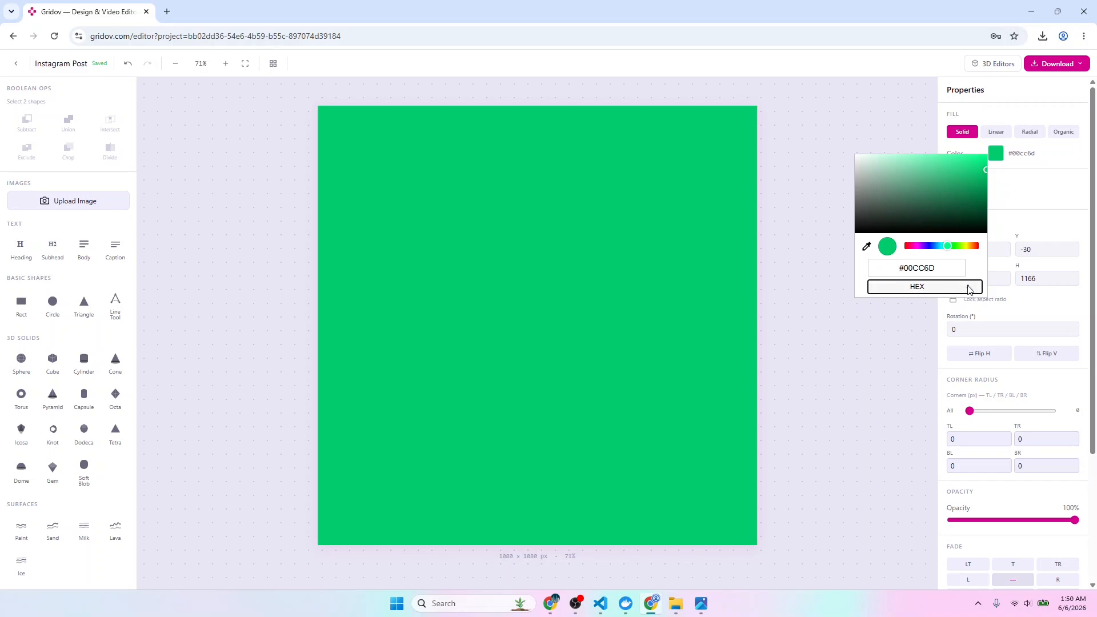
{"action": "left_click", "coordinate": [969, 289]}
{"action": "left_click", "coordinate": [969, 289]}
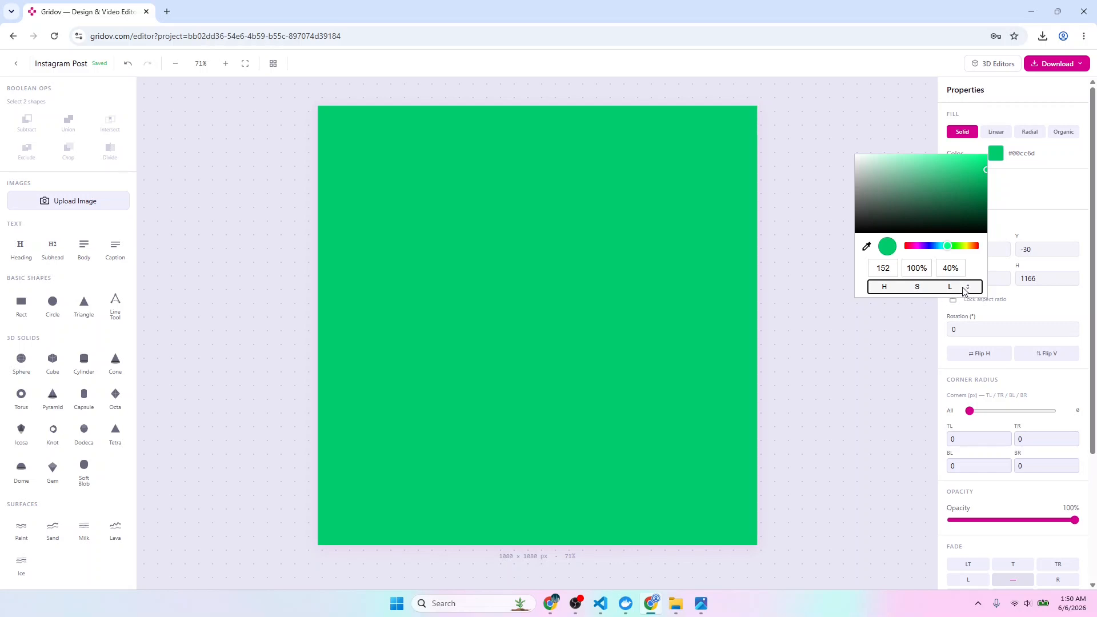
{"action": "left_click", "coordinate": [912, 269]}
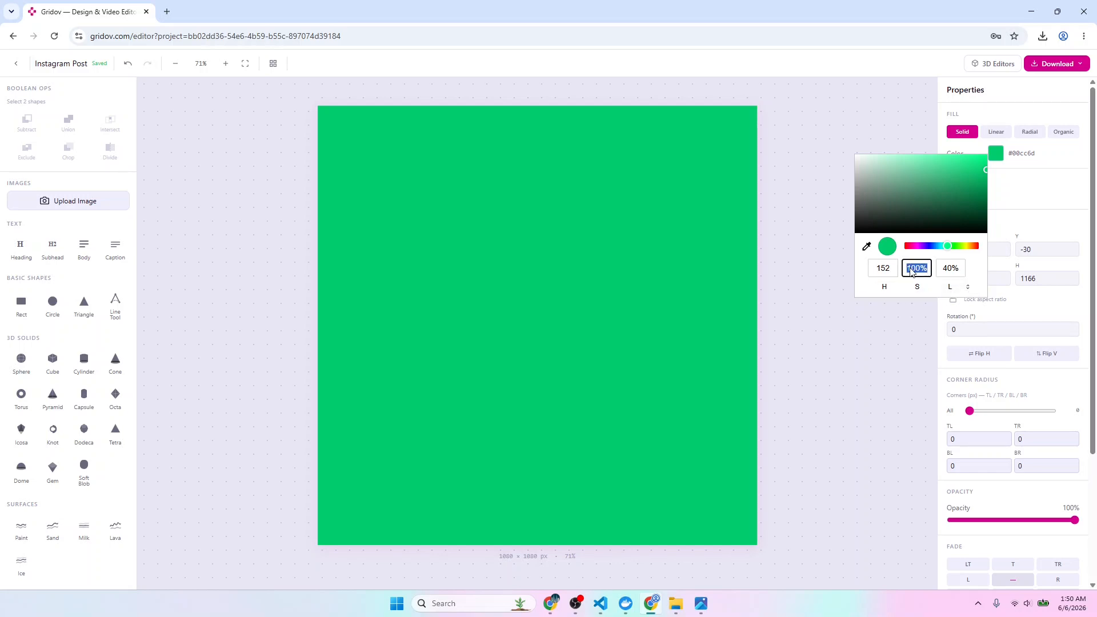
{"action": "left_click", "coordinate": [883, 273]}
{"action": "type", "text": "1"}
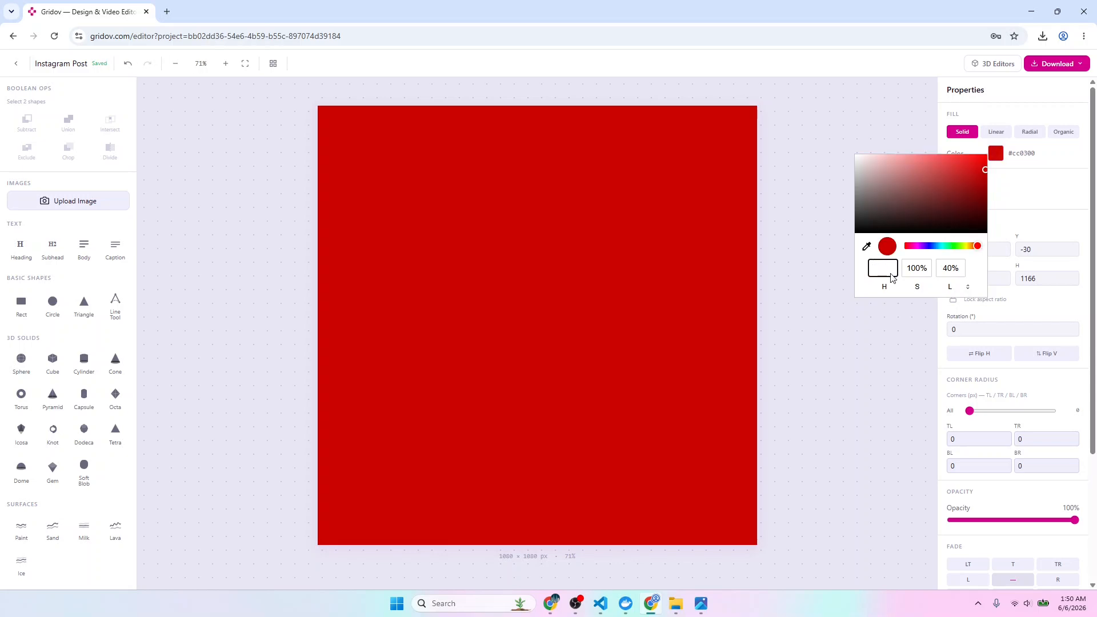
- Set the rectangle's solid fill to the purple #ad059f
{"action": "left_click_drag", "start_coordinate": [916, 247], "coordinate": [916, 248]}
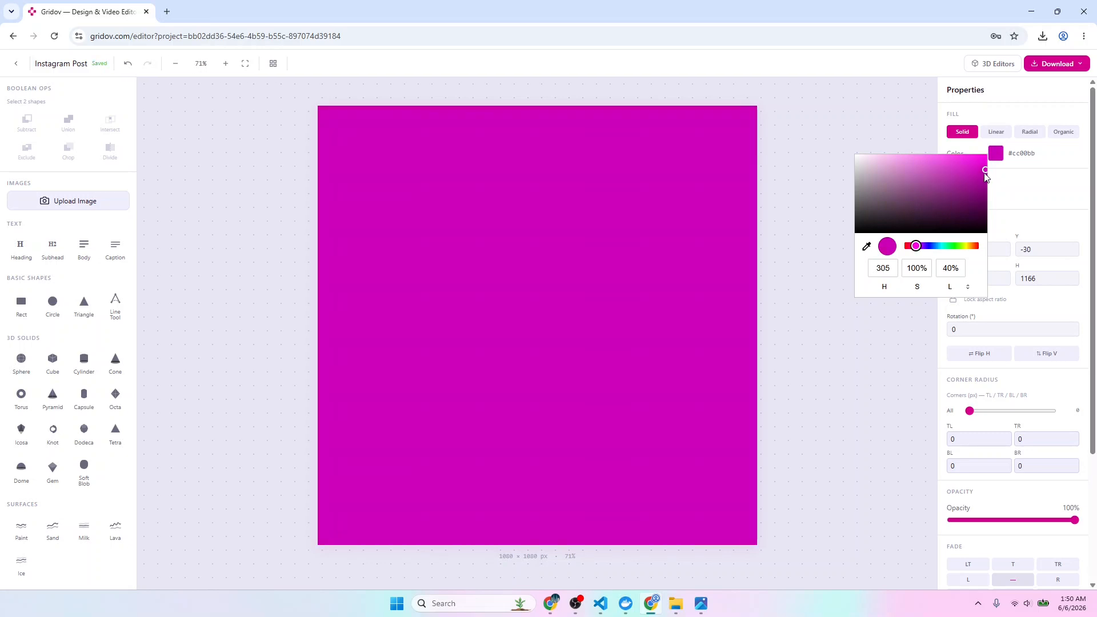
{"action": "left_click_drag", "start_coordinate": [984, 170], "coordinate": [982, 179]}
{"action": "left_click", "coordinate": [735, 258]}
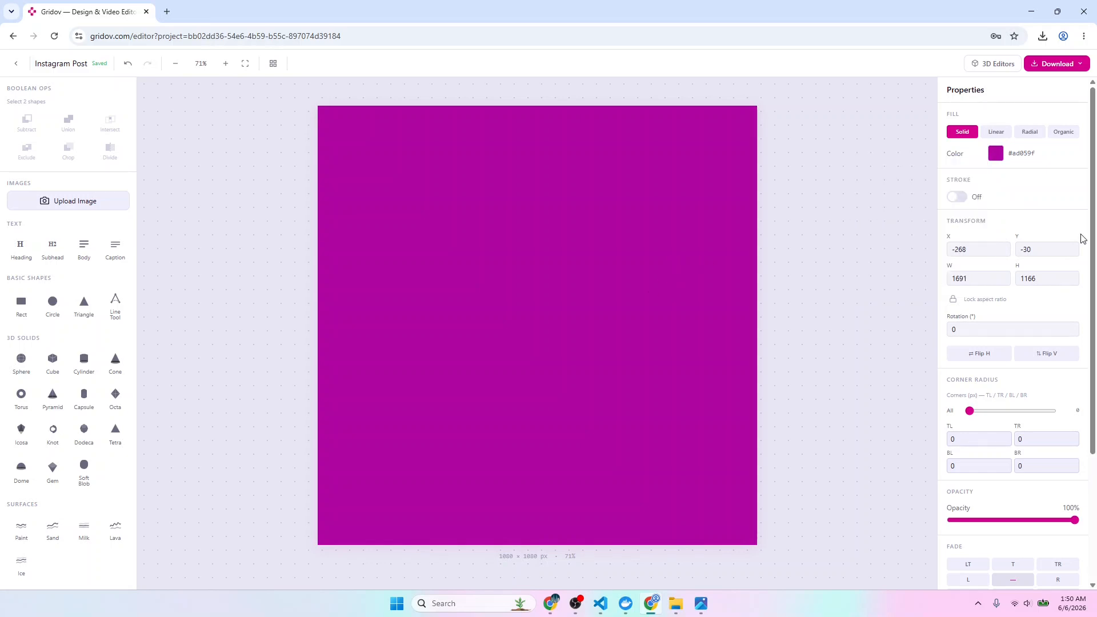
- Switch the rectangle's fill to a Linear gradient with end colour #467dec and an angle of 217°
{"action": "left_click", "coordinate": [997, 134]}
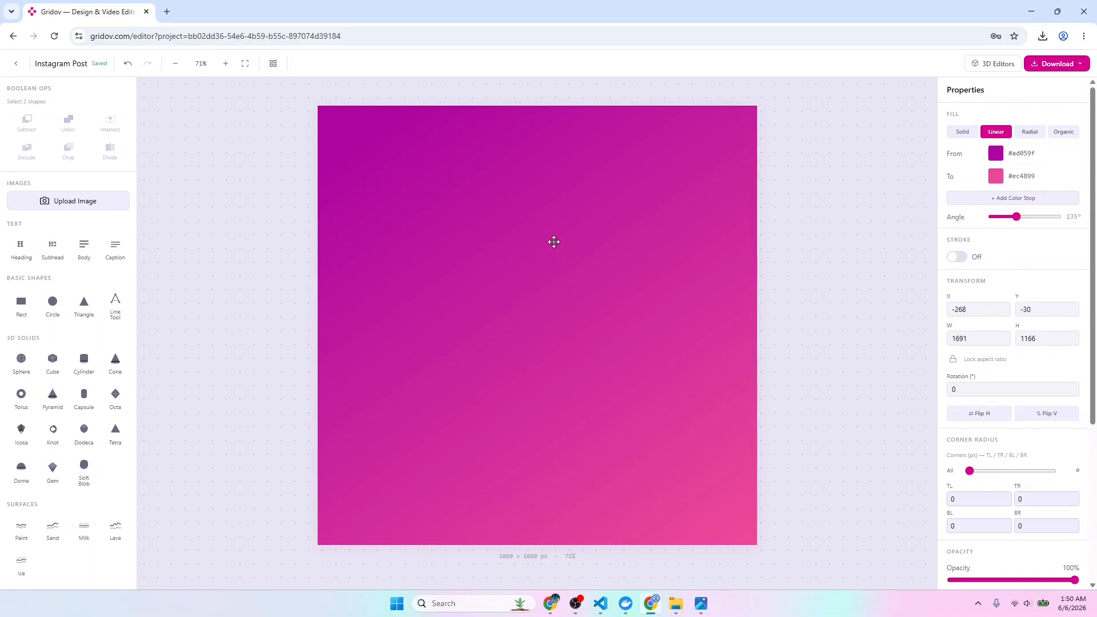
{"action": "left_click_drag", "start_coordinate": [1016, 221], "coordinate": [1005, 217]}
{"action": "left_click", "coordinate": [996, 179]}
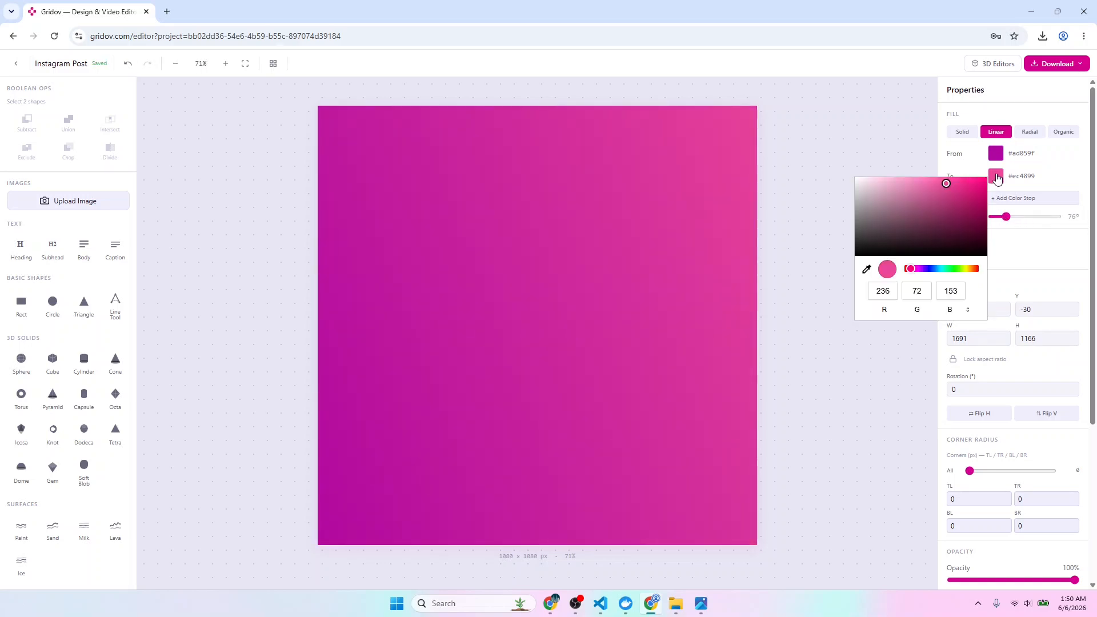
{"action": "left_click_drag", "start_coordinate": [913, 272], "coordinate": [934, 270]}
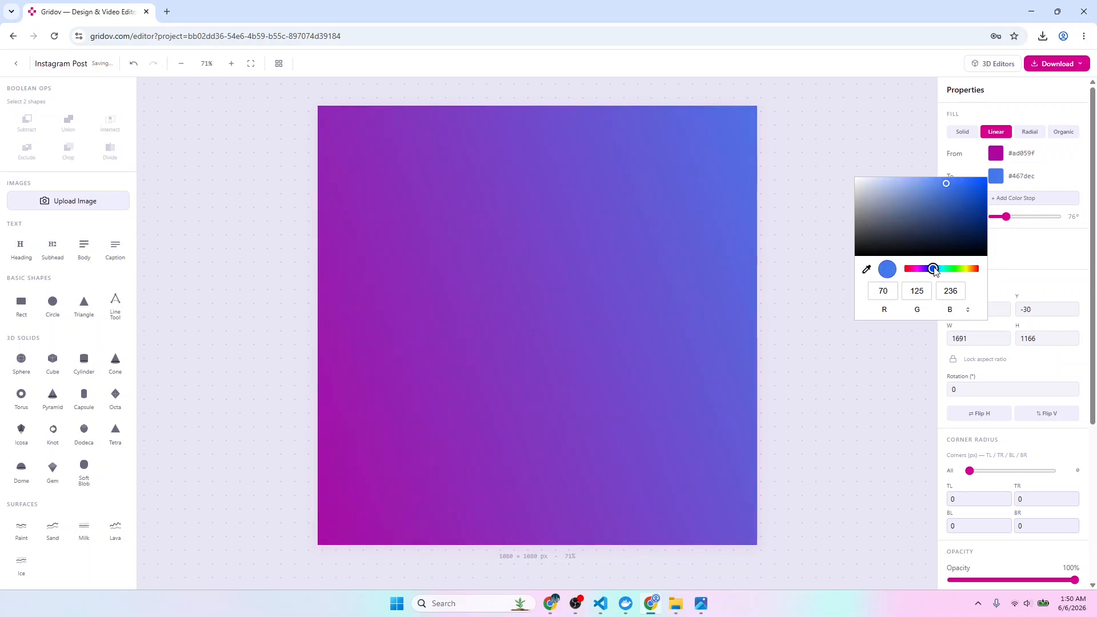
{"action": "left_click", "coordinate": [1006, 216]}
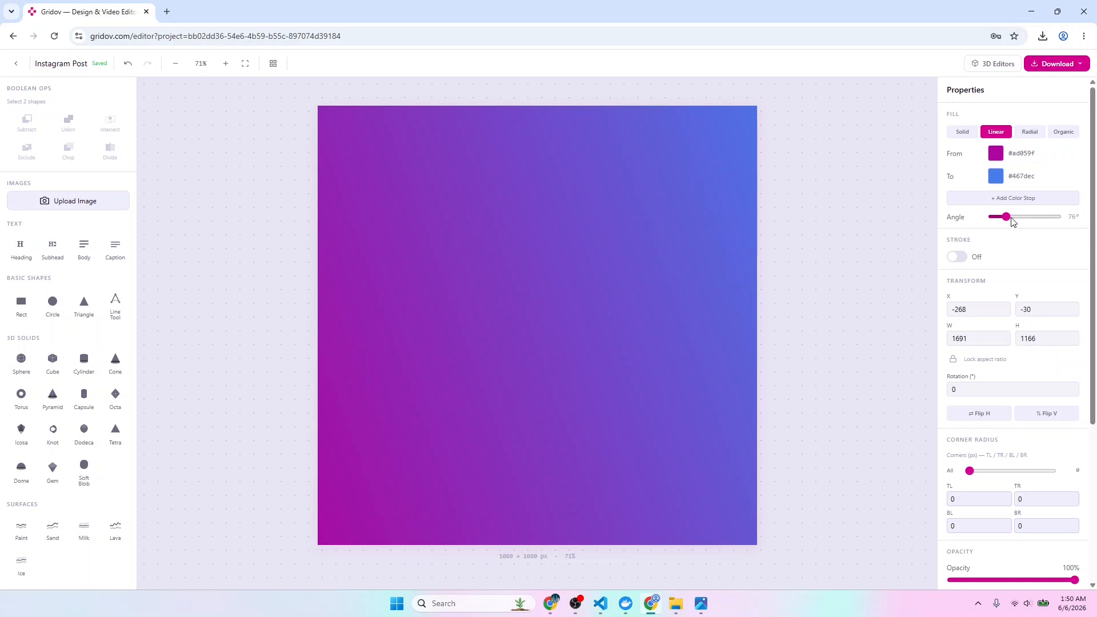
{"action": "left_click_drag", "start_coordinate": [1005, 218], "coordinate": [1032, 226]}
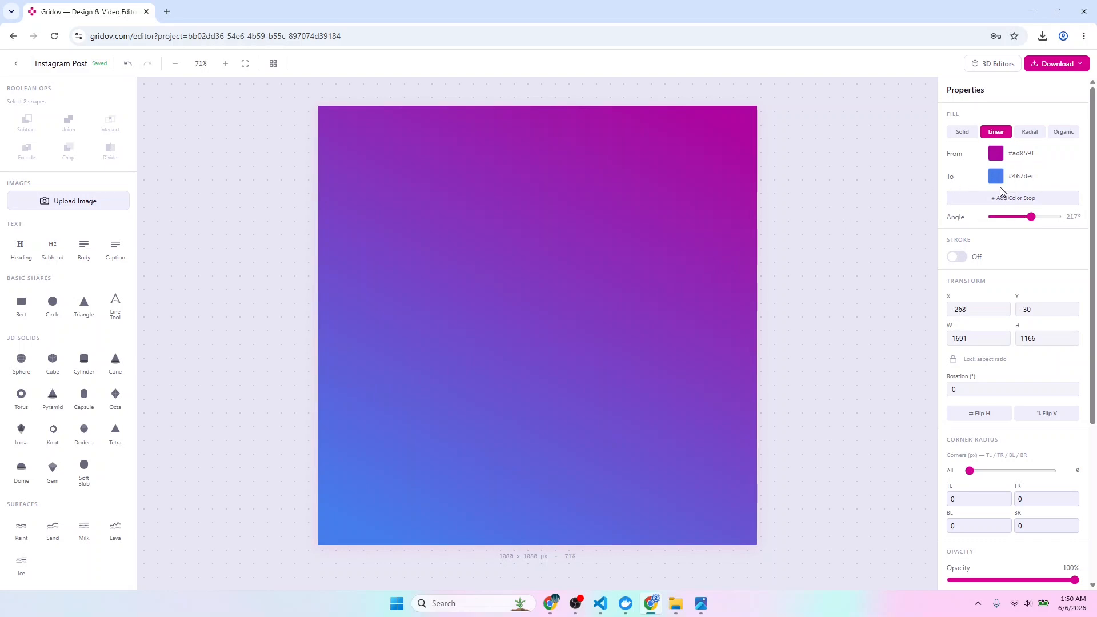
- Add three more colour stops to the linear gradient for a total of five
{"action": "left_click", "coordinate": [1011, 200]}
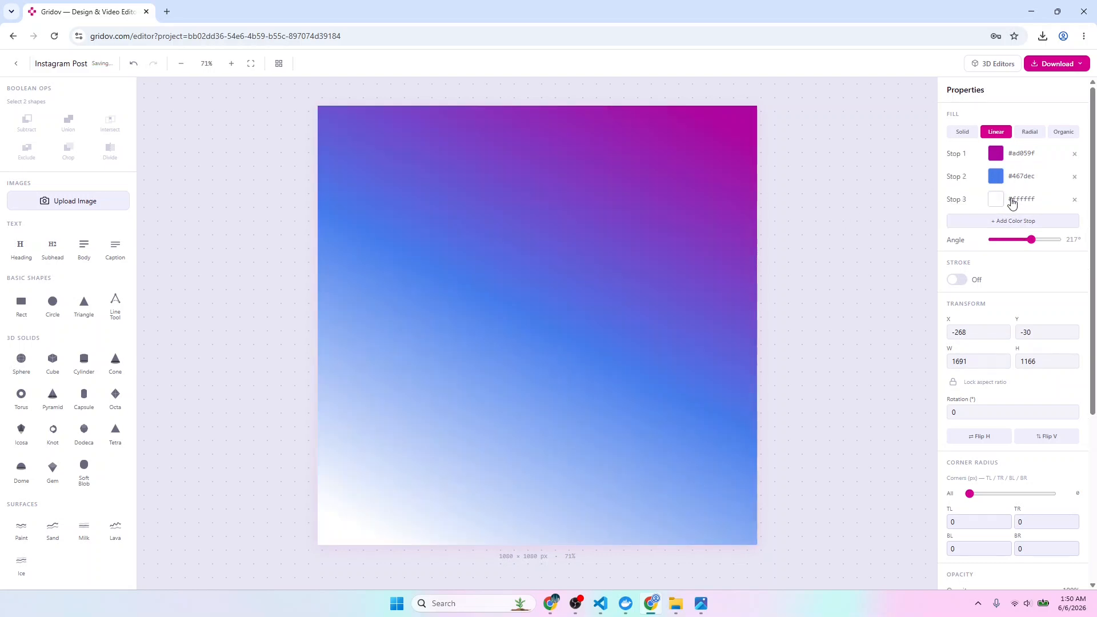
{"action": "left_click", "coordinate": [1004, 222]}
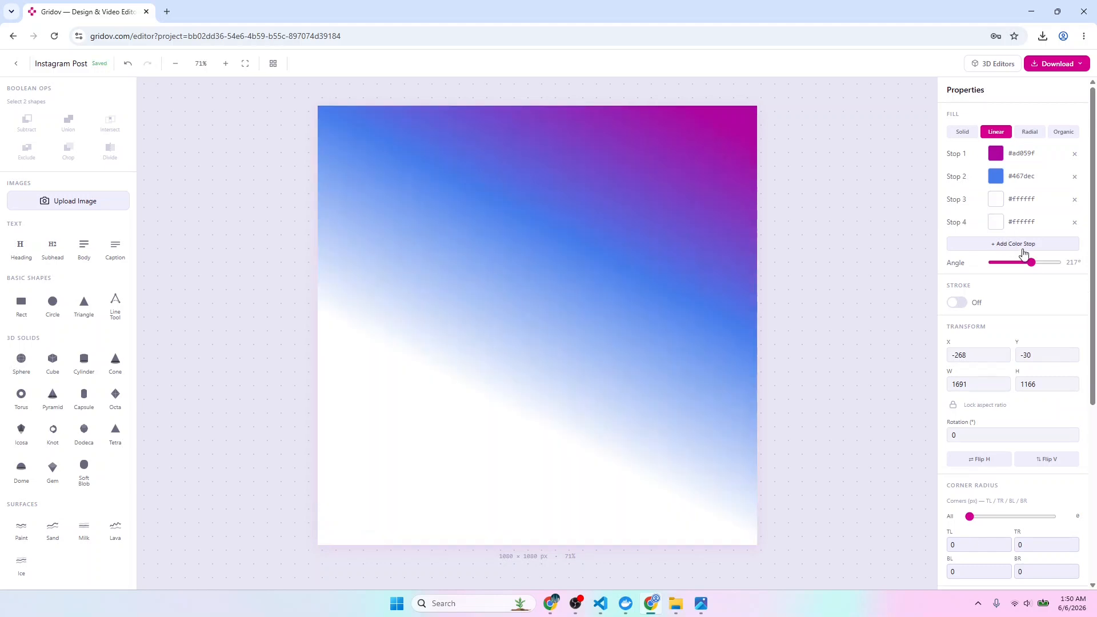
{"action": "left_click", "coordinate": [1018, 244]}
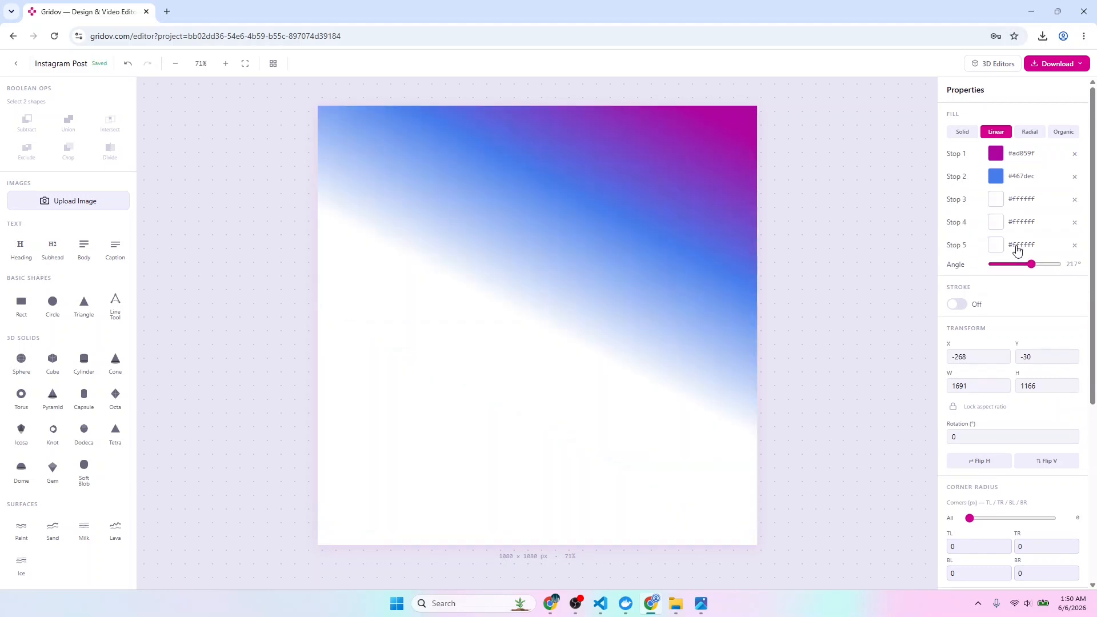
- Set the third gradient stop to green #10da68
{"action": "left_click", "coordinate": [995, 201]}
{"action": "left_click", "coordinate": [950, 291]}
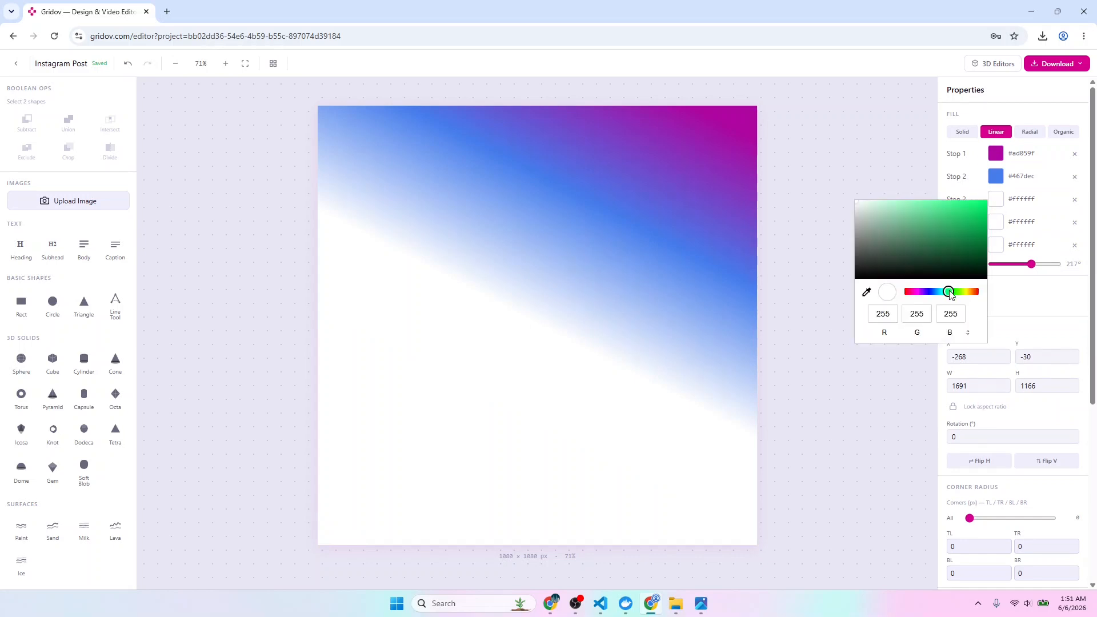
{"action": "left_click", "coordinate": [972, 216]}
{"action": "left_click", "coordinate": [977, 211]}
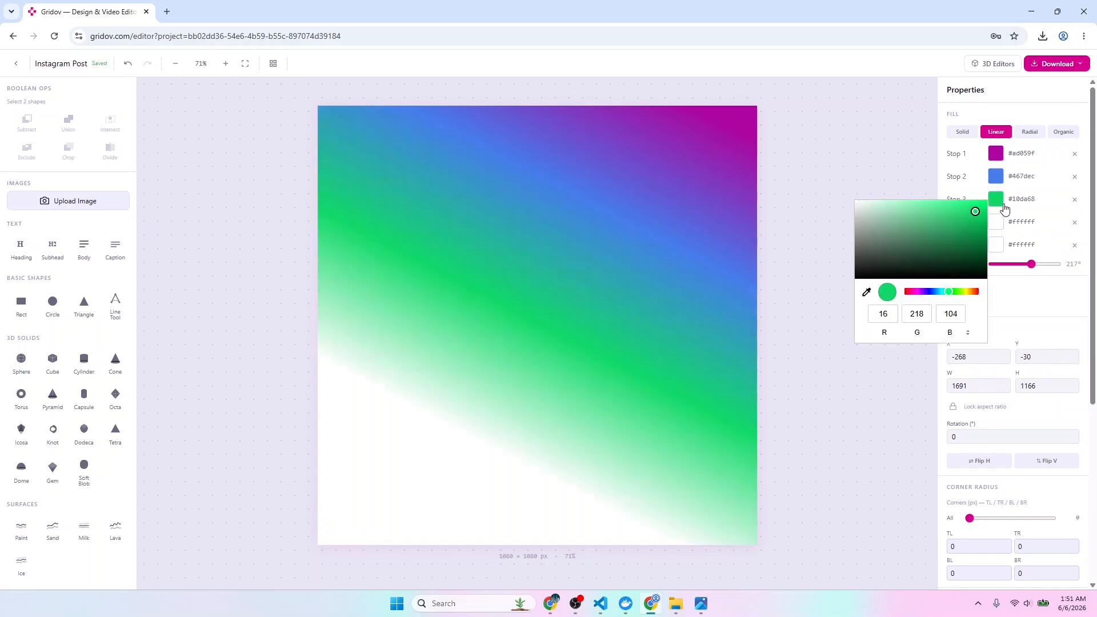
- Set the fourth gradient stop to yellow #cdda10
{"action": "left_click", "coordinate": [1003, 221]}
{"action": "left_click", "coordinate": [996, 223]}
{"action": "left_click", "coordinate": [972, 235]}
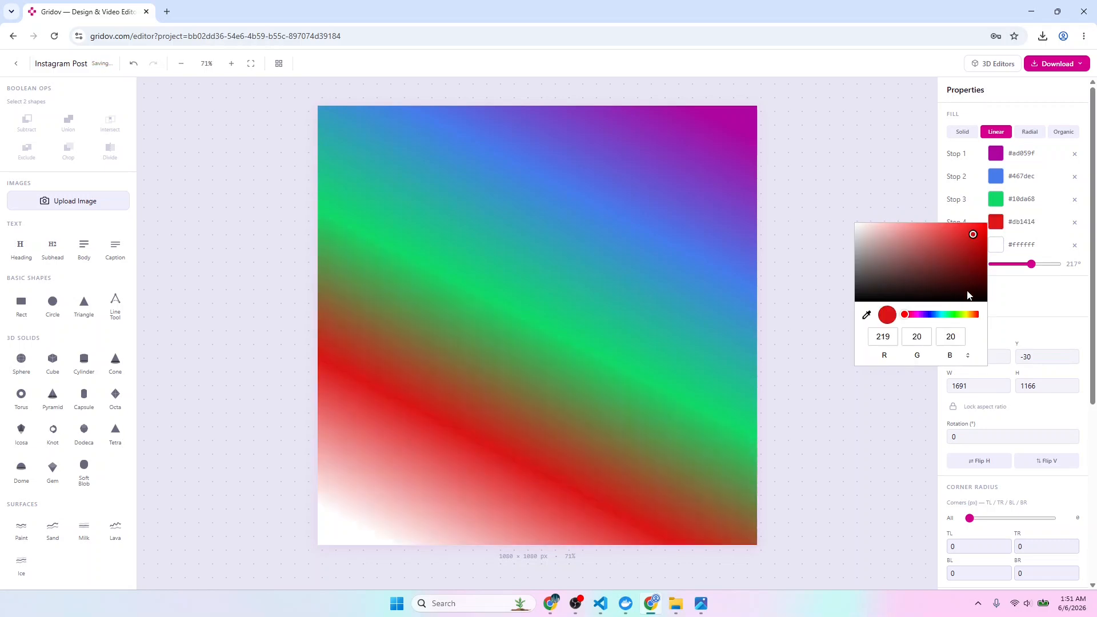
{"action": "left_click_drag", "start_coordinate": [952, 318], "coordinate": [965, 317]}
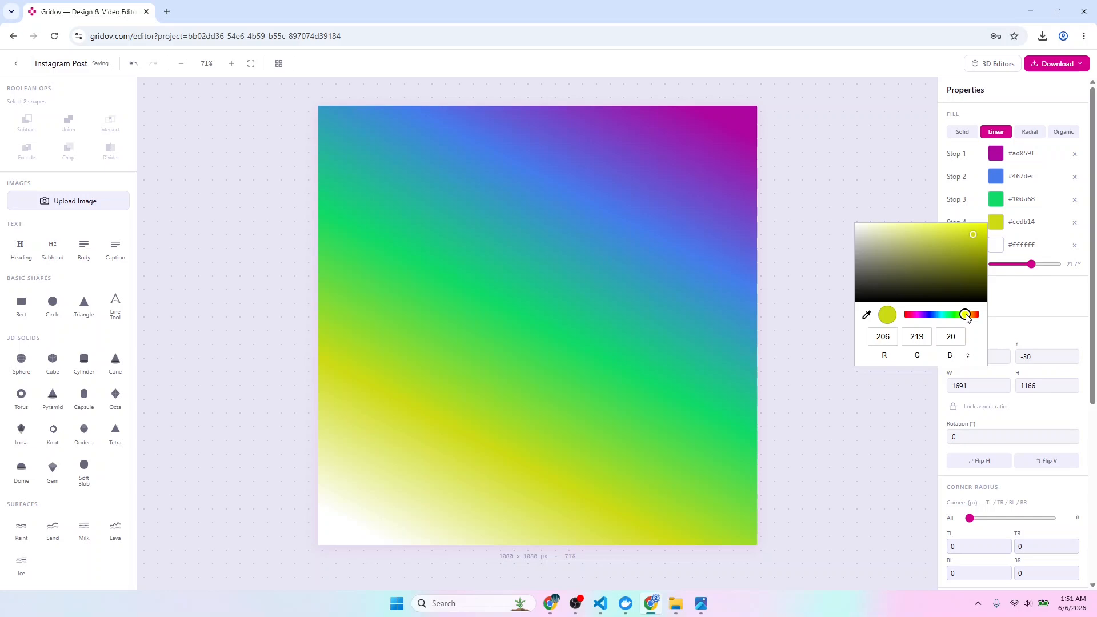
{"action": "left_click", "coordinate": [975, 234]}
- Set the fifth gradient stop to dark red #af1212
{"action": "left_click", "coordinate": [995, 244]}
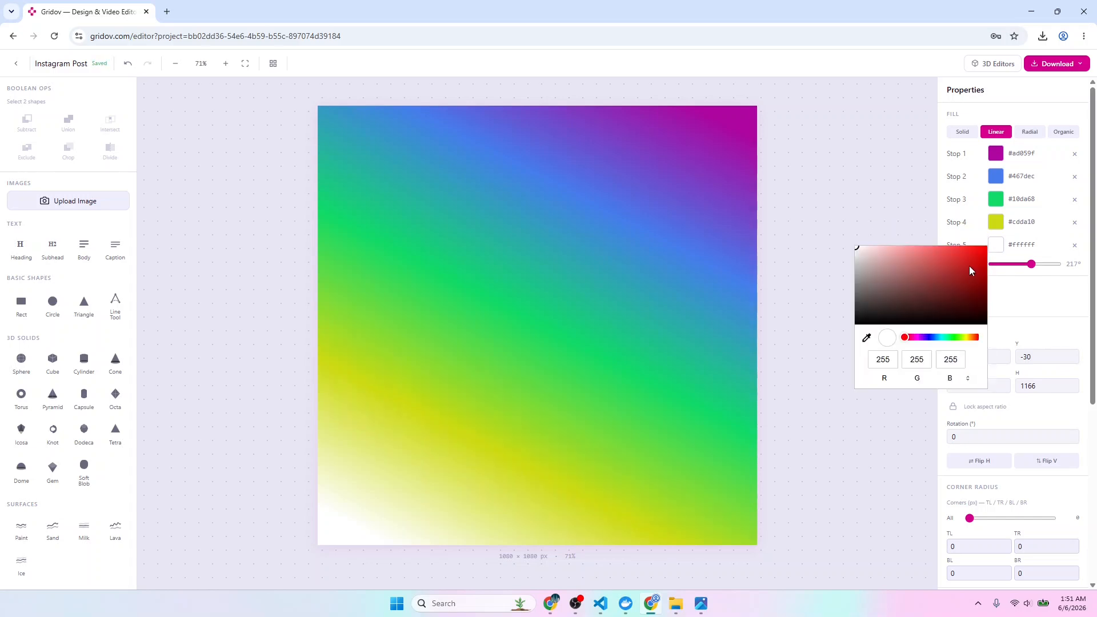
{"action": "left_click_drag", "start_coordinate": [972, 270], "coordinate": [971, 271]}
{"action": "left_click", "coordinate": [631, 303]}
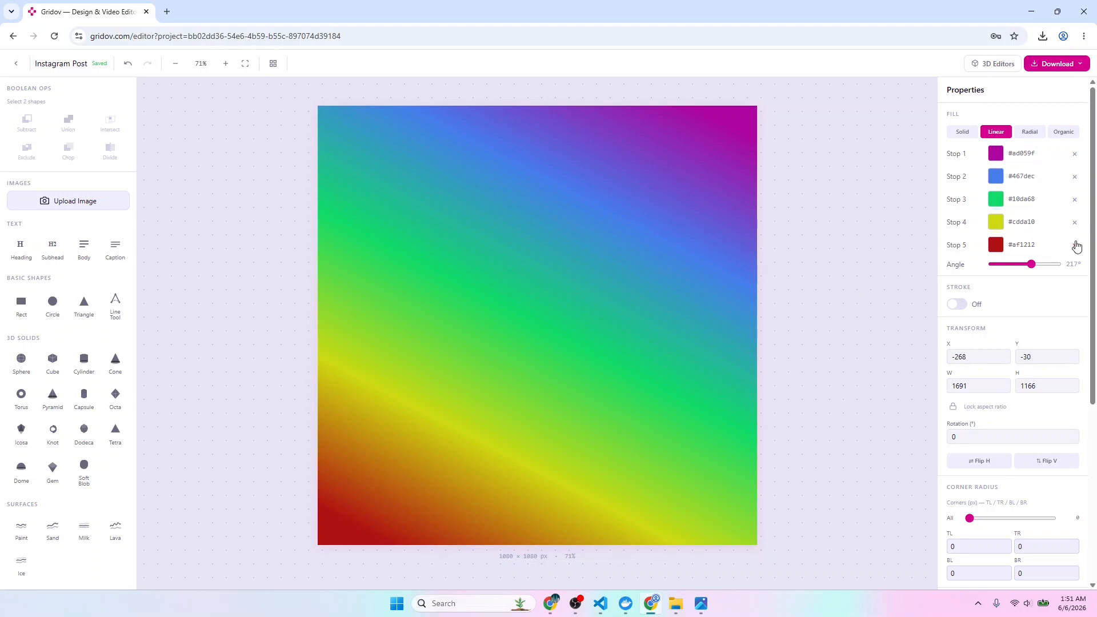
- Remove the fifth, fourth and third colour stops so the linear gradient keeps only its magenta and blue colours
{"action": "left_click", "coordinate": [1074, 245]}
{"action": "left_click", "coordinate": [1075, 223]}
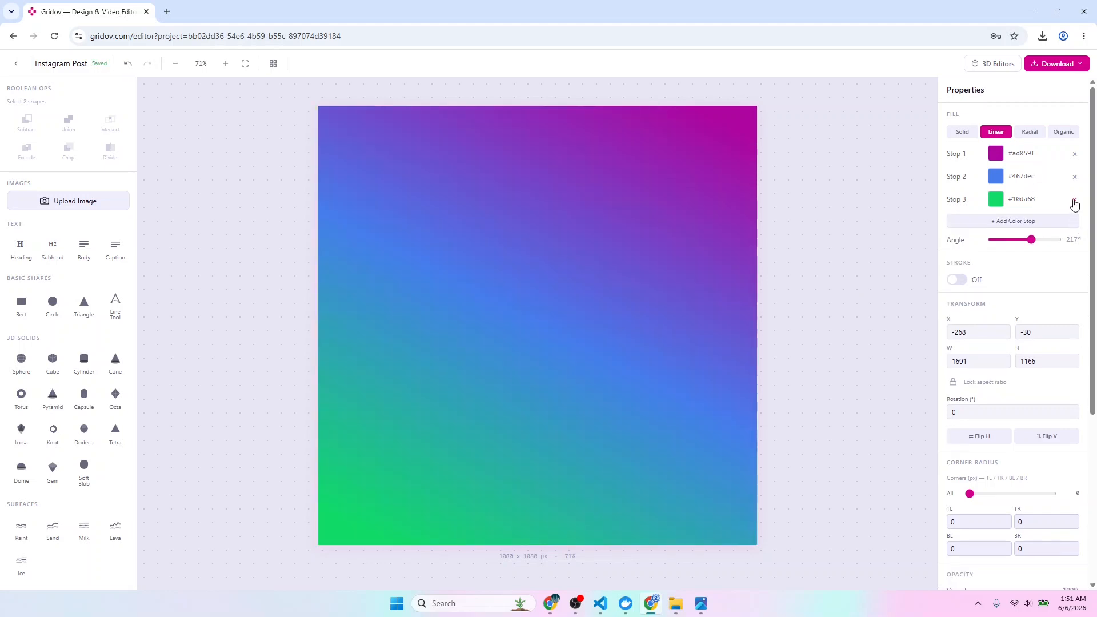
{"action": "left_click", "coordinate": [1074, 201]}
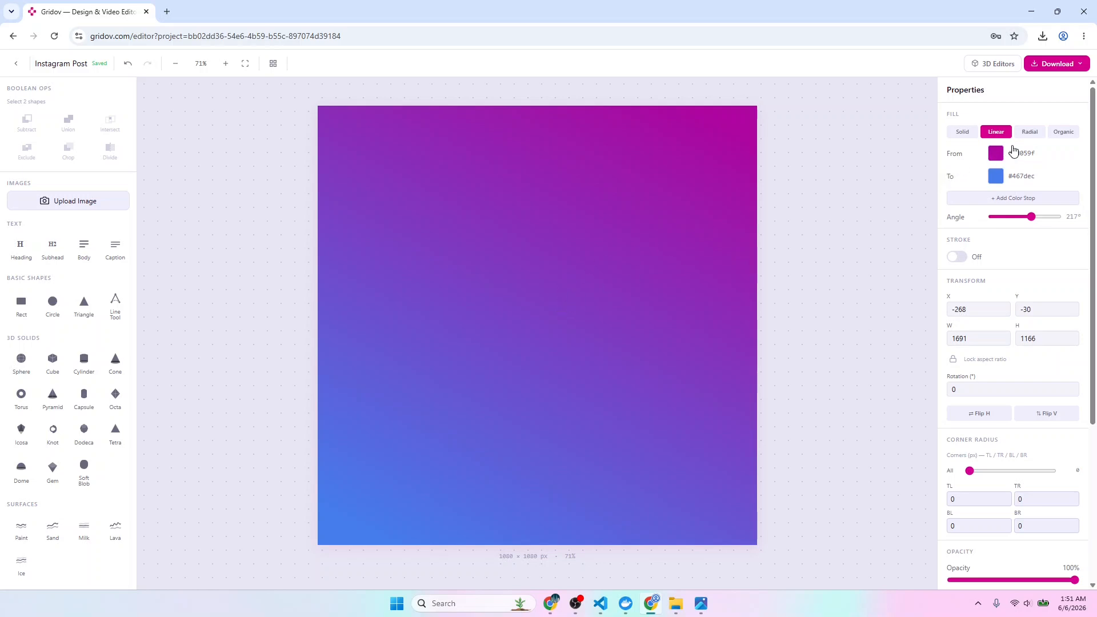
- Try a Radial fill with an added third colour stop set to teal #0f6980, and remove that stop
{"action": "left_click", "coordinate": [1027, 133]}
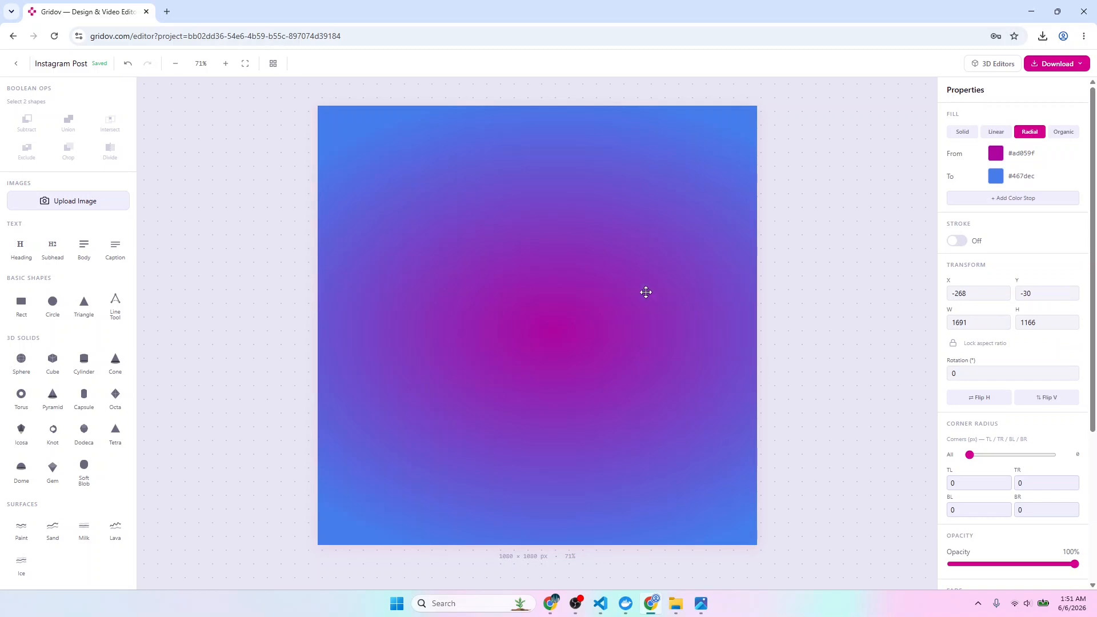
{"action": "left_click", "coordinate": [991, 200]}
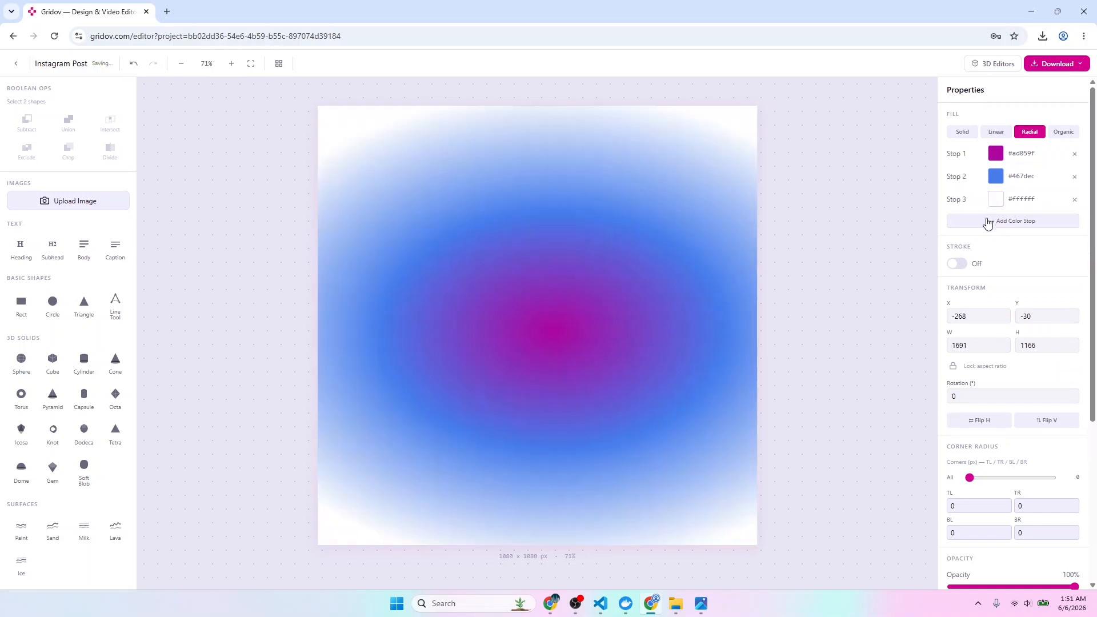
{"action": "left_click", "coordinate": [997, 200]}
{"action": "left_click", "coordinate": [971, 239]}
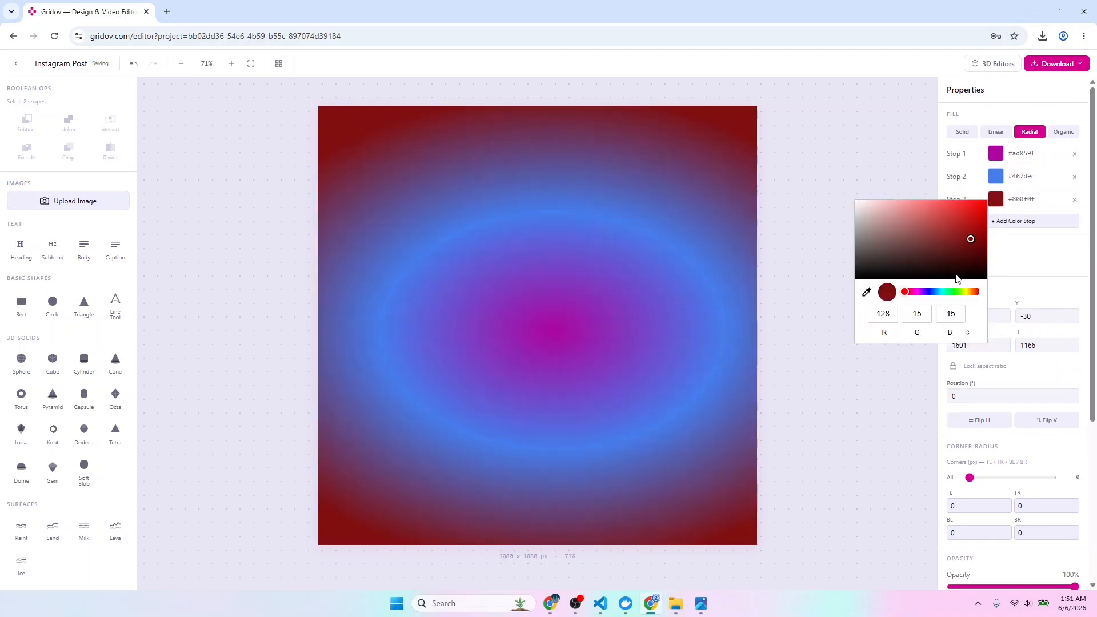
{"action": "left_click_drag", "start_coordinate": [910, 293], "coordinate": [940, 292]}
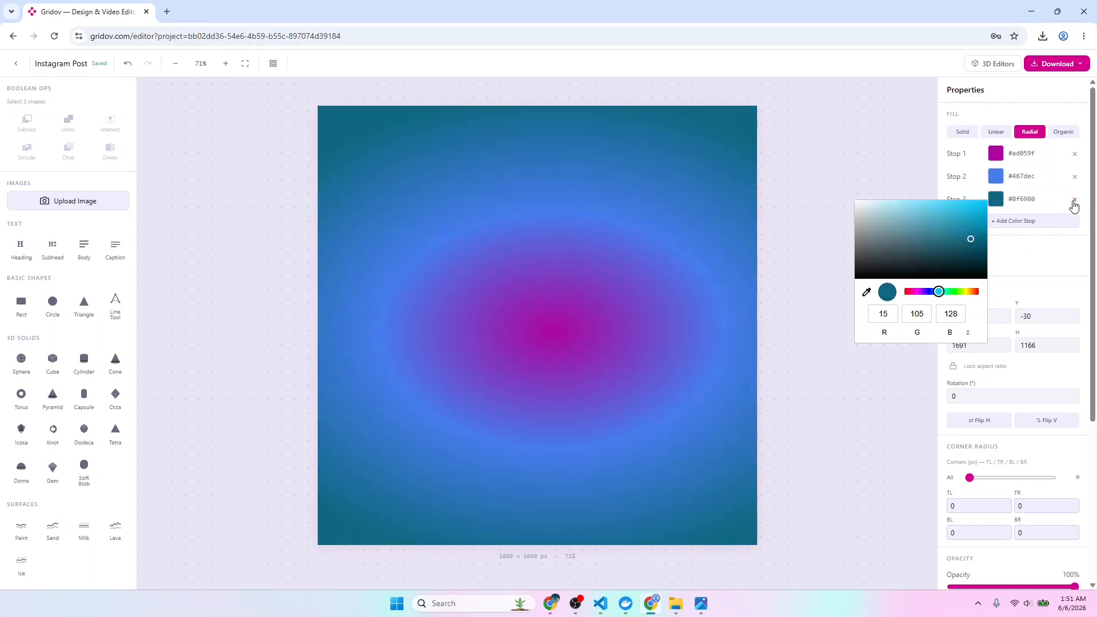
{"action": "left_click", "coordinate": [1075, 199]}
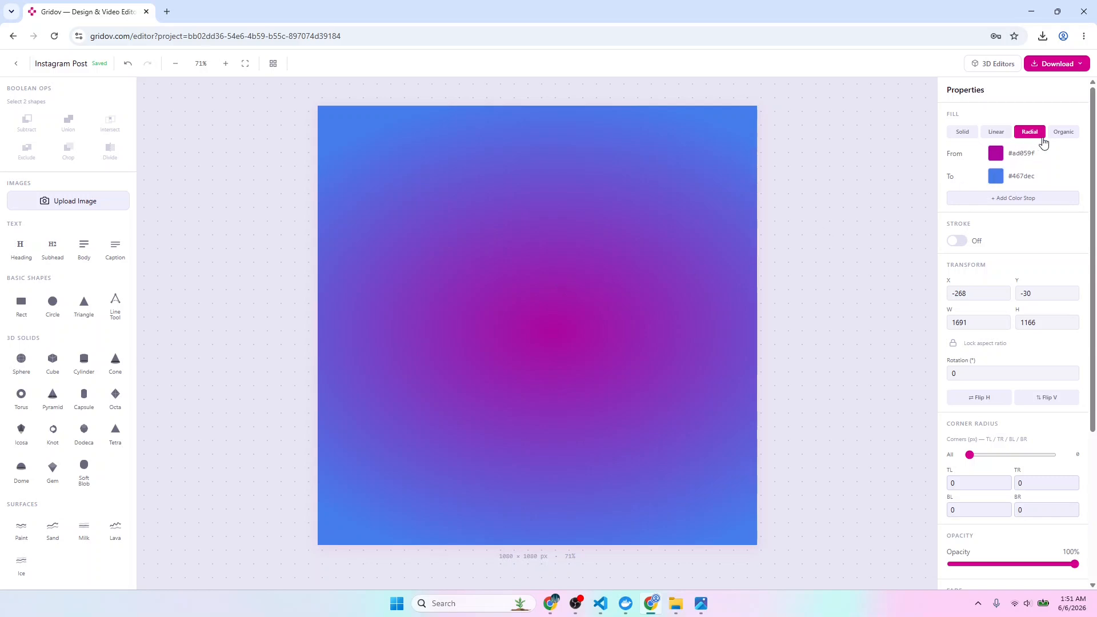
- Switch the rectangle's fill to Organic and add a third colour set to near-black #180101
{"action": "left_click", "coordinate": [1062, 132]}
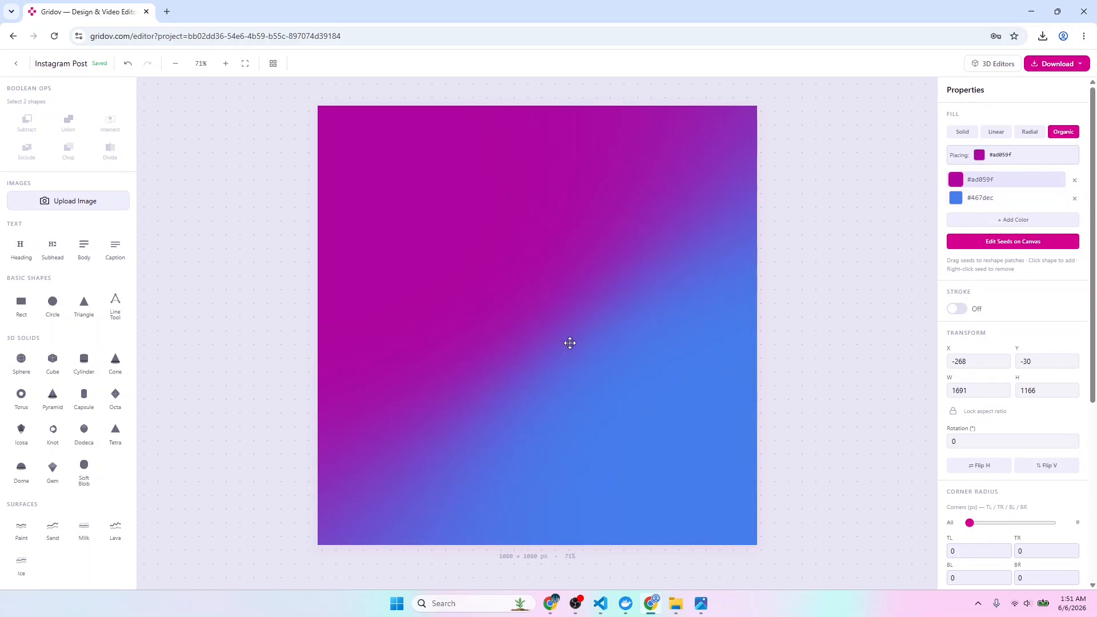
{"action": "left_click", "coordinate": [1010, 220]}
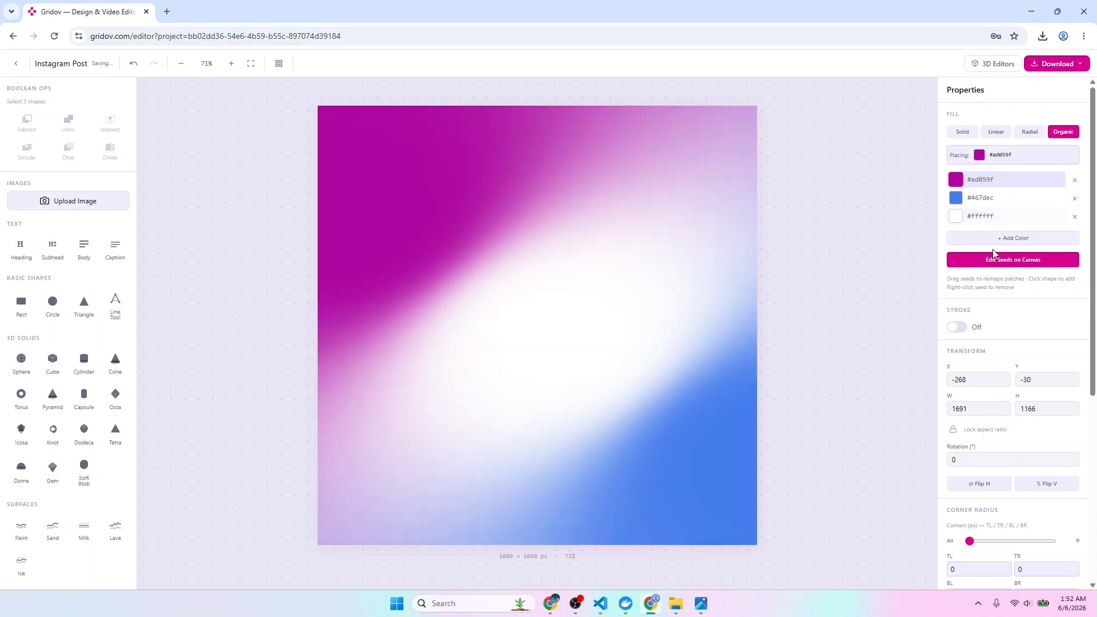
{"action": "left_click", "coordinate": [956, 216]}
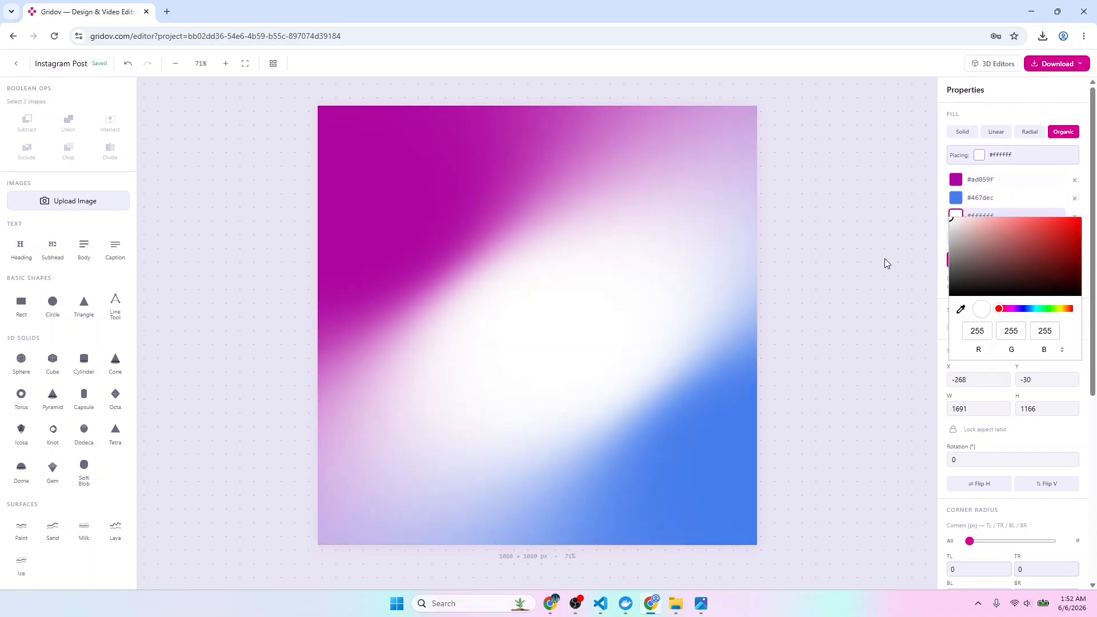
{"action": "left_click", "coordinate": [964, 287]}
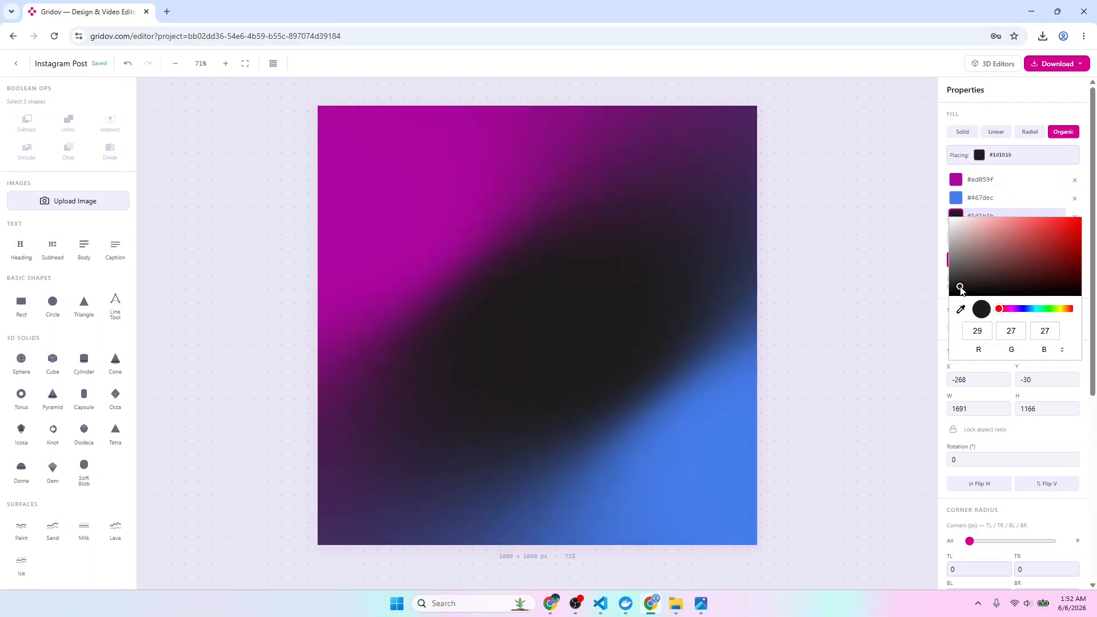
{"action": "left_click_drag", "start_coordinate": [964, 287], "coordinate": [1073, 288]}
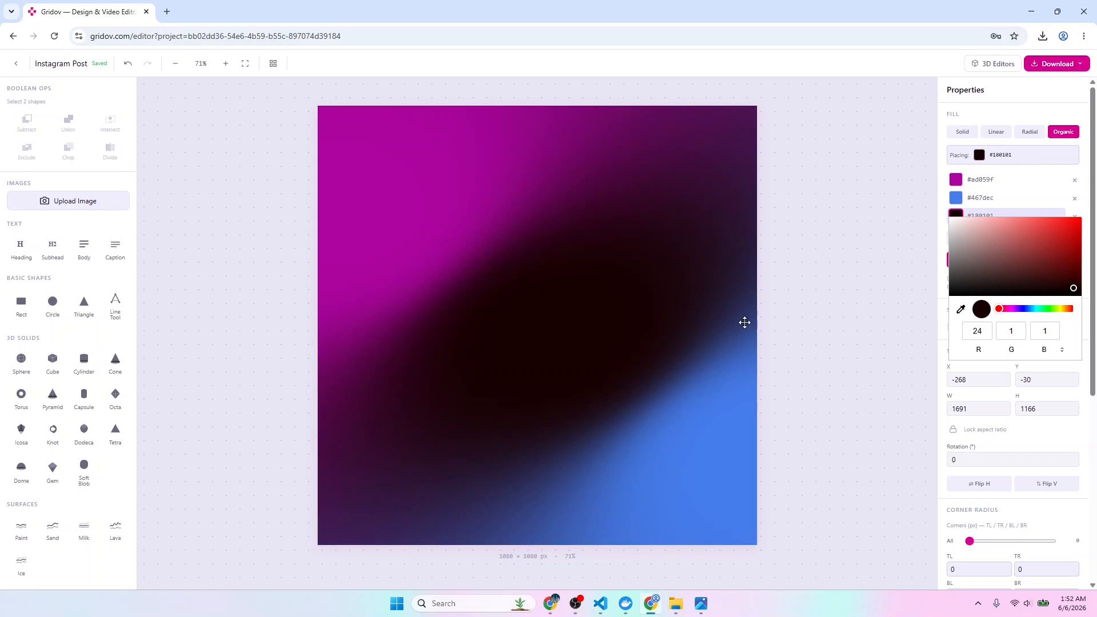
{"action": "left_click", "coordinate": [660, 349]}
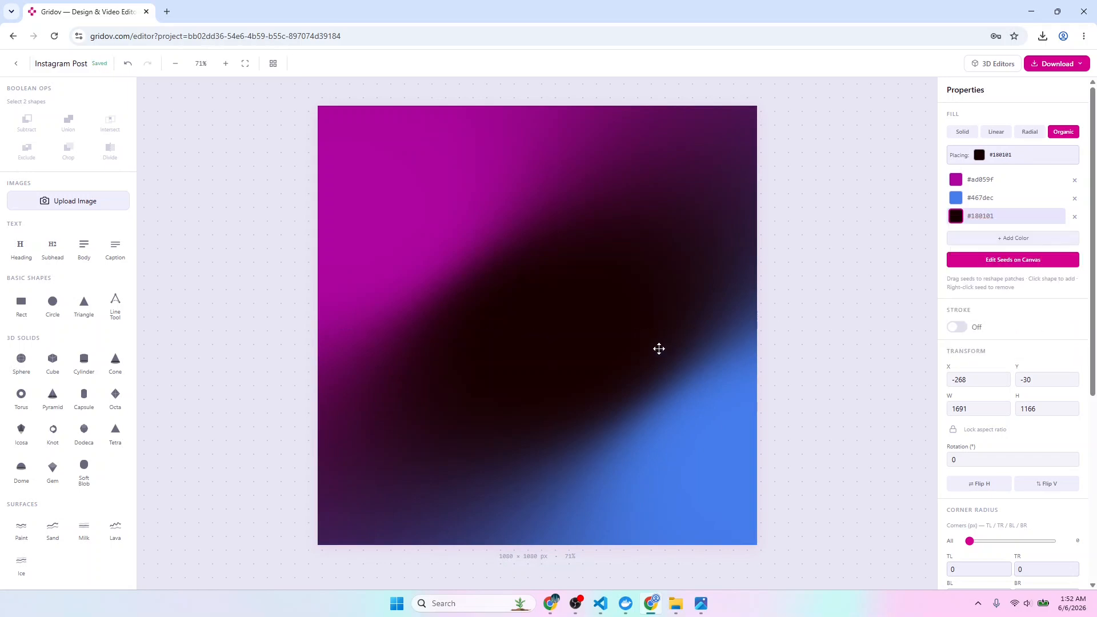
- Make magenta #ad059f the placing colour and start editing the organic gradient's seeds on the canvas
{"action": "left_click", "coordinate": [956, 217]}
{"action": "left_click", "coordinate": [957, 180]}
{"action": "left_click", "coordinate": [957, 180]}
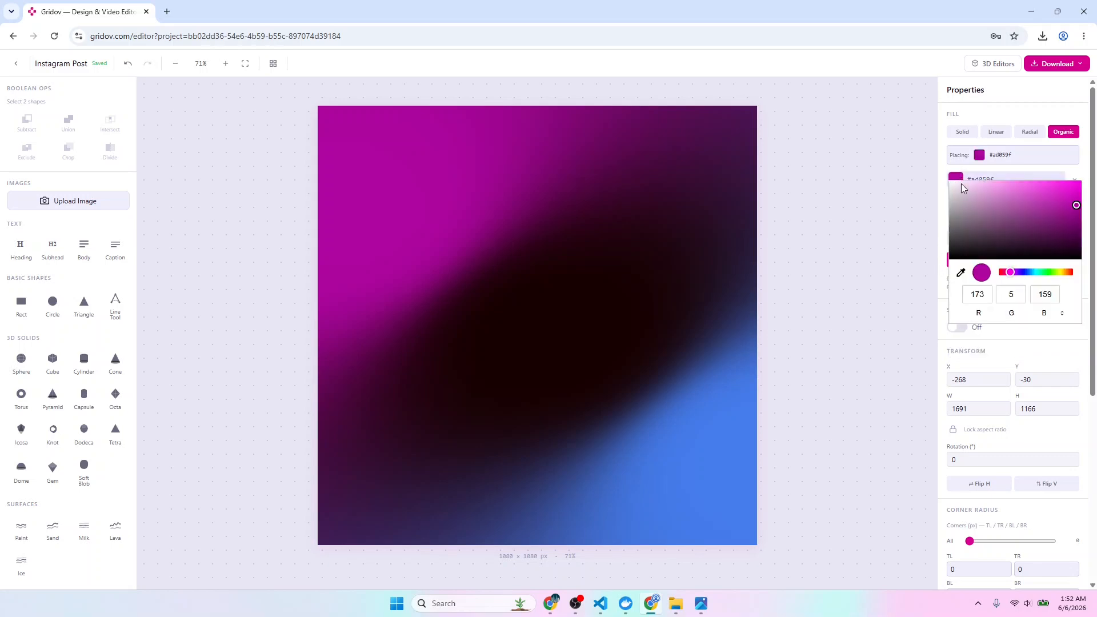
{"action": "left_click", "coordinate": [986, 158]}
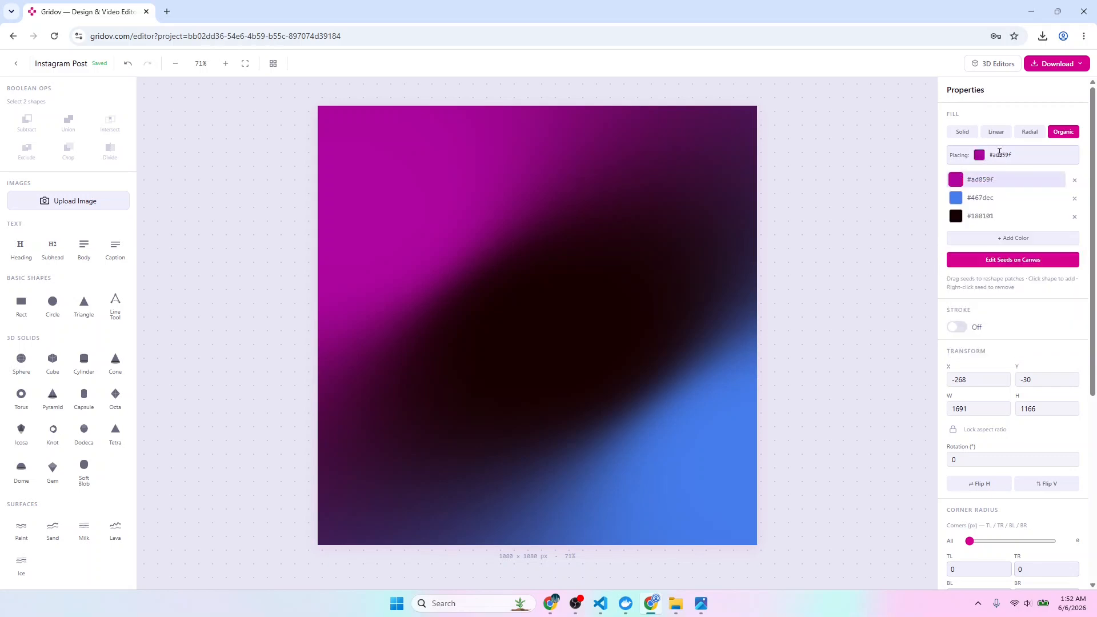
{"action": "left_click", "coordinate": [1010, 260]}
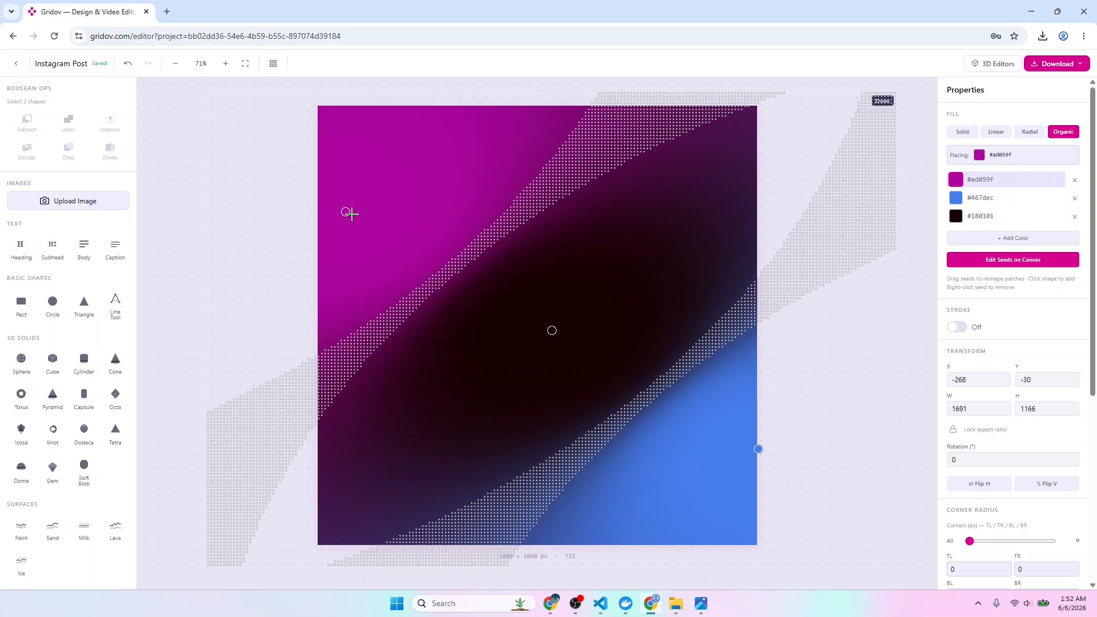
- Shift the magenta and black seeds slightly down-right, and pull the blue seed inward from the artboard's right edge
{"action": "left_click_drag", "start_coordinate": [345, 211], "coordinate": [367, 217]}
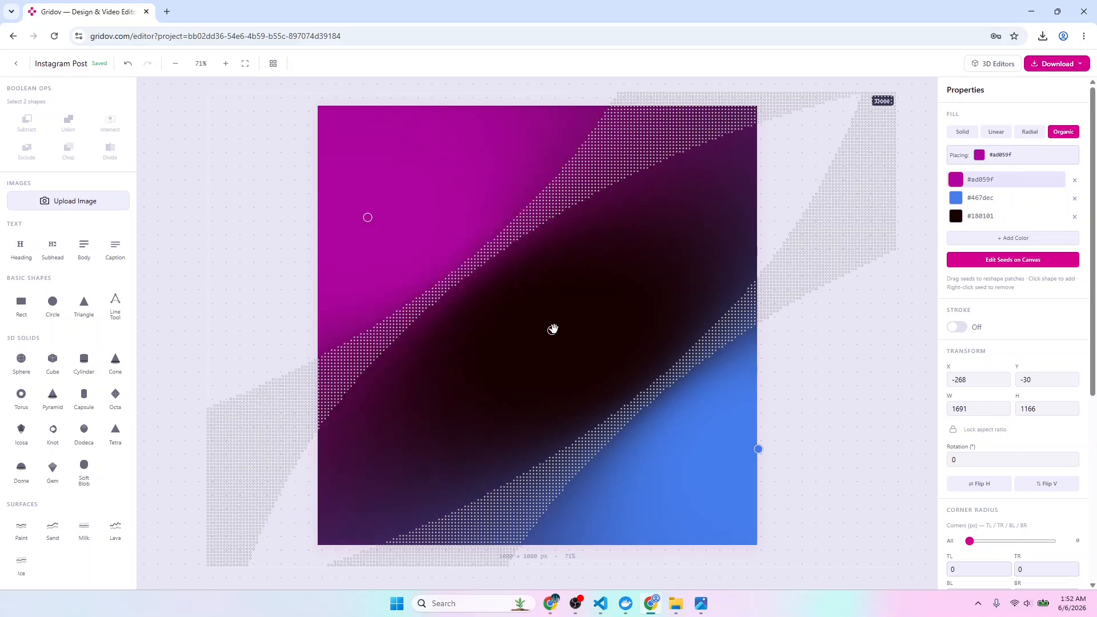
{"action": "mouse_move", "coordinate": [553, 329]}
{"action": "left_mouse_down"}
{"action": "mouse_move", "coordinate": [592, 374]}
{"action": "mouse_move", "coordinate": [558, 338]}
{"action": "left_mouse_up"}
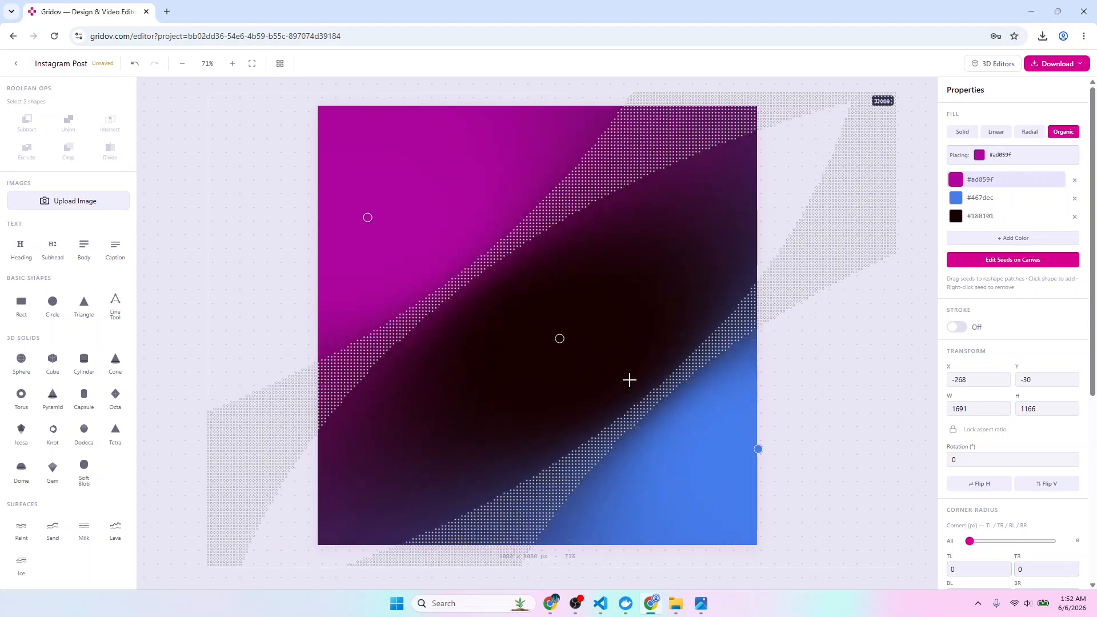
{"action": "left_click_drag", "start_coordinate": [757, 448], "coordinate": [690, 454]}
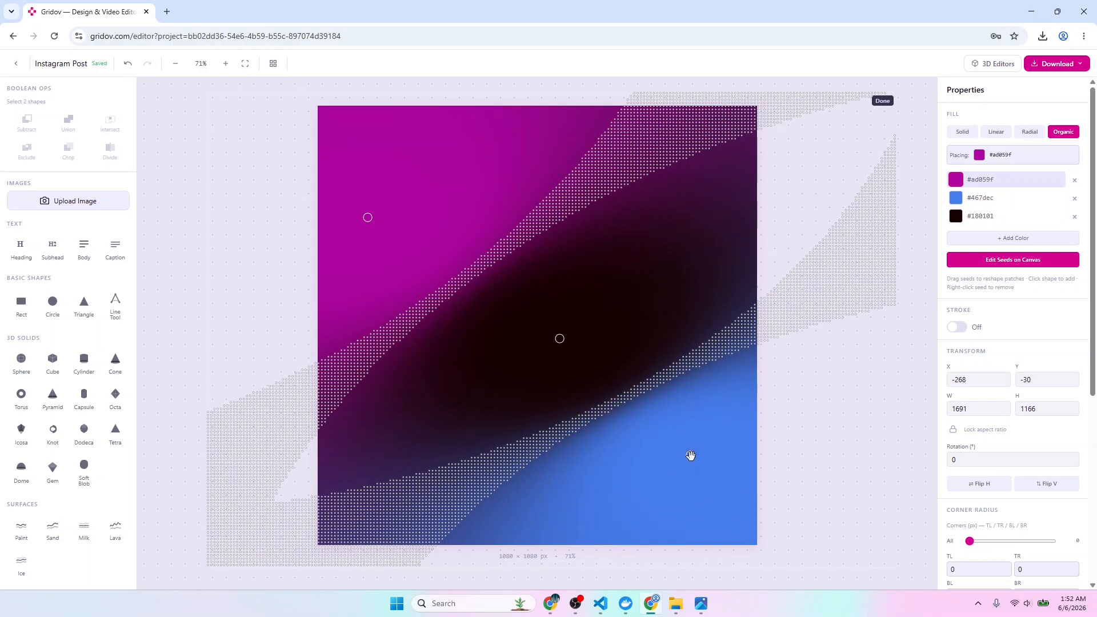
{"action": "left_click_drag", "start_coordinate": [691, 455], "coordinate": [706, 436]}
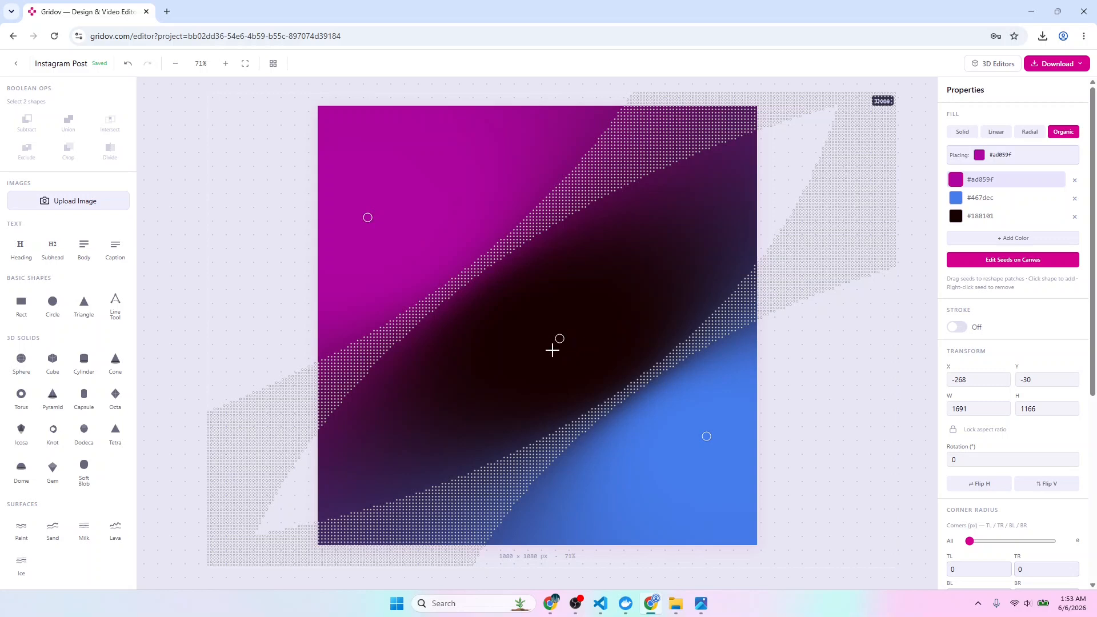
- Add a second magenta seed above the blue one and a second black seed at the artboard's upper right, moving the central black seed up-left
{"action": "left_click", "coordinate": [644, 306]}
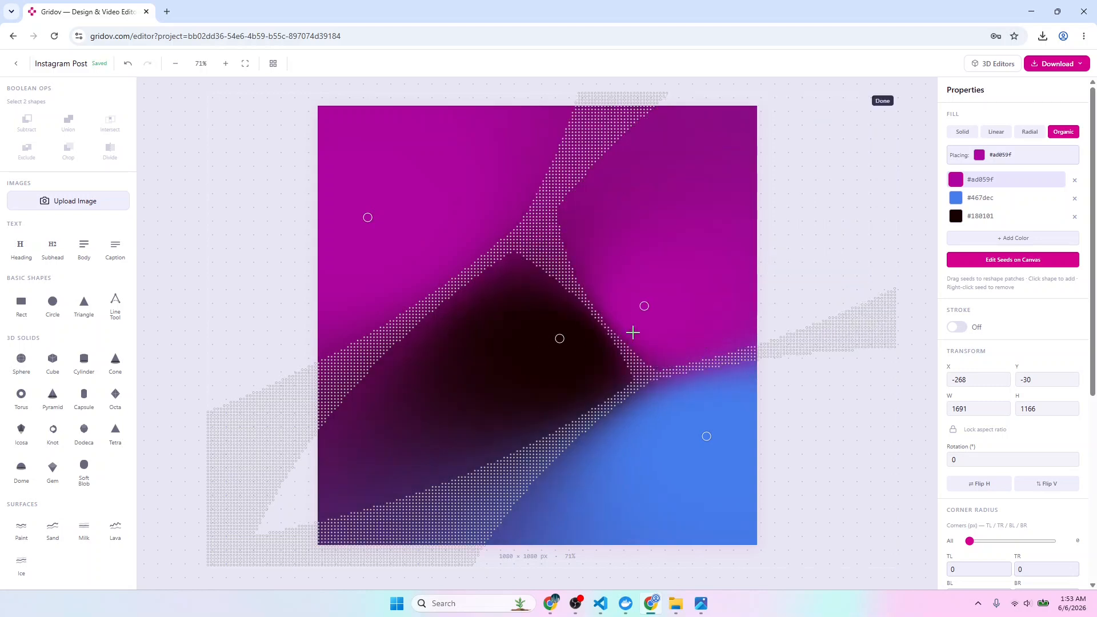
{"action": "left_click_drag", "start_coordinate": [560, 339], "coordinate": [524, 270]}
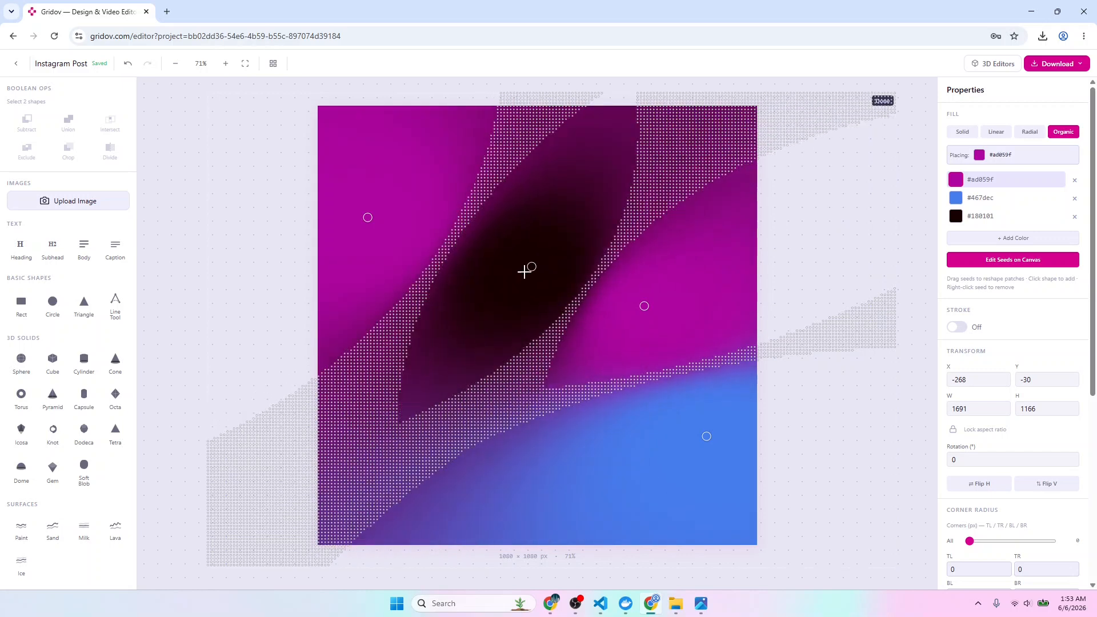
{"action": "left_click", "coordinate": [955, 216]}
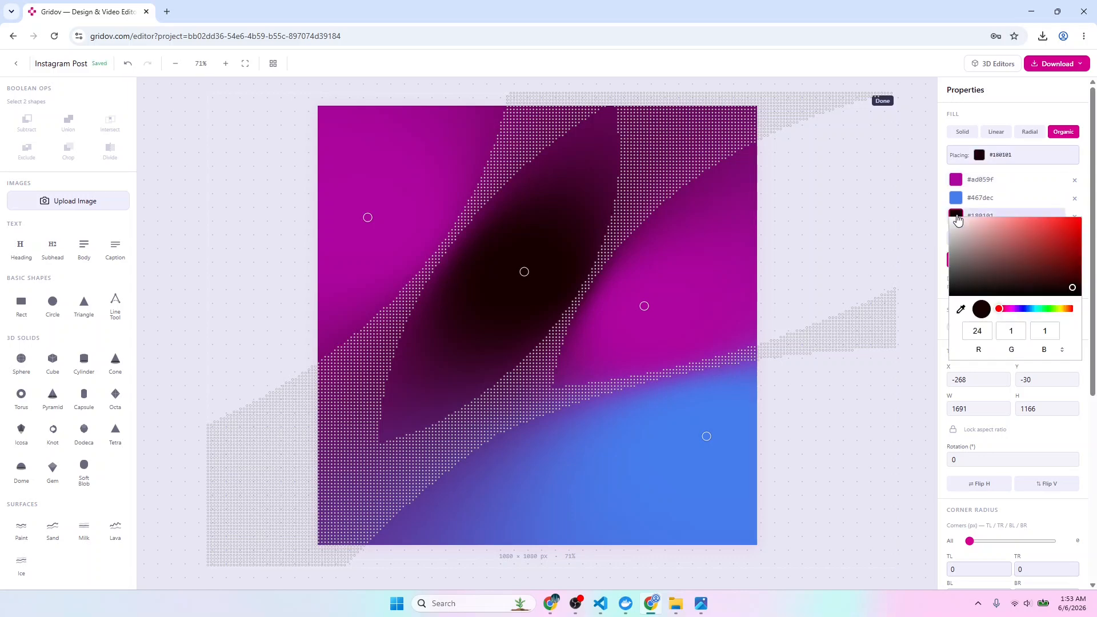
{"action": "left_click", "coordinate": [595, 164]}
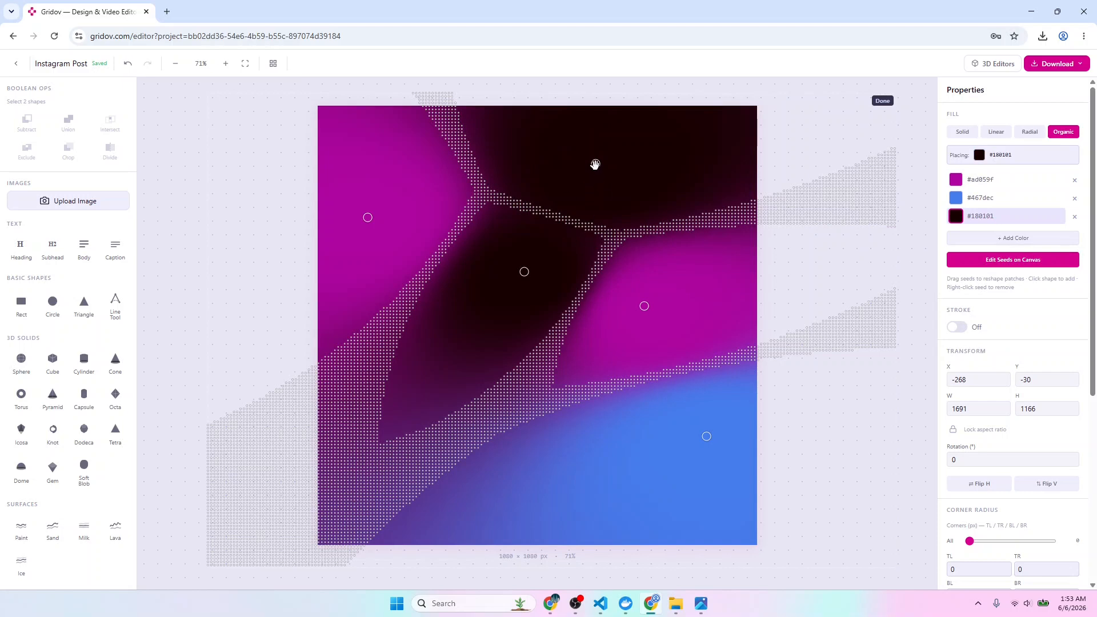
{"action": "left_click_drag", "start_coordinate": [595, 164], "coordinate": [707, 230]}
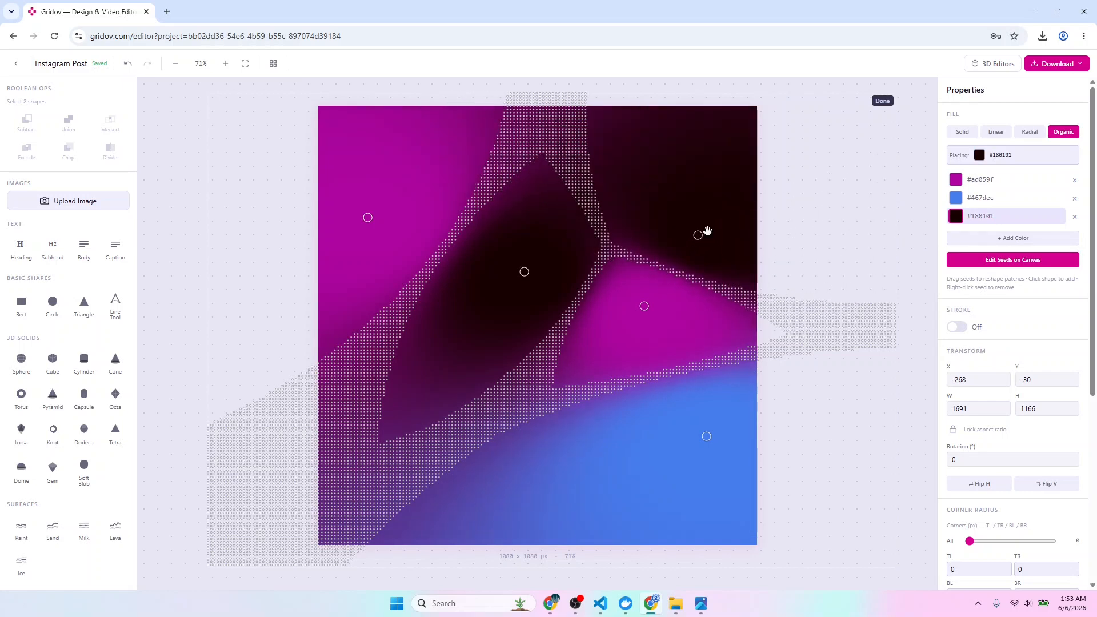
- Rearrange the seeds, moving the second magenta seed to the lower centre and the first black seed beside the upper-left magenta one
{"action": "left_click_drag", "start_coordinate": [430, 251], "coordinate": [389, 228]}
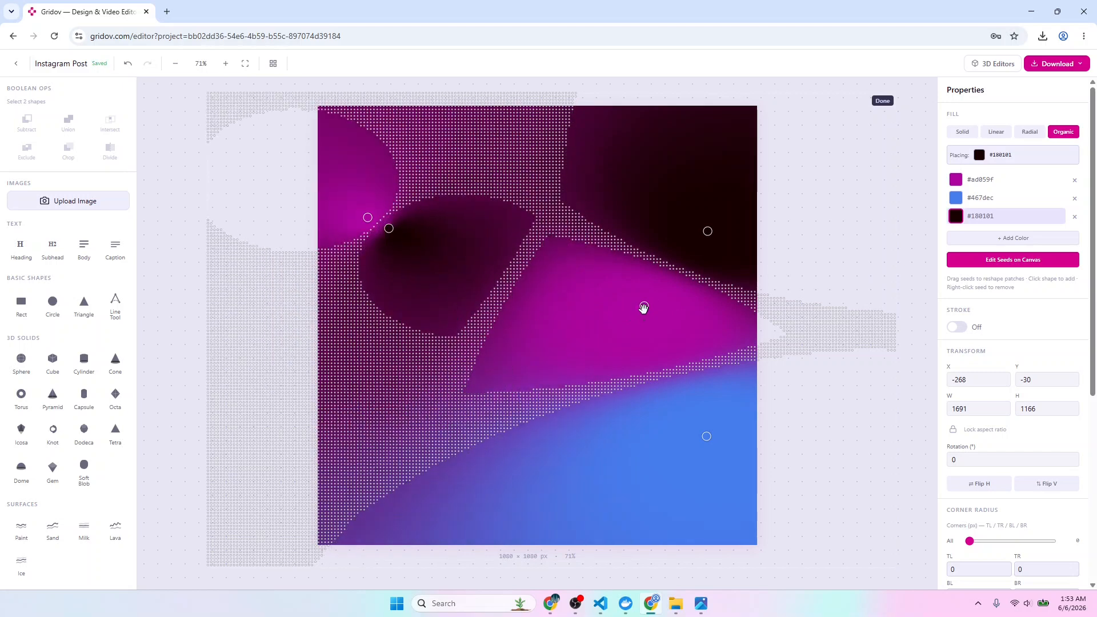
{"action": "left_click_drag", "start_coordinate": [642, 306], "coordinate": [501, 460]}
{"action": "left_click_drag", "start_coordinate": [389, 229], "coordinate": [431, 233]}
{"action": "left_click_drag", "start_coordinate": [367, 215], "coordinate": [359, 189]}
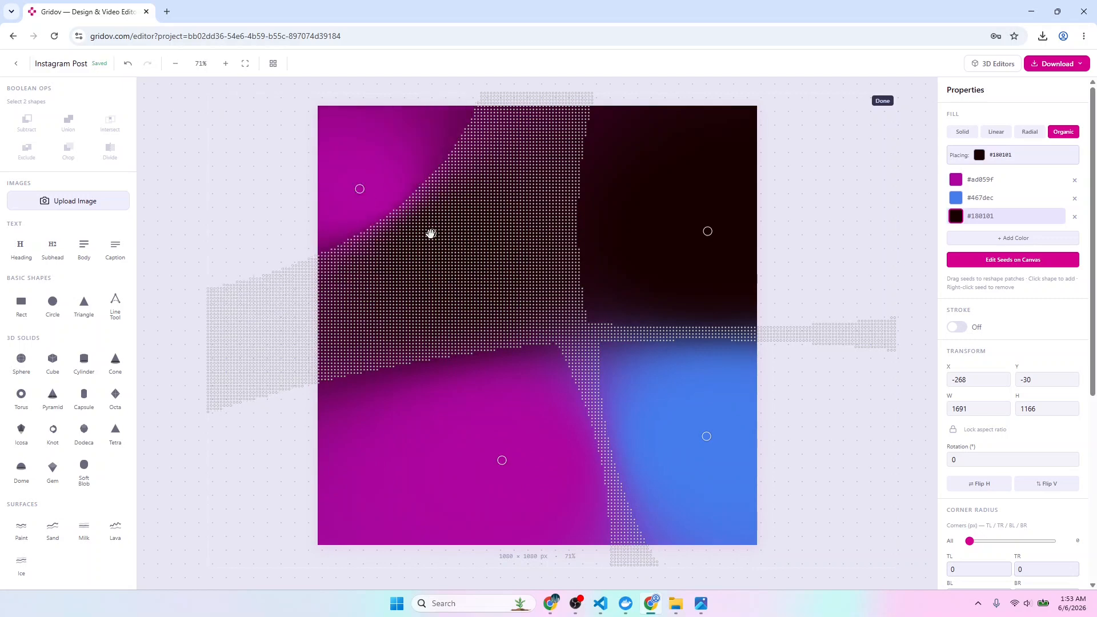
- Place another black seed just below the left black one, move the older seed up towards the artboard's top, and delete it
{"action": "left_click", "coordinate": [421, 242]}
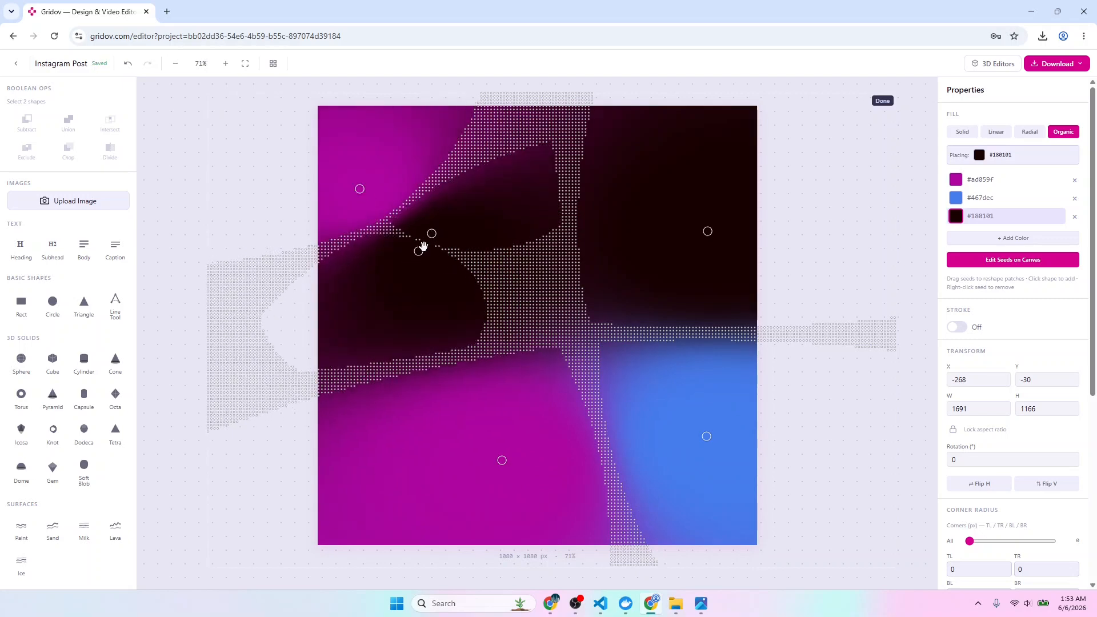
{"action": "left_click_drag", "start_coordinate": [430, 232], "coordinate": [449, 180]}
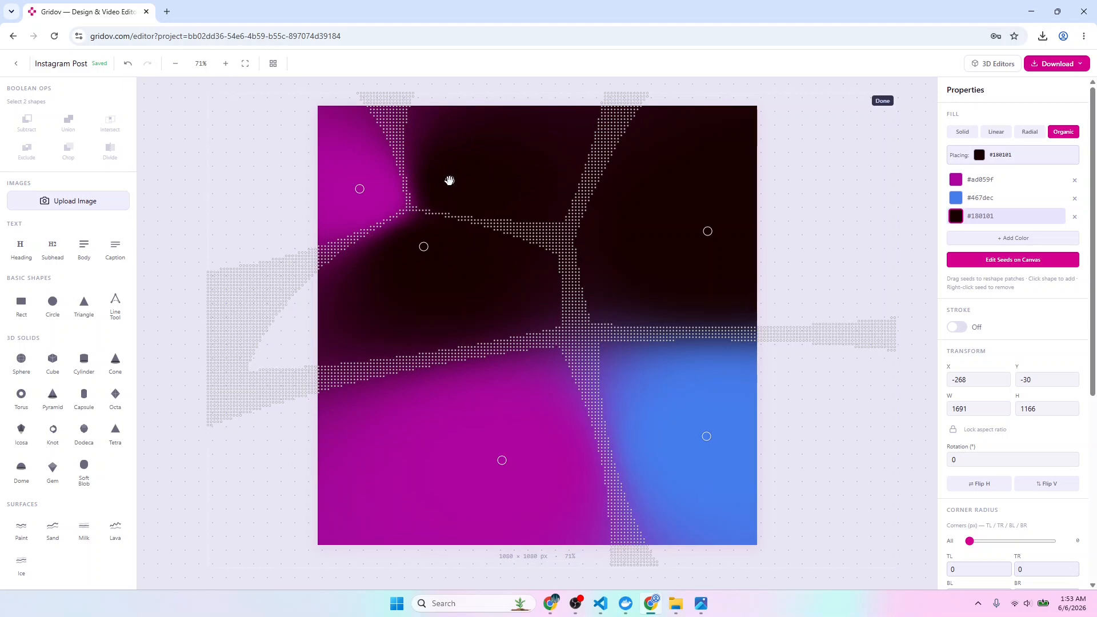
{"action": "right_click", "coordinate": [449, 180]}
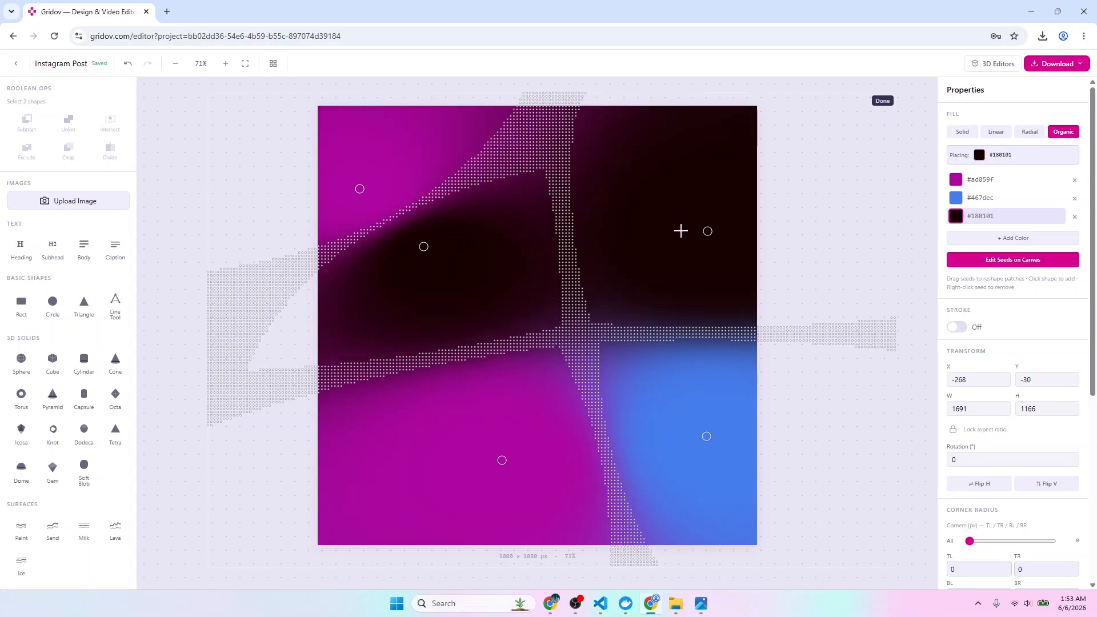
- Move the upper-right black seed up-left and delete it, and shift the remaining black seed slightly right
{"action": "left_click_drag", "start_coordinate": [708, 231], "coordinate": [659, 200]}
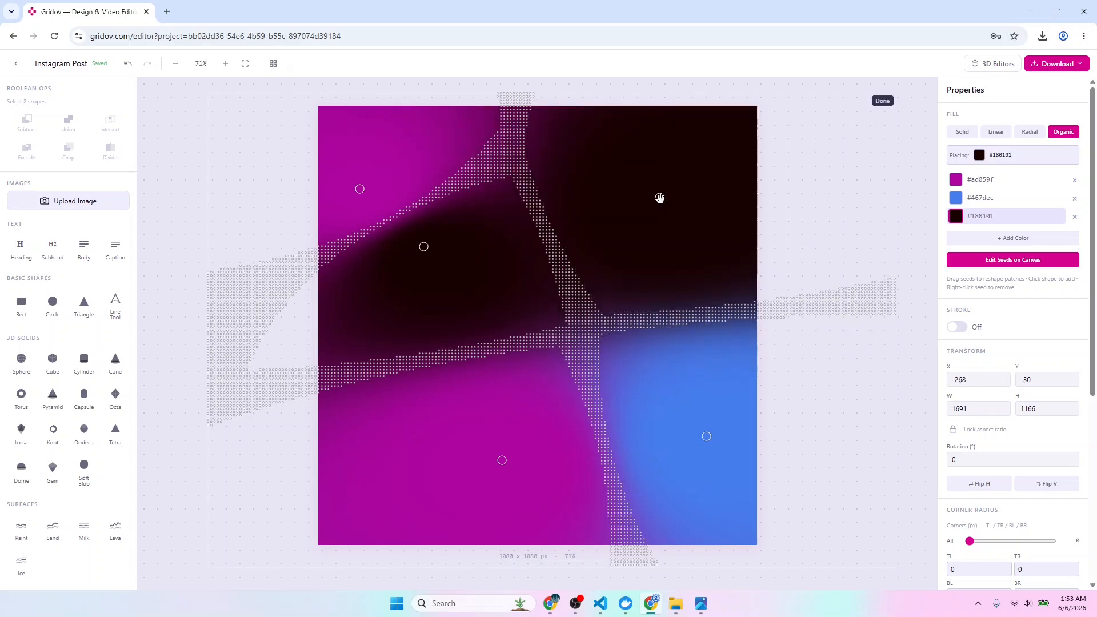
{"action": "left_click", "coordinate": [660, 198]}
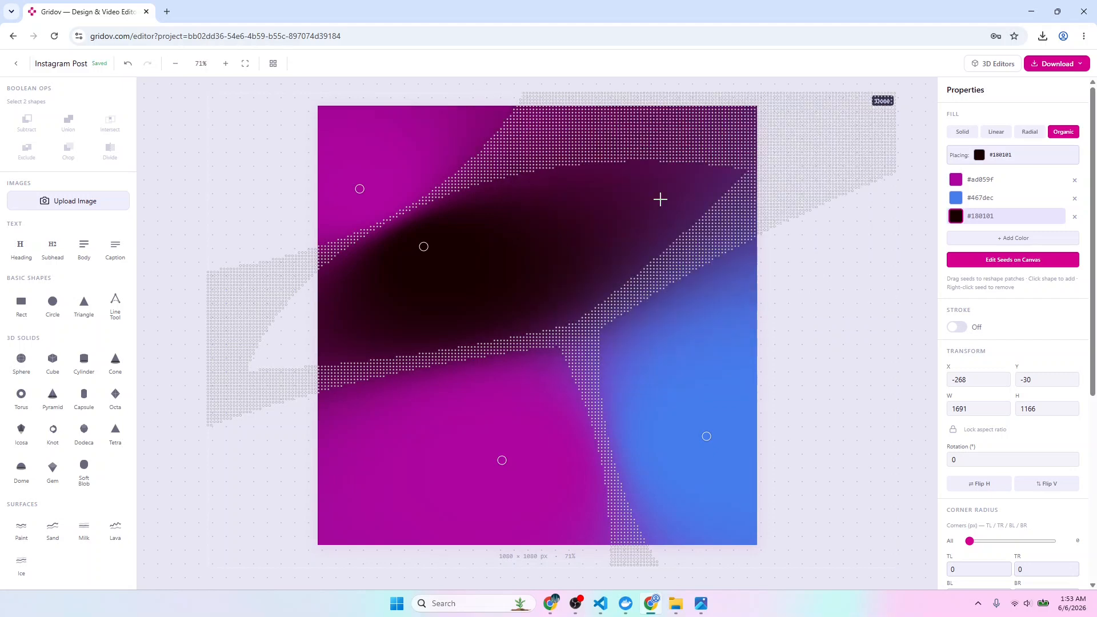
{"action": "left_click_drag", "start_coordinate": [423, 246], "coordinate": [466, 255]}
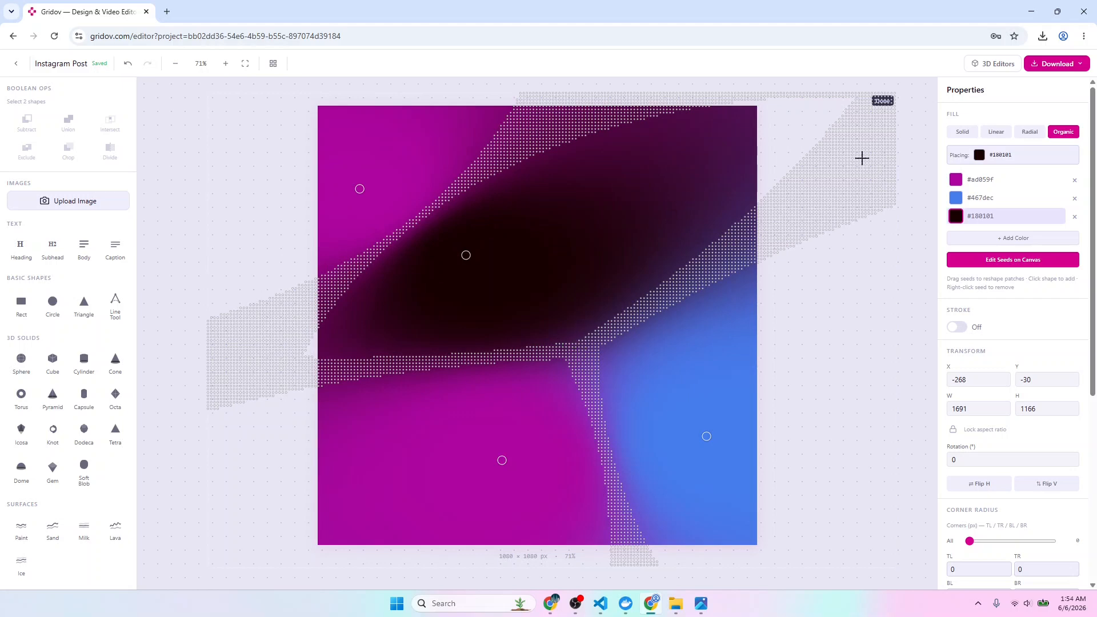
- Finish editing the seeds and shift the gradient shape slightly to X -281, Y -31
{"action": "left_click", "coordinate": [882, 101]}
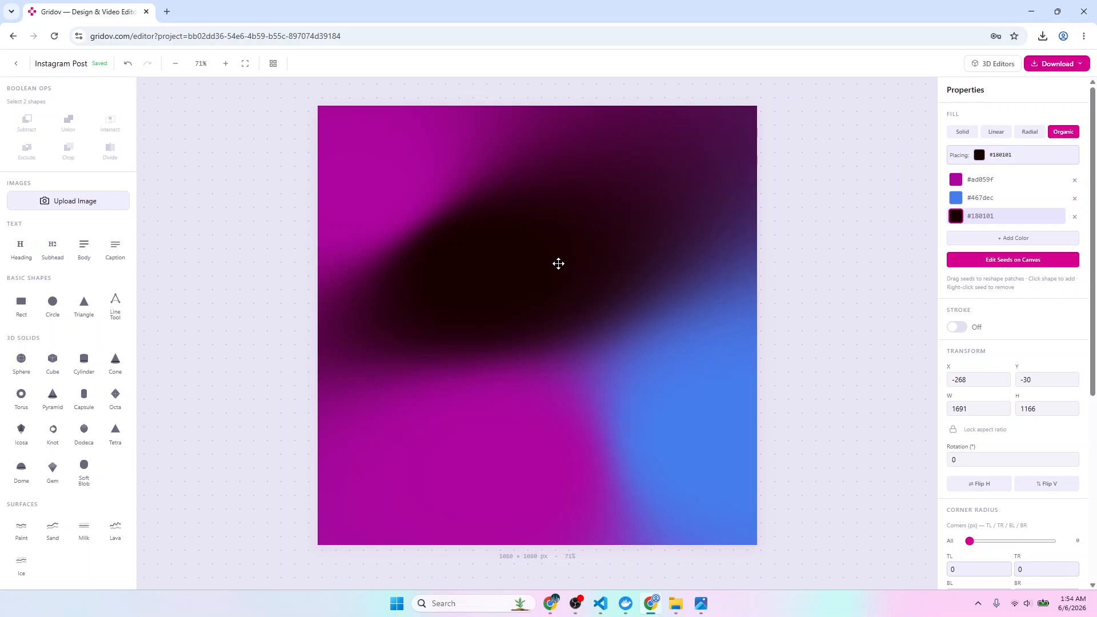
{"action": "mouse_move", "coordinate": [558, 262]}
{"action": "left_mouse_down"}
{"action": "mouse_move", "coordinate": [559, 279]}
{"action": "mouse_move", "coordinate": [551, 259]}
{"action": "left_mouse_up"}
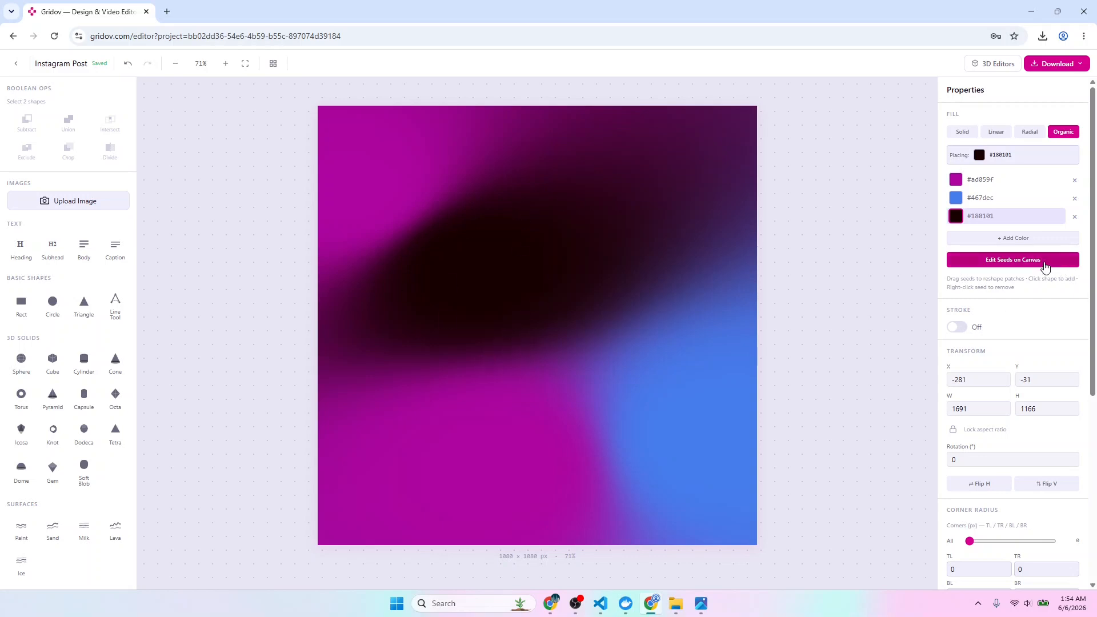
- Change the blue colour of the organic gradient to turquoise #46eccb
{"action": "left_click", "coordinate": [992, 218]}
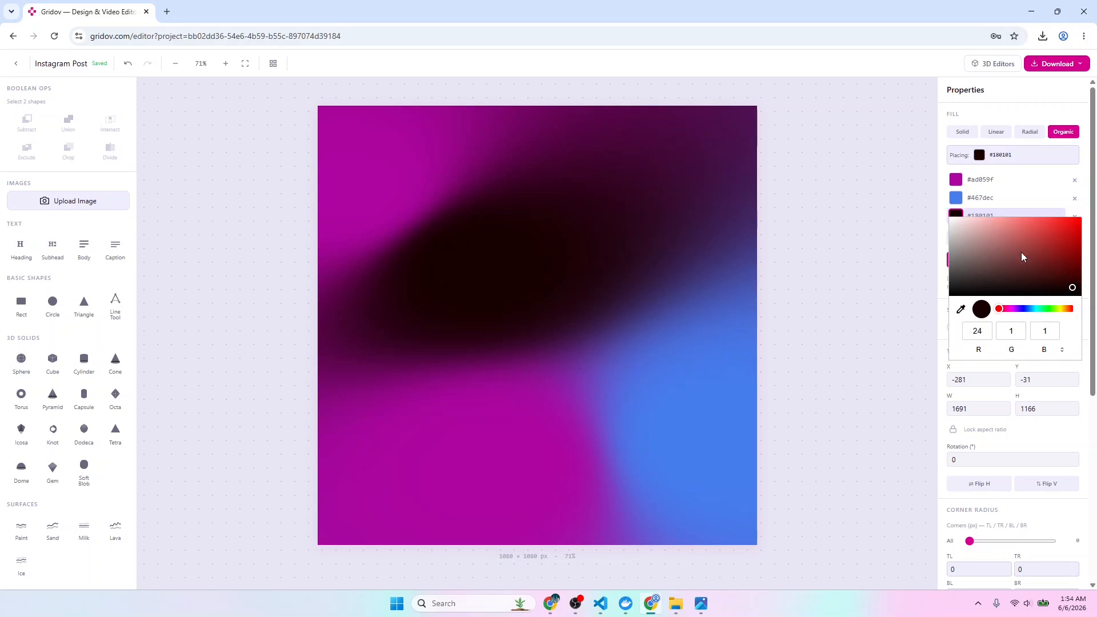
{"action": "left_click", "coordinate": [985, 218]}
{"action": "left_click", "coordinate": [982, 201]}
{"action": "left_click", "coordinate": [980, 203]}
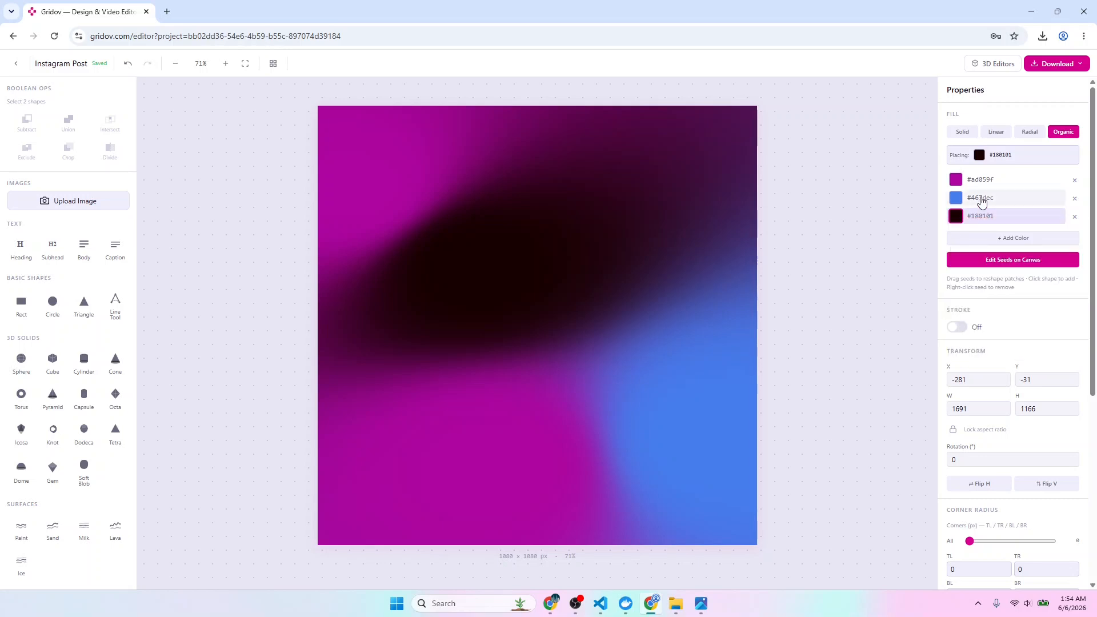
{"action": "left_click", "coordinate": [981, 201]}
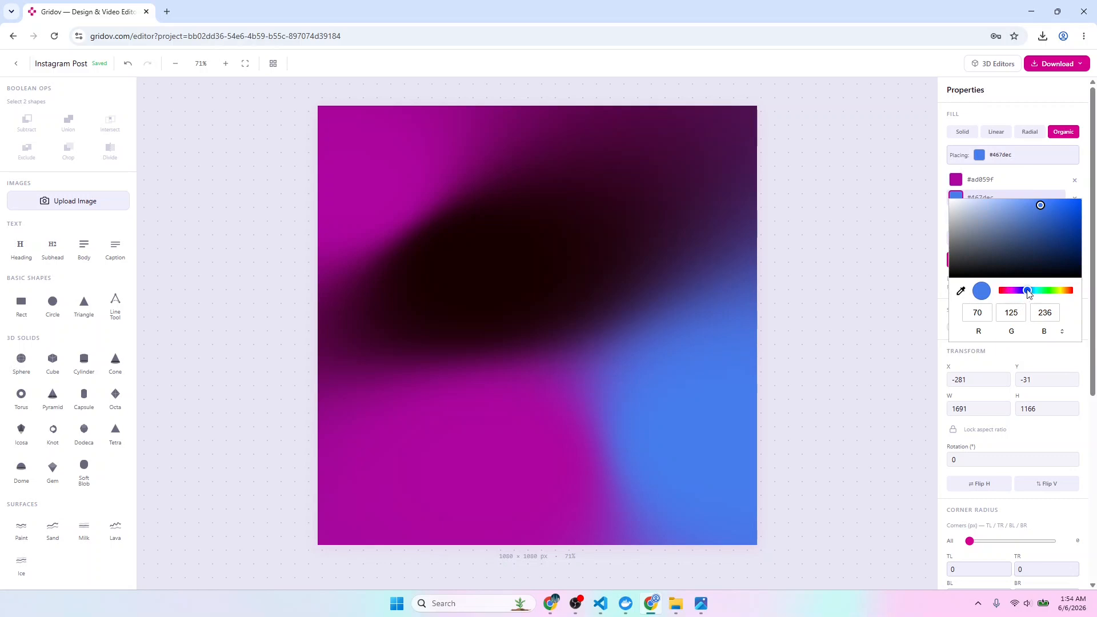
{"action": "left_click_drag", "start_coordinate": [1028, 292], "coordinate": [1040, 292]}
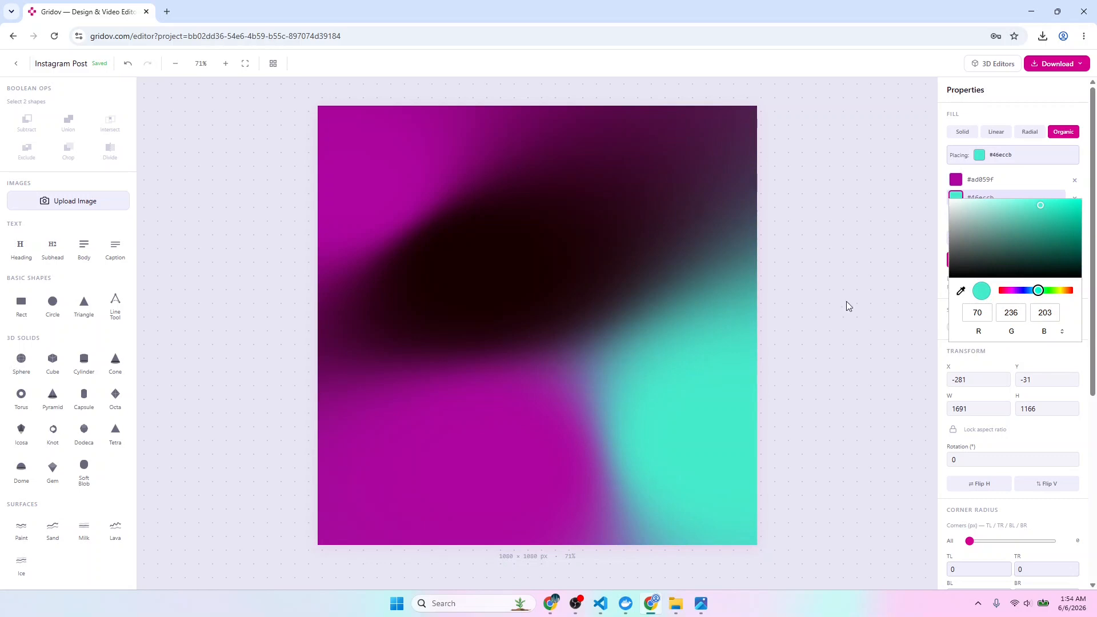
{"action": "left_click", "coordinate": [609, 338]}
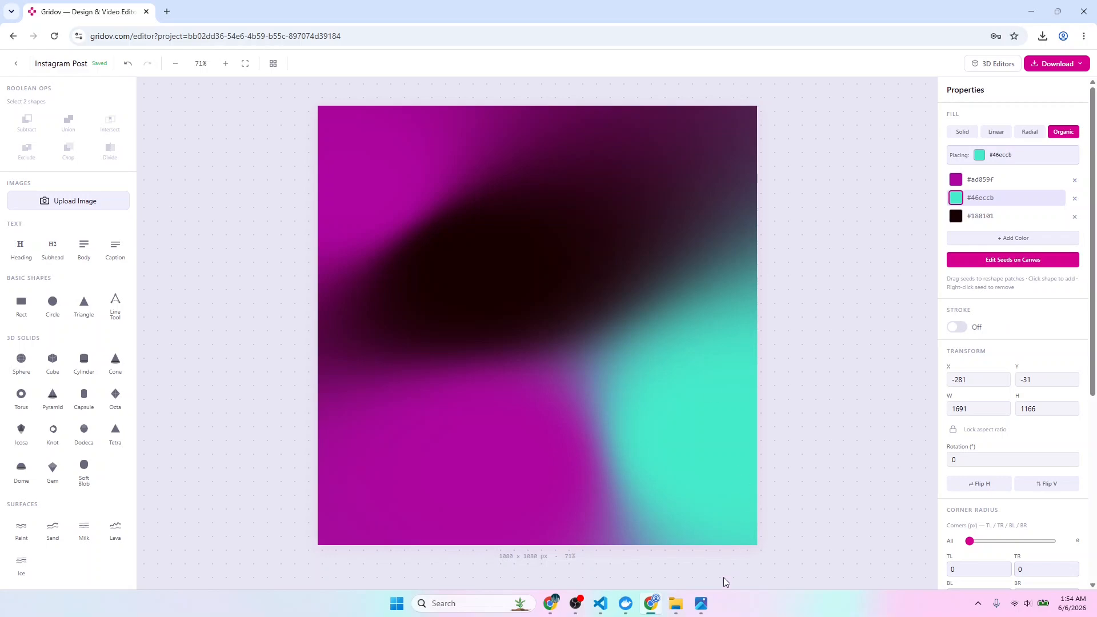
- Check the reference artwork design (7).jpg in the image viewer and set the gradient's second colour to green #00f597
{"action": "left_click", "coordinate": [702, 603]}
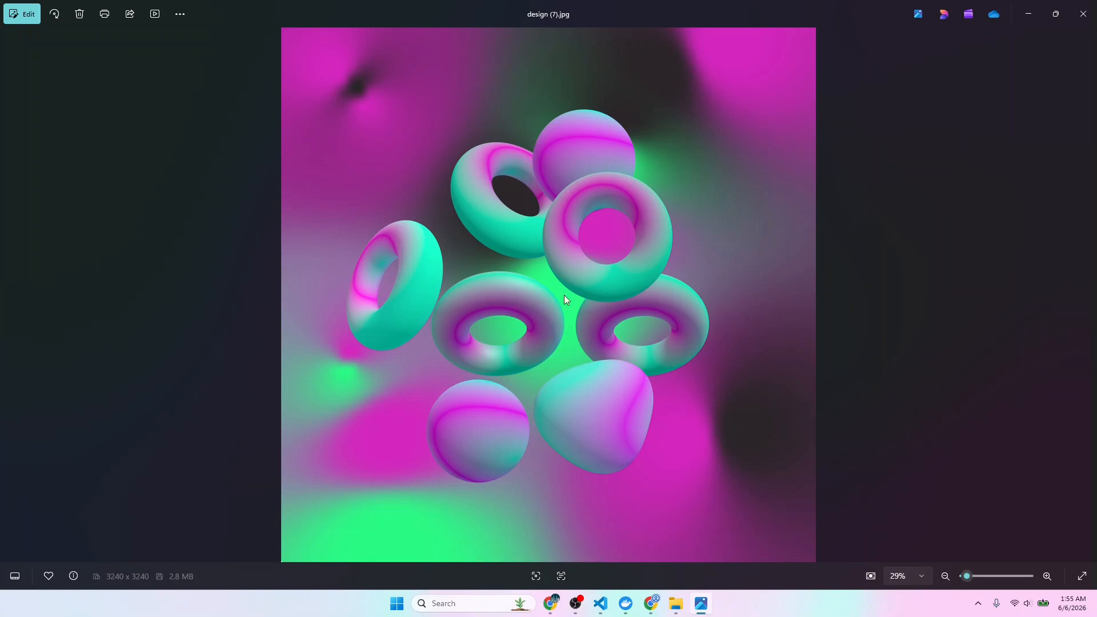
{"action": "left_click", "coordinate": [1028, 14]}
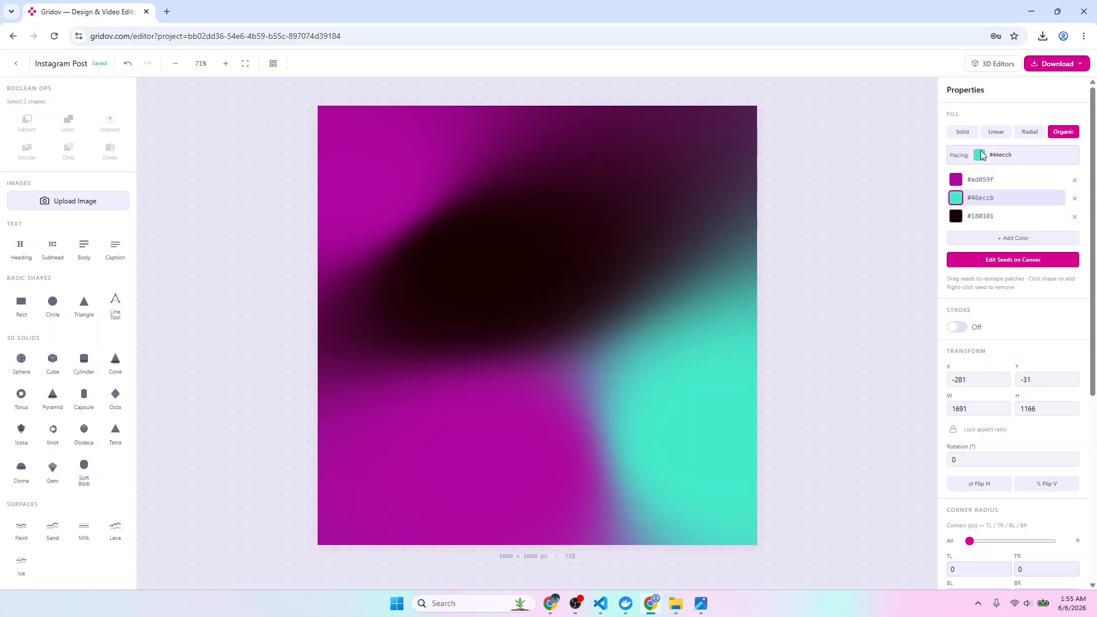
{"action": "left_click", "coordinate": [964, 200]}
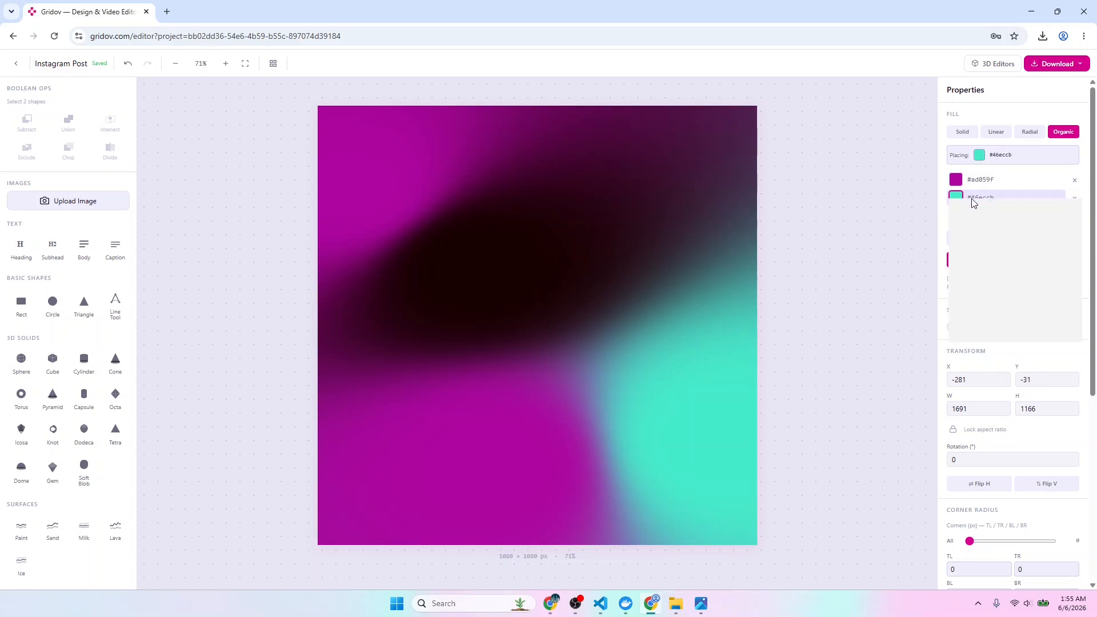
{"action": "left_click_drag", "start_coordinate": [1039, 206], "coordinate": [1079, 203]}
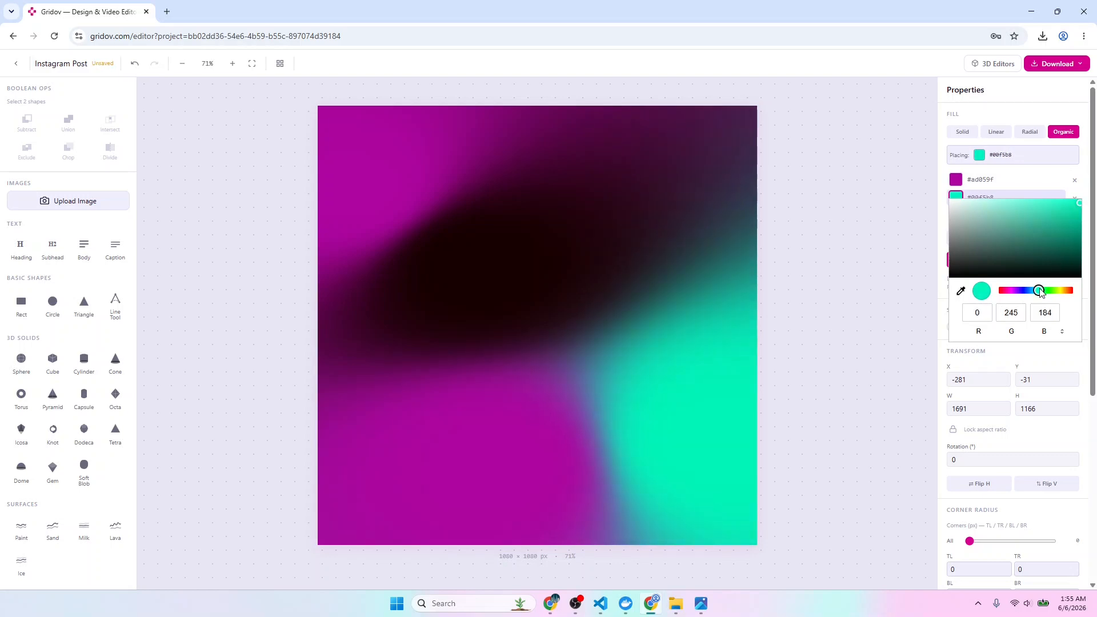
{"action": "left_click_drag", "start_coordinate": [1041, 291], "coordinate": [1038, 290]}
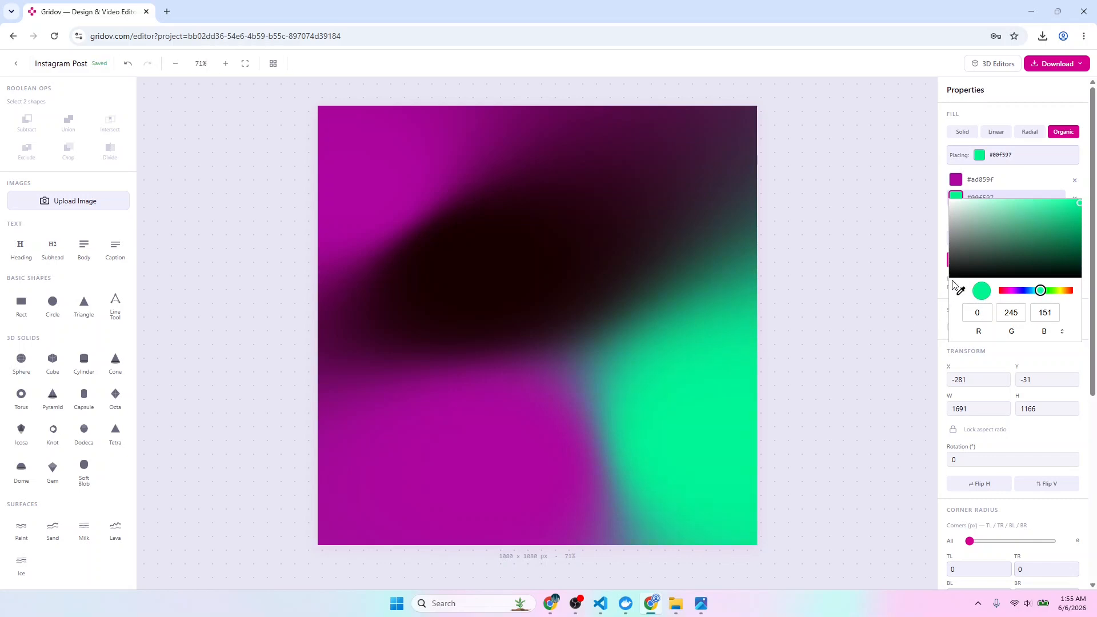
{"action": "left_click", "coordinate": [961, 196]}
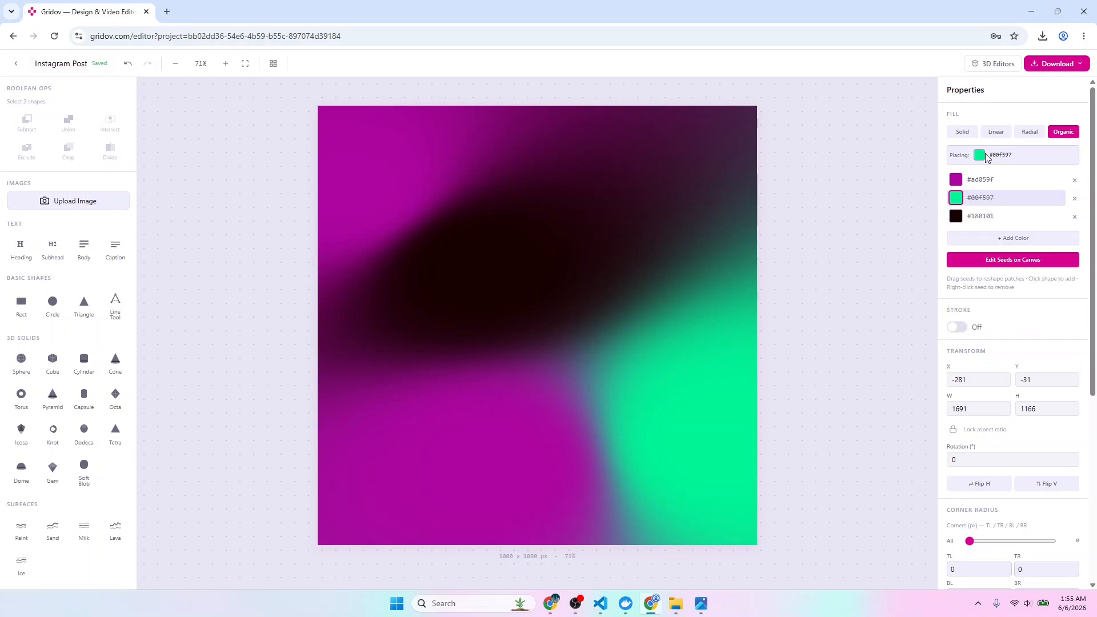
- Reopen seed editing and add a magenta seed with a green seed close beside it near the artboard's lower-left corner
{"action": "left_click", "coordinate": [998, 262]}
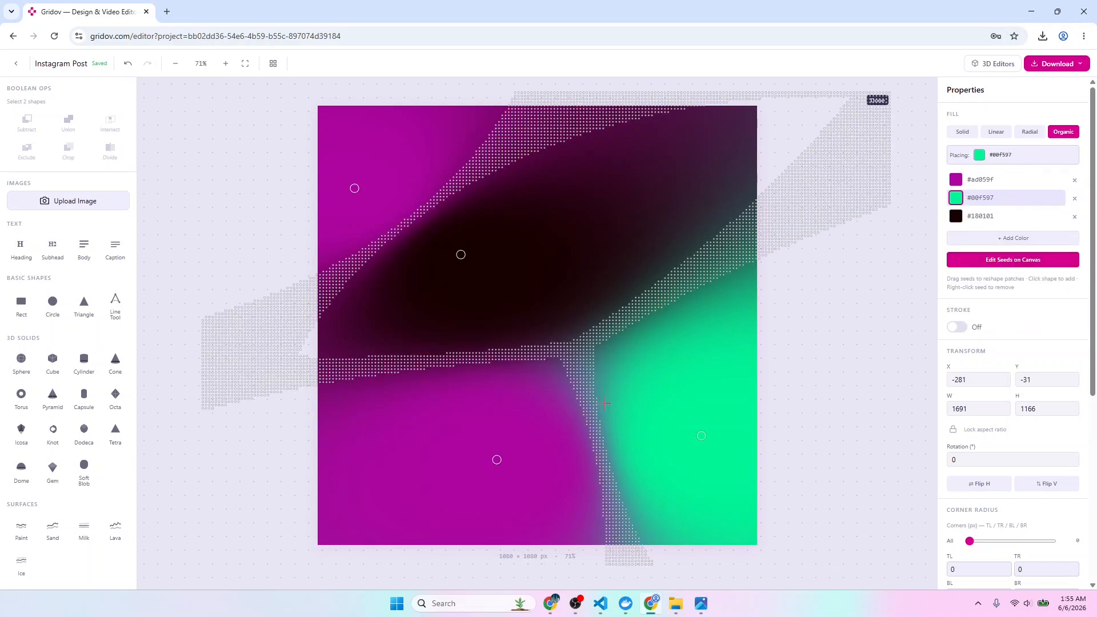
{"action": "left_click", "coordinate": [385, 499]}
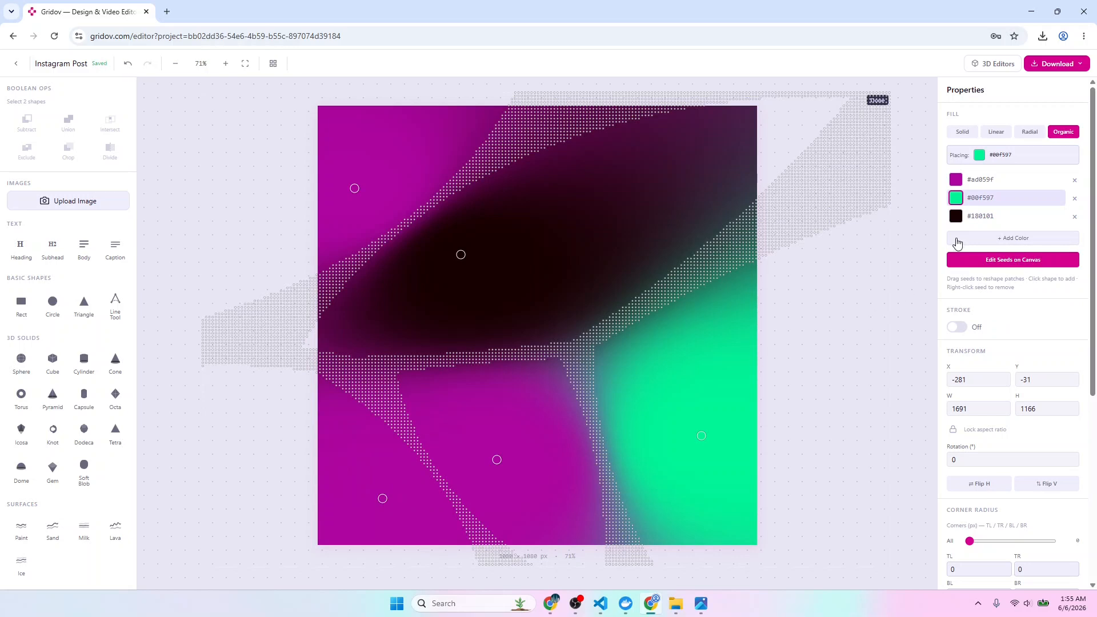
{"action": "left_click", "coordinate": [963, 199]}
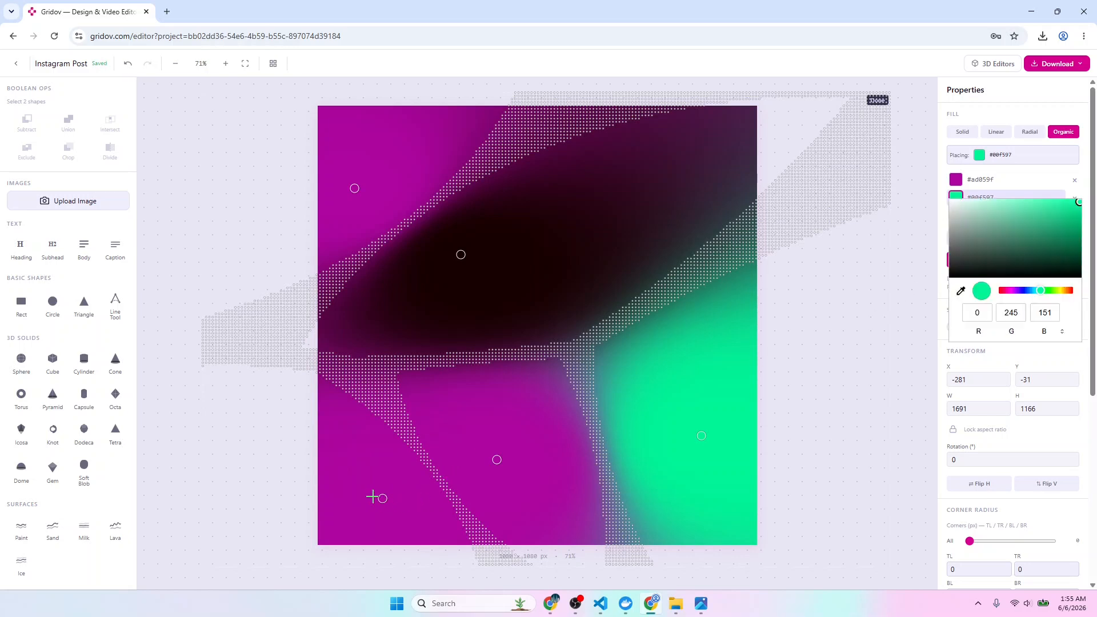
{"action": "left_click", "coordinate": [362, 493]}
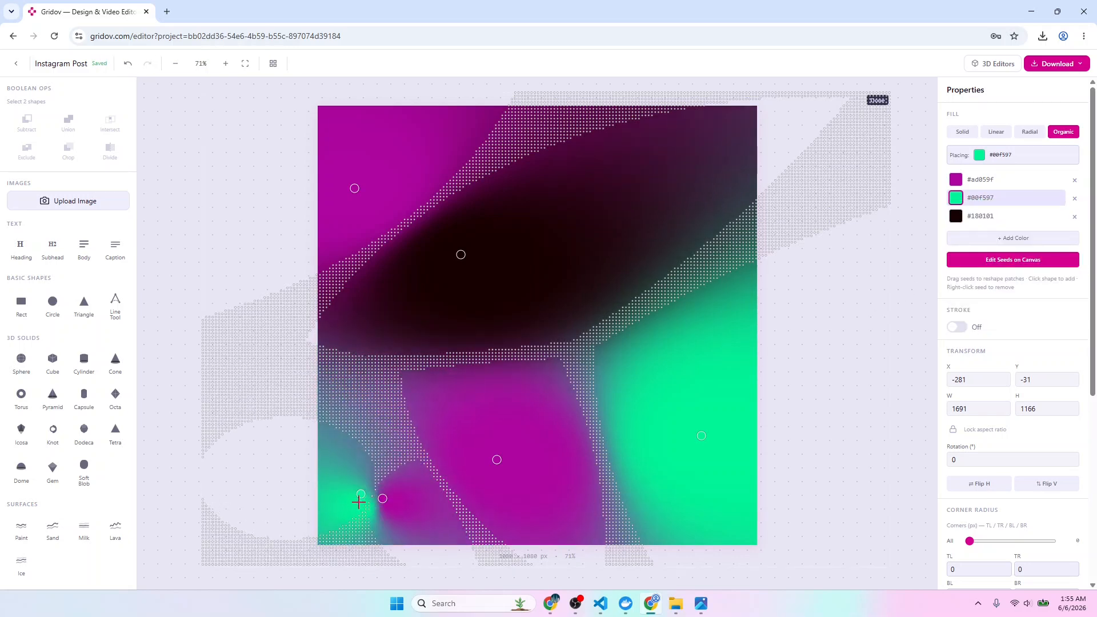
{"action": "mouse_move", "coordinate": [359, 501]}
{"action": "left_mouse_down"}
{"action": "mouse_move", "coordinate": [382, 490]}
{"action": "mouse_move", "coordinate": [365, 503]}
{"action": "left_mouse_up"}
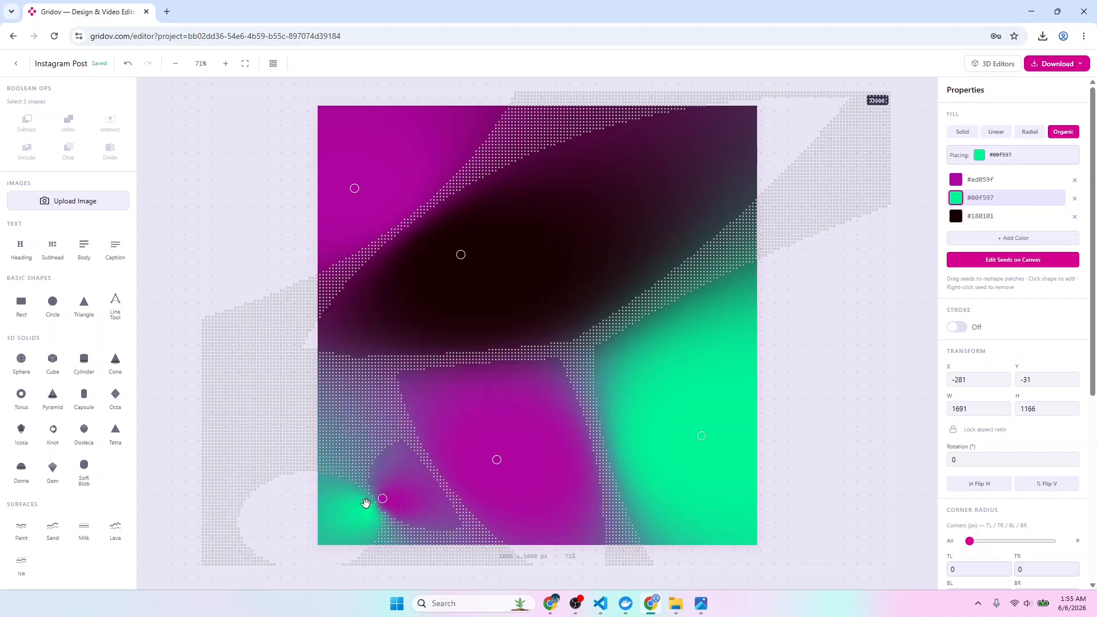
- Place two green seeds around the artboard's centre, delete one, and move the other just below the black seed
{"action": "left_click", "coordinate": [527, 307]}
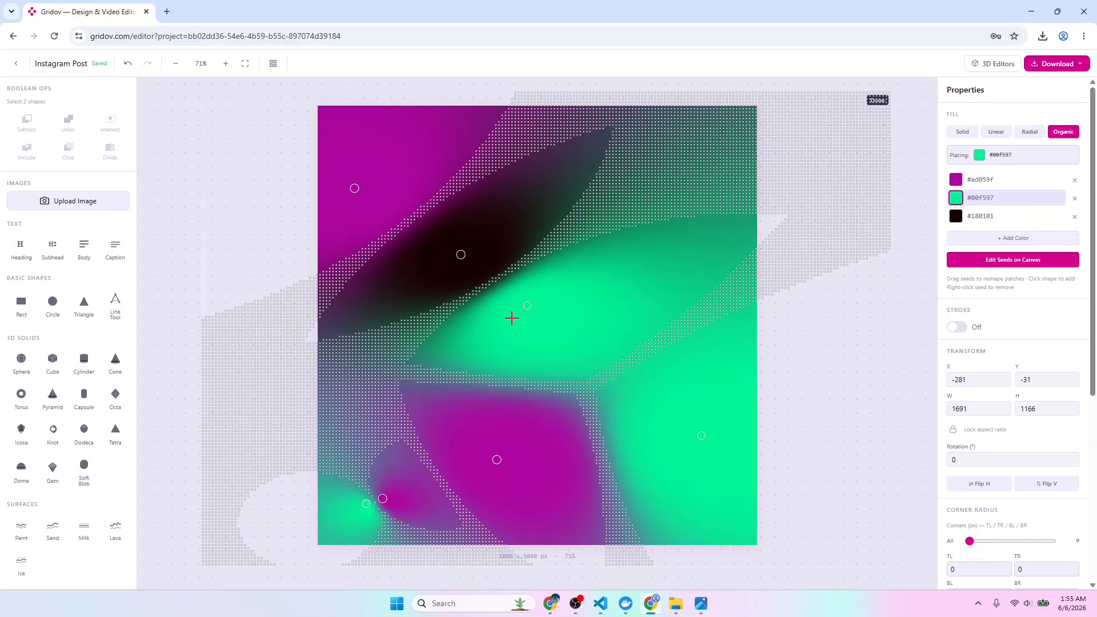
{"action": "left_click", "coordinate": [481, 307]}
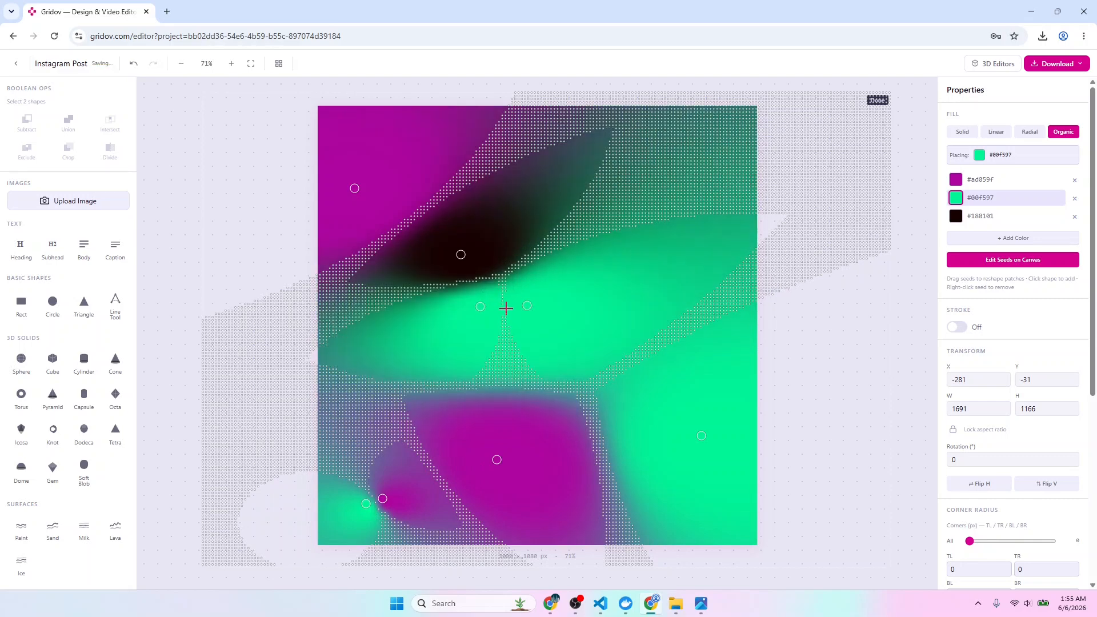
{"action": "left_click_drag", "start_coordinate": [526, 306], "coordinate": [498, 343]}
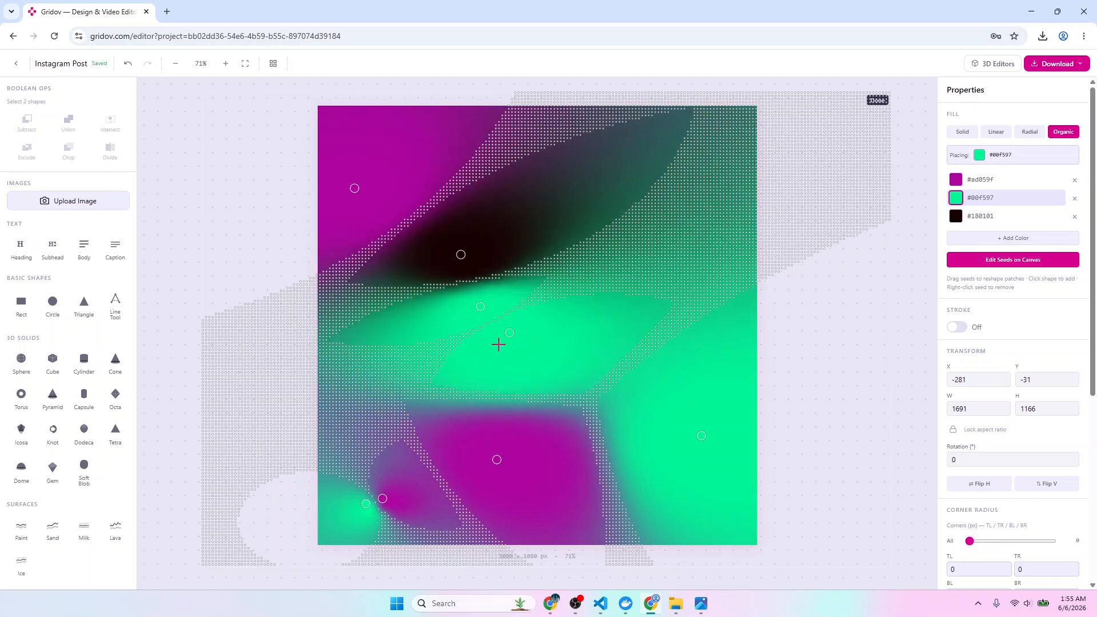
{"action": "right_click", "coordinate": [481, 307]}
{"action": "left_click_drag", "start_coordinate": [498, 346], "coordinate": [480, 310]}
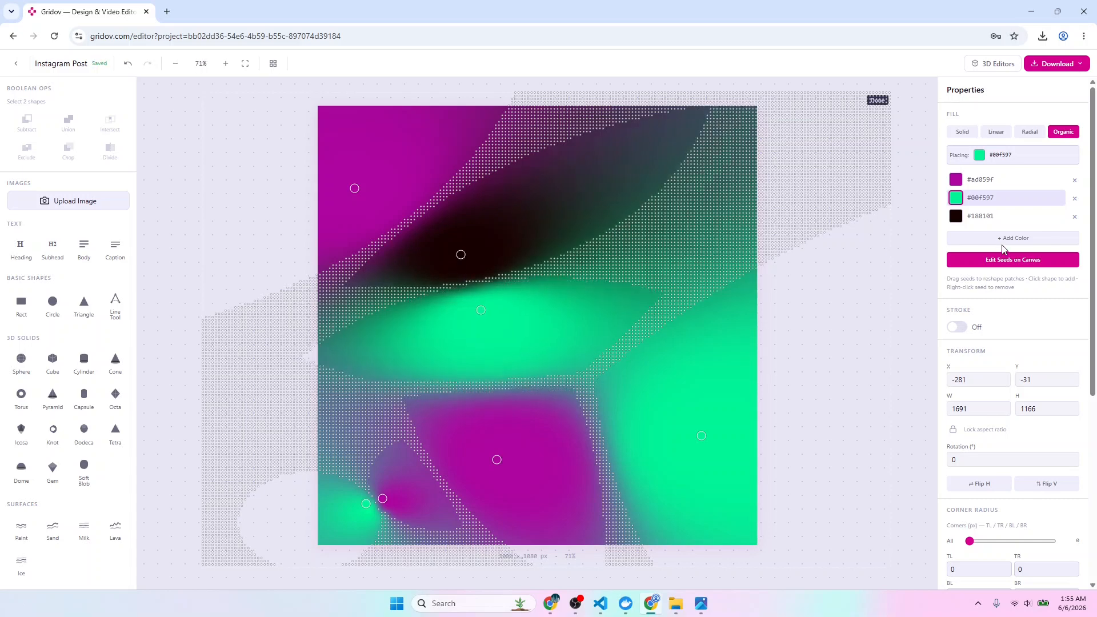
- Add black #180101 seeds above the lower-right green one, delete the third, and move the right-hand one up along the artboard's right side
{"action": "left_click", "coordinate": [956, 217]}
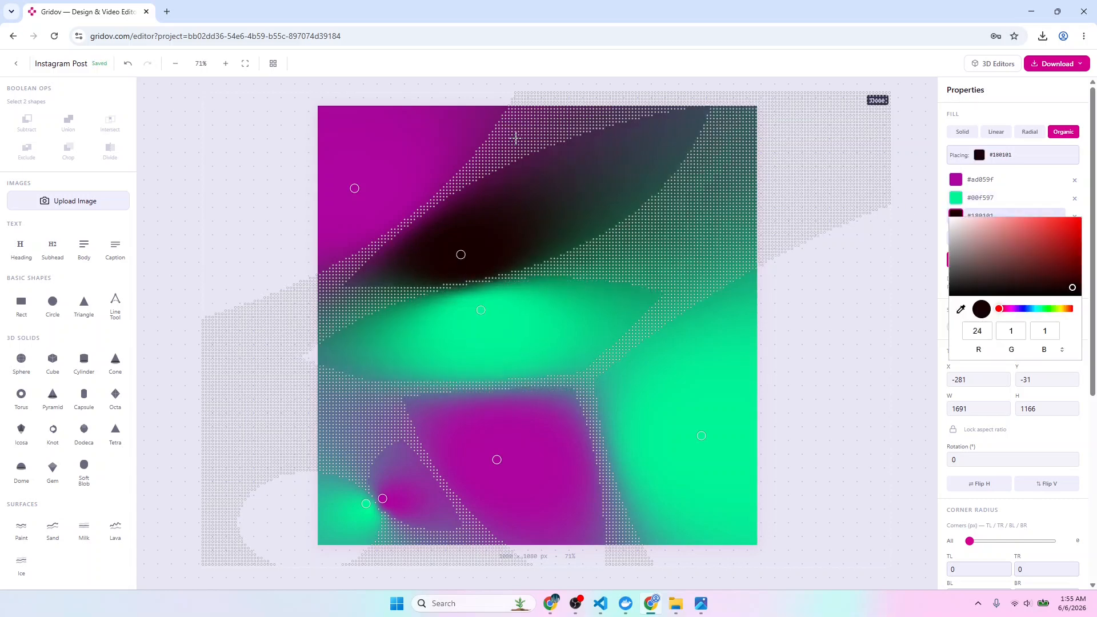
{"action": "left_click", "coordinate": [718, 394]}
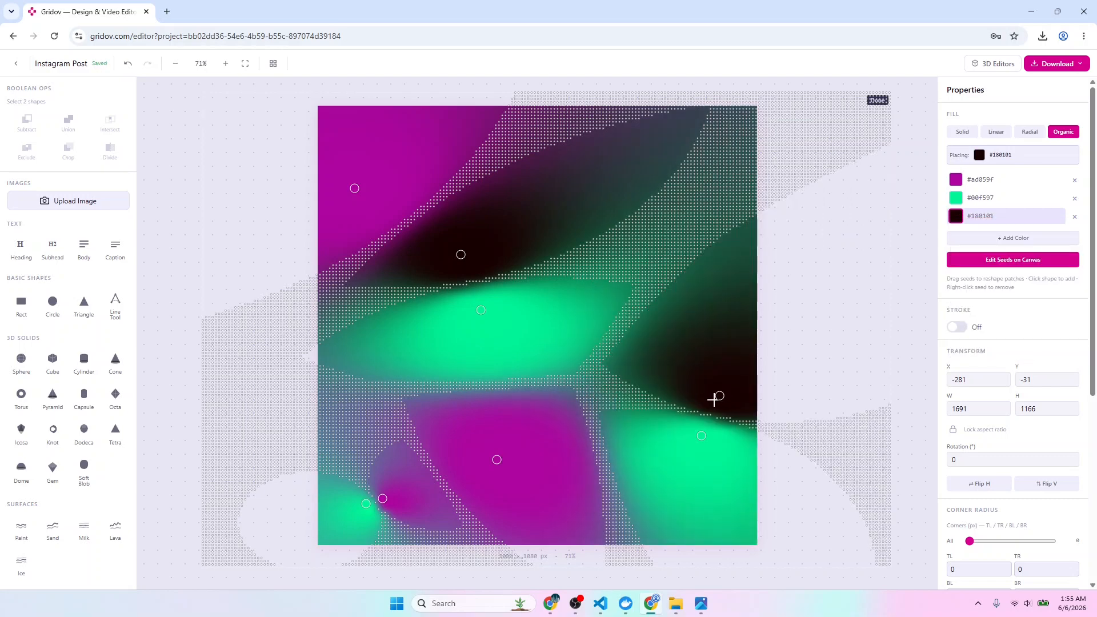
{"action": "left_click", "coordinate": [691, 395]}
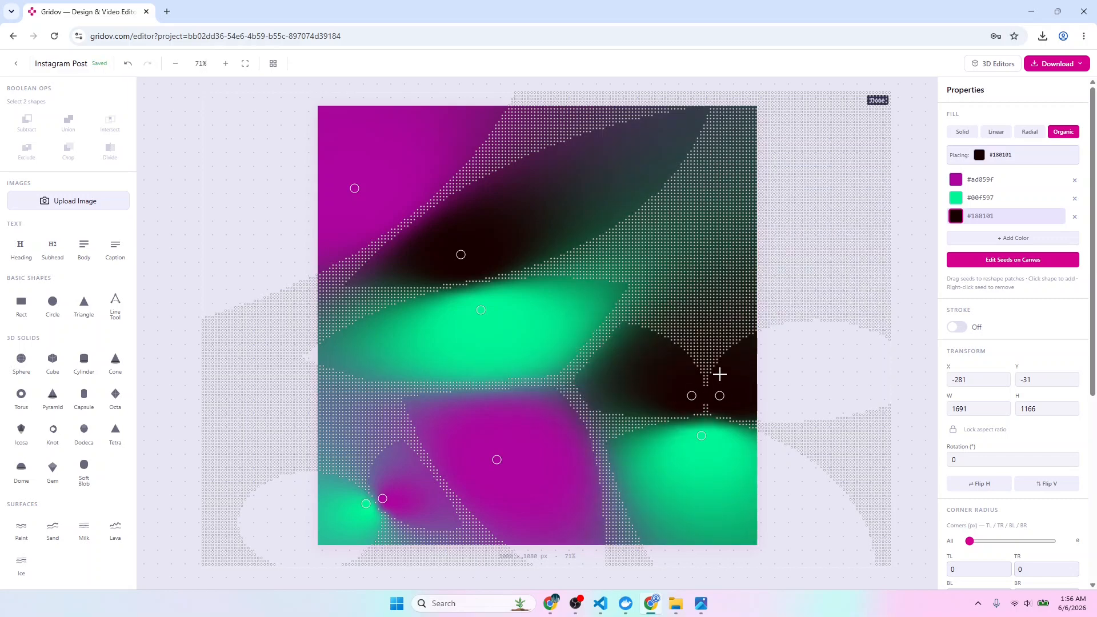
{"action": "left_click", "coordinate": [721, 358]}
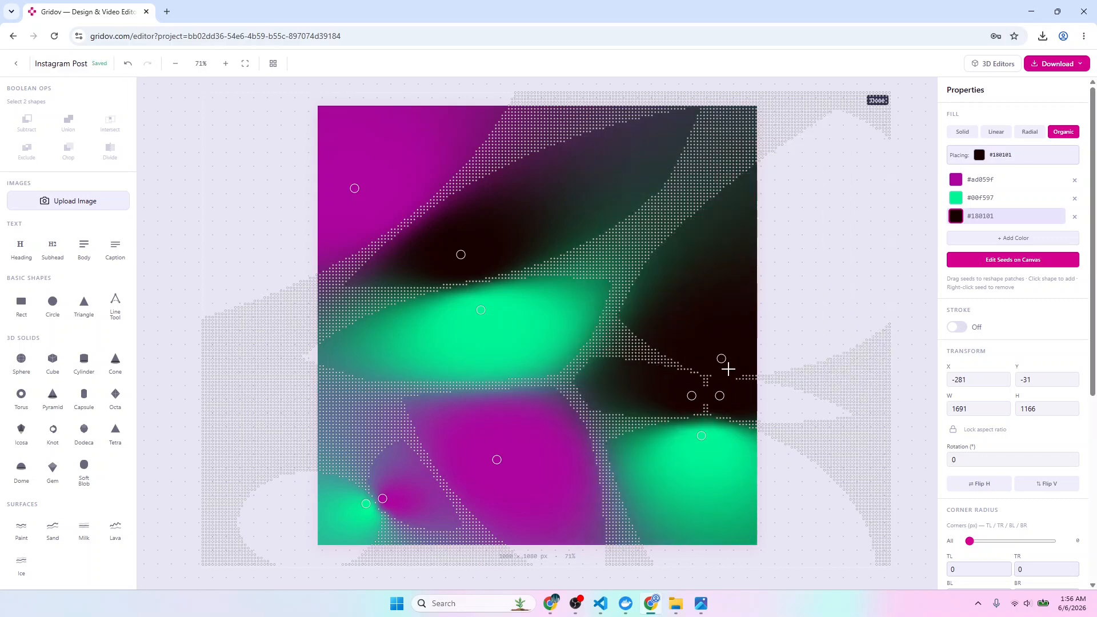
{"action": "right_click", "coordinate": [721, 360]}
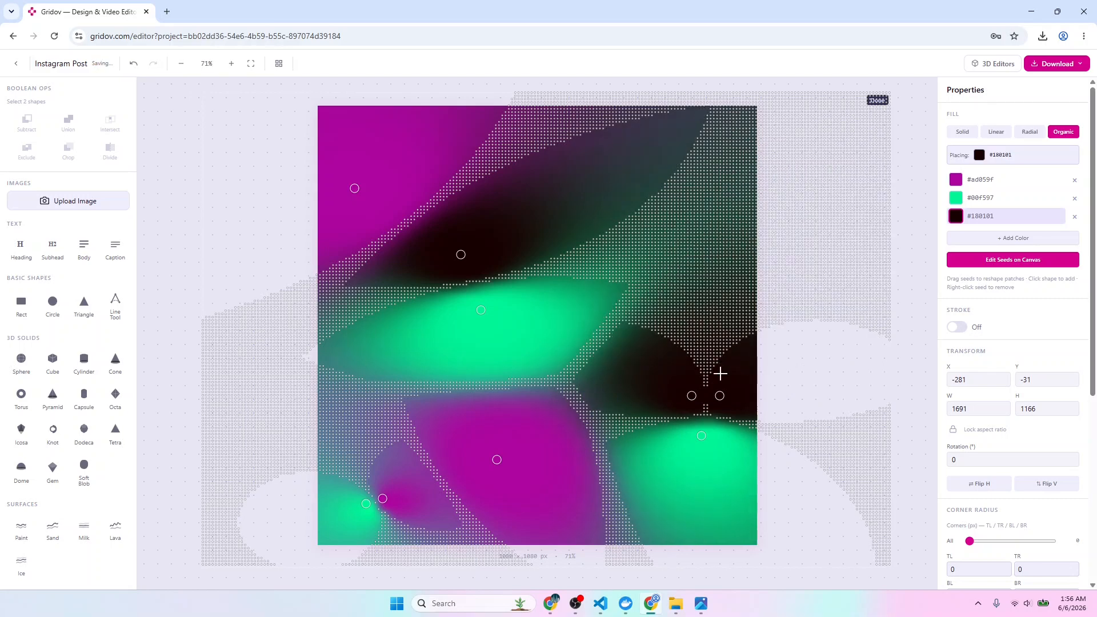
{"action": "left_click_drag", "start_coordinate": [721, 396], "coordinate": [720, 314]}
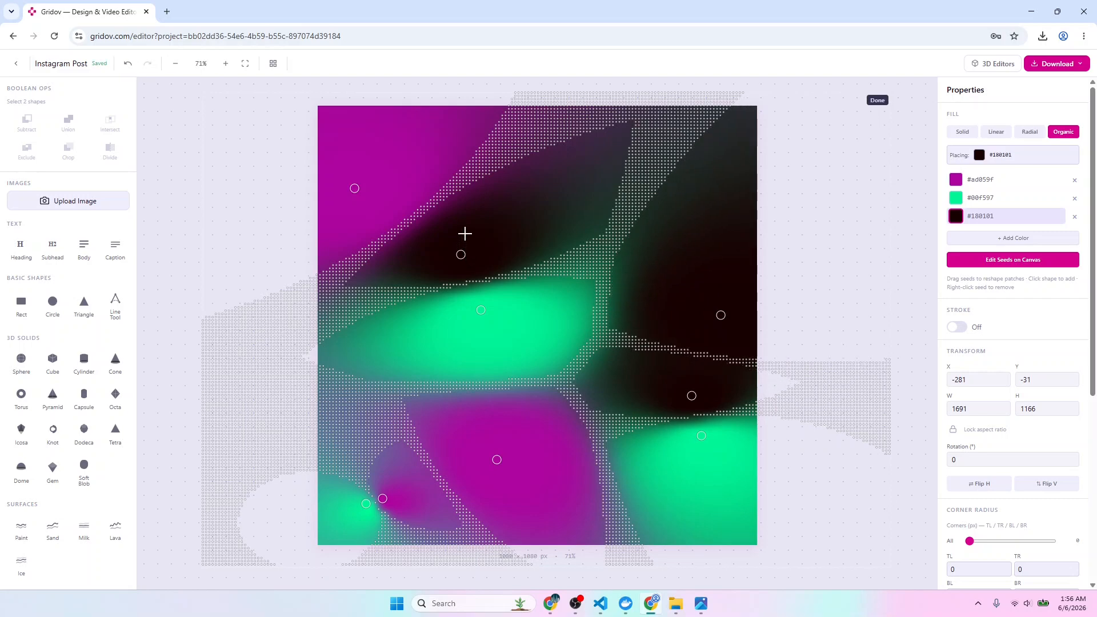
- Place and delete an extra black seed above the upper black one, and move the original up-left towards the upper-left magenta seed
{"action": "left_click", "coordinate": [464, 233]}
{"action": "right_click", "coordinate": [464, 234]}
{"action": "left_click_drag", "start_coordinate": [460, 255], "coordinate": [433, 185]}
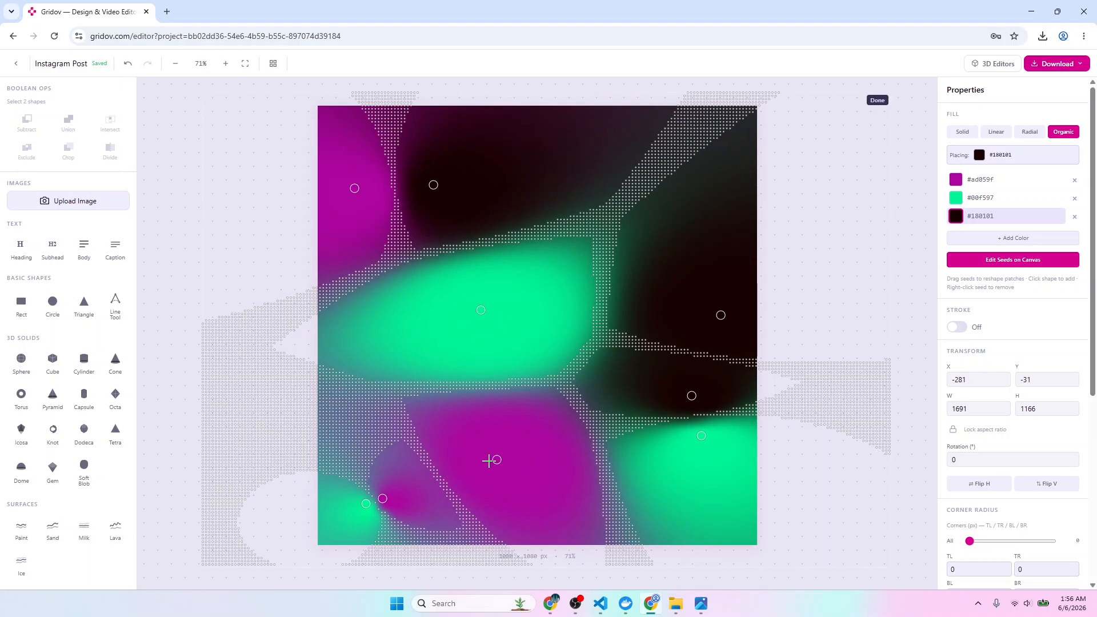
- Add a magenta #ad059f seed left of centre and move it up to just below and left of the central green seed
{"action": "left_click", "coordinate": [956, 179]}
{"action": "left_click", "coordinate": [956, 179]}
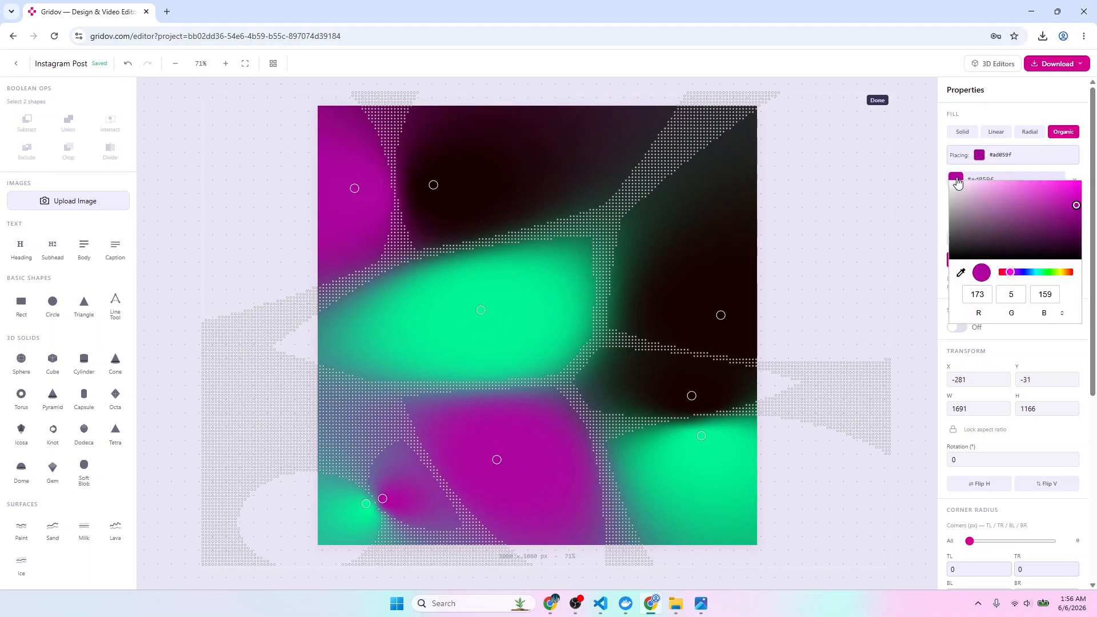
{"action": "left_click", "coordinate": [1012, 157]}
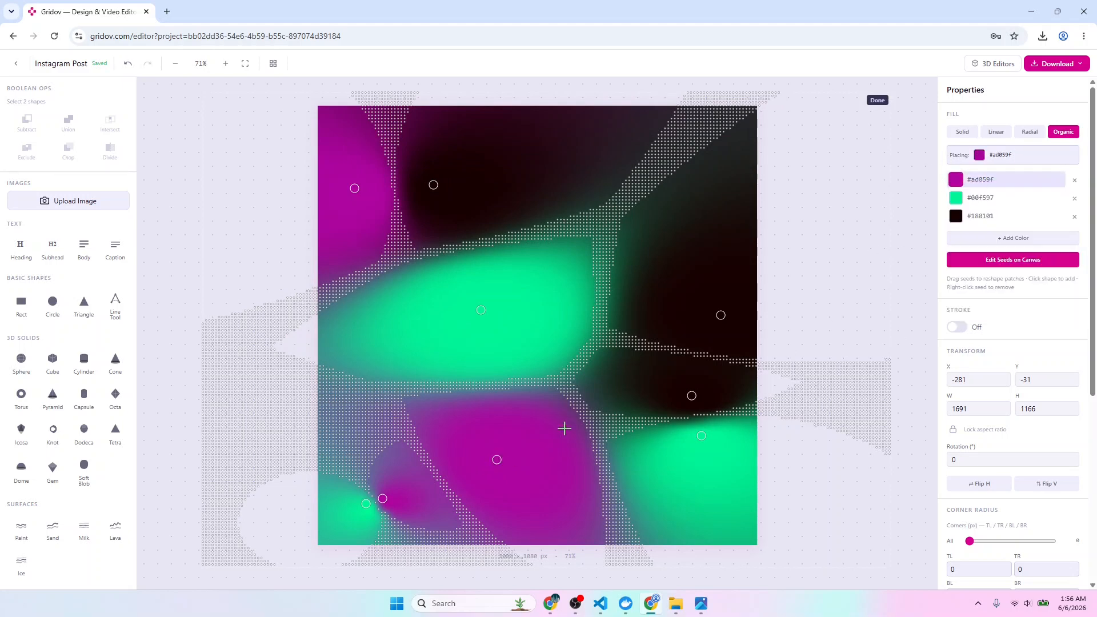
{"action": "left_click", "coordinate": [425, 425]}
{"action": "left_click_drag", "start_coordinate": [426, 424], "coordinate": [415, 357]}
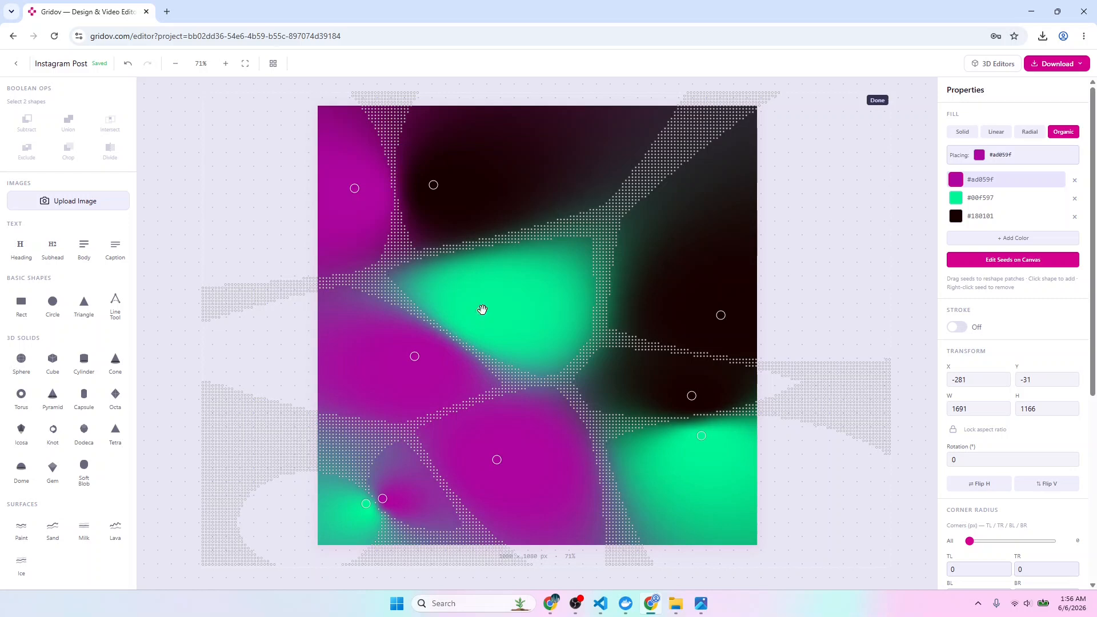
- Move the central green seed up-right, the lower-right black seed beside its green neighbour, and the upper-left magenta seed just above the black one
{"action": "left_click_drag", "start_coordinate": [483, 309], "coordinate": [556, 278]}
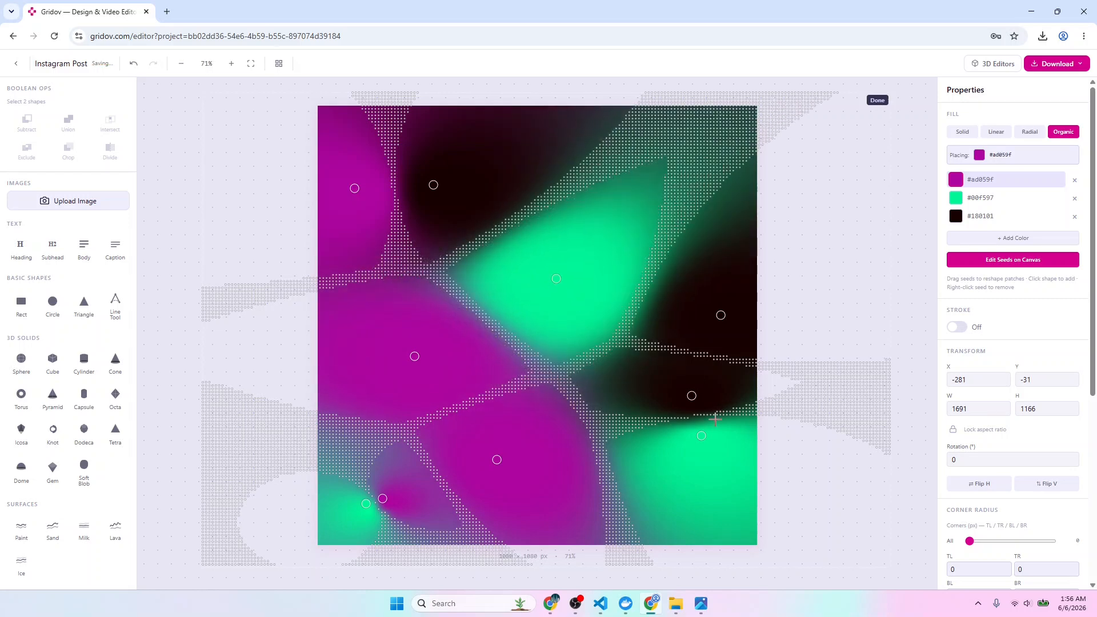
{"action": "left_click_drag", "start_coordinate": [691, 396], "coordinate": [689, 445]}
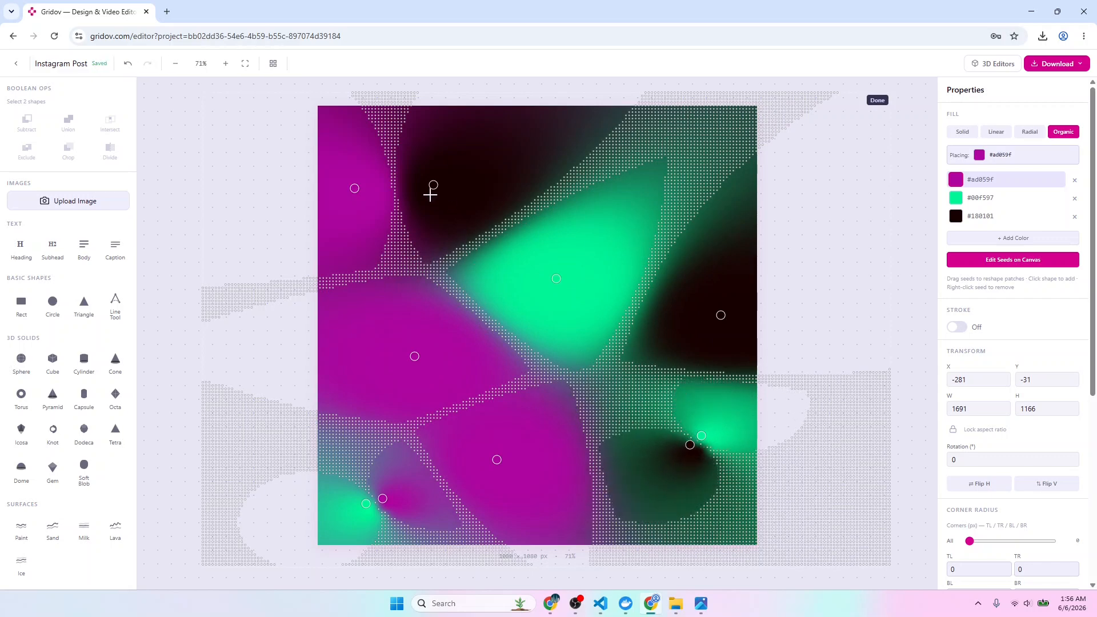
{"action": "left_click_drag", "start_coordinate": [353, 189], "coordinate": [402, 175]}
{"action": "left_click_drag", "start_coordinate": [421, 166], "coordinate": [421, 166]}
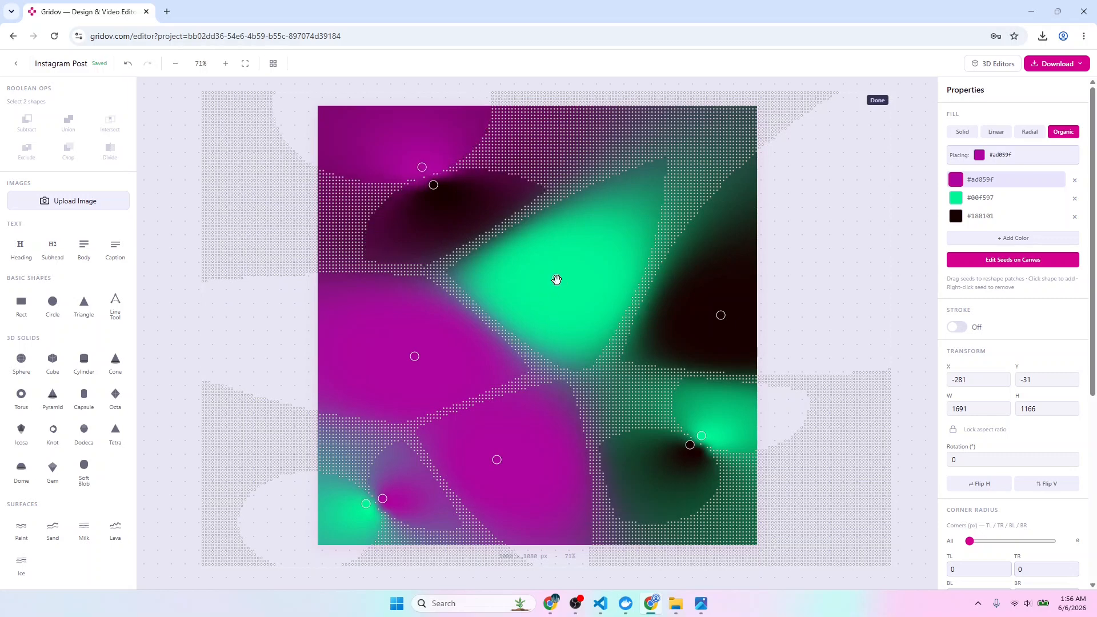
- Move the central green seed slightly down and left, and finish editing the background's gradient seeds
{"action": "left_click_drag", "start_coordinate": [557, 279], "coordinate": [534, 294]}
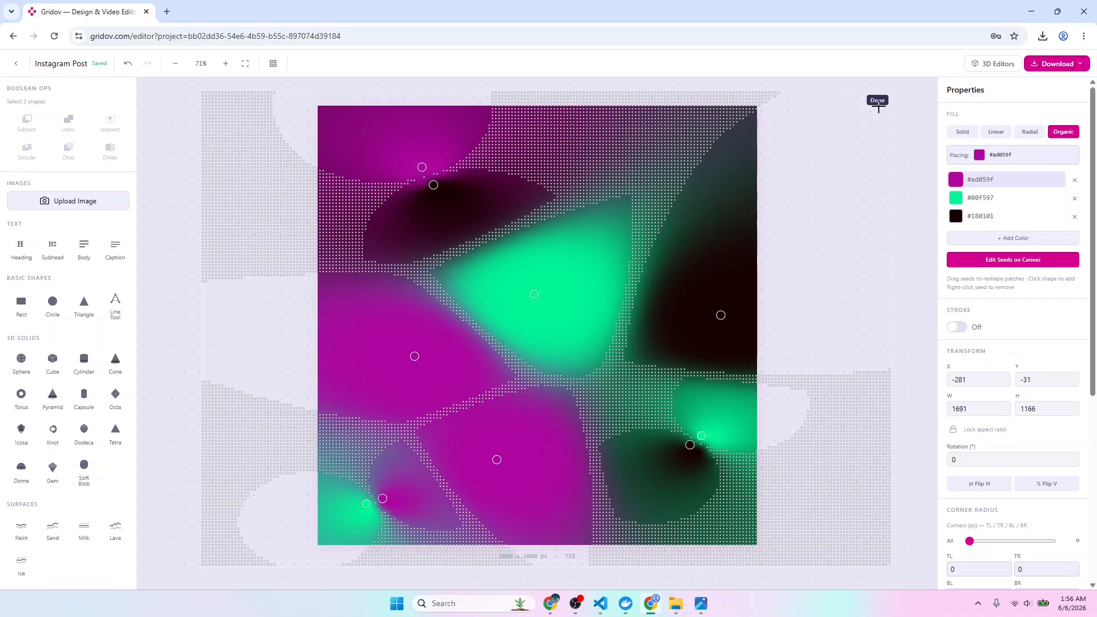
{"action": "left_click", "coordinate": [880, 101]}
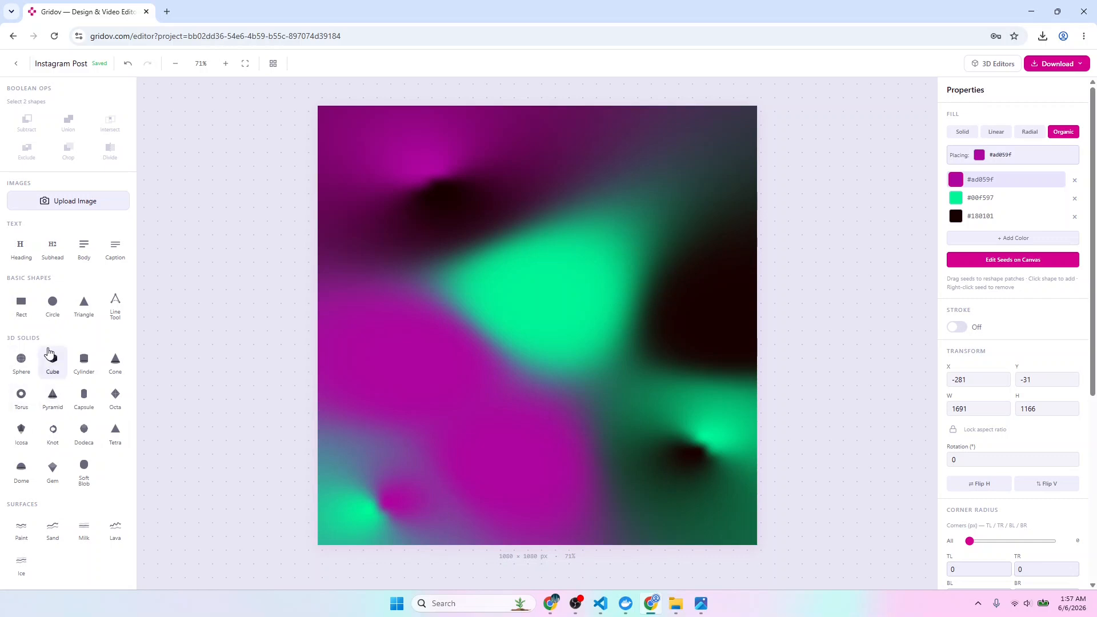
- Add a 3D torus, enlarge it over the central green patch, and give it opacity 1, metalness 0 and roughness 1
{"action": "left_click", "coordinate": [22, 395]}
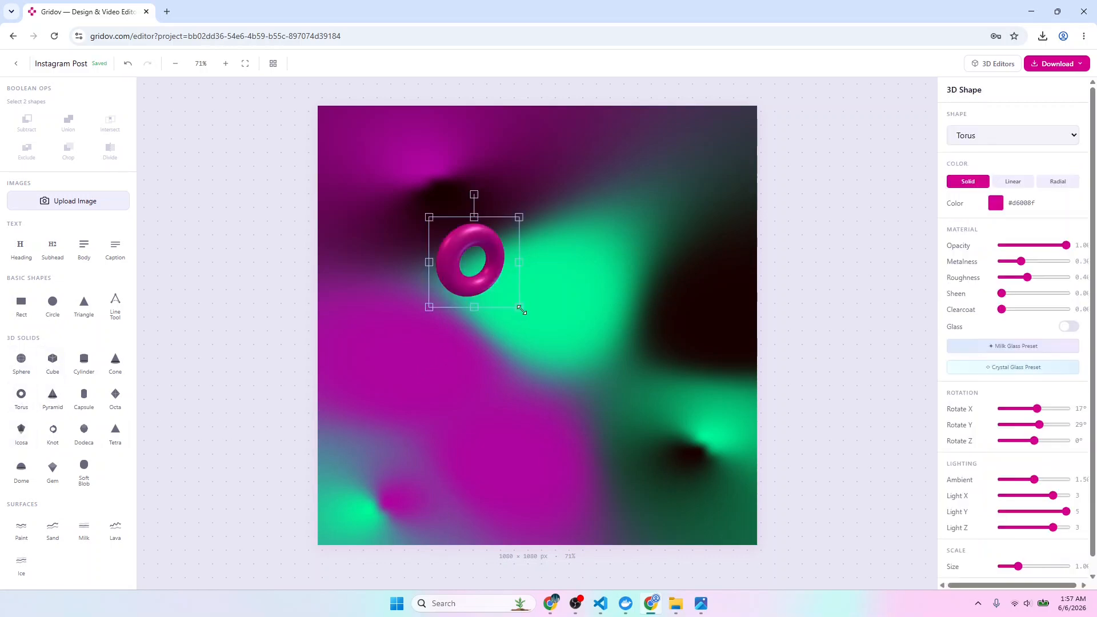
{"action": "left_click_drag", "start_coordinate": [520, 308], "coordinate": [601, 390]}
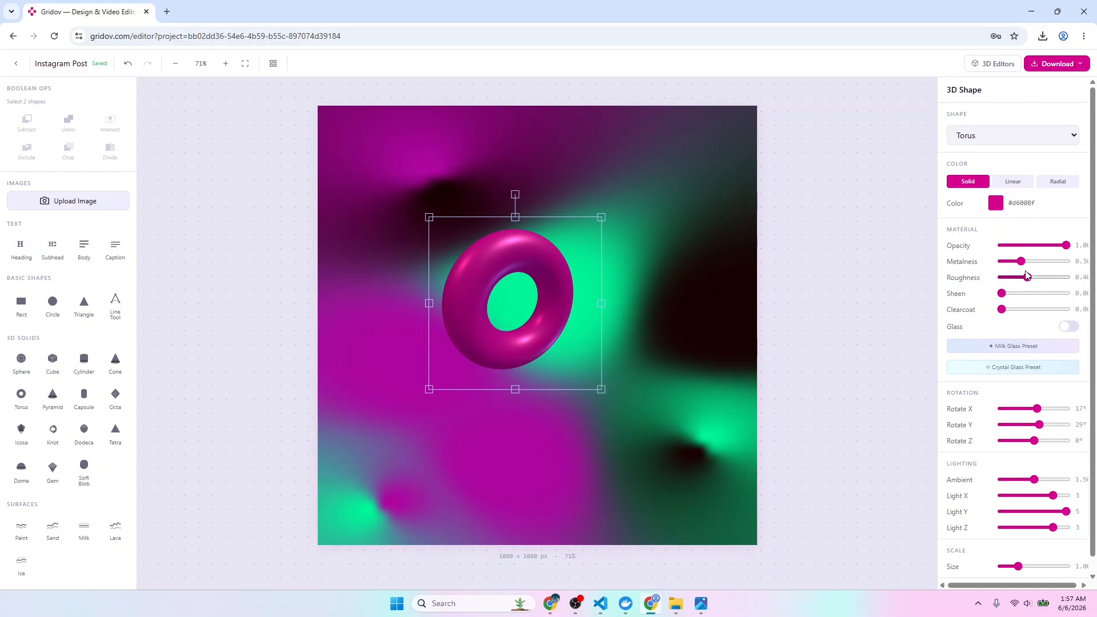
{"action": "mouse_move", "coordinate": [1065, 246]}
{"action": "left_mouse_down"}
{"action": "mouse_move", "coordinate": [1000, 247]}
{"action": "mouse_move", "coordinate": [1077, 248]}
{"action": "mouse_move", "coordinate": [1021, 258]}
{"action": "mouse_move", "coordinate": [1054, 255]}
{"action": "left_mouse_up"}
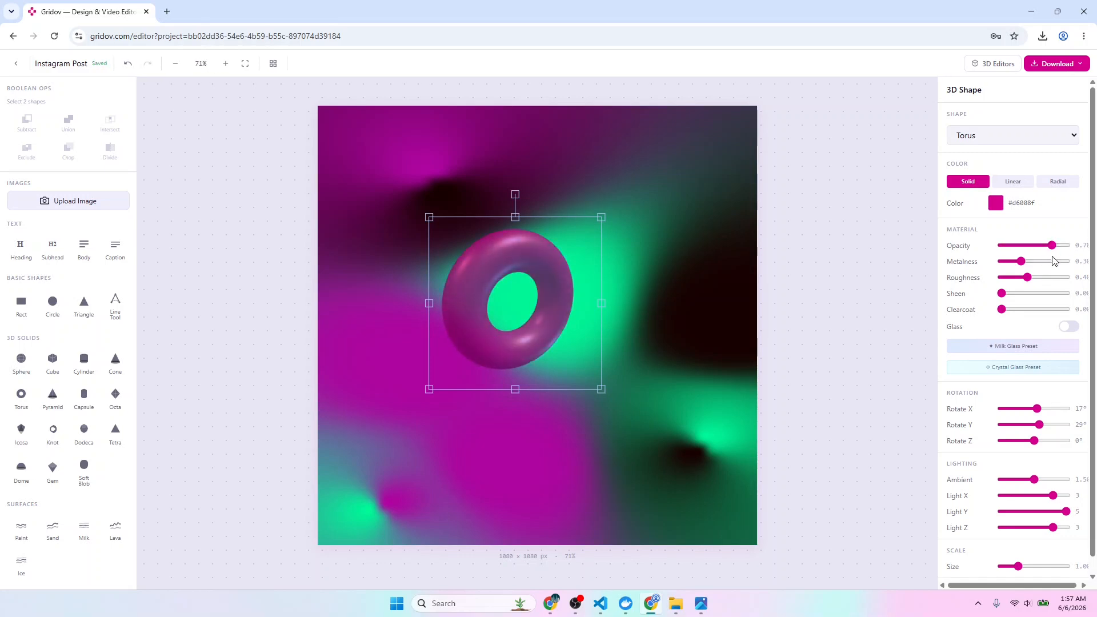
{"action": "left_click_drag", "start_coordinate": [1052, 247], "coordinate": [1085, 277]}
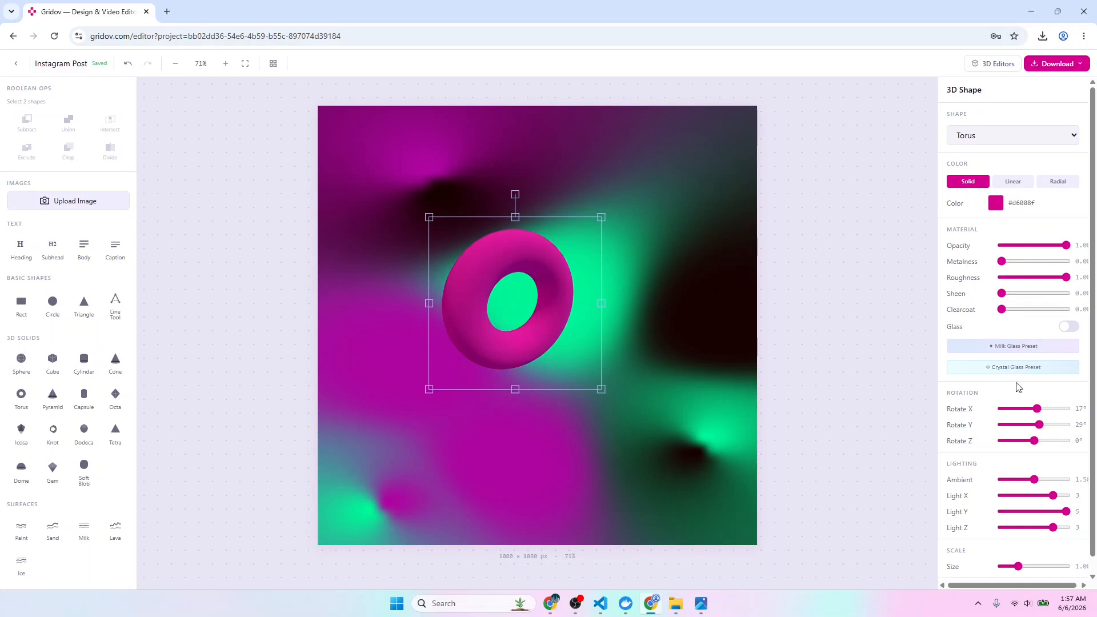
- Set the torus's rotation to X 2°, Y -24°, Z 110° and its light to X 1, Y 4, Z 2
{"action": "left_click_drag", "start_coordinate": [1039, 424], "coordinate": [1053, 445]}
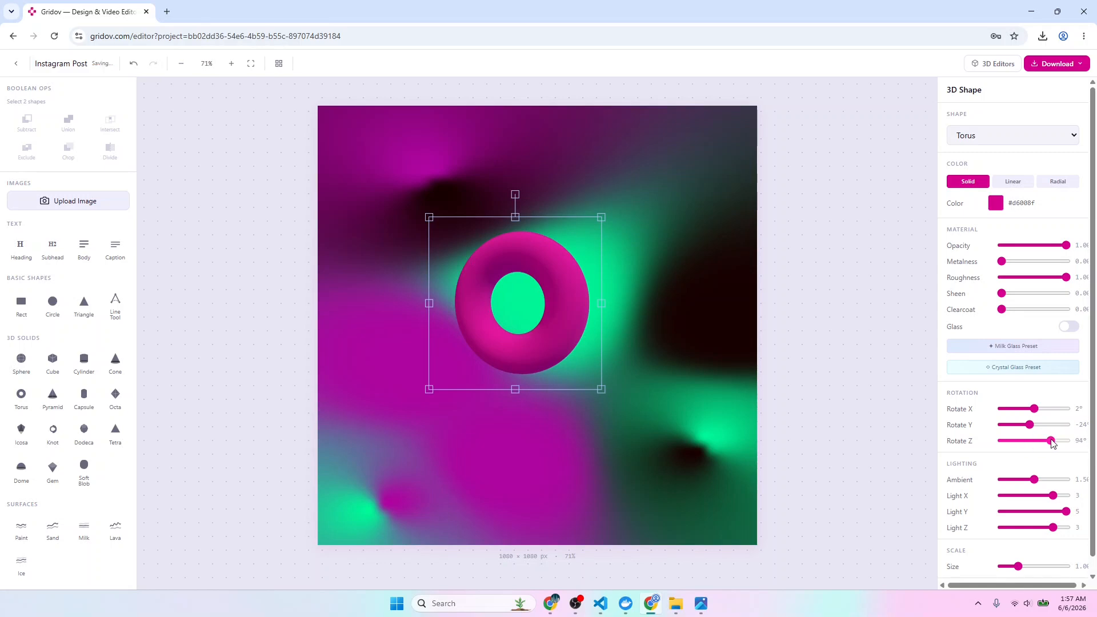
{"action": "left_click", "coordinate": [1052, 444]}
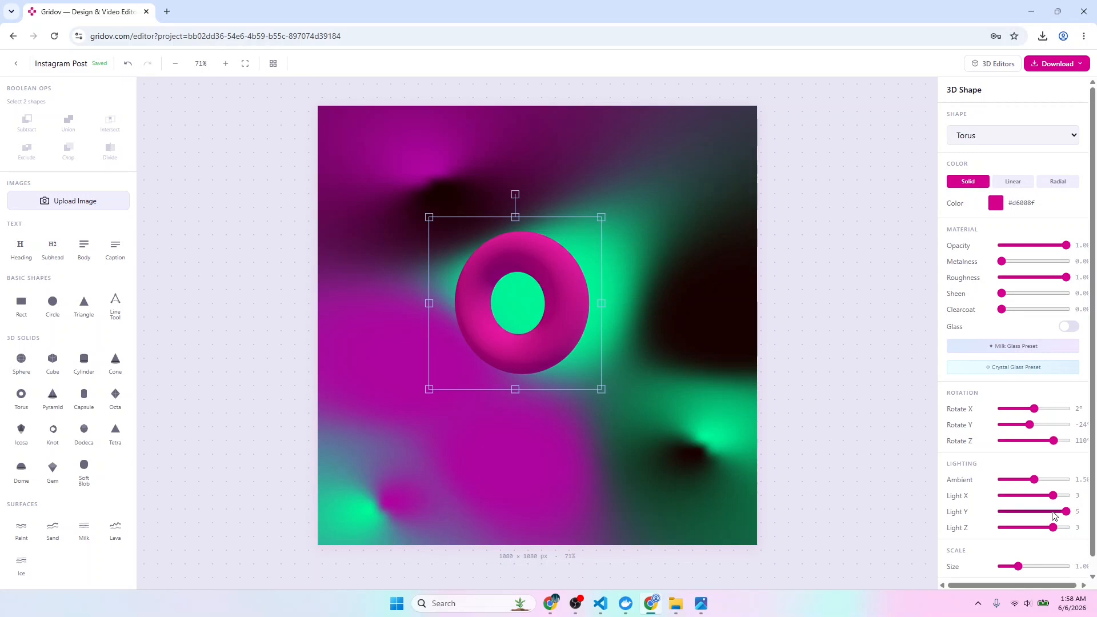
{"action": "mouse_move", "coordinate": [1053, 495]}
{"action": "left_mouse_down"}
{"action": "mouse_move", "coordinate": [1028, 506]}
{"action": "mouse_move", "coordinate": [1073, 508]}
{"action": "mouse_move", "coordinate": [1034, 507]}
{"action": "left_mouse_up"}
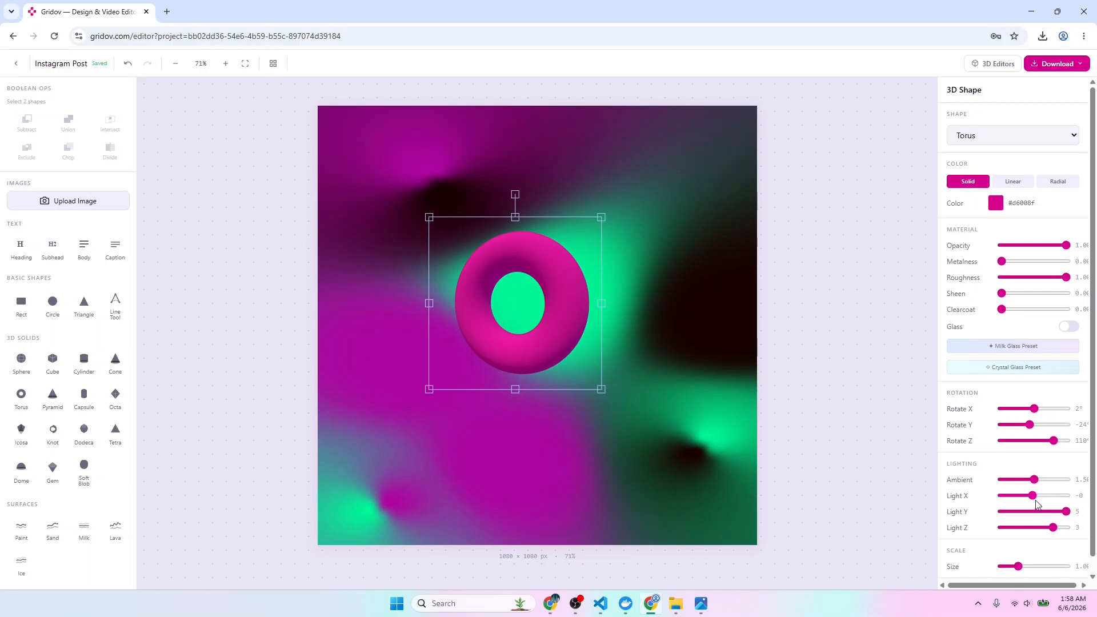
{"action": "mouse_move", "coordinate": [1037, 505]}
{"action": "left_mouse_down"}
{"action": "mouse_move", "coordinate": [1057, 513]}
{"action": "mouse_move", "coordinate": [1043, 527]}
{"action": "left_mouse_up"}
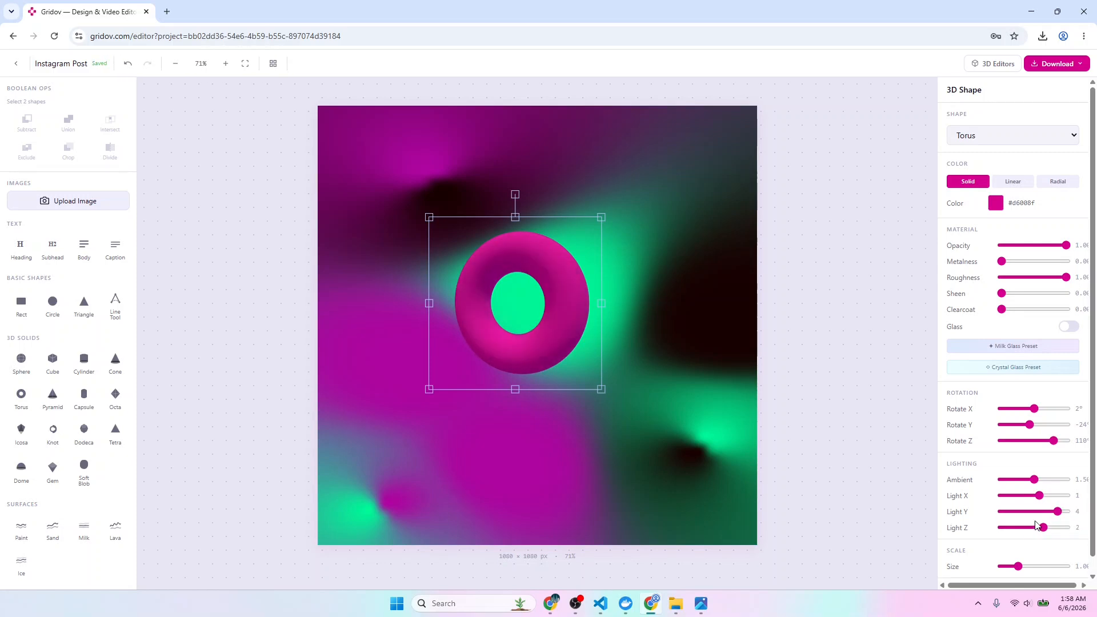
- Enlarge the torus slightly, making it a little wider than tall, and set its light to X 0, Y 2, Z 2
{"action": "left_click_drag", "start_coordinate": [602, 217], "coordinate": [653, 242]}
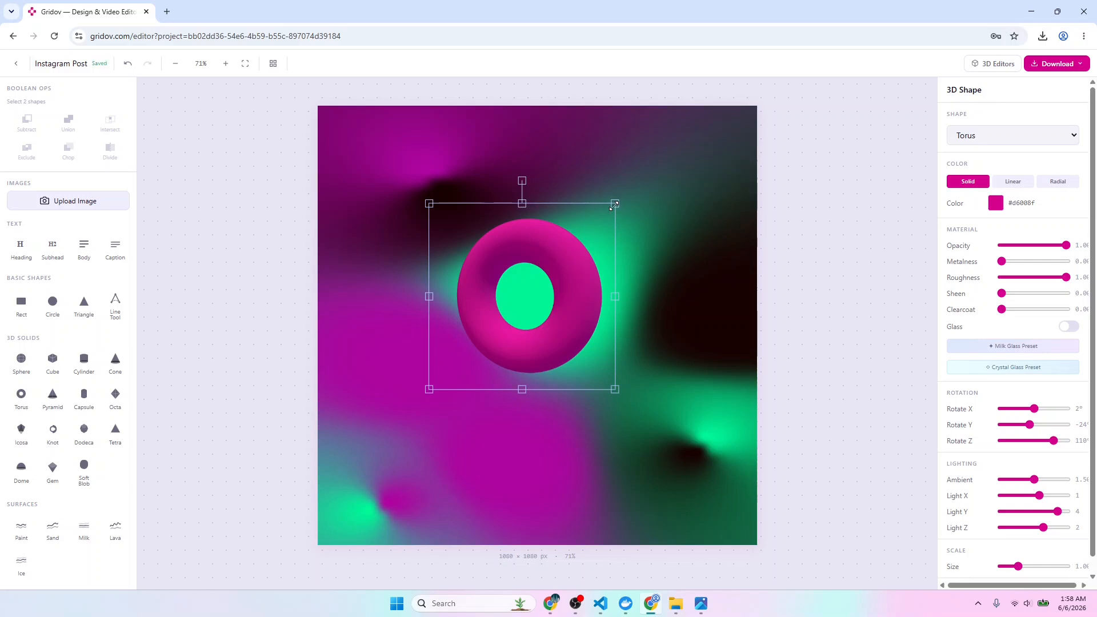
{"action": "mouse_move", "coordinate": [617, 210]}
{"action": "left_mouse_down"}
{"action": "mouse_move", "coordinate": [633, 172]}
{"action": "mouse_move", "coordinate": [611, 214]}
{"action": "left_mouse_up"}
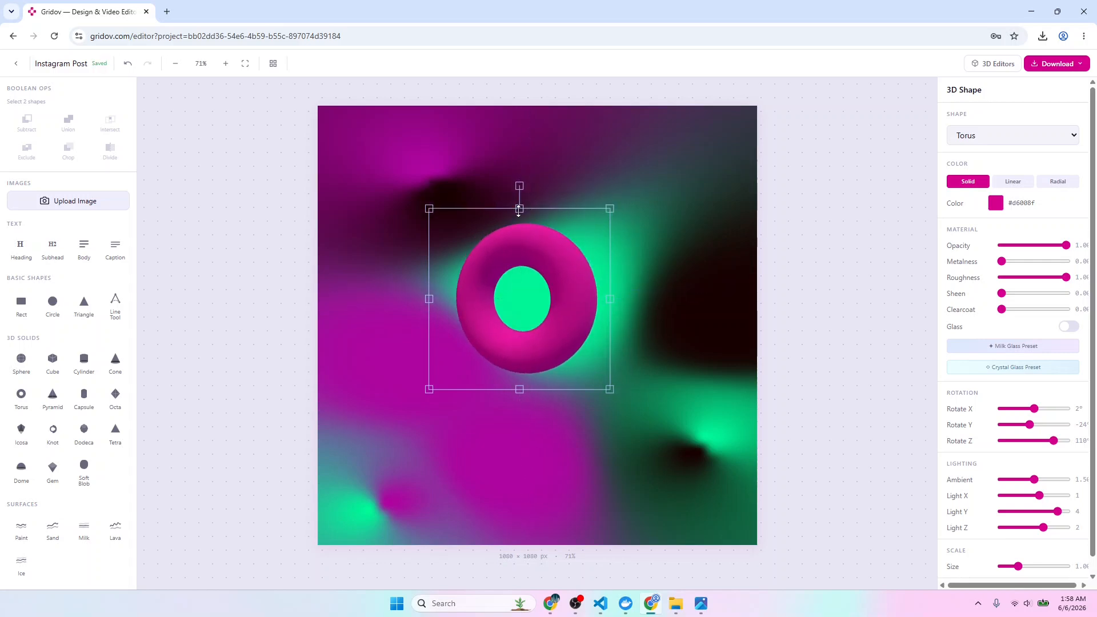
{"action": "mouse_move", "coordinate": [519, 211]}
{"action": "left_mouse_down"}
{"action": "mouse_move", "coordinate": [519, 177]}
{"action": "mouse_move", "coordinate": [520, 233]}
{"action": "mouse_move", "coordinate": [521, 204]}
{"action": "mouse_move", "coordinate": [522, 217]}
{"action": "left_mouse_up"}
{"action": "left_click_drag", "start_coordinate": [609, 390], "coordinate": [615, 394]}
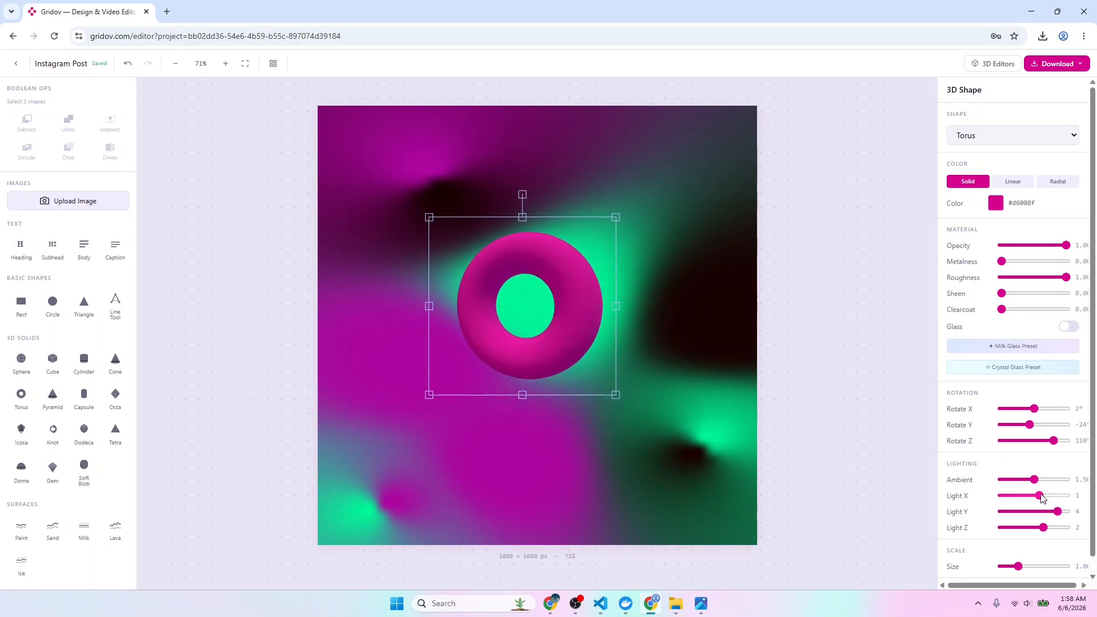
{"action": "left_click_drag", "start_coordinate": [1039, 495], "coordinate": [1043, 530]}
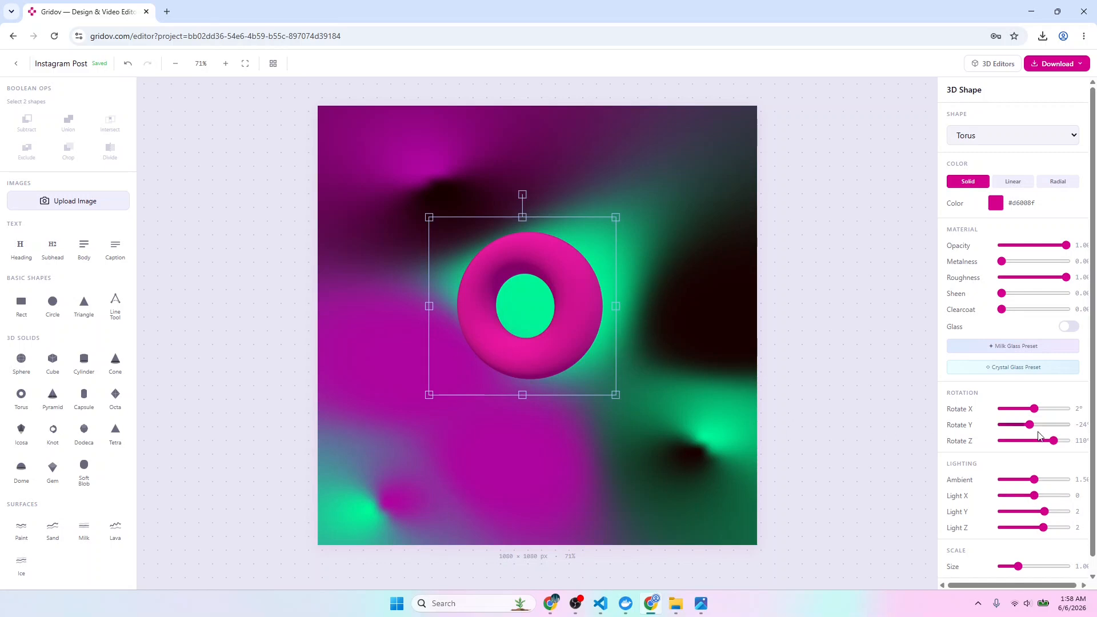
{"action": "scroll", "coordinate": [1024, 422], "scroll_direction": "down", "scroll_amount": 1}
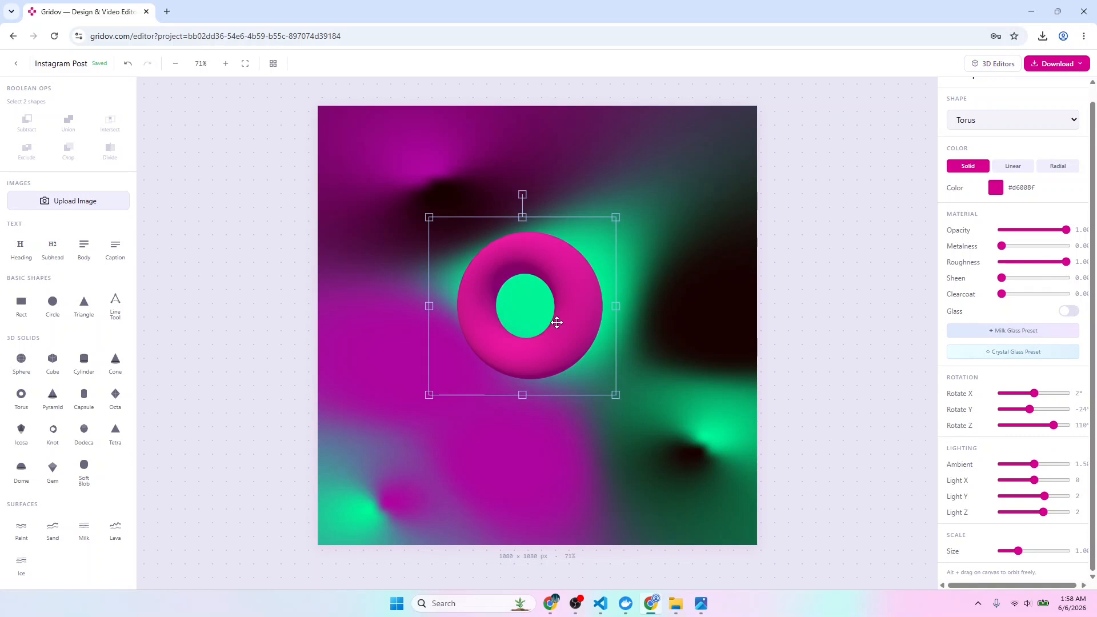
- Move the torus left and slightly down, and give it a linear gradient ending in light blue #75b3f5
{"action": "left_click_drag", "start_coordinate": [522, 259], "coordinate": [456, 262]}
{"action": "left_click", "coordinate": [1012, 166]}
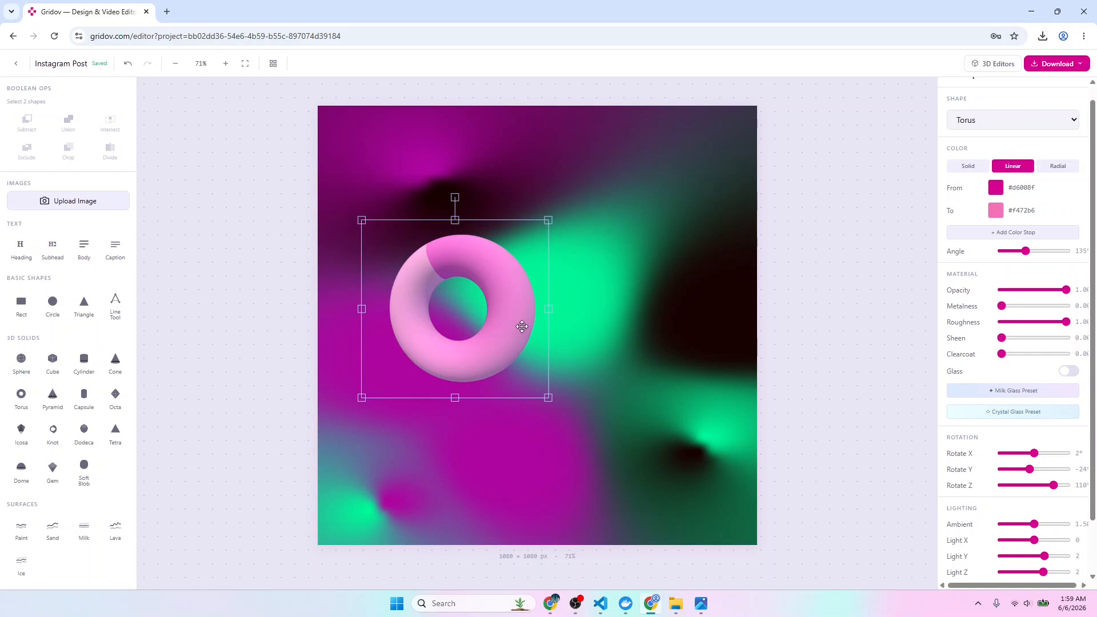
{"action": "left_click_drag", "start_coordinate": [466, 356], "coordinate": [472, 369]}
{"action": "left_click", "coordinate": [995, 210]}
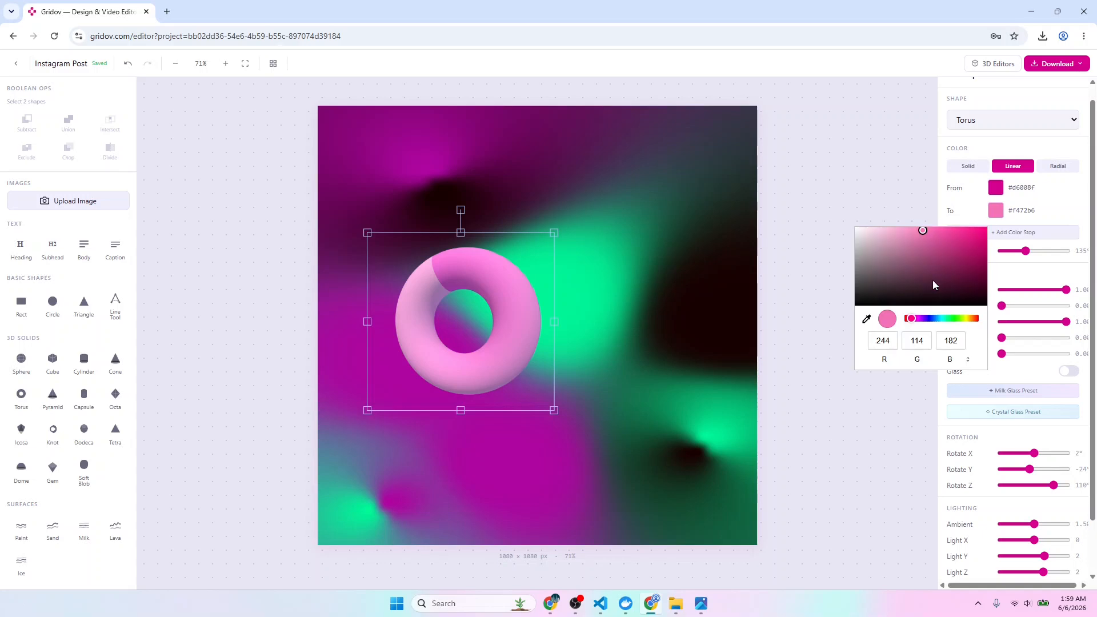
{"action": "left_click_drag", "start_coordinate": [913, 321], "coordinate": [935, 321]}
{"action": "left_click", "coordinate": [631, 292]}
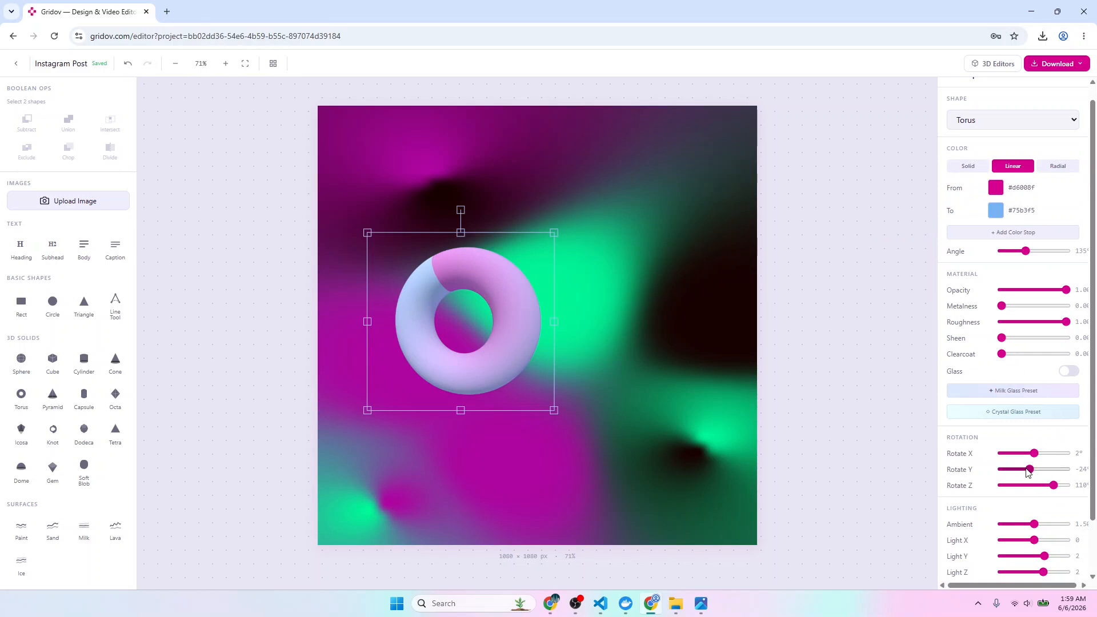
- Set the torus's Y rotation to -180° and its linear gradient angle to about 220°
{"action": "left_click_drag", "start_coordinate": [1029, 469], "coordinate": [1001, 486]}
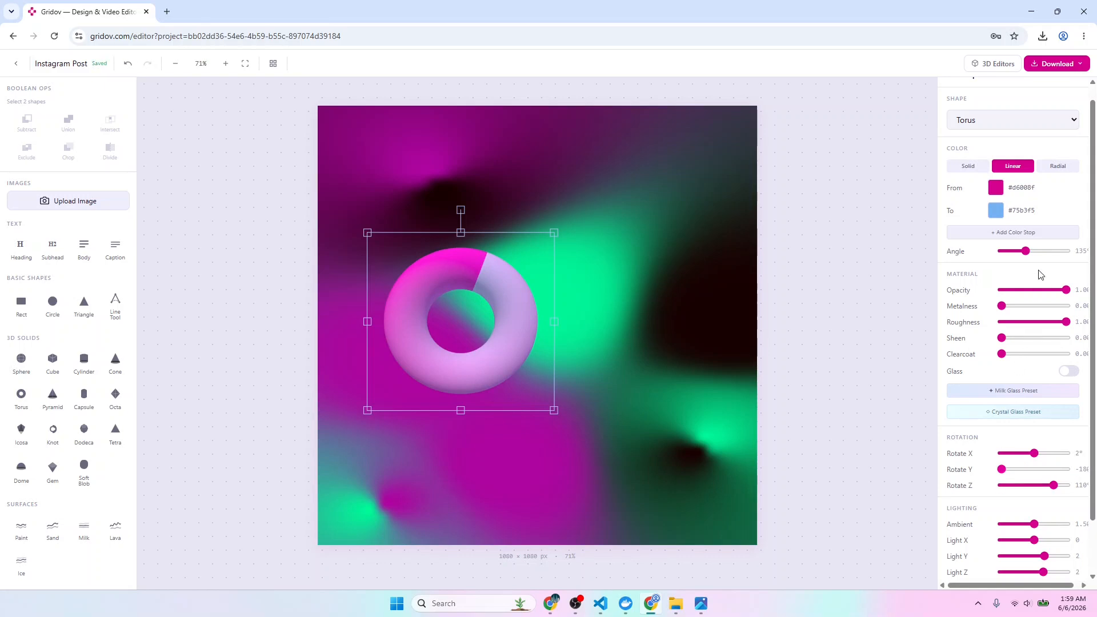
{"action": "mouse_move", "coordinate": [1025, 251]}
{"action": "left_mouse_down"}
{"action": "mouse_move", "coordinate": [1057, 252]}
{"action": "mouse_move", "coordinate": [1041, 254]}
{"action": "left_mouse_up"}
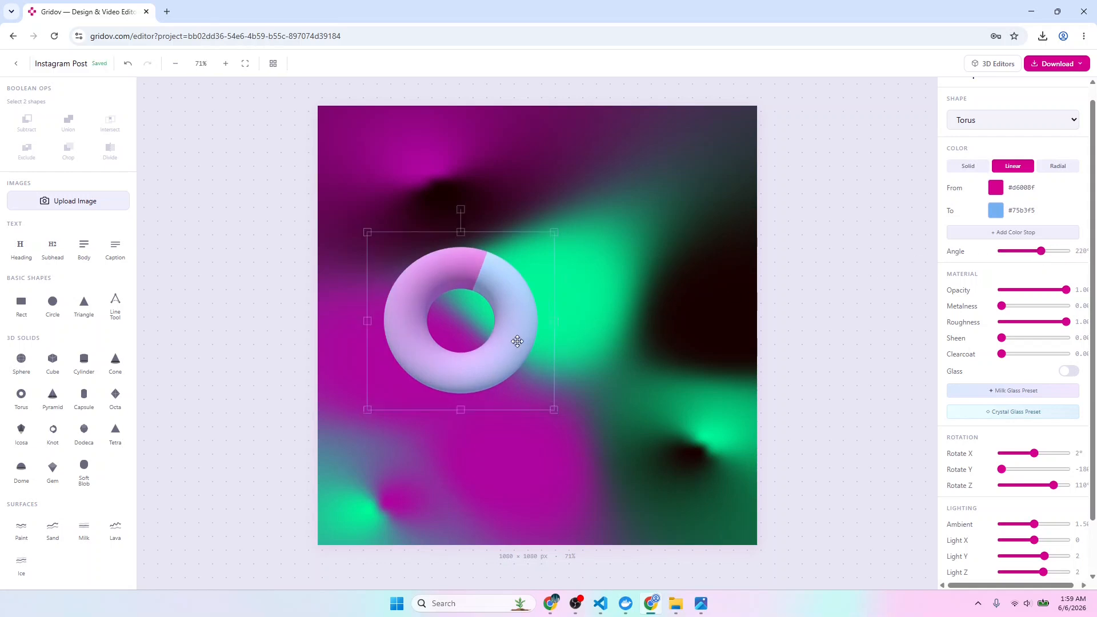
- Switch the torus to a radial gradient and reposition it at about X 413, Y 536
{"action": "left_click_drag", "start_coordinate": [529, 356], "coordinate": [565, 332]}
{"action": "left_click", "coordinate": [1056, 166]}
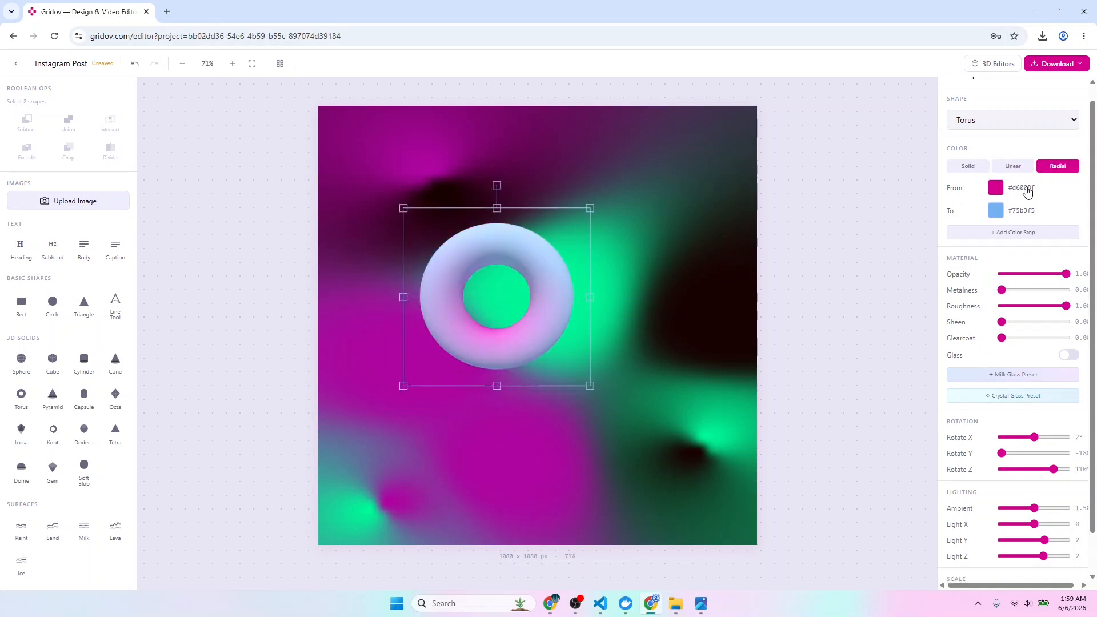
{"action": "left_click_drag", "start_coordinate": [566, 295], "coordinate": [555, 322]}
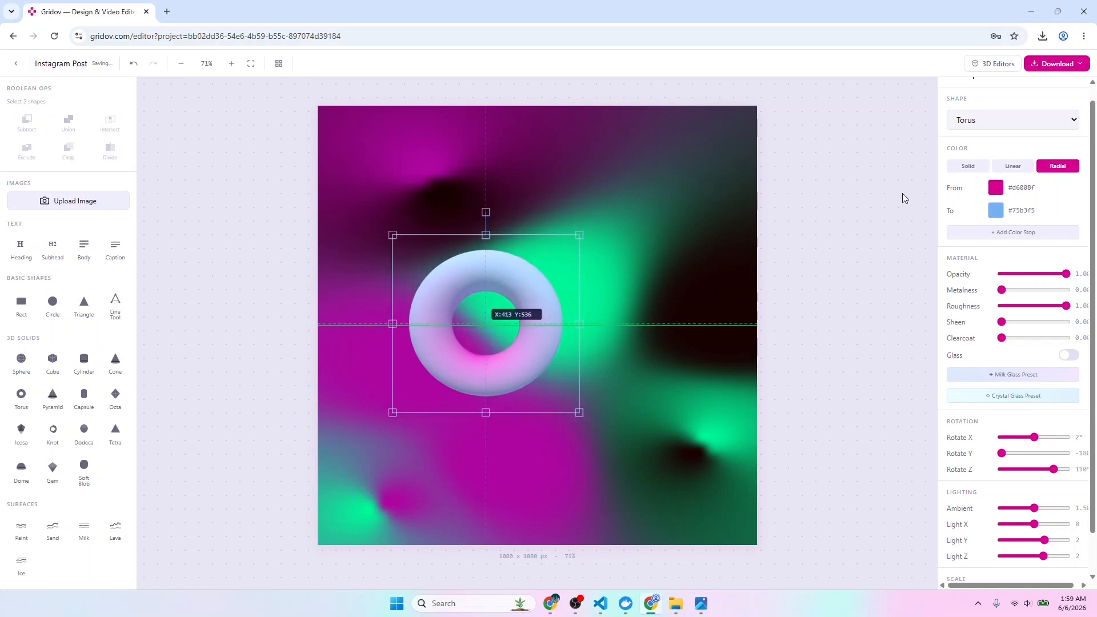
- Set the start colour of the torus's radial gradient to teal #03a59a
{"action": "left_click", "coordinate": [996, 188]}
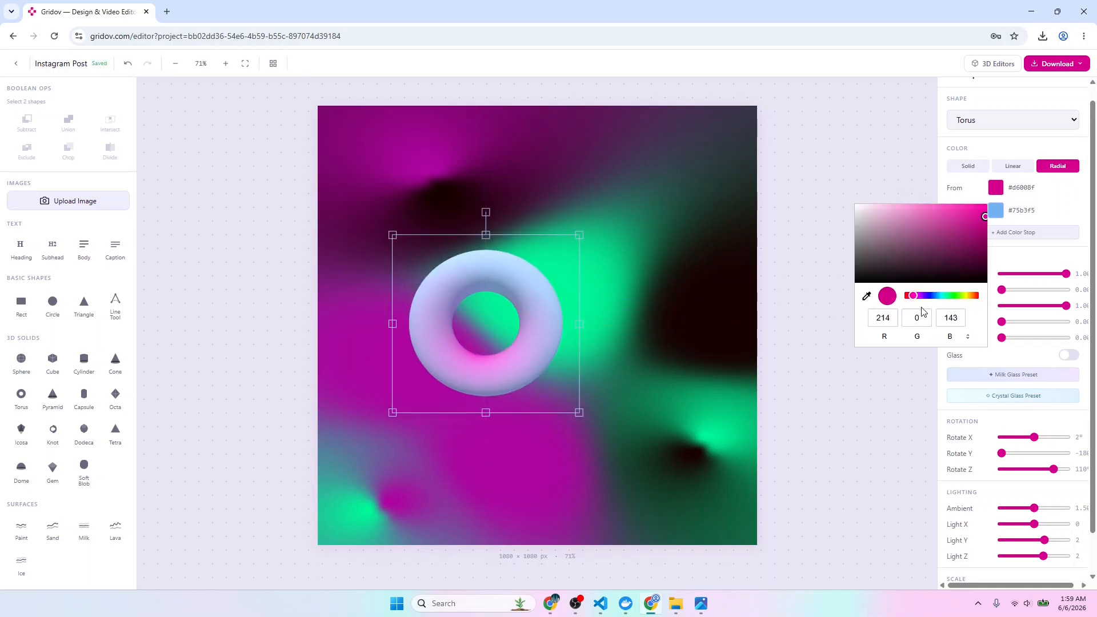
{"action": "left_click_drag", "start_coordinate": [914, 295], "coordinate": [942, 297]}
{"action": "left_click", "coordinate": [984, 224]}
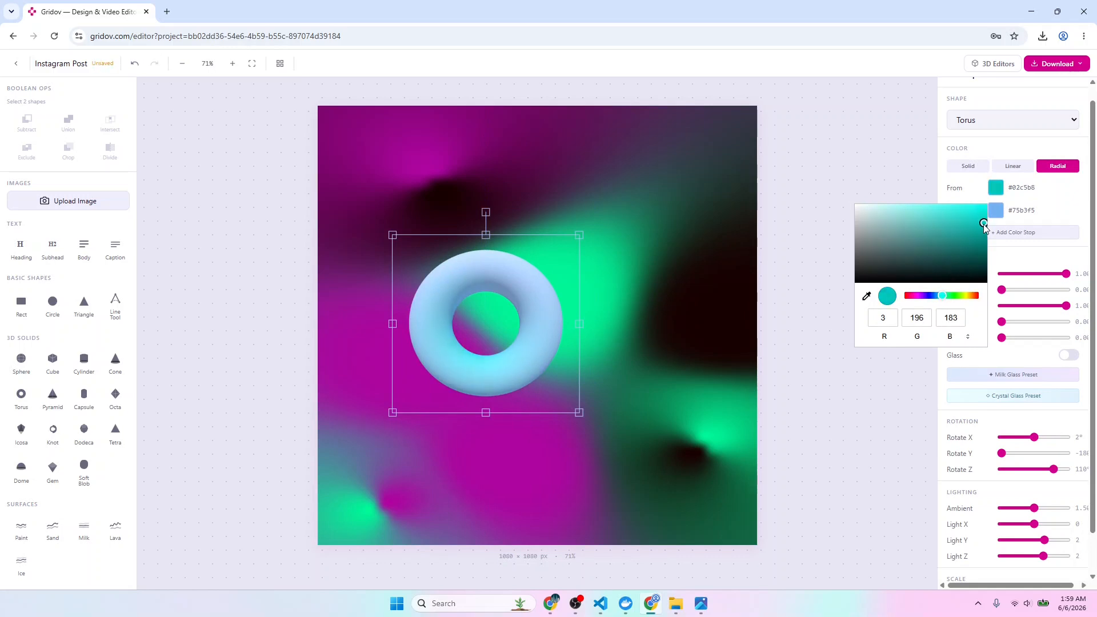
- Select the organic background and check the hex code of its green colour
{"action": "left_click", "coordinate": [666, 372]}
{"action": "left_click", "coordinate": [669, 372]}
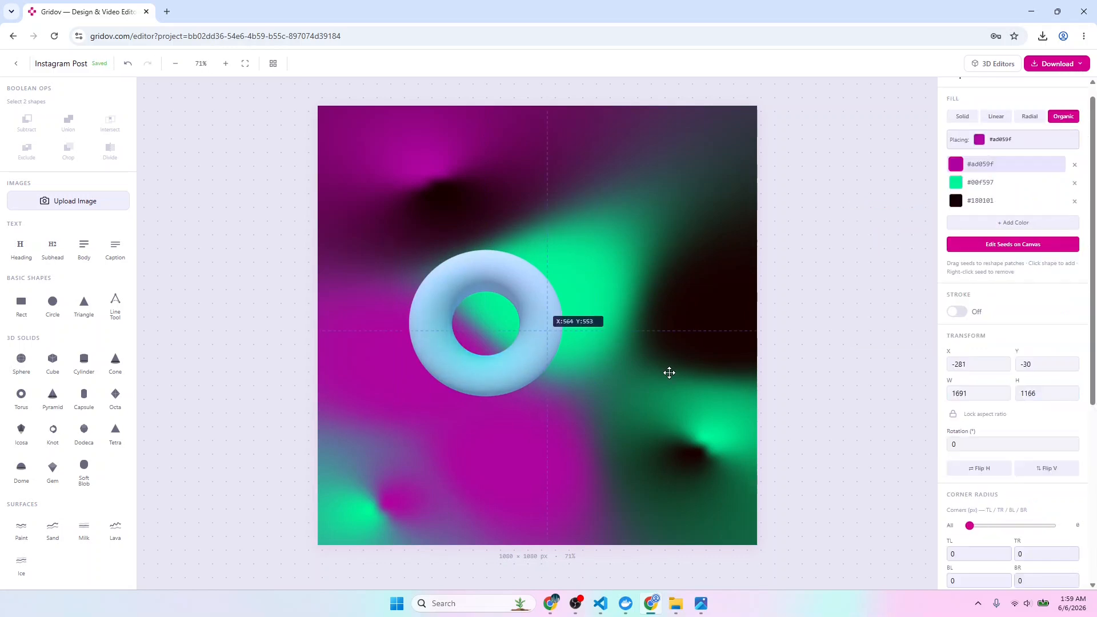
{"action": "left_click", "coordinate": [980, 185]}
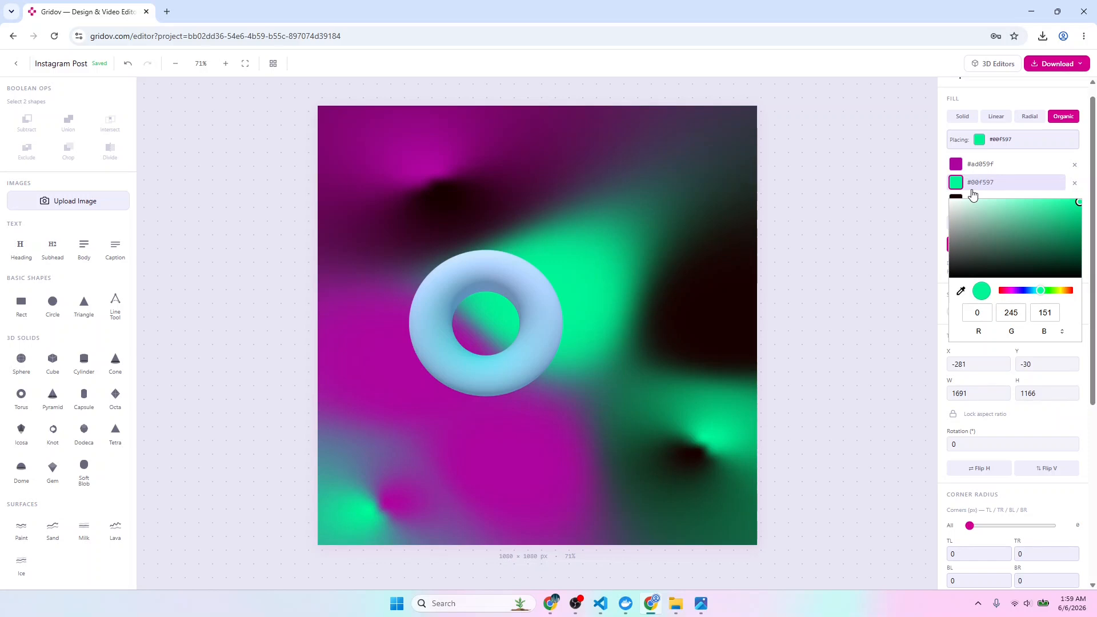
- Set the start colour of the torus's radial gradient to #00F597, and darken it to #06db89
{"action": "left_click", "coordinate": [520, 368]}
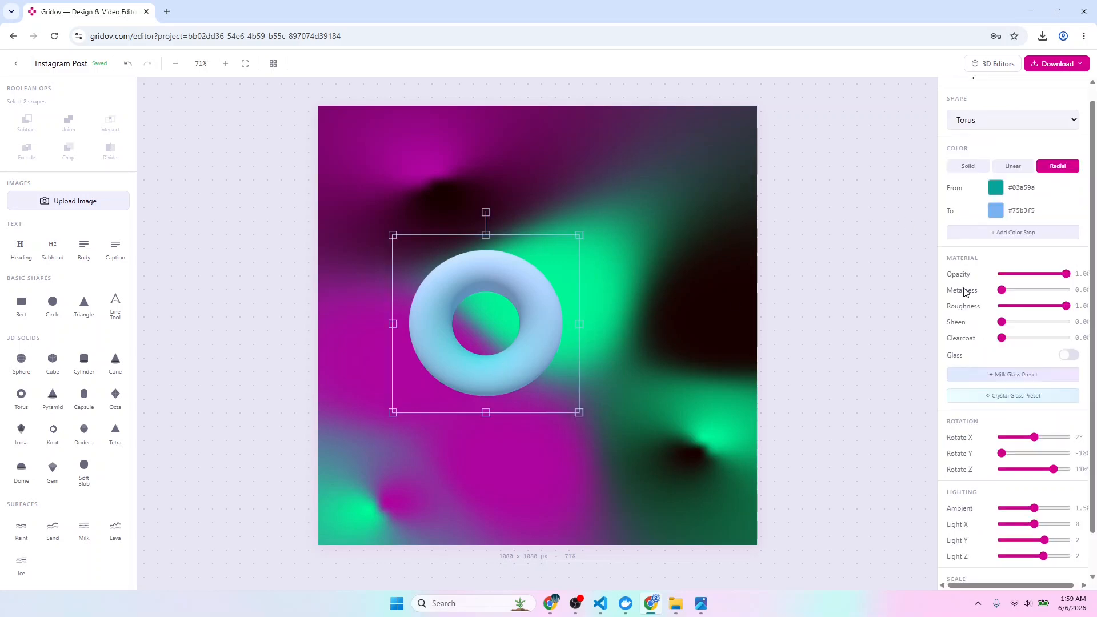
{"action": "left_click", "coordinate": [1022, 189]}
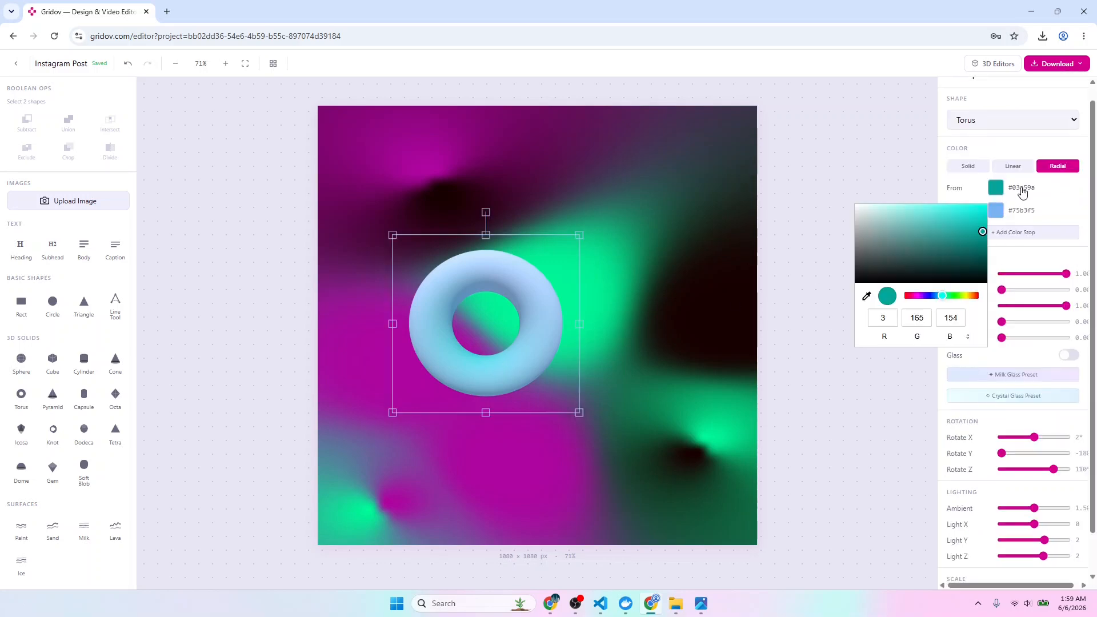
{"action": "left_click", "coordinate": [970, 337]}
{"action": "left_click", "coordinate": [970, 338]}
{"action": "left_click", "coordinate": [931, 322]}
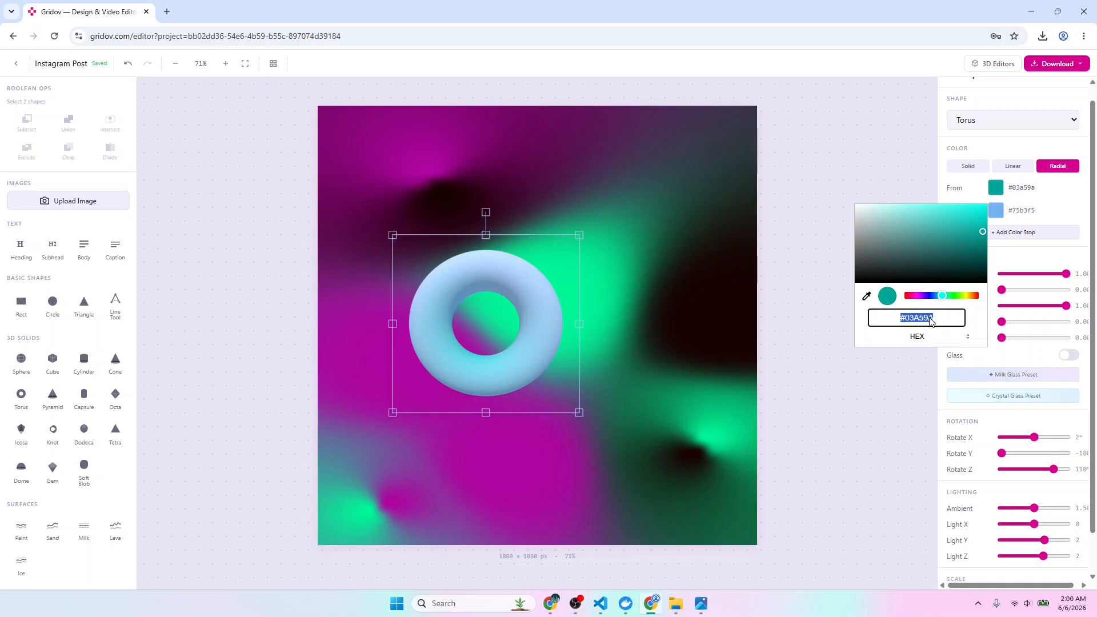
{"action": "type", "text": "00"}
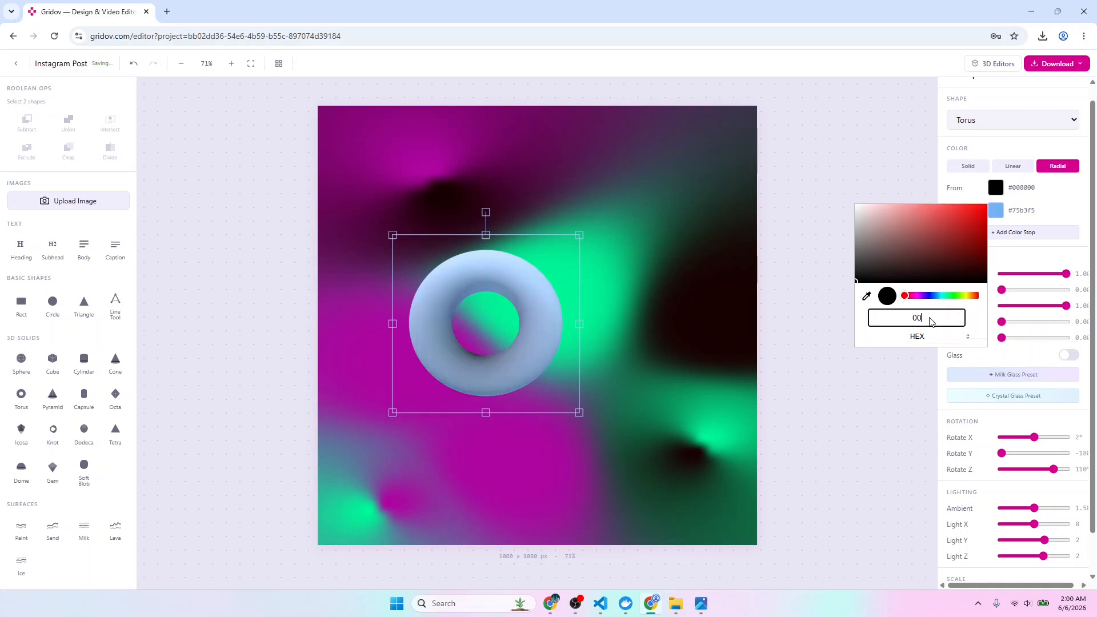
{"action": "type", "text": "F5"}
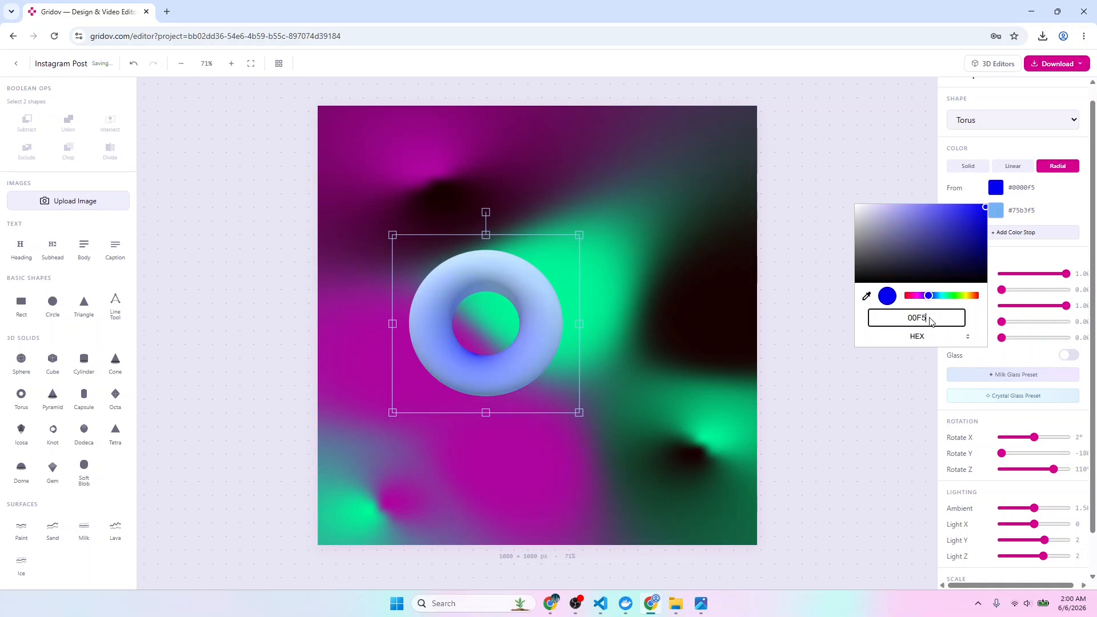
{"action": "type", "text": "97"}
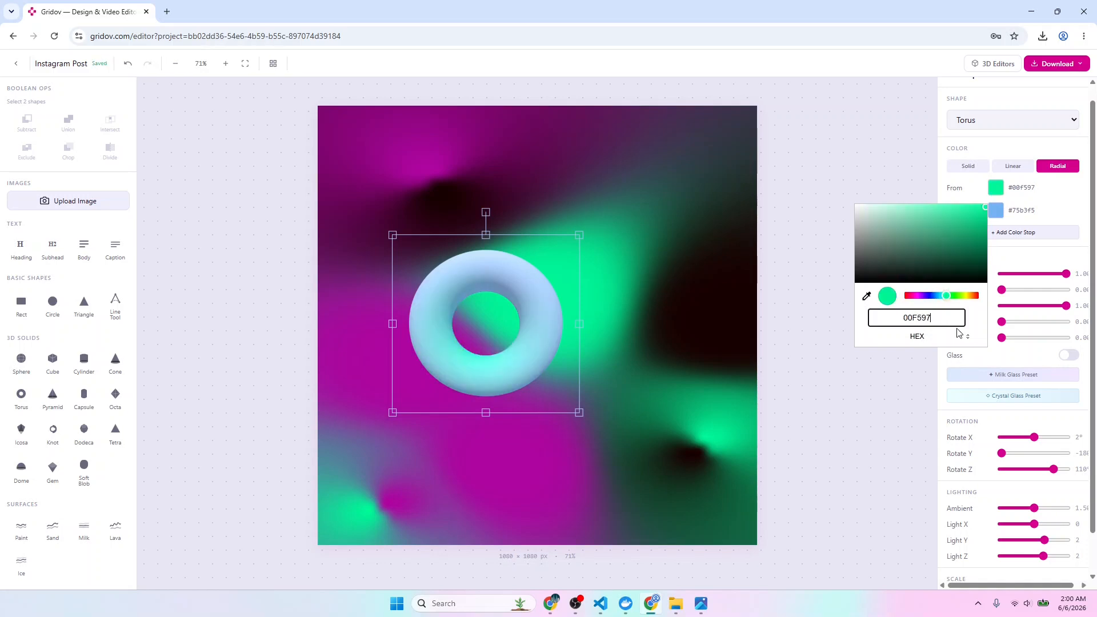
{"action": "left_click", "coordinate": [968, 318]}
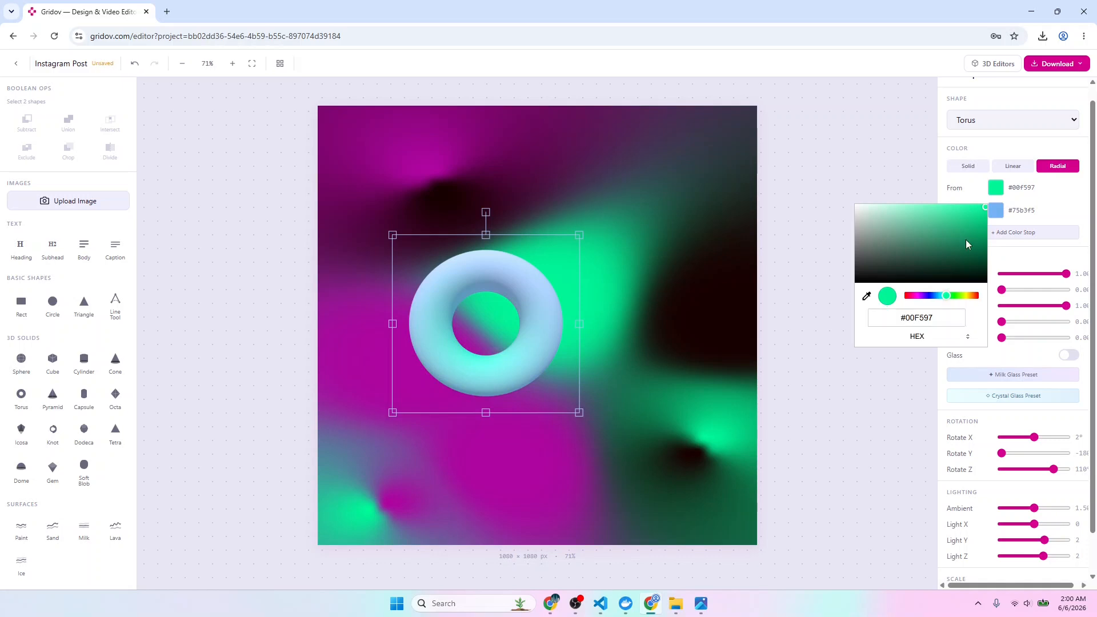
{"action": "left_click_drag", "start_coordinate": [984, 210], "coordinate": [983, 220]}
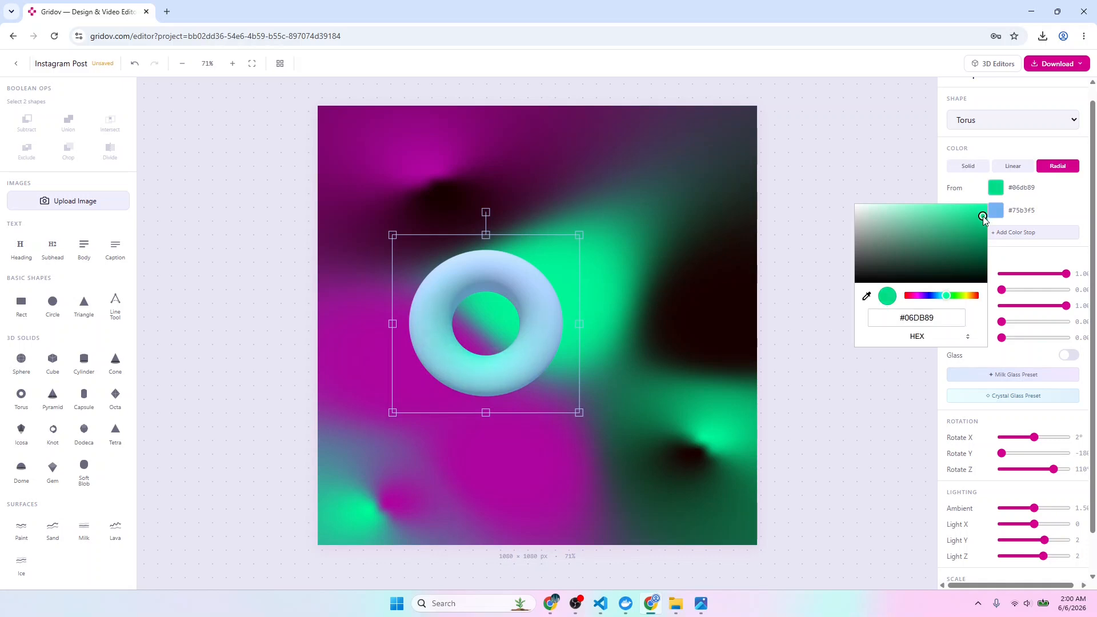
- Set the end colour of the torus's radial gradient to bright magenta #ff00ae
{"action": "left_click", "coordinate": [1000, 213]}
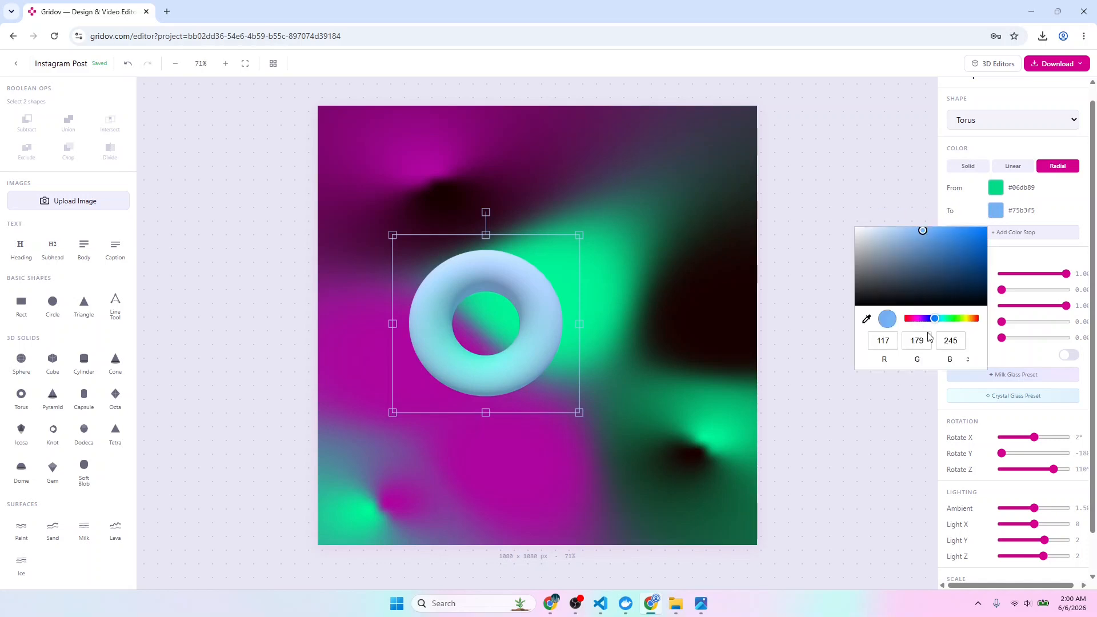
{"action": "left_click_drag", "start_coordinate": [936, 323], "coordinate": [915, 324]}
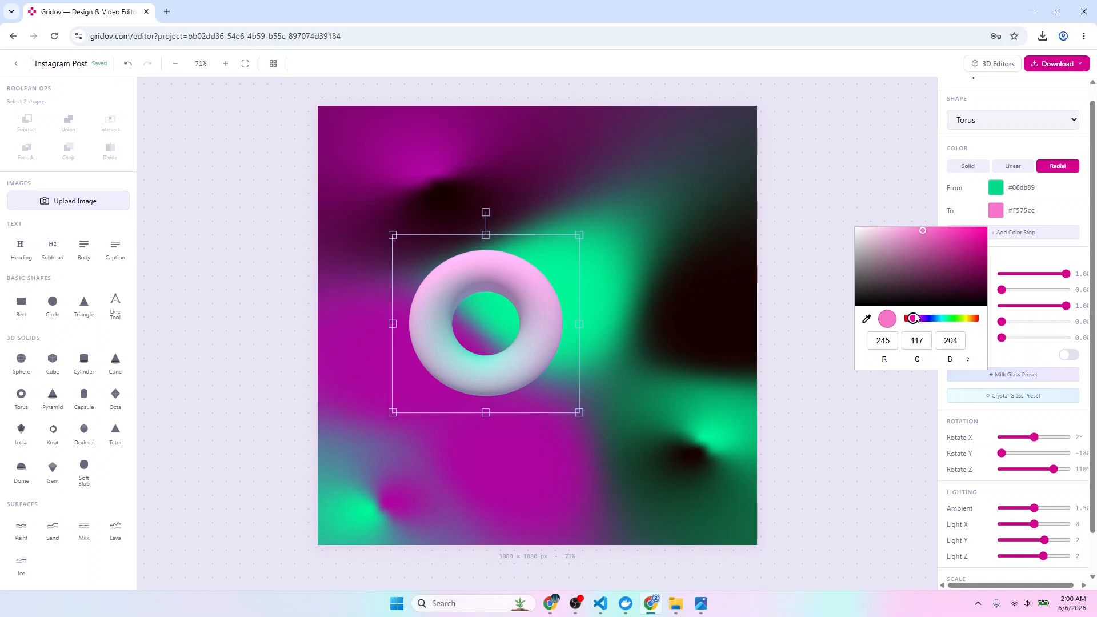
{"action": "left_click_drag", "start_coordinate": [922, 230], "coordinate": [987, 229]}
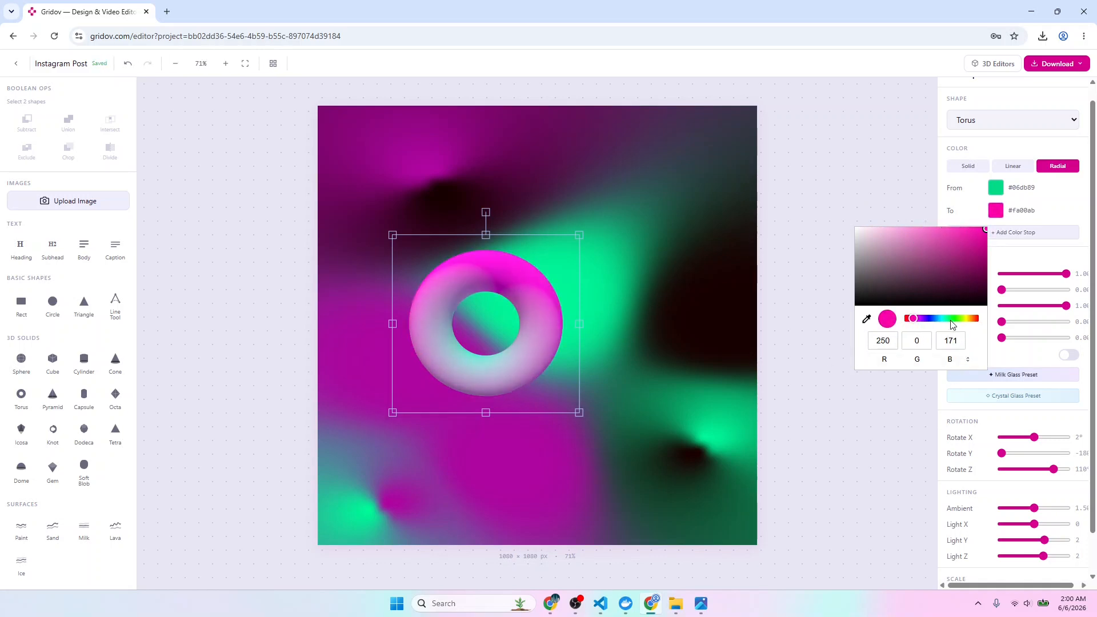
{"action": "left_click", "coordinate": [844, 204]}
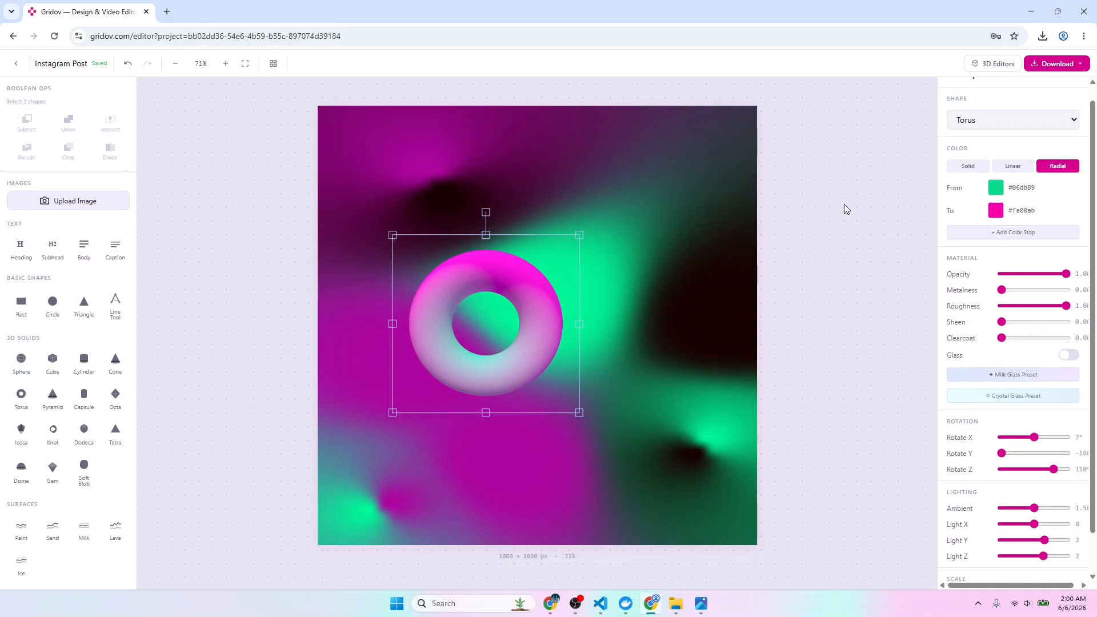
{"action": "left_click", "coordinate": [998, 214]}
{"action": "left_click", "coordinate": [984, 236]}
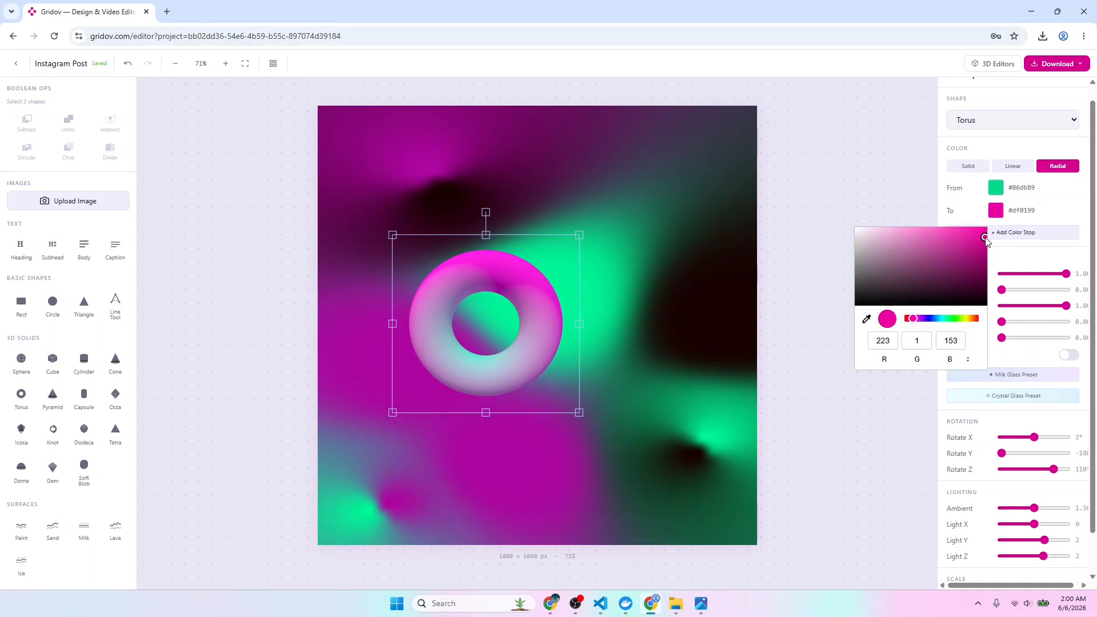
{"action": "left_click_drag", "start_coordinate": [984, 239], "coordinate": [988, 224]}
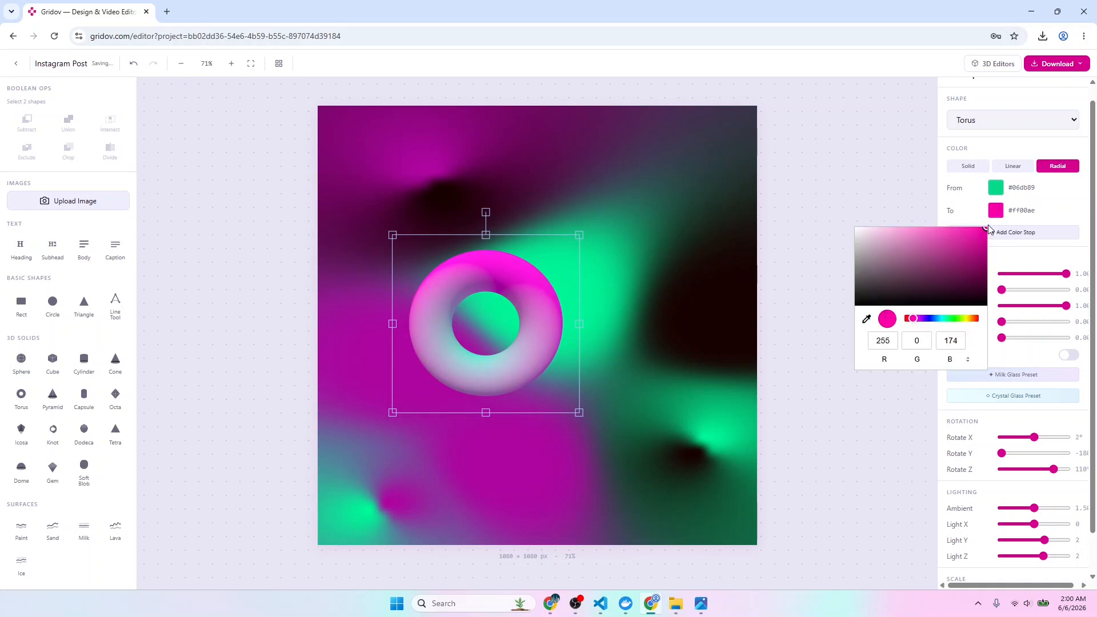
{"action": "left_click", "coordinate": [615, 264]}
{"action": "left_click", "coordinate": [523, 346]}
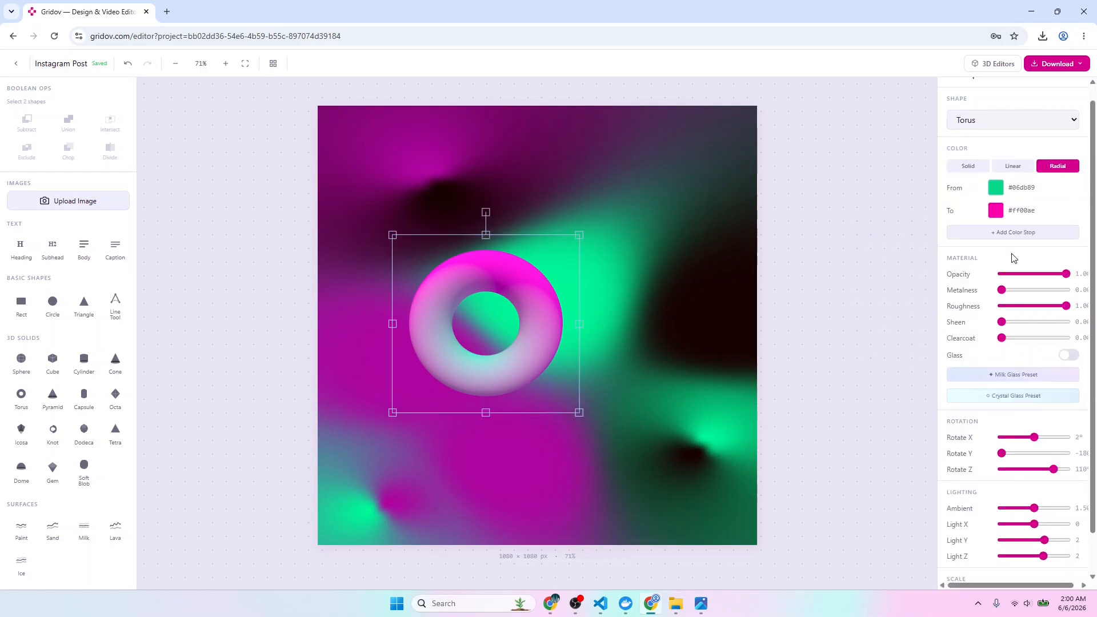
- Add a third colour stop to the torus's radial gradient and set it to bright green #00ff62
{"action": "left_click", "coordinate": [1012, 232]}
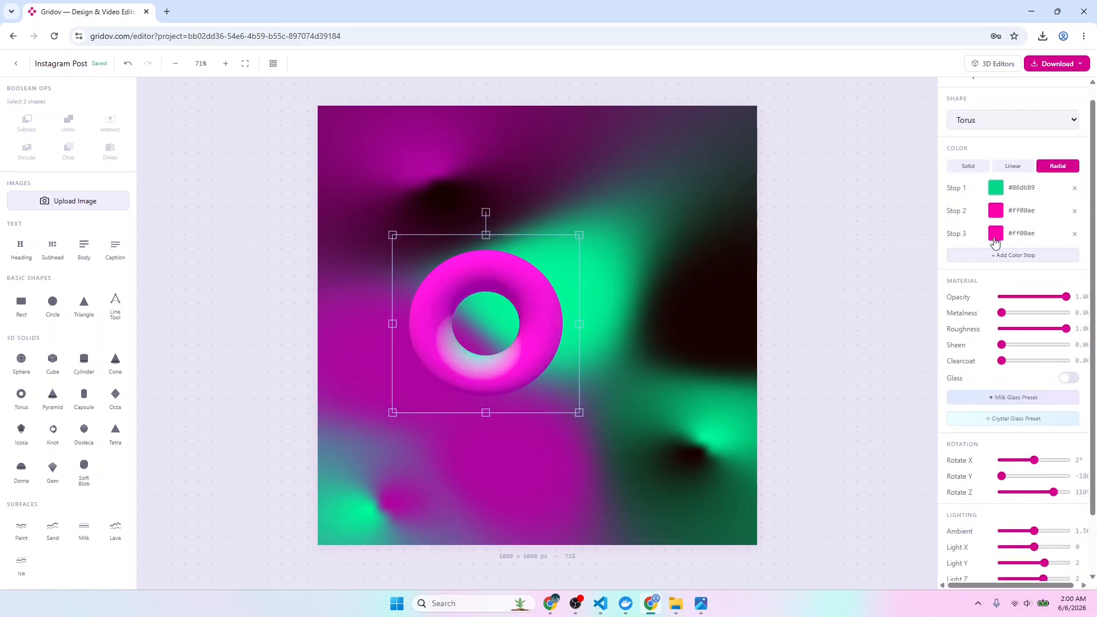
{"action": "left_click", "coordinate": [994, 236]}
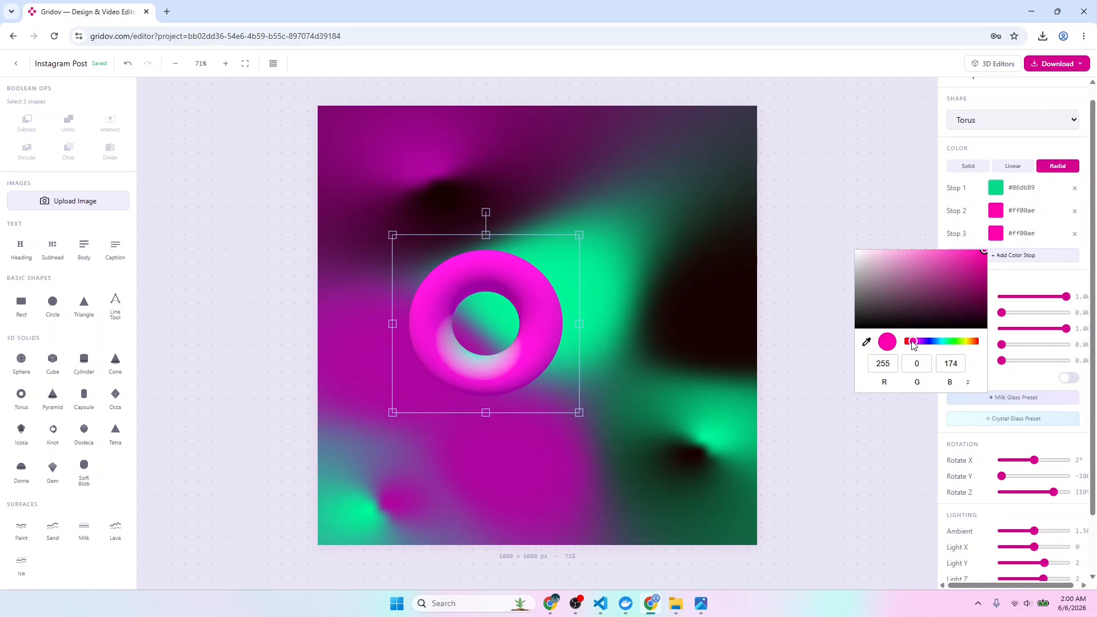
{"action": "left_click_drag", "start_coordinate": [913, 344], "coordinate": [950, 346]}
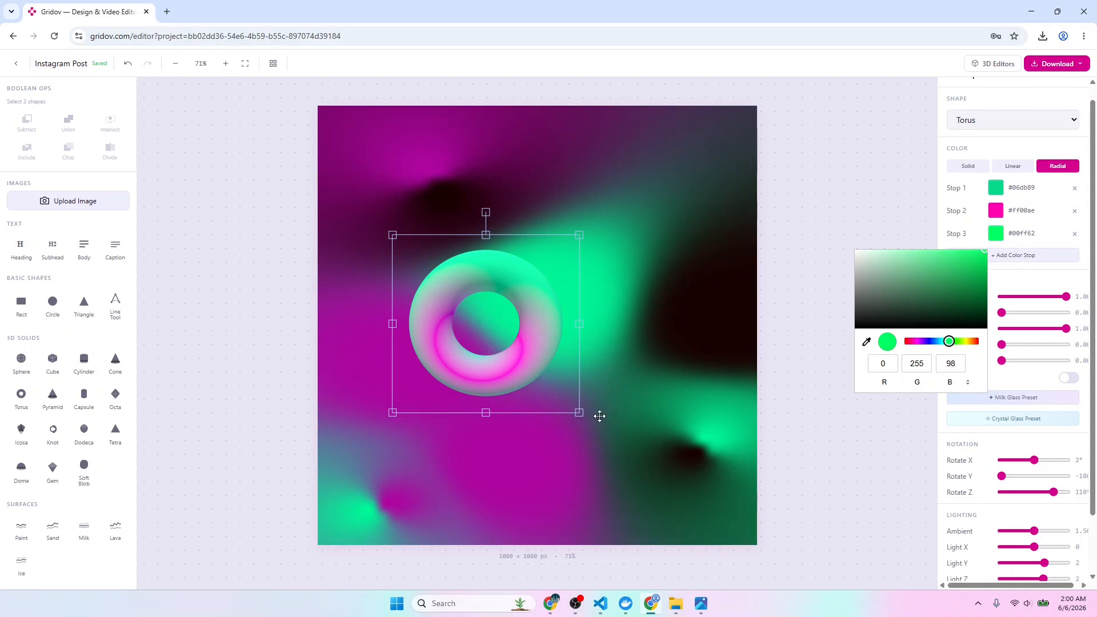
{"action": "left_click", "coordinate": [612, 342]}
{"action": "left_click", "coordinate": [514, 367]}
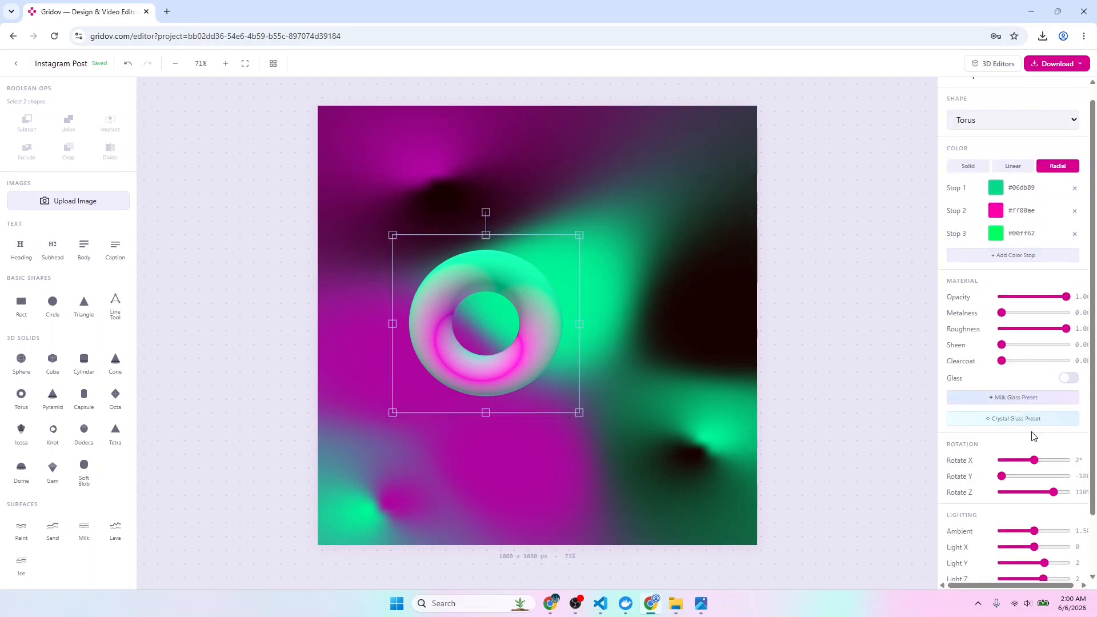
- Turn the torus slightly about its Y axis, shrink it proportionally toward its upper-left corner, and dismiss the update notification
{"action": "left_click_drag", "start_coordinate": [1010, 483], "coordinate": [1007, 483]}
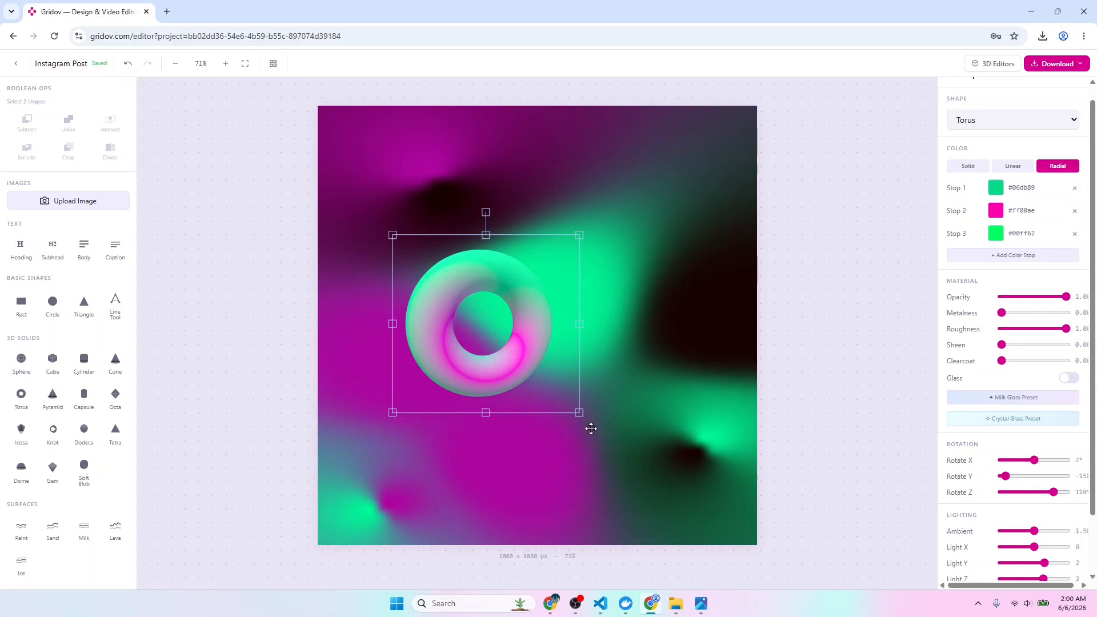
{"action": "left_click_drag", "start_coordinate": [583, 415], "coordinate": [520, 362]}
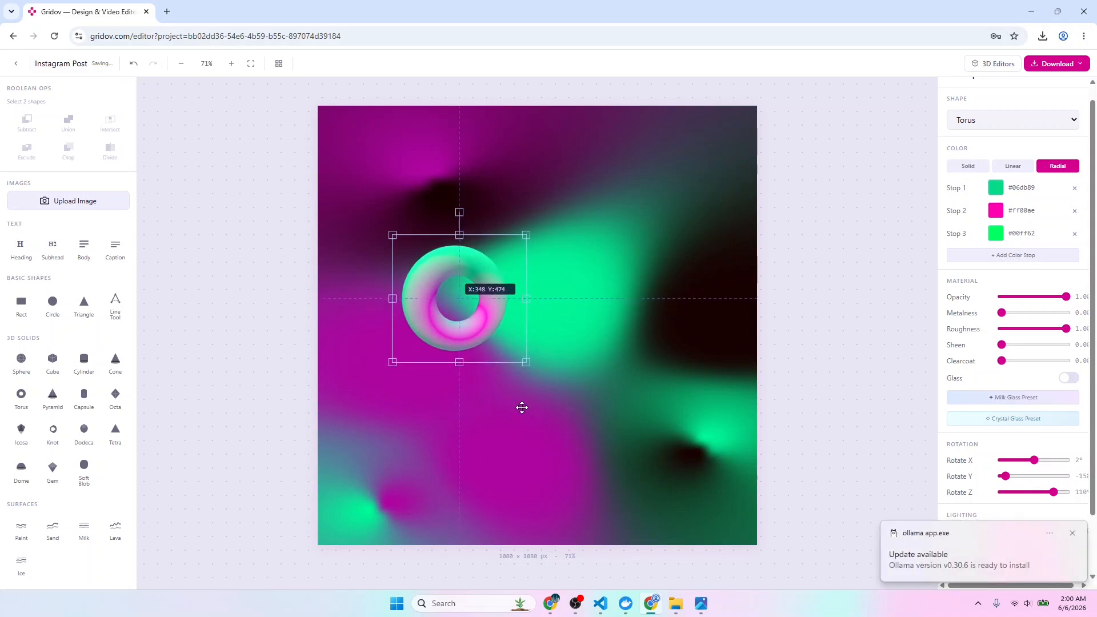
{"action": "left_click", "coordinate": [516, 430]}
{"action": "left_click", "coordinate": [1072, 533]}
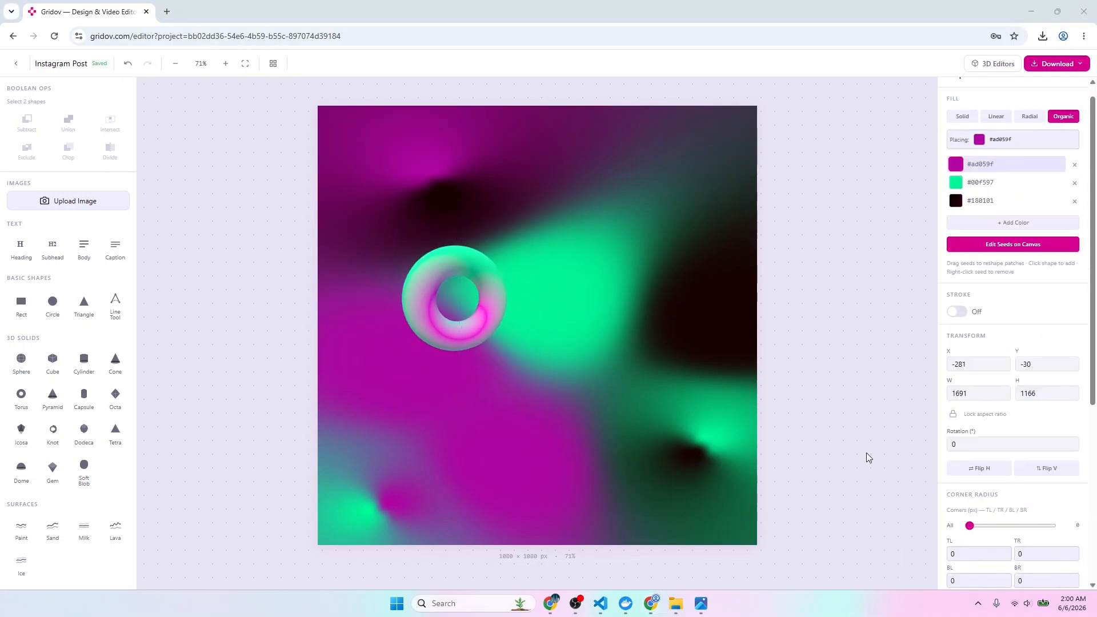
- Duplicate the torus into four rings and spread the copies out around the middle of the canvas
{"action": "left_click", "coordinate": [450, 343]}
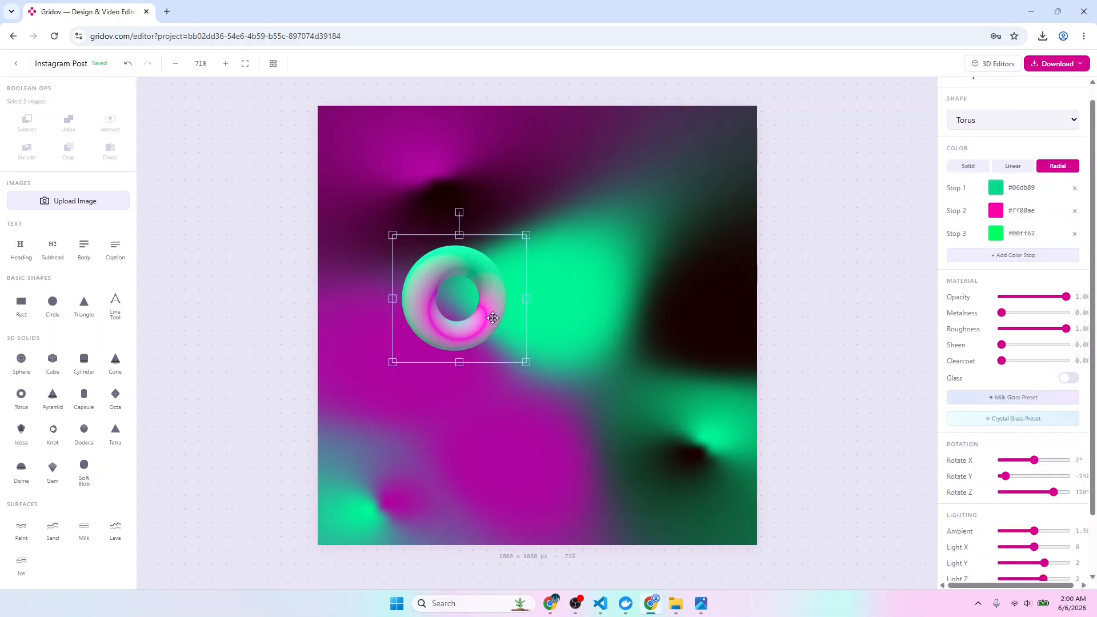
{"action": "key", "text": "ctrl+d"}
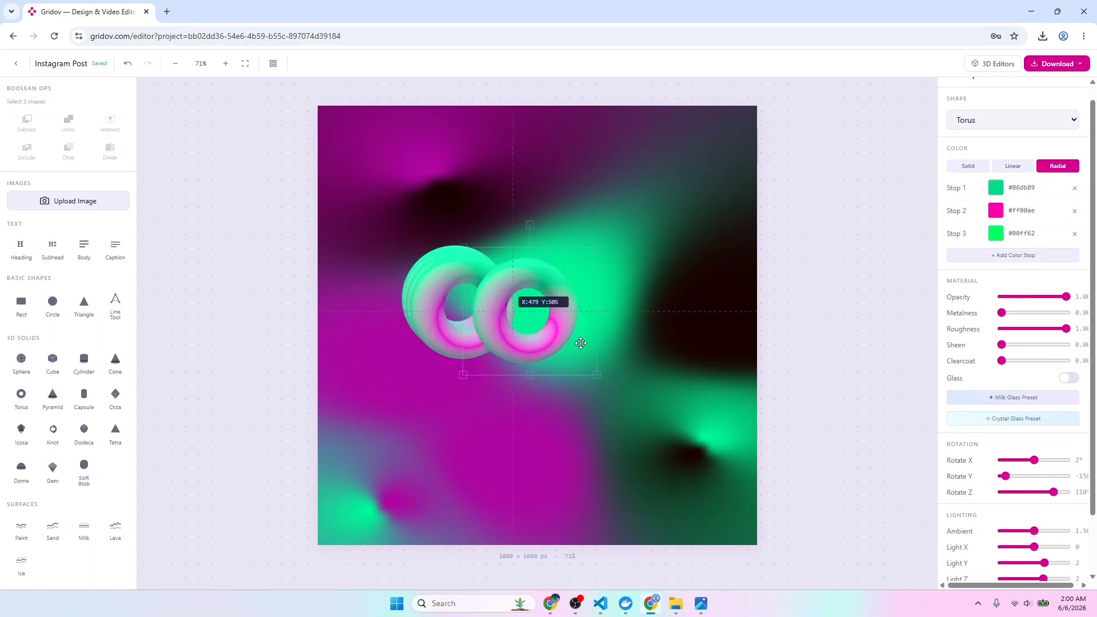
{"action": "left_click_drag", "start_coordinate": [470, 347], "coordinate": [501, 422]}
{"action": "left_click_drag", "start_coordinate": [473, 265], "coordinate": [550, 233]}
{"action": "mouse_move", "coordinate": [437, 282]}
{"action": "left_mouse_down"}
{"action": "mouse_move", "coordinate": [426, 268]}
{"action": "mouse_move", "coordinate": [419, 290]}
{"action": "mouse_move", "coordinate": [416, 282]}
{"action": "left_mouse_up"}
{"action": "left_click_drag", "start_coordinate": [528, 366], "coordinate": [569, 345]}
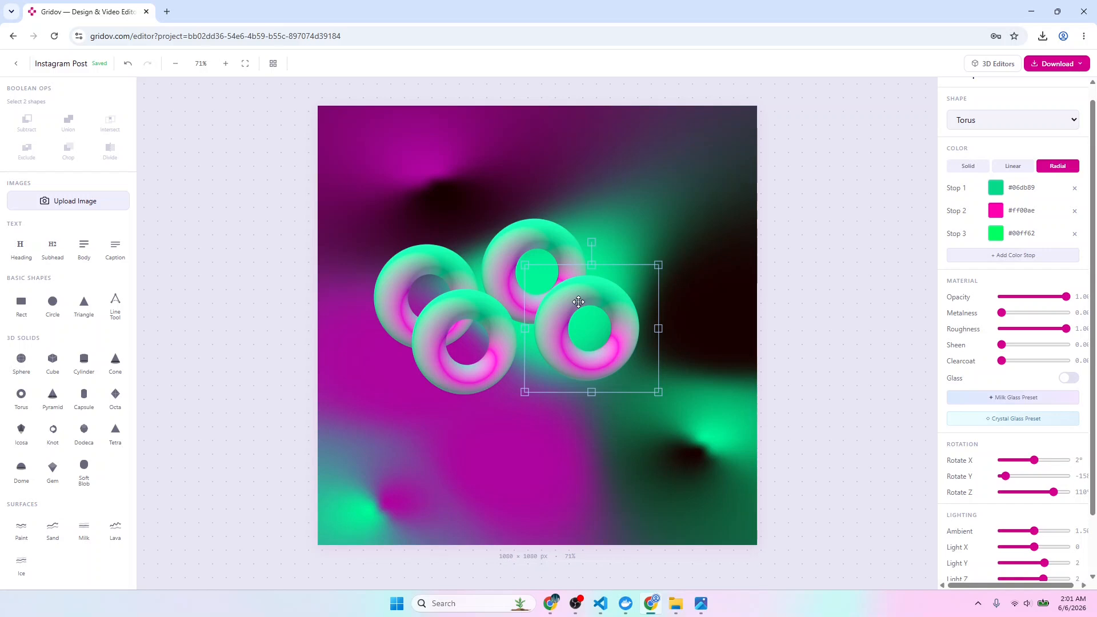
- Replace the rightmost torus with a newly pasted copy and space the four rings further apart
{"action": "key", "text": "Delete"}
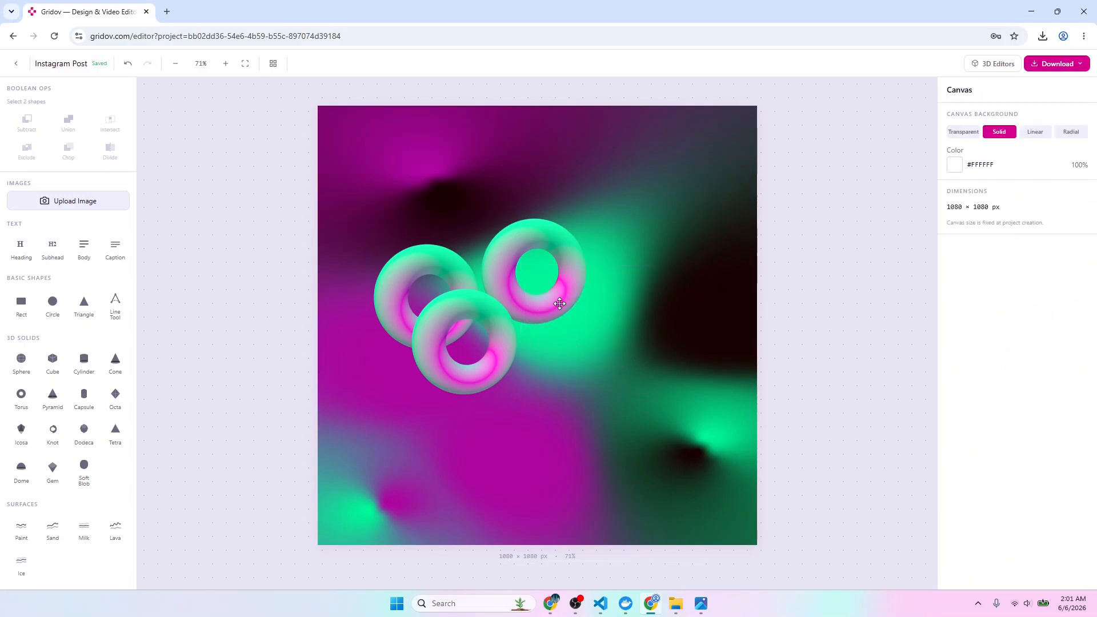
{"action": "key", "text": "ctrl+v"}
{"action": "left_click_drag", "start_coordinate": [492, 330], "coordinate": [599, 369]}
{"action": "left_click_drag", "start_coordinate": [508, 270], "coordinate": [507, 258]}
{"action": "left_click_drag", "start_coordinate": [491, 362], "coordinate": [485, 384]}
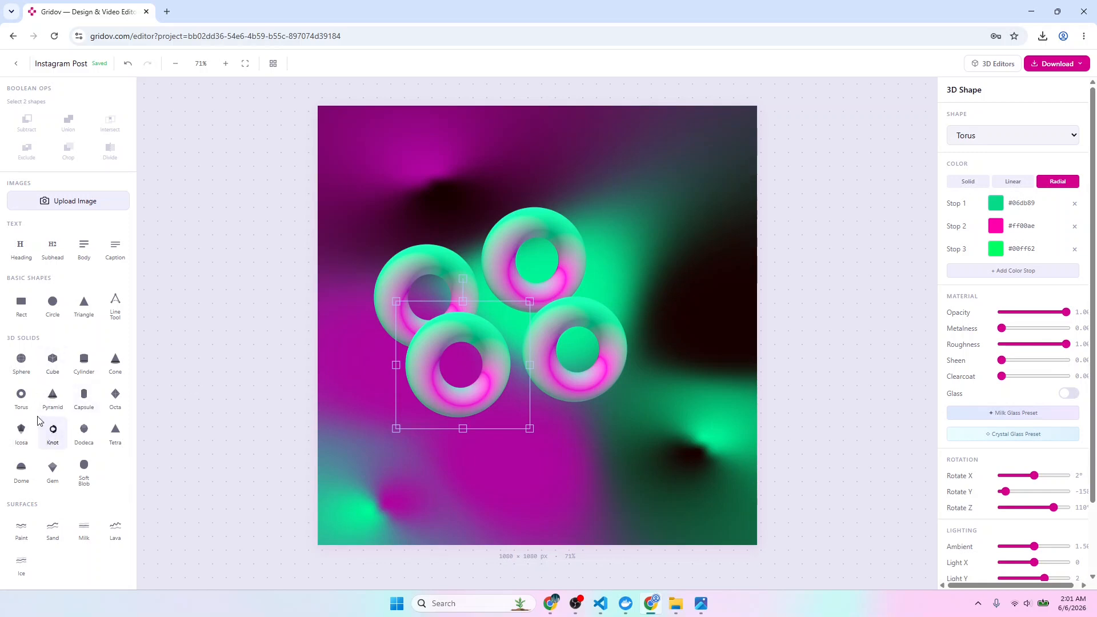
- Add a sphere enlarged over the centre of the four rings, with metalness 0 and roughness 1
{"action": "left_click", "coordinate": [18, 359]}
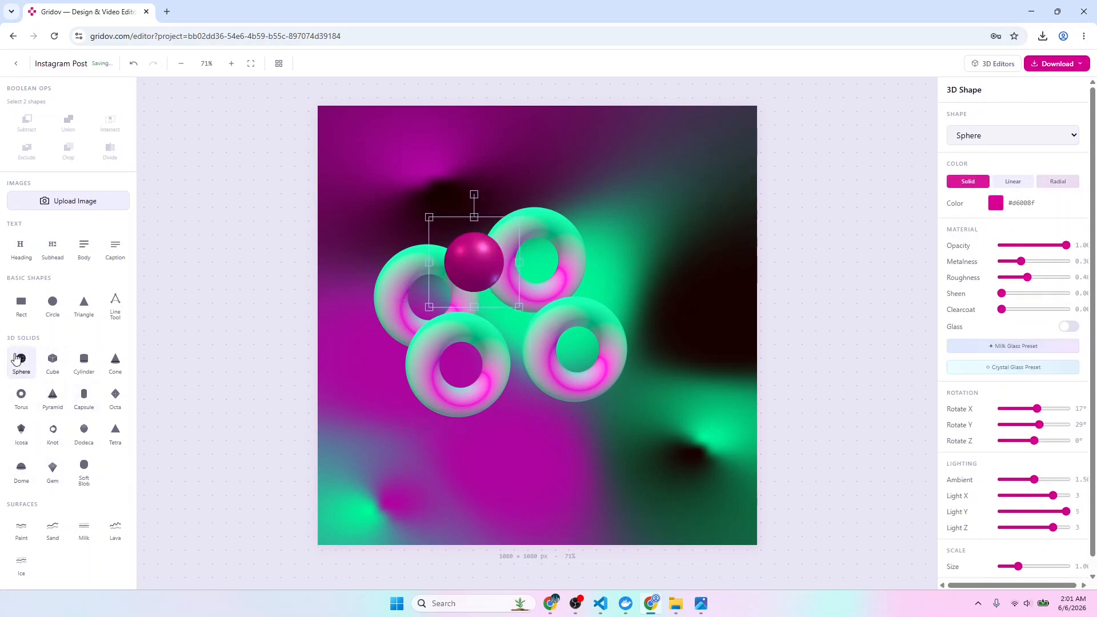
{"action": "left_click_drag", "start_coordinate": [520, 321], "coordinate": [540, 338]}
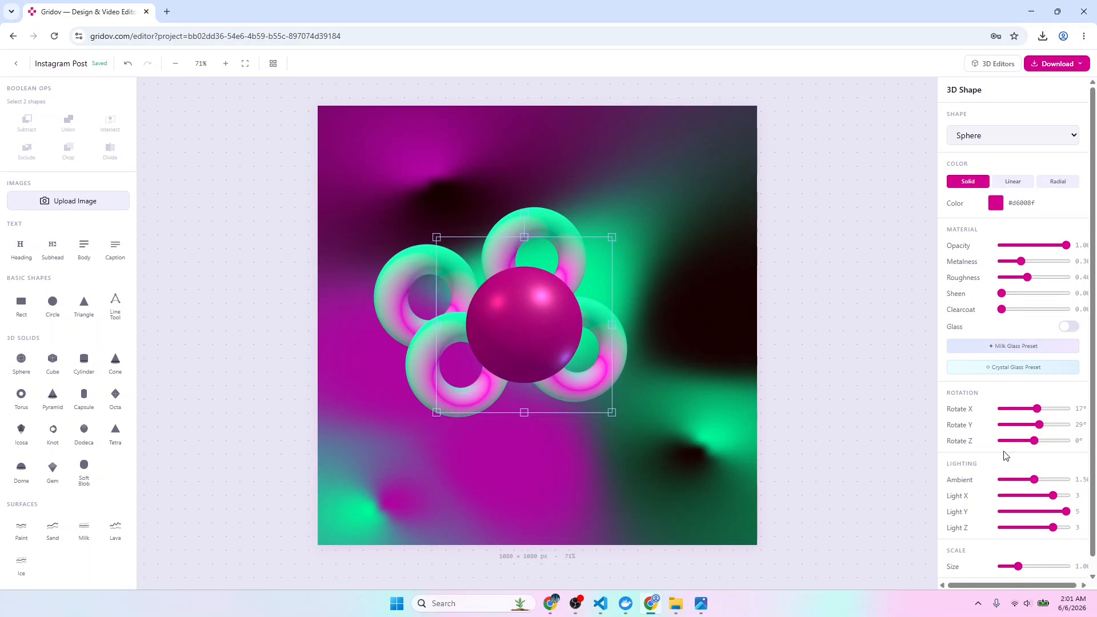
{"action": "scroll", "coordinate": [983, 468], "scroll_direction": "down", "scroll_amount": 1}
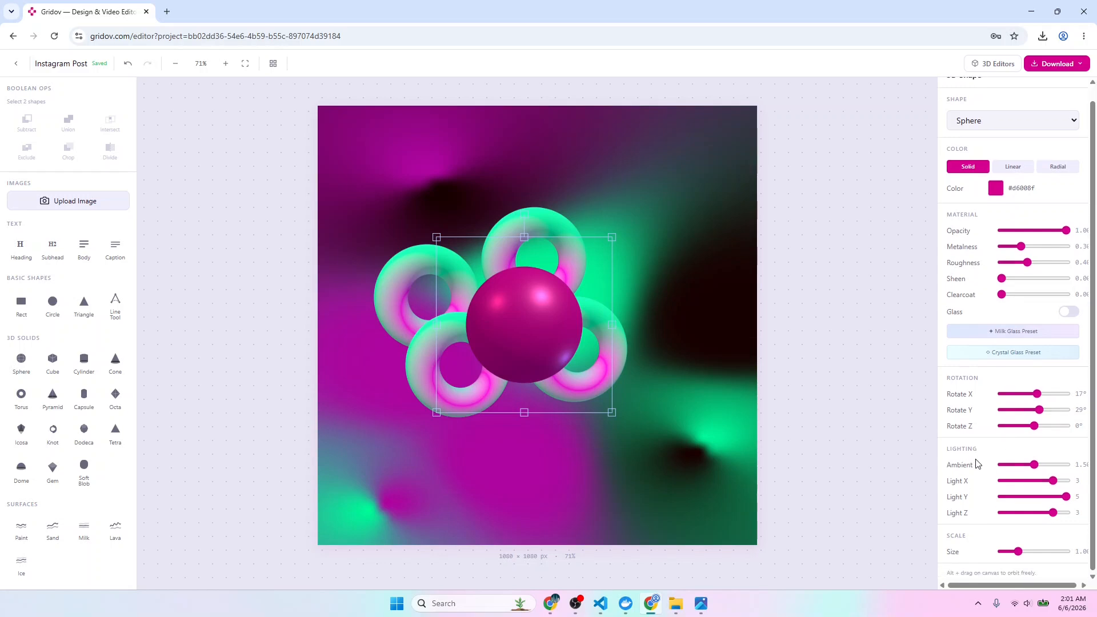
{"action": "scroll", "coordinate": [1016, 377], "scroll_direction": "up", "scroll_amount": 1}
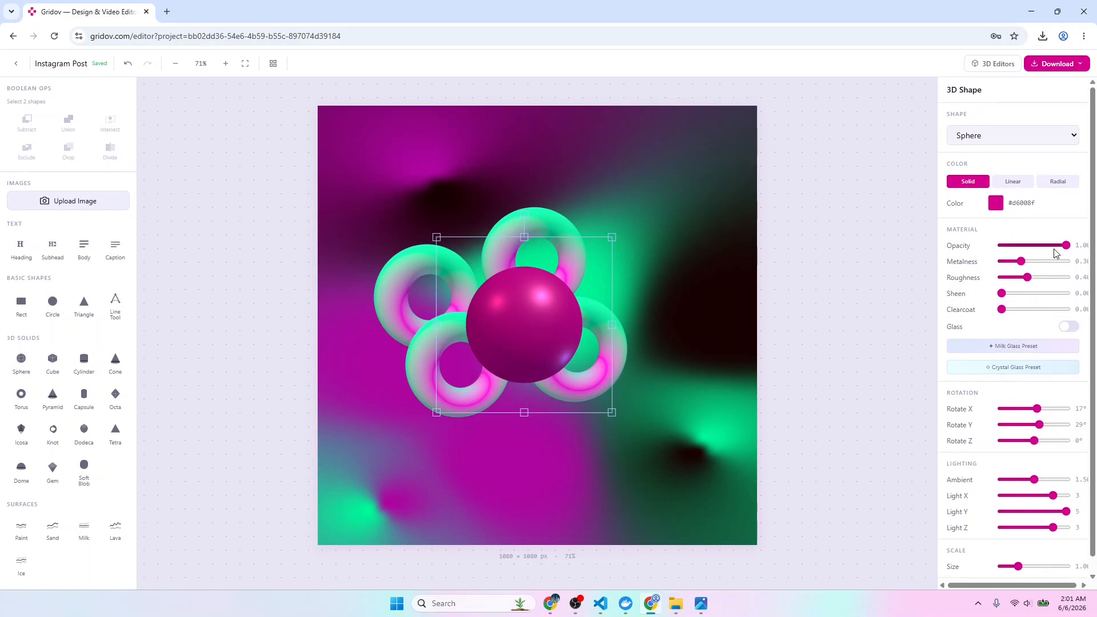
{"action": "left_click_drag", "start_coordinate": [1020, 261], "coordinate": [1070, 278]}
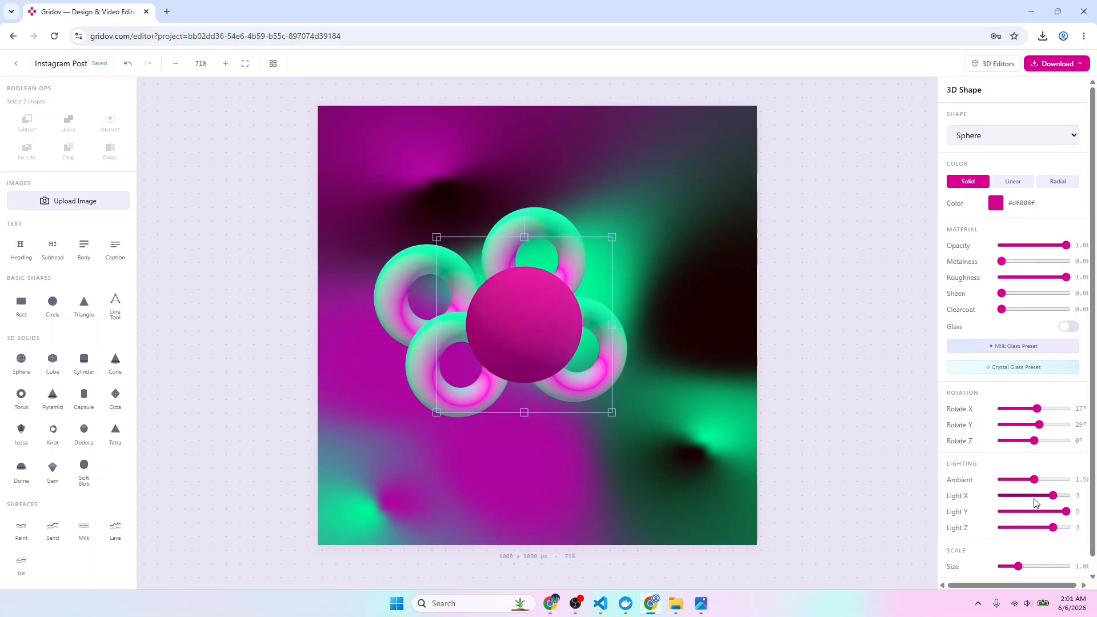
- Switch the sphere to a radial gradient and set its start colour to green #01b256
{"action": "left_click", "coordinate": [1056, 183]}
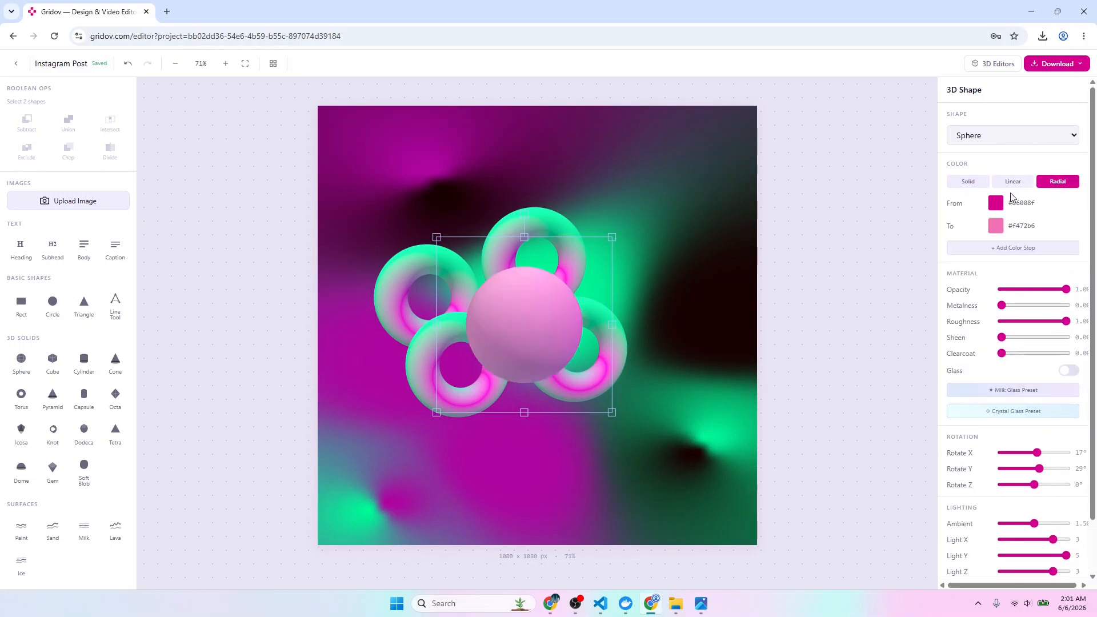
{"action": "left_click", "coordinate": [992, 210]}
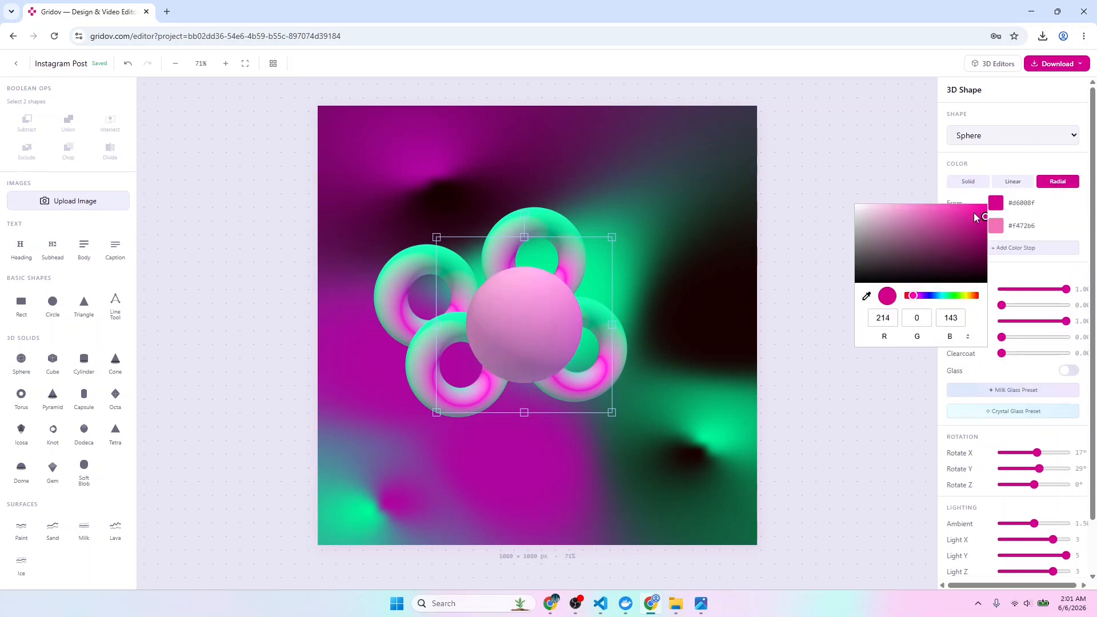
{"action": "left_click", "coordinate": [925, 296]}
{"action": "left_click_drag", "start_coordinate": [927, 299], "coordinate": [950, 302]}
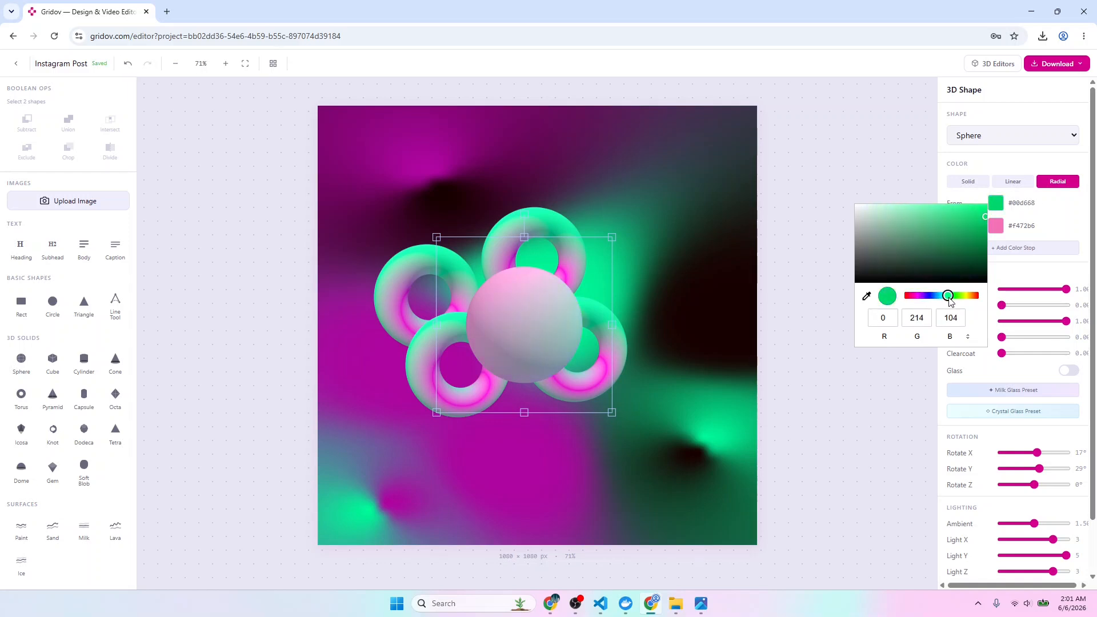
{"action": "left_click_drag", "start_coordinate": [987, 217], "coordinate": [985, 229]}
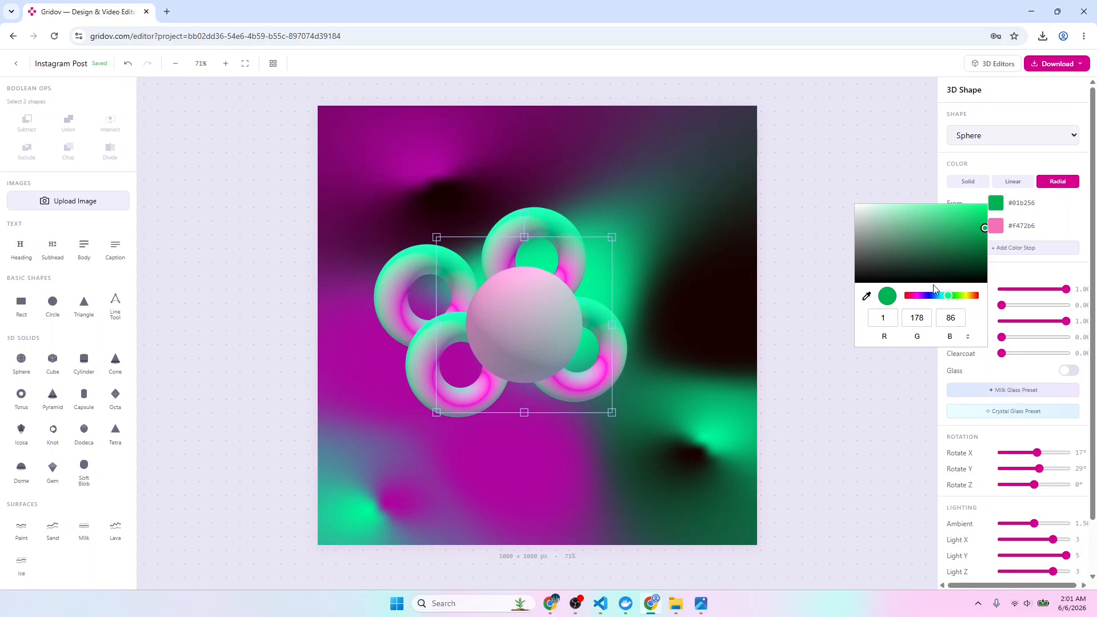
- Set the end colour of the sphere's radial gradient to purple #8100c7
{"action": "left_click", "coordinate": [1006, 228]}
{"action": "left_click_drag", "start_coordinate": [922, 230], "coordinate": [988, 244]}
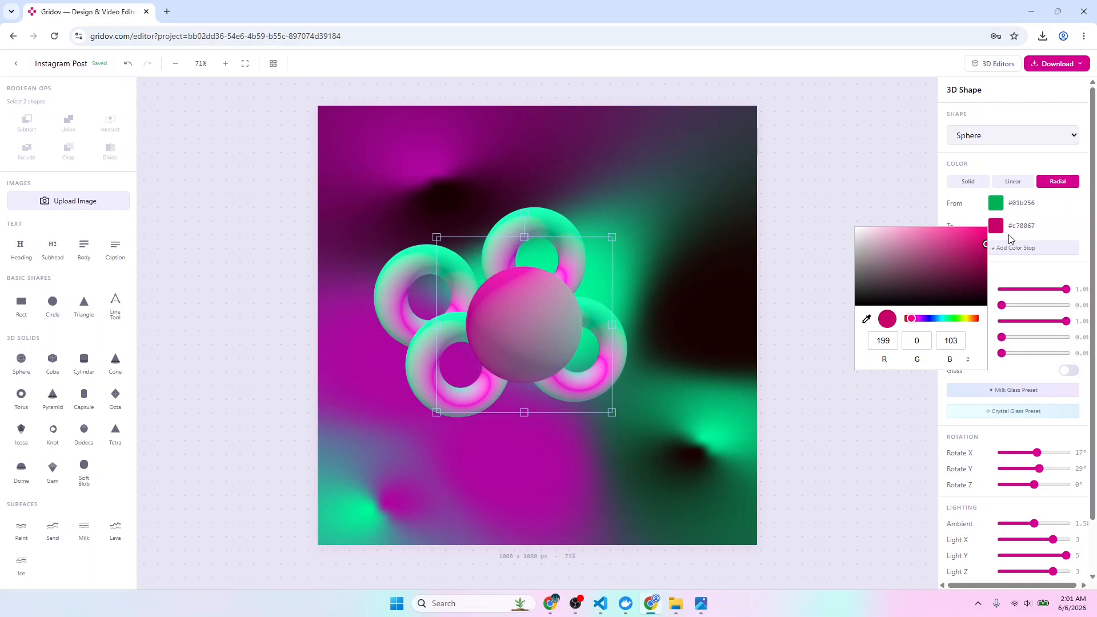
{"action": "left_click_drag", "start_coordinate": [914, 322], "coordinate": [922, 321]}
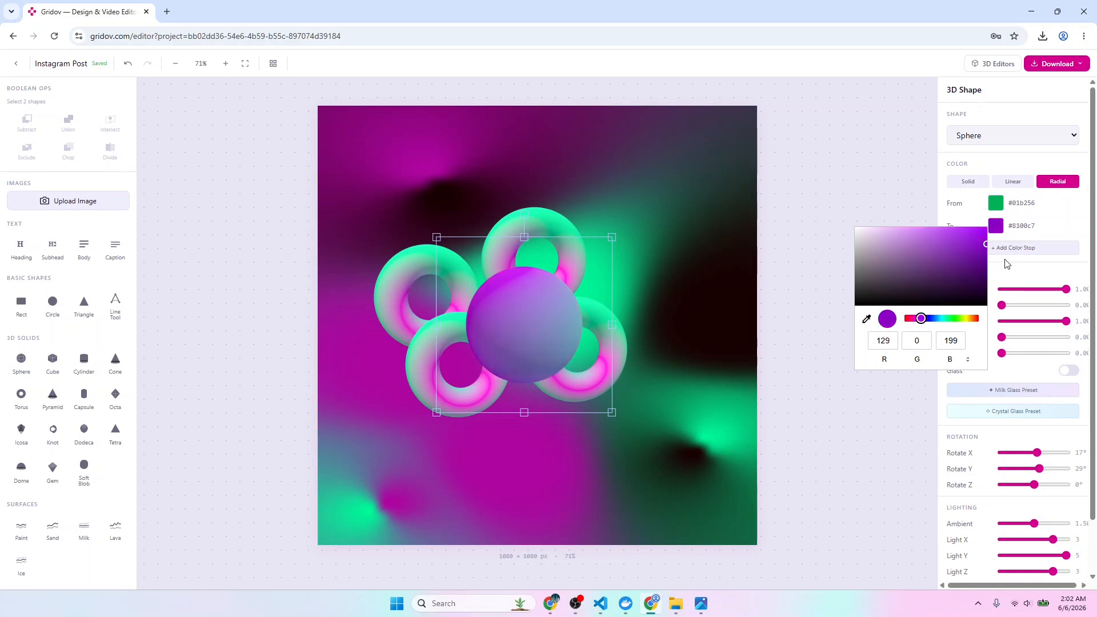
- Add a third colour stop to the sphere's gradient and set it to green #01c15e
{"action": "left_click", "coordinate": [1008, 248]}
{"action": "left_click", "coordinate": [995, 249]}
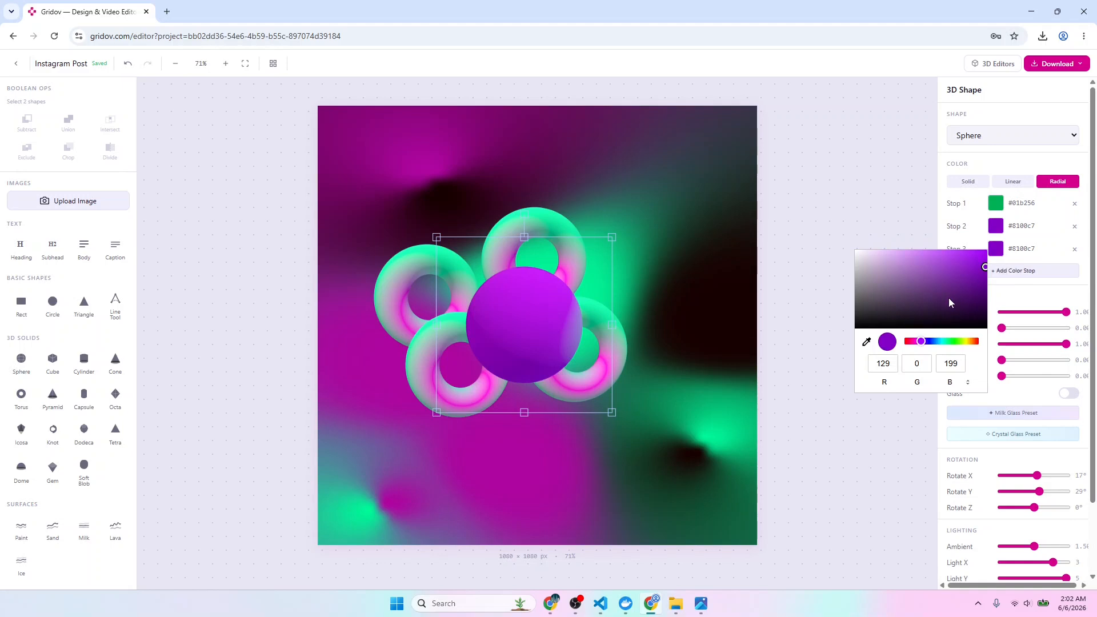
{"action": "left_click_drag", "start_coordinate": [921, 341], "coordinate": [949, 341]}
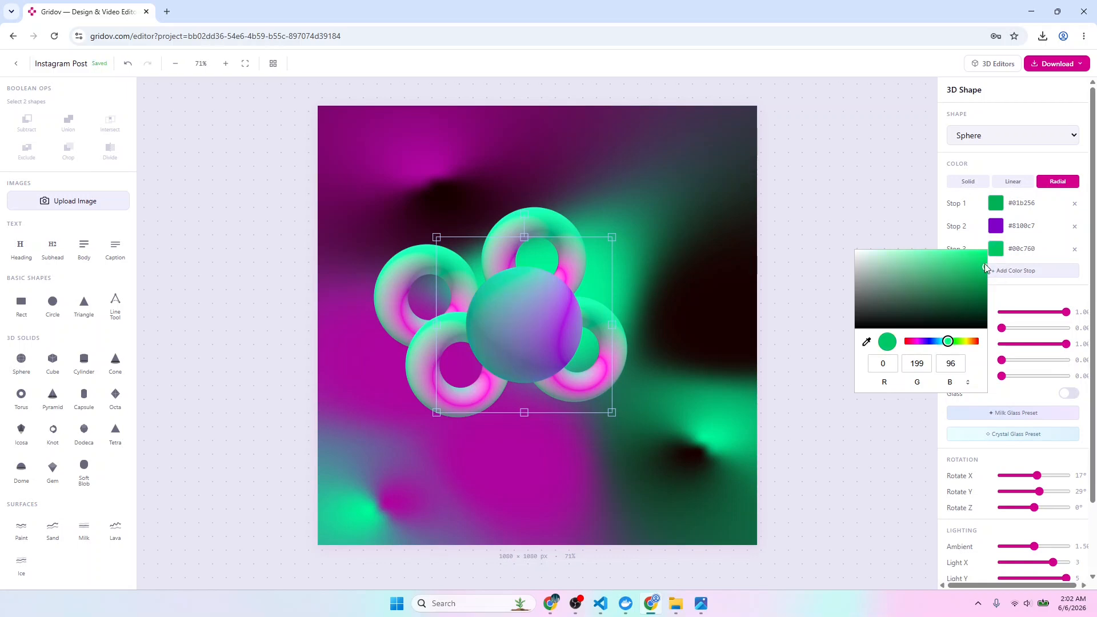
{"action": "left_click_drag", "start_coordinate": [985, 263], "coordinate": [984, 268]}
{"action": "left_click", "coordinate": [973, 244]}
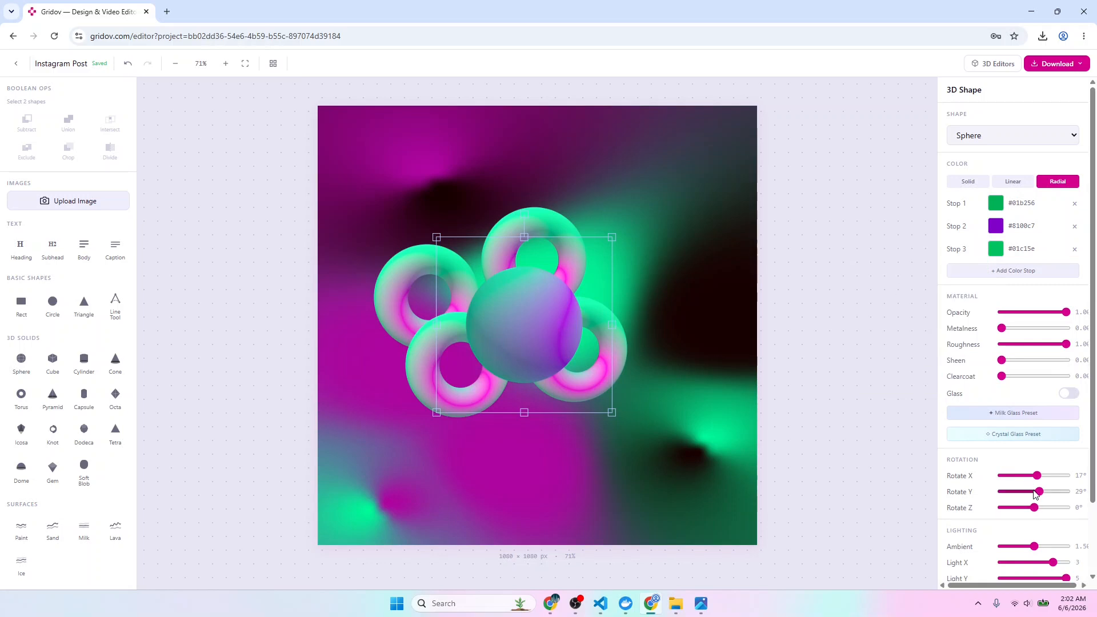
- Rotate the sphere to -37° about Y and 2° about Z, and shrink it to less than a ring's size
{"action": "left_click_drag", "start_coordinate": [1038, 491], "coordinate": [1027, 495]}
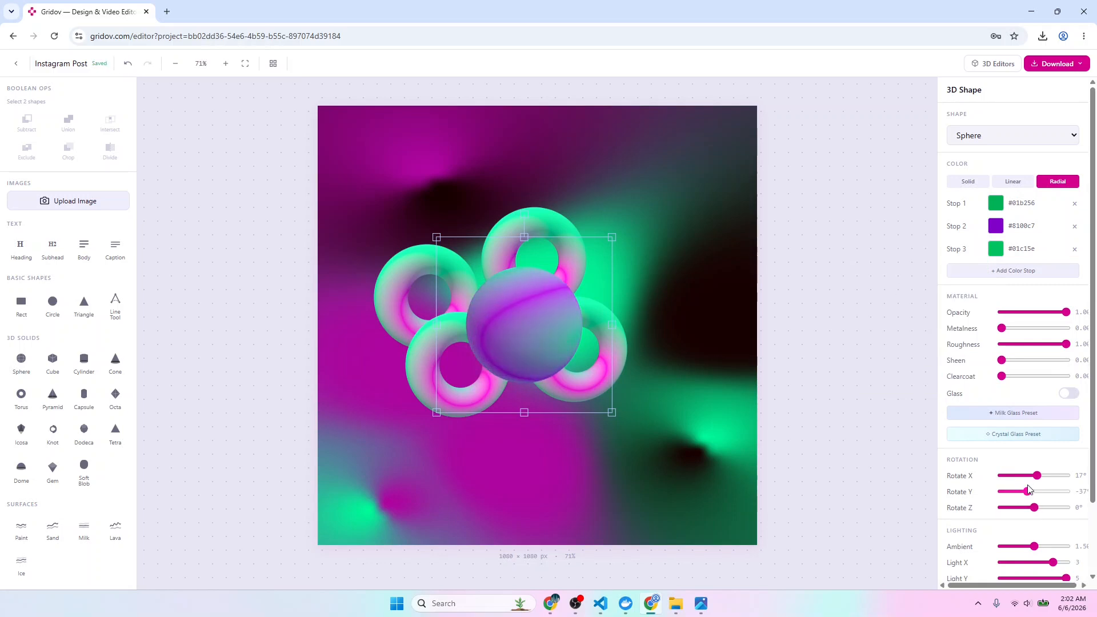
{"action": "left_click", "coordinate": [1034, 507]}
{"action": "left_click_drag", "start_coordinate": [613, 236], "coordinate": [562, 312]}
- Move the sphere just below the rings and shift the lower-right ring left so it overlaps the lower-left one
{"action": "left_click_drag", "start_coordinate": [505, 370], "coordinate": [515, 428]}
{"action": "left_click_drag", "start_coordinate": [569, 319], "coordinate": [517, 318]}
{"action": "left_click", "coordinate": [516, 426]}
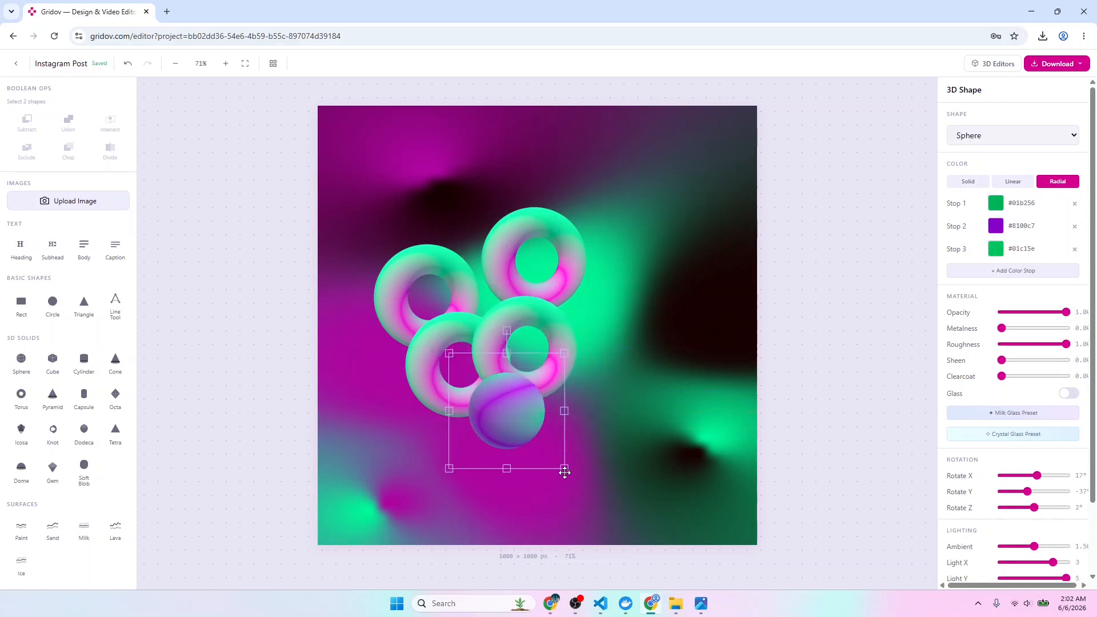
- Enlarge the sphere slightly and add a soft blob 3D shape to the right of the lower-right ring
{"action": "left_click_drag", "start_coordinate": [563, 468], "coordinate": [578, 482]}
{"action": "left_click", "coordinate": [649, 350]}
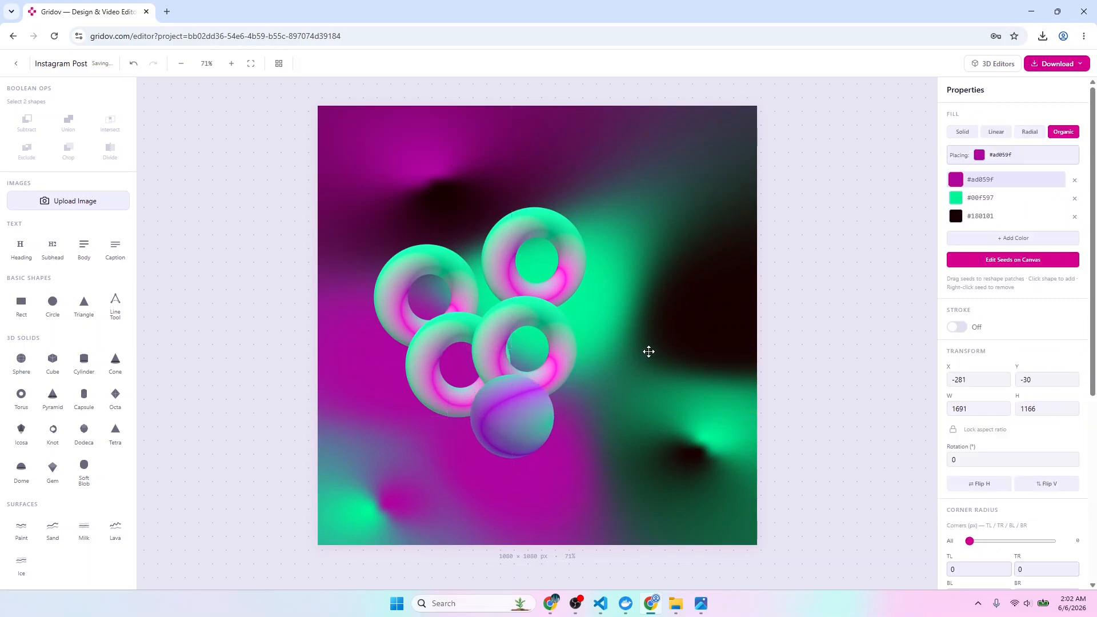
{"action": "left_click", "coordinate": [90, 484]}
{"action": "left_click_drag", "start_coordinate": [479, 250], "coordinate": [592, 309]}
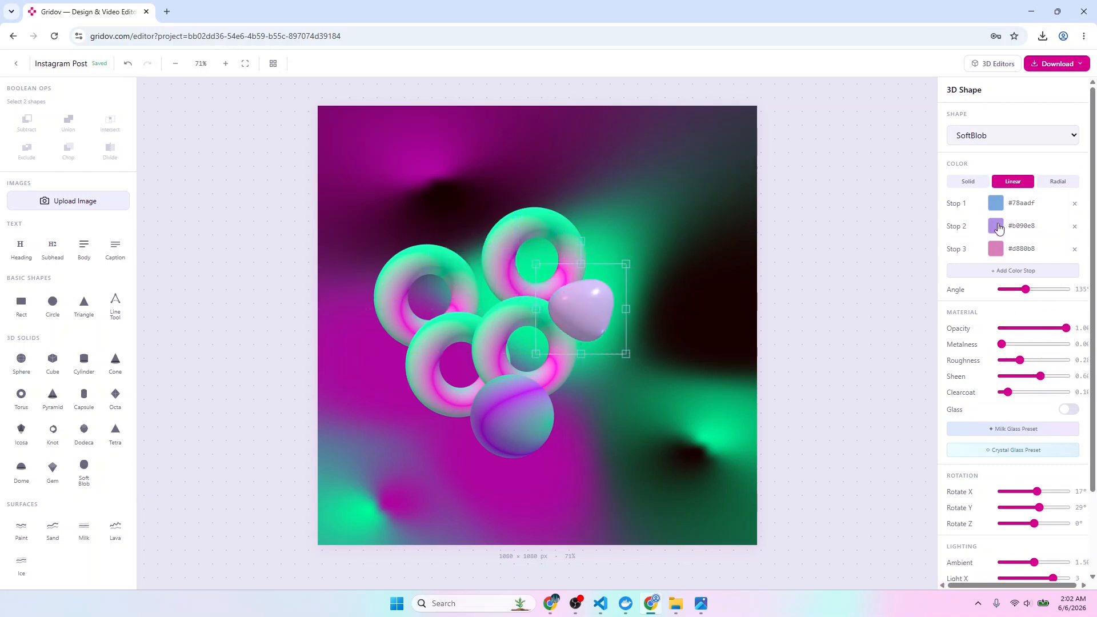
- Set the soft blob's first gradient stop to teal #05c29c and enlarge the blob beyond the sphere's size
{"action": "left_click", "coordinate": [996, 204]}
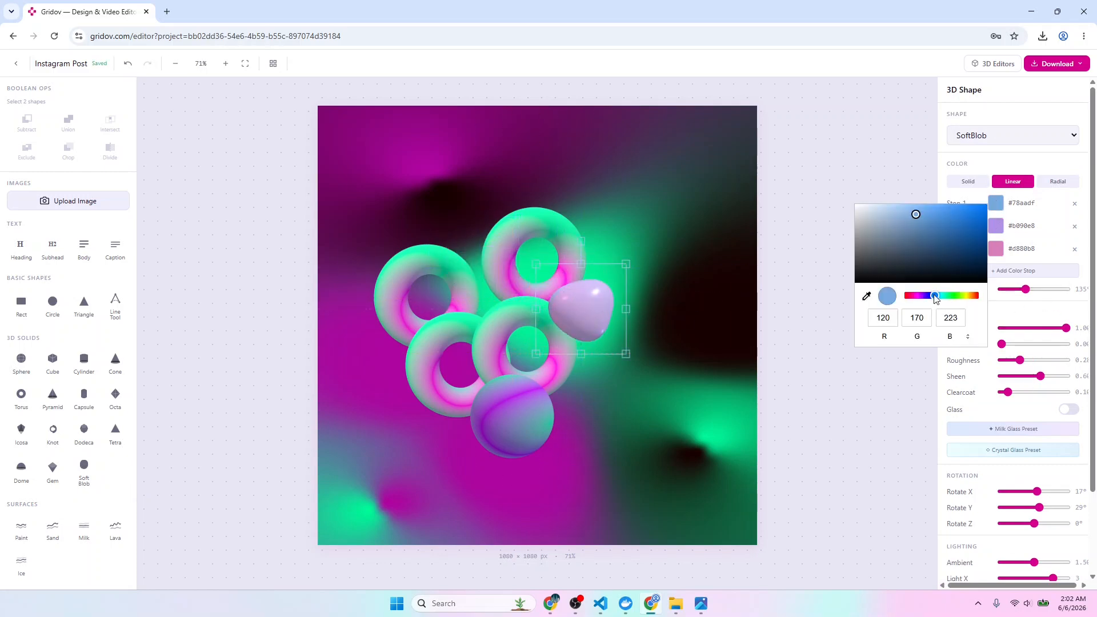
{"action": "left_click_drag", "start_coordinate": [936, 300], "coordinate": [944, 296]}
{"action": "left_click_drag", "start_coordinate": [916, 217], "coordinate": [982, 223]}
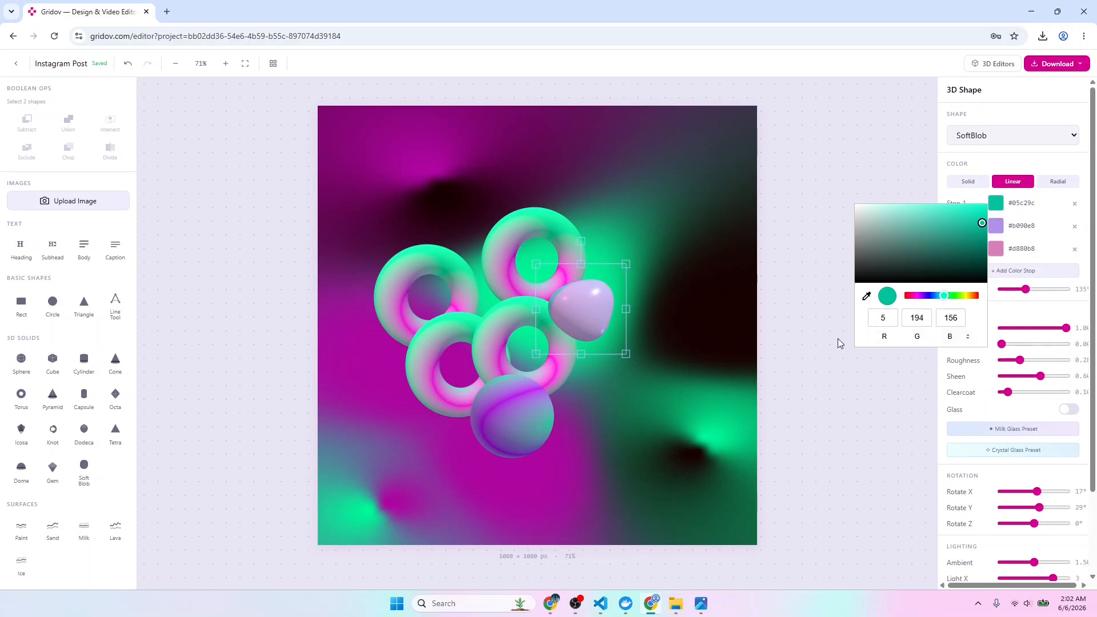
{"action": "left_click_drag", "start_coordinate": [625, 354], "coordinate": [652, 401]}
- Set the soft blob's second colour stop to purple #ae00ff and switch its gradient to radial
{"action": "left_click", "coordinate": [995, 227]}
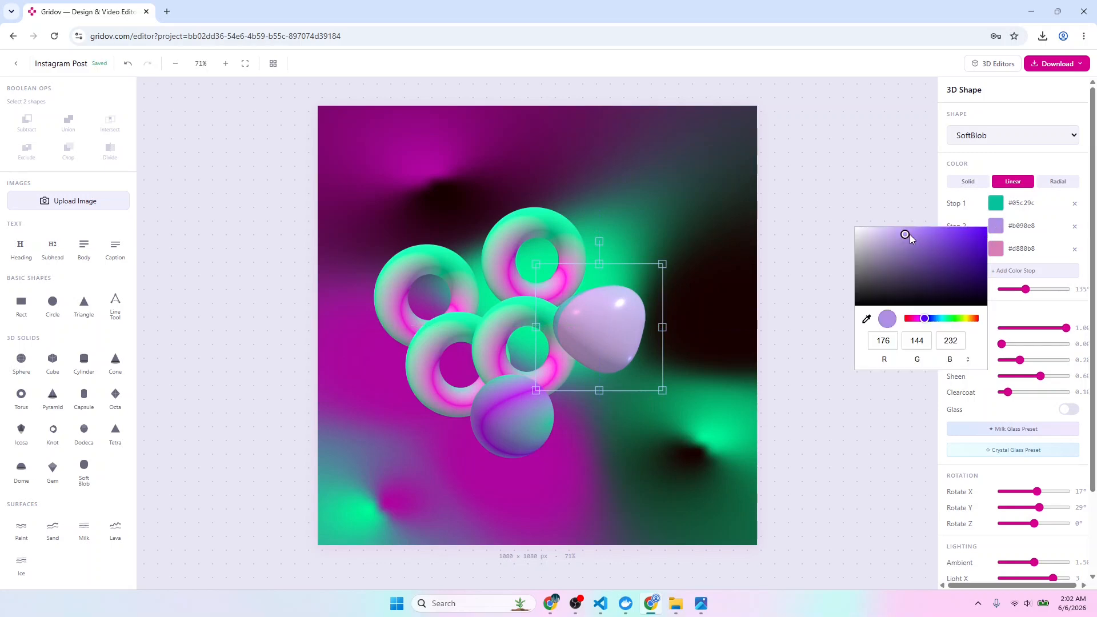
{"action": "left_click_drag", "start_coordinate": [909, 234], "coordinate": [991, 231]}
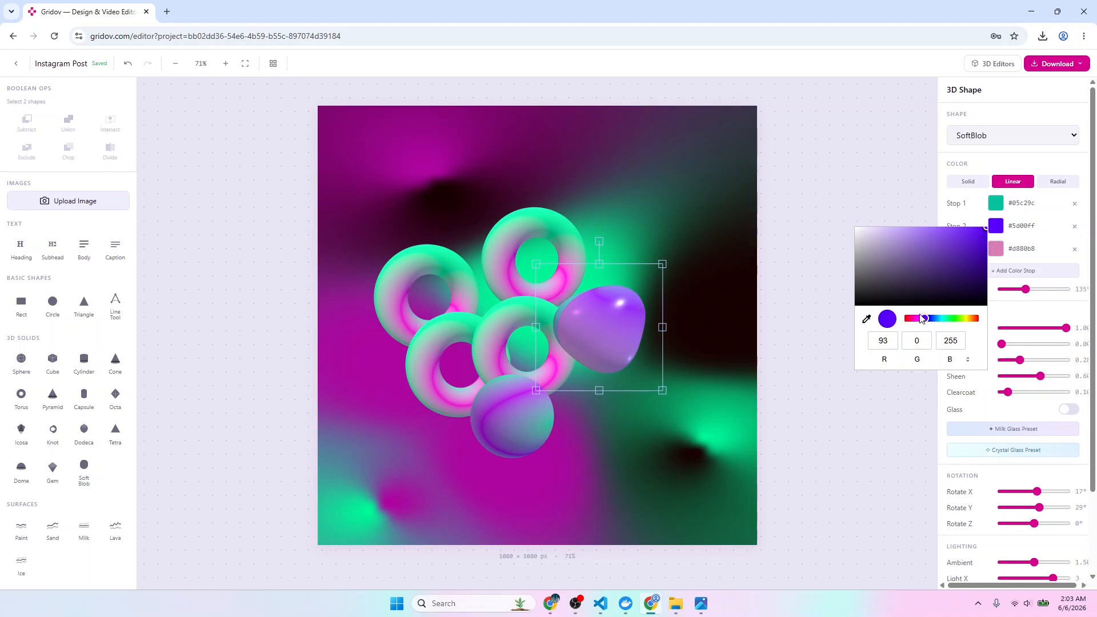
{"action": "left_click_drag", "start_coordinate": [922, 319], "coordinate": [920, 320]}
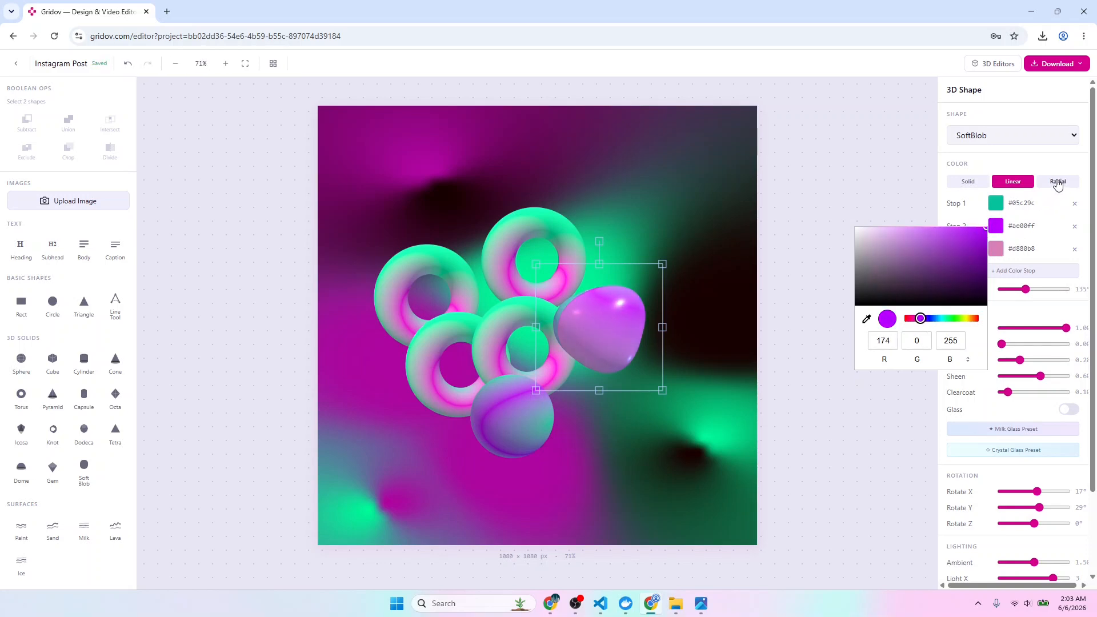
{"action": "left_click", "coordinate": [1057, 181]}
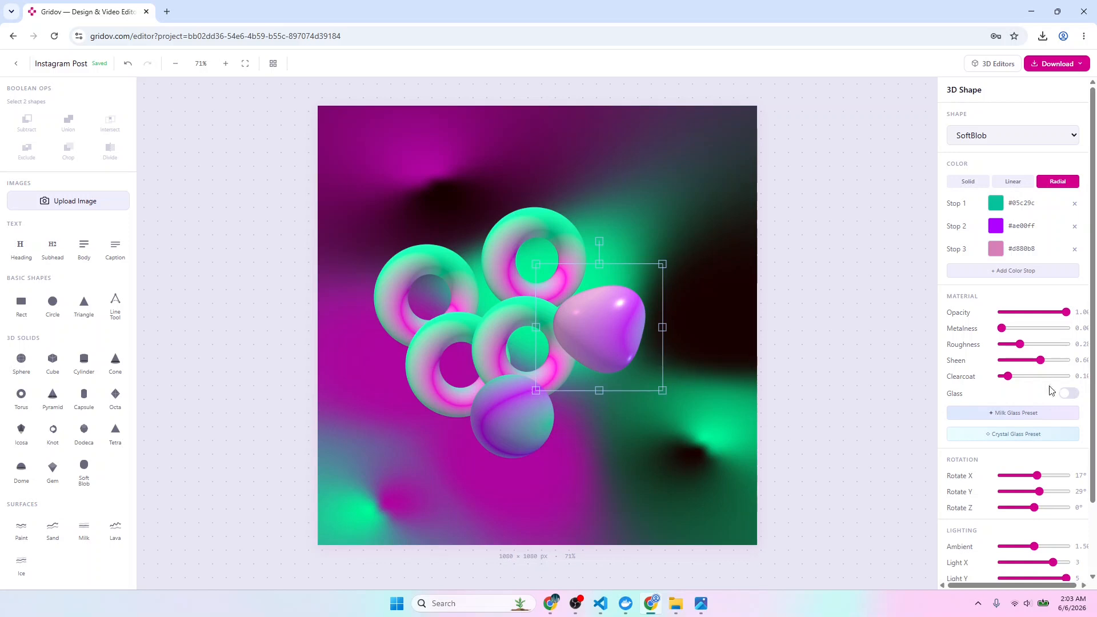
- Set the third colour stop of the soft blob's radial gradient to green #00c278
{"action": "left_click", "coordinate": [1009, 252]}
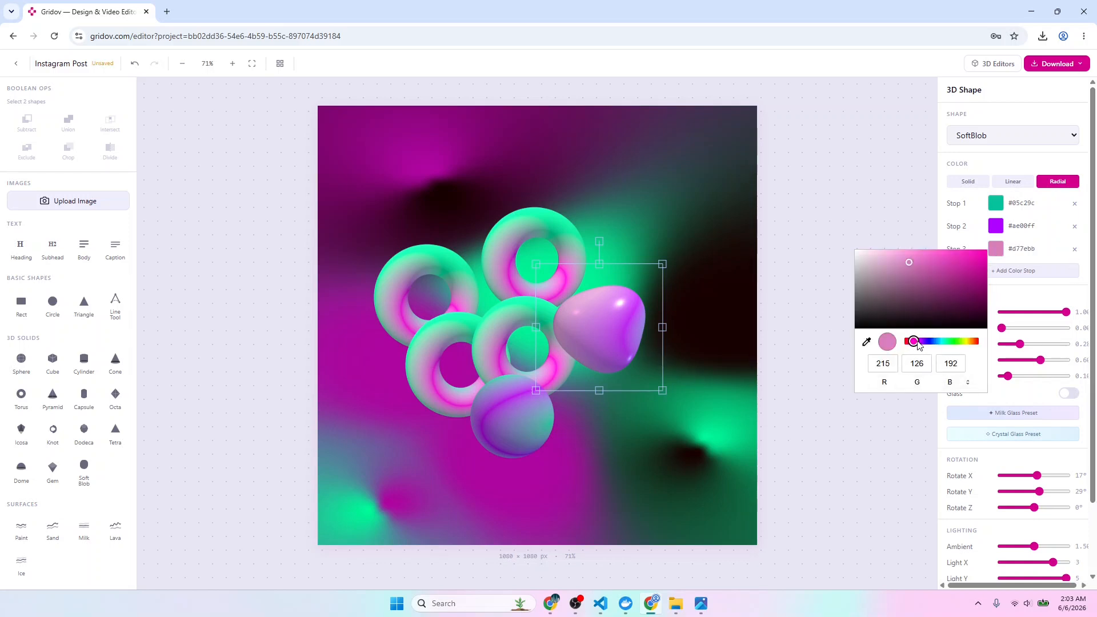
{"action": "left_click_drag", "start_coordinate": [913, 347], "coordinate": [948, 341]}
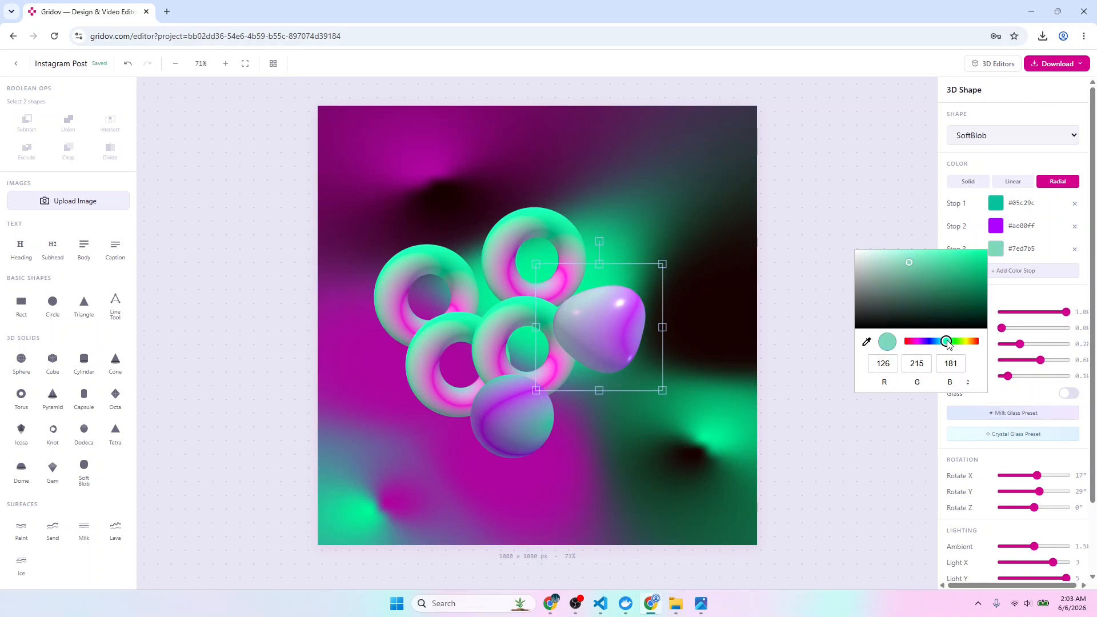
{"action": "left_click_drag", "start_coordinate": [910, 263], "coordinate": [1006, 270]}
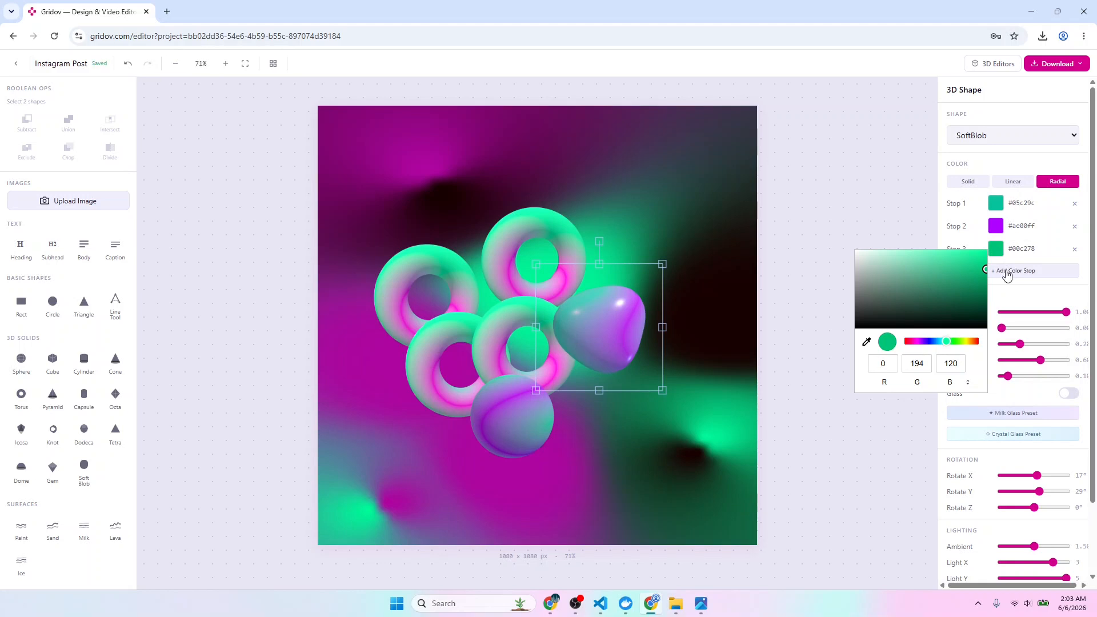
{"action": "left_click", "coordinate": [884, 449]}
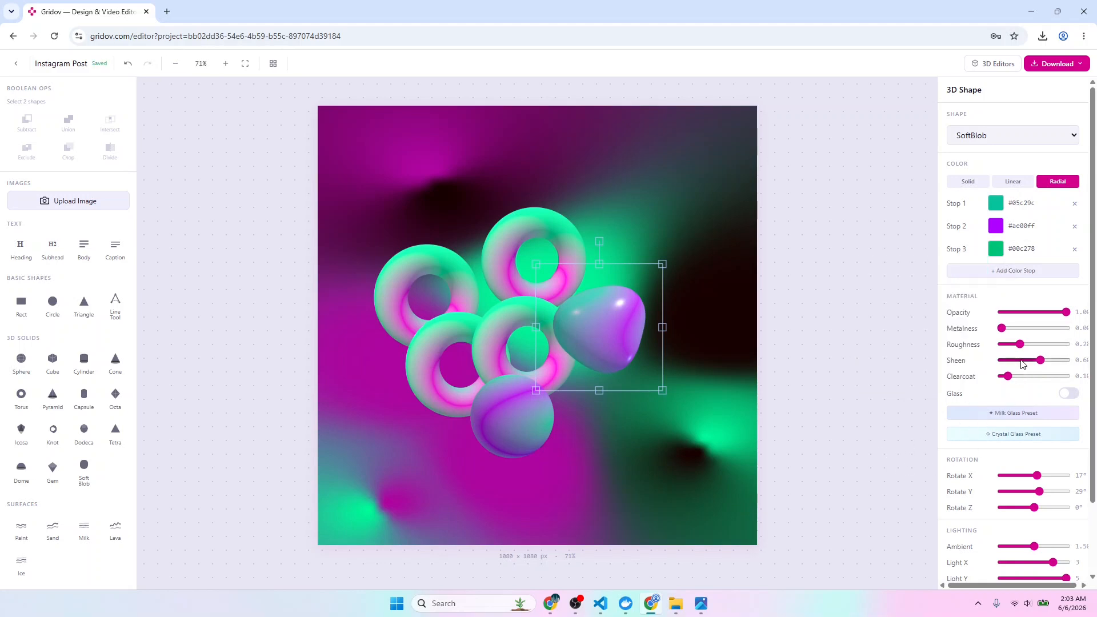
- Raise the soft blob's roughness to 1.00 and rotate it to -2° about Y
{"action": "left_click_drag", "start_coordinate": [1021, 349], "coordinate": [1071, 346]}
{"action": "scroll", "coordinate": [978, 460], "scroll_direction": "down", "scroll_amount": 2}
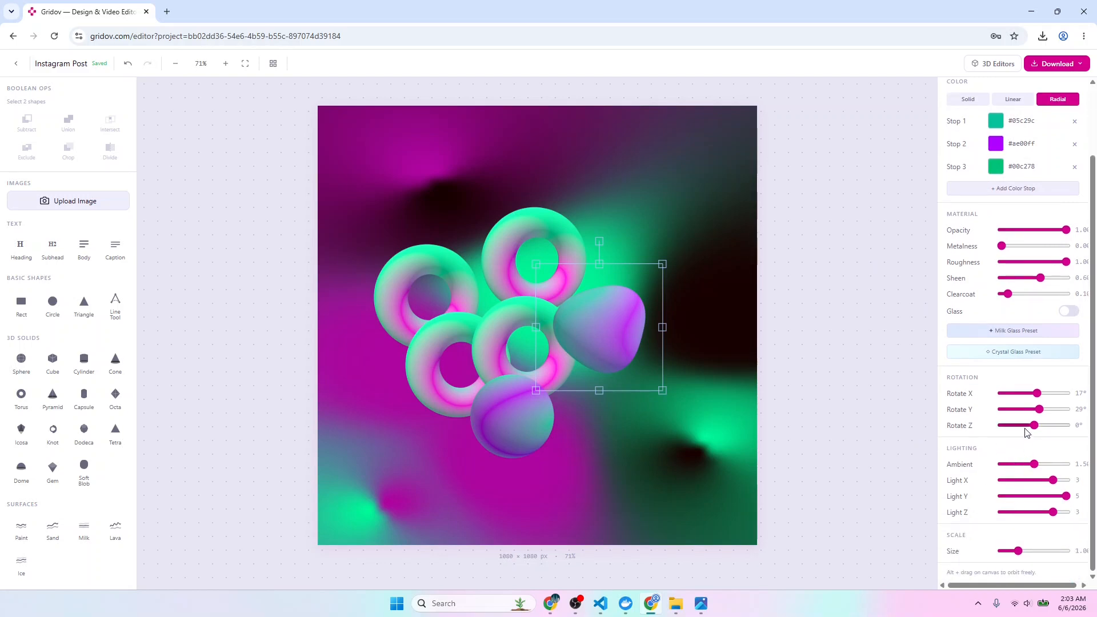
{"action": "left_click_drag", "start_coordinate": [1035, 414], "coordinate": [1035, 415]}
- Rearrange the cluster by shifting the two right rings and upper-left ring rightward, with the soft blob lowered beside the sphere
{"action": "left_click_drag", "start_coordinate": [615, 350], "coordinate": [607, 398]}
{"action": "mouse_move", "coordinate": [557, 335]}
{"action": "left_mouse_down"}
{"action": "mouse_move", "coordinate": [578, 330]}
{"action": "mouse_move", "coordinate": [575, 346]}
{"action": "left_mouse_up"}
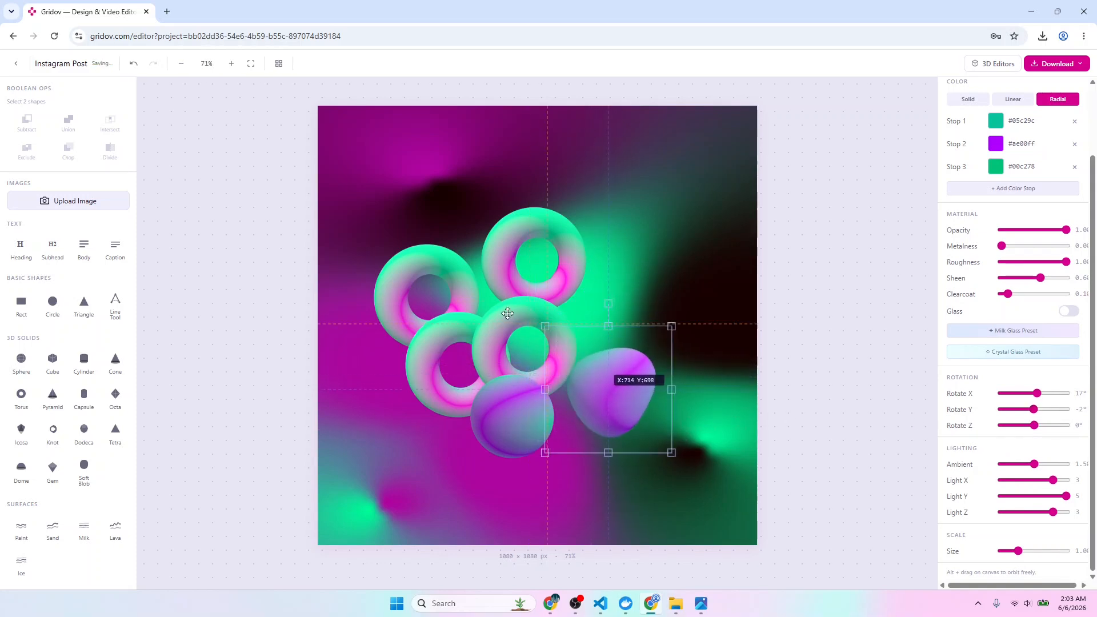
{"action": "left_click_drag", "start_coordinate": [507, 313], "coordinate": [552, 314]}
{"action": "left_click_drag", "start_coordinate": [540, 228], "coordinate": [565, 236]}
{"action": "left_click_drag", "start_coordinate": [426, 258], "coordinate": [457, 258]}
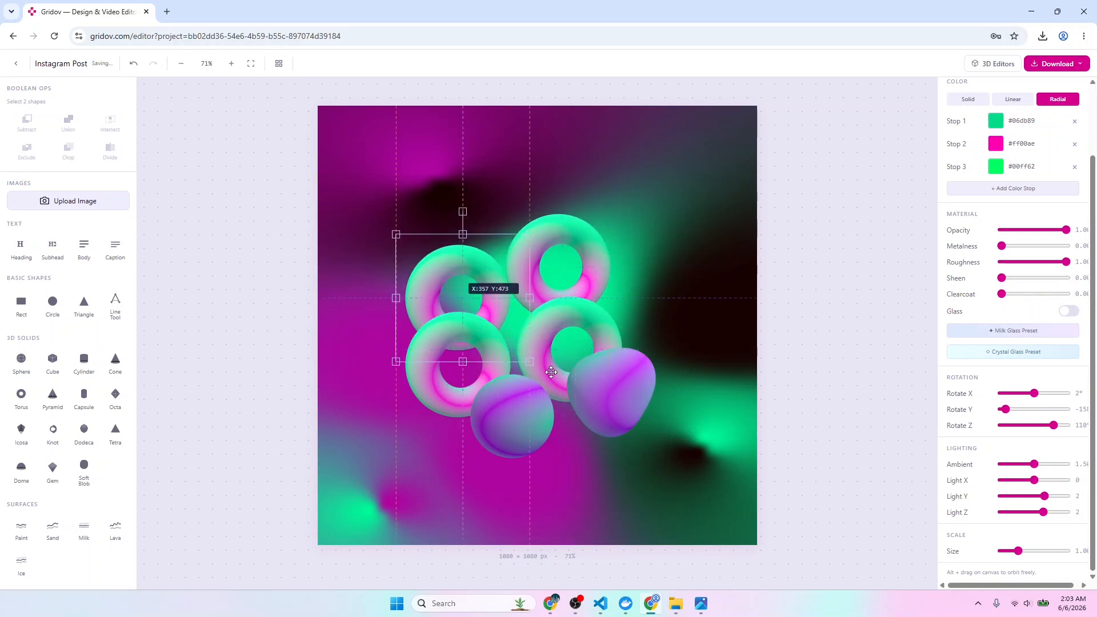
{"action": "left_click_drag", "start_coordinate": [608, 398], "coordinate": [609, 407]}
{"action": "left_click_drag", "start_coordinate": [516, 425], "coordinate": [514, 428]}
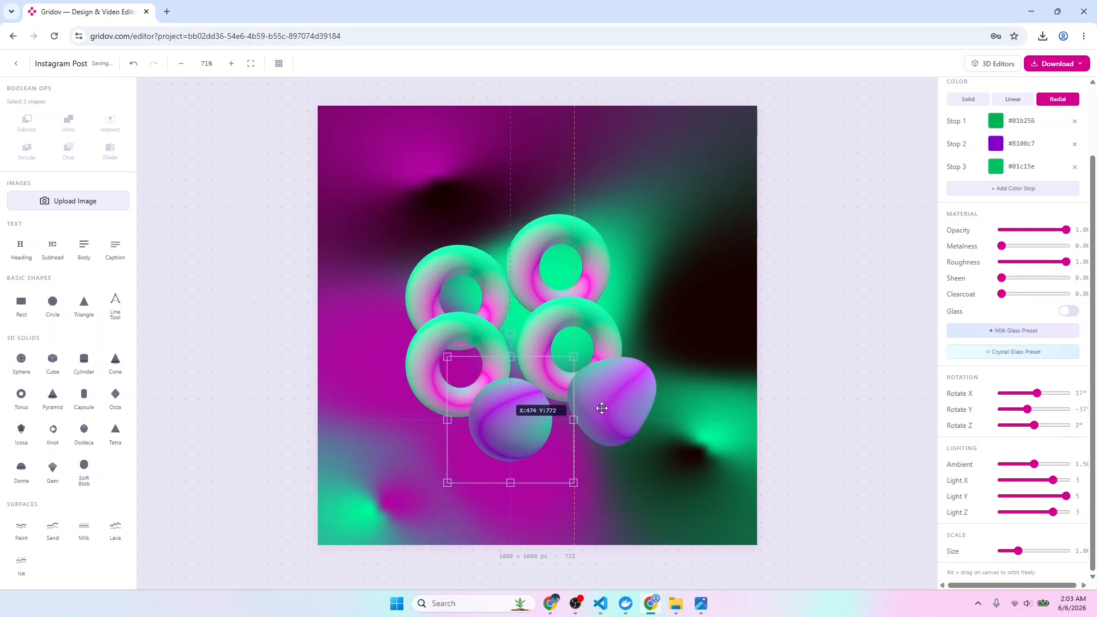
{"action": "left_click_drag", "start_coordinate": [603, 406], "coordinate": [599, 417]}
{"action": "left_click", "coordinate": [407, 220]}
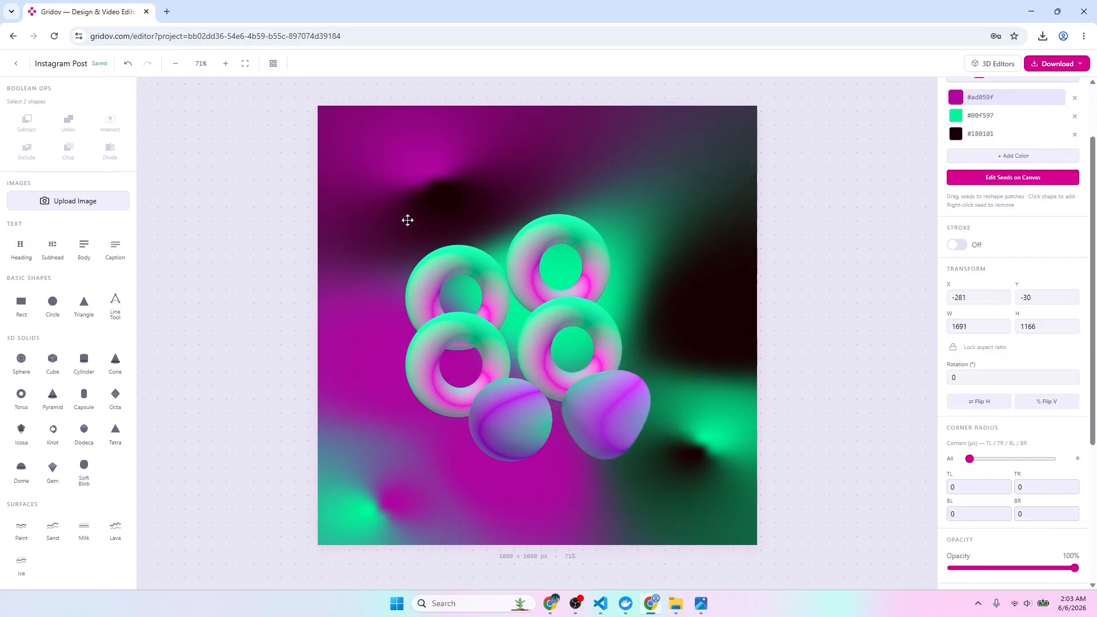
- Check the reference image design (7).jpg in Photos and place a duplicate of the sphere over the upper-right ring's edge
{"action": "left_click", "coordinate": [701, 603]}
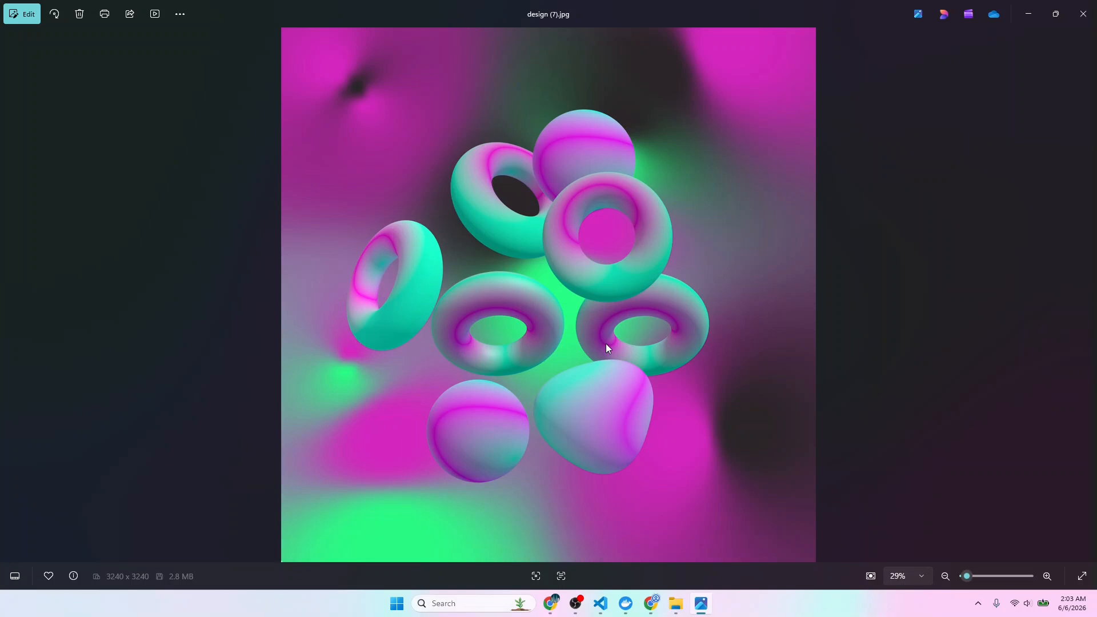
{"action": "left_click", "coordinate": [1027, 14]}
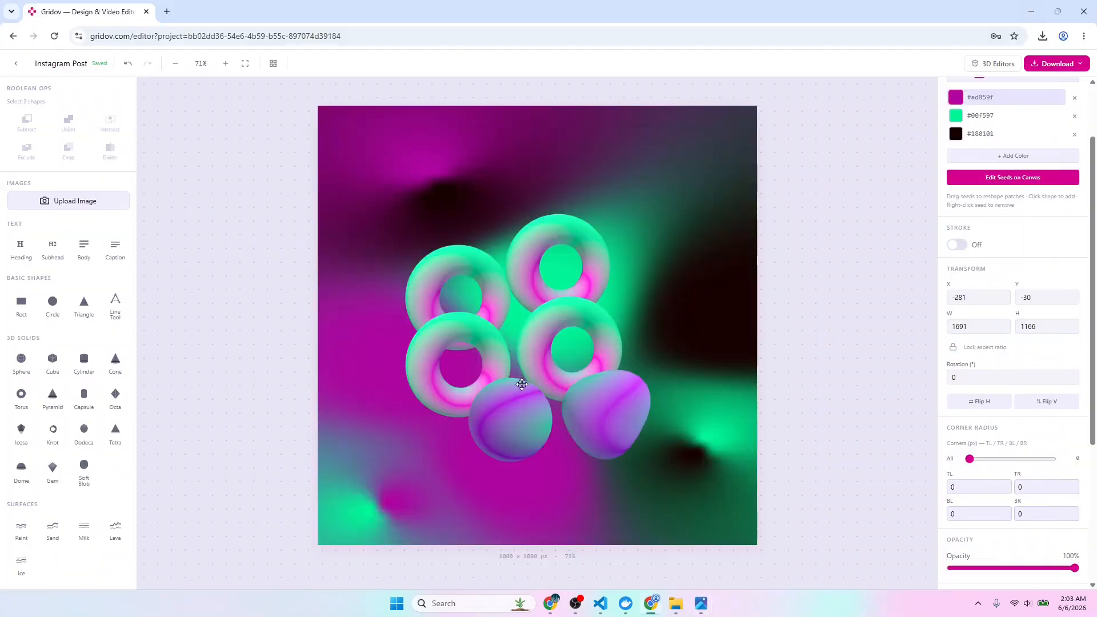
{"action": "left_click", "coordinate": [526, 415]}
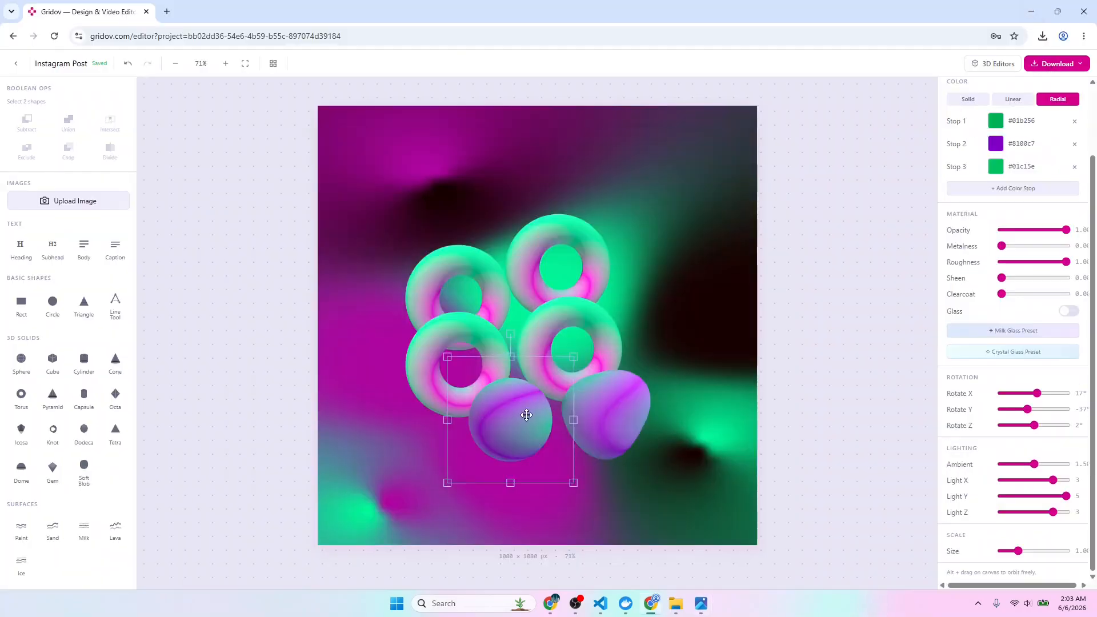
{"action": "left_click_drag", "start_coordinate": [527, 415], "coordinate": [621, 216]}
- Recheck the reference image in Photos and place a duplicate of the lower-right ring to its upper right
{"action": "left_click", "coordinate": [702, 603]}
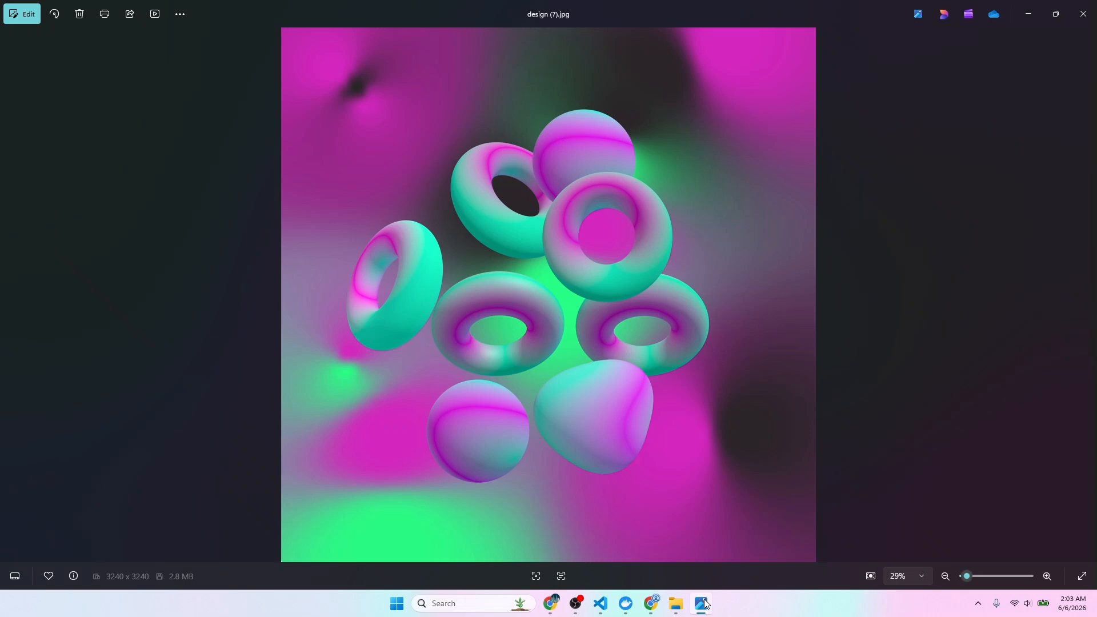
{"action": "left_click", "coordinate": [703, 604]}
{"action": "left_click", "coordinate": [544, 321]}
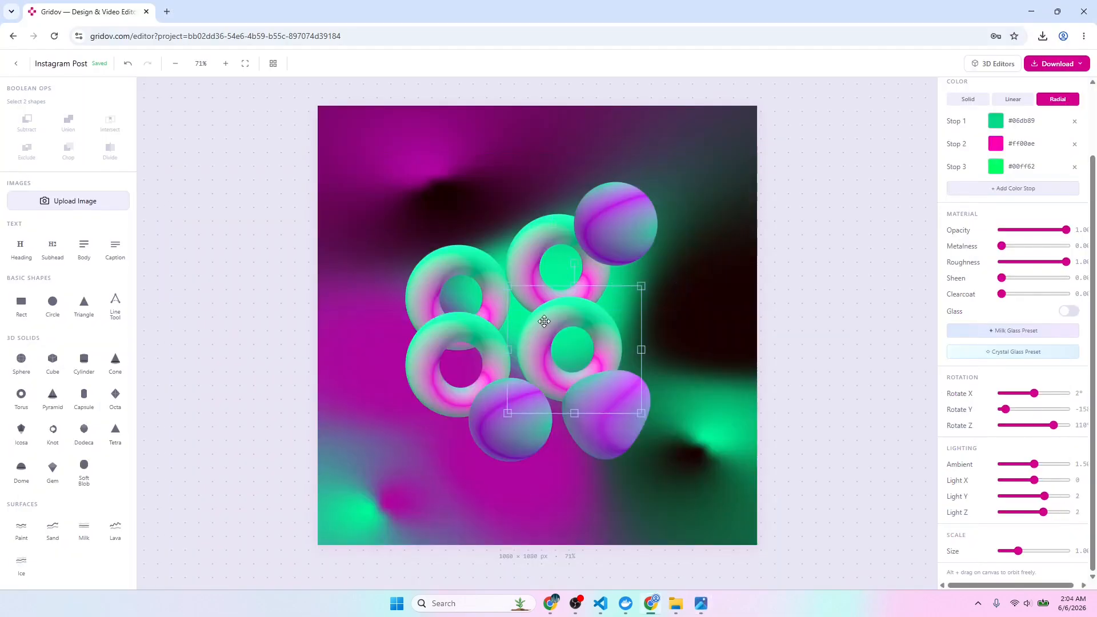
{"action": "left_click_drag", "start_coordinate": [544, 321], "coordinate": [623, 294]}
- Set the top ring's Light X to 2 and Rotate X to 119°, and move it up beside the upper sphere
{"action": "left_click", "coordinate": [533, 241]}
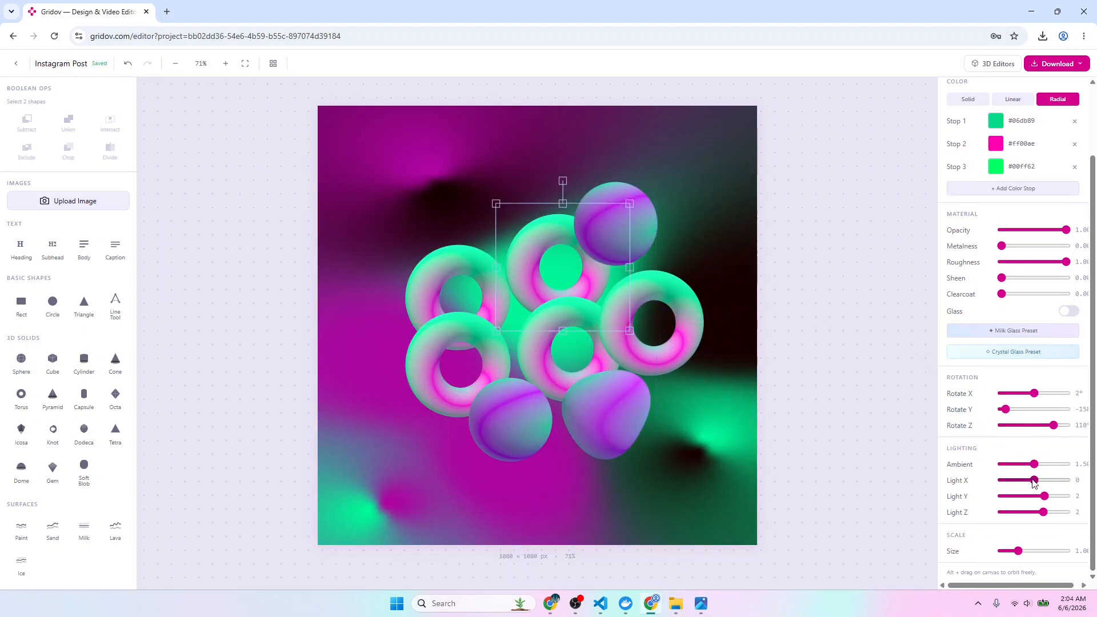
{"action": "mouse_move", "coordinate": [1035, 480]}
{"action": "left_mouse_down"}
{"action": "mouse_move", "coordinate": [1019, 481]}
{"action": "mouse_move", "coordinate": [1045, 484]}
{"action": "left_mouse_up"}
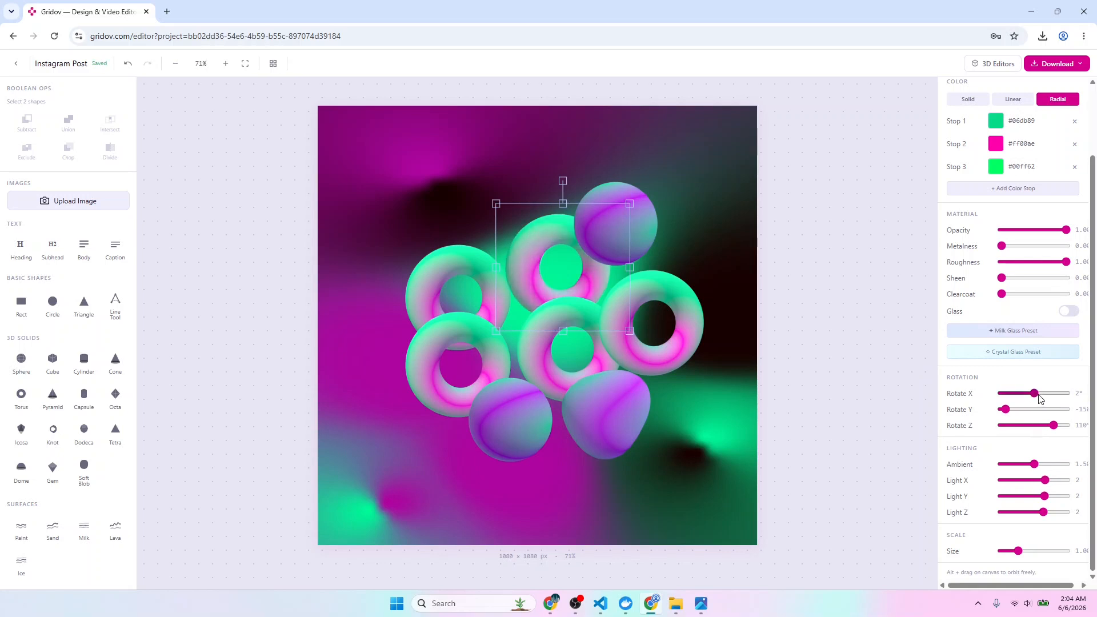
{"action": "left_click_drag", "start_coordinate": [1034, 394], "coordinate": [1056, 408]}
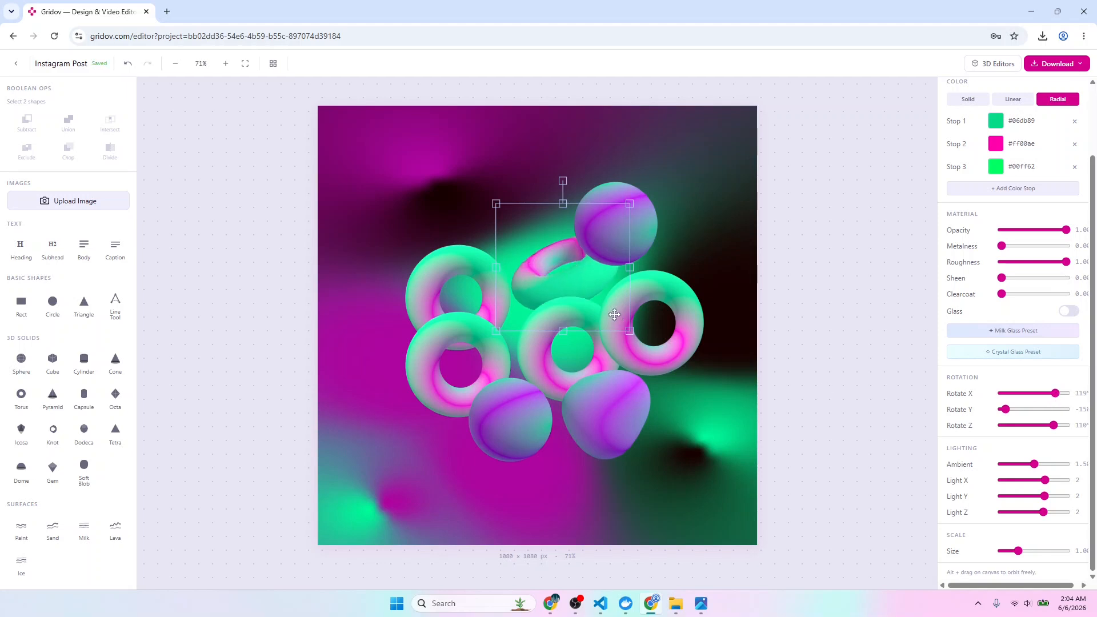
{"action": "left_click_drag", "start_coordinate": [614, 314], "coordinate": [535, 249]}
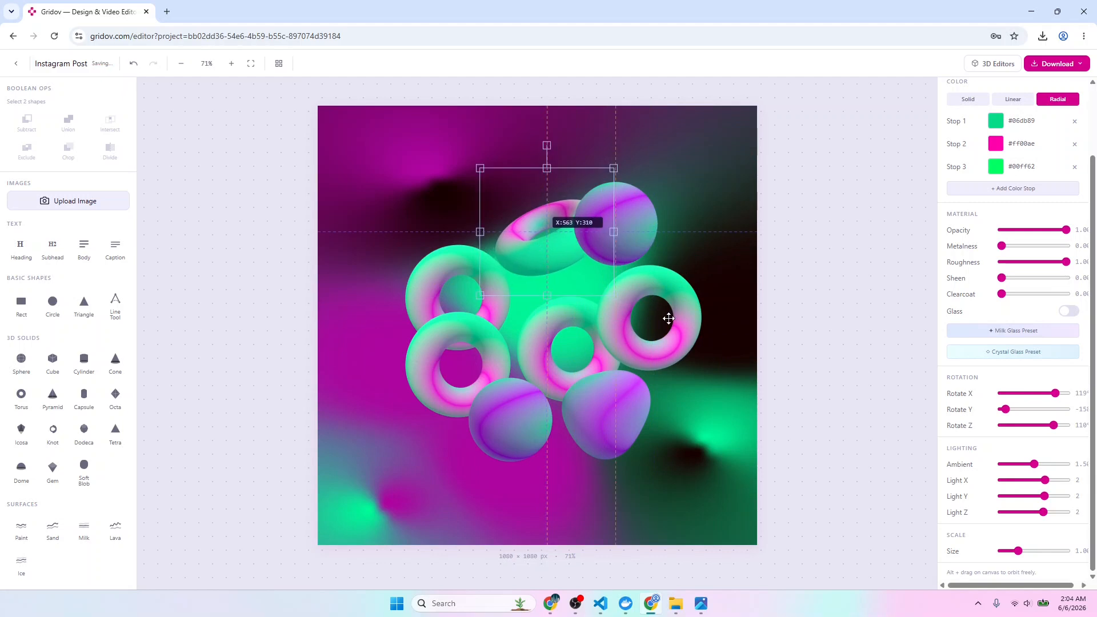
- Turn the far-right ring nearly edge-on by rotating it about the Y and X axes
{"action": "left_click", "coordinate": [668, 318]}
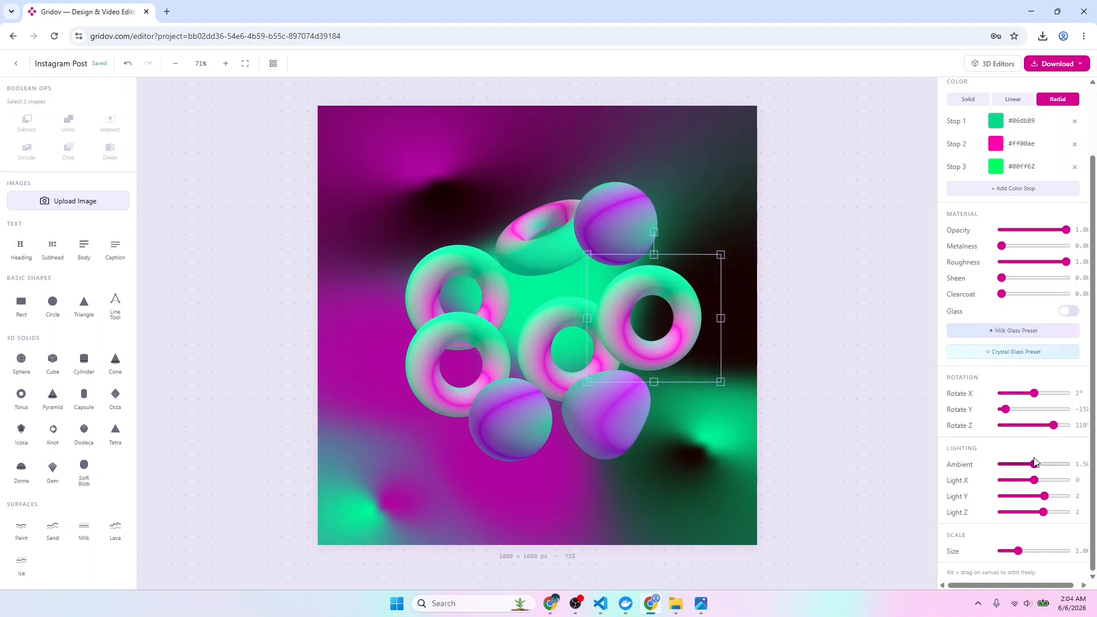
{"action": "left_click_drag", "start_coordinate": [1011, 413], "coordinate": [1017, 411]}
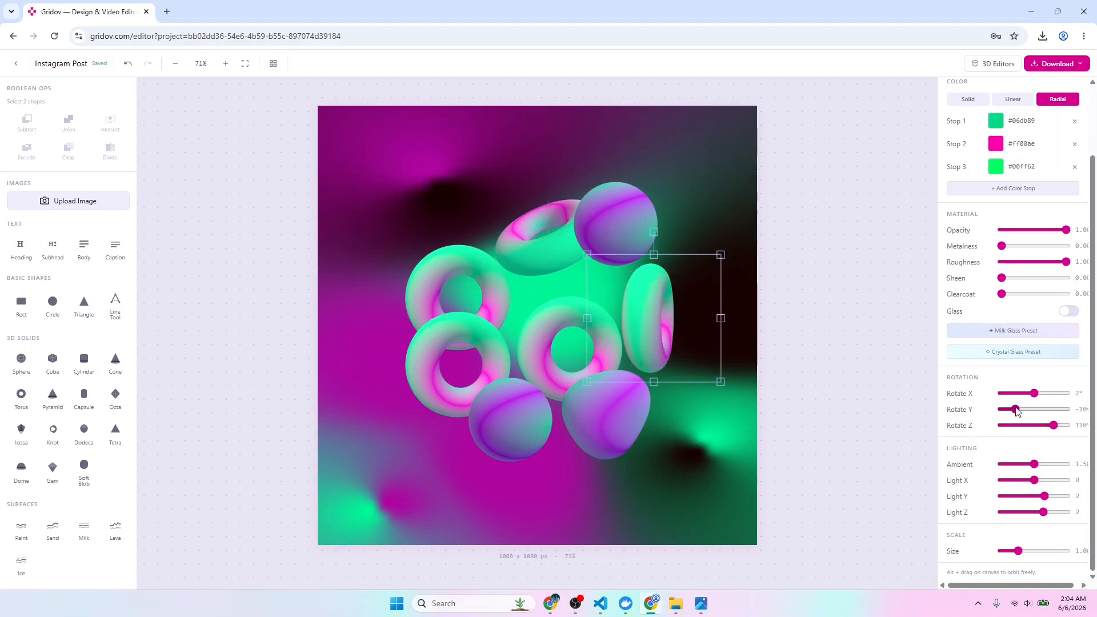
{"action": "left_click_drag", "start_coordinate": [1034, 393], "coordinate": [980, 395]}
- Raise the centre ring and rotate it to -62° about Y, and reposition the lower-left and top rings around it
{"action": "left_click_drag", "start_coordinate": [508, 328], "coordinate": [513, 305]}
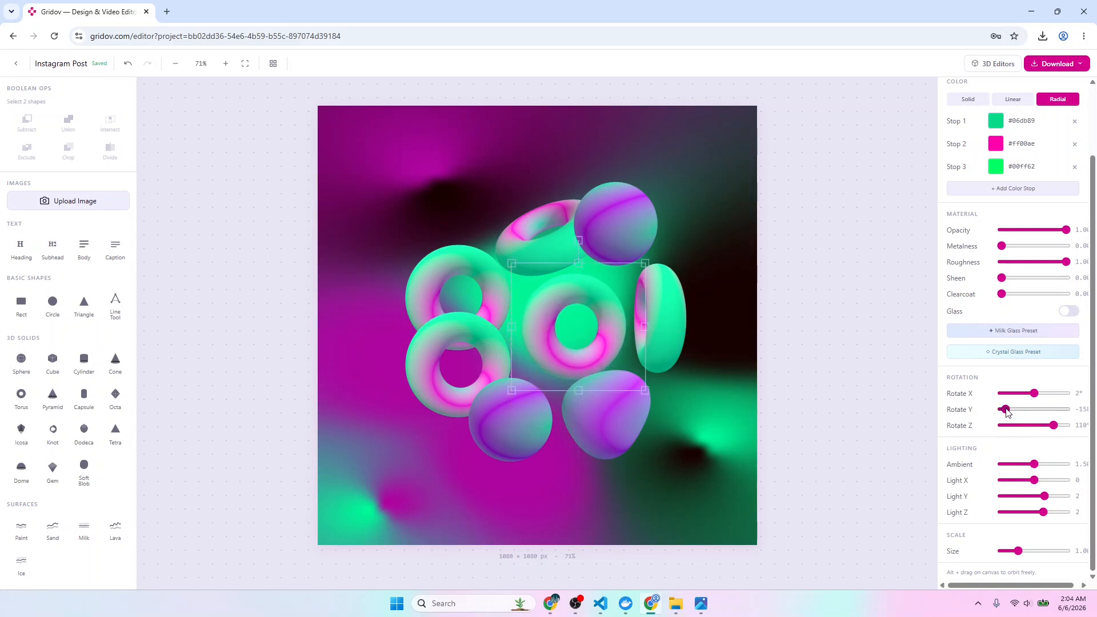
{"action": "left_click_drag", "start_coordinate": [1006, 409], "coordinate": [1016, 428]}
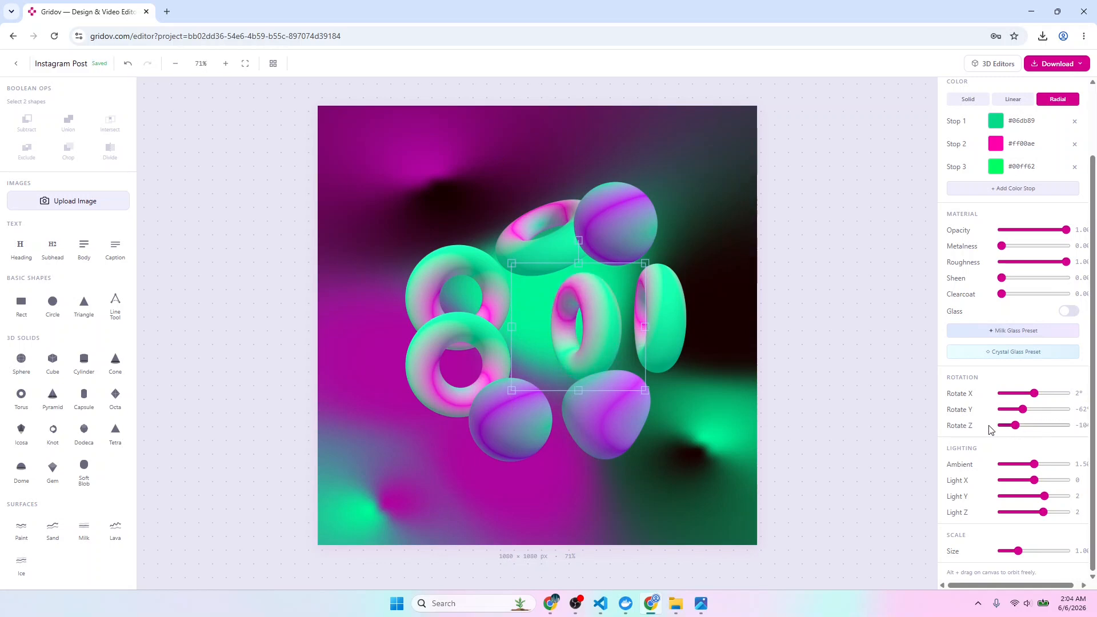
{"action": "left_click_drag", "start_coordinate": [507, 364], "coordinate": [538, 350]}
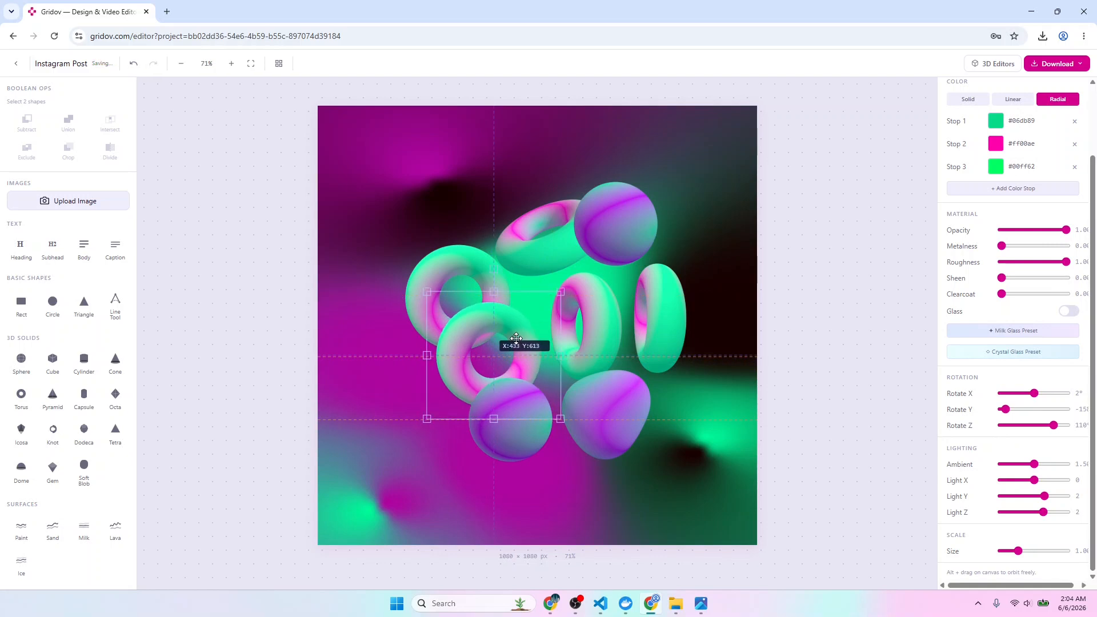
{"action": "left_click_drag", "start_coordinate": [552, 258], "coordinate": [535, 250]}
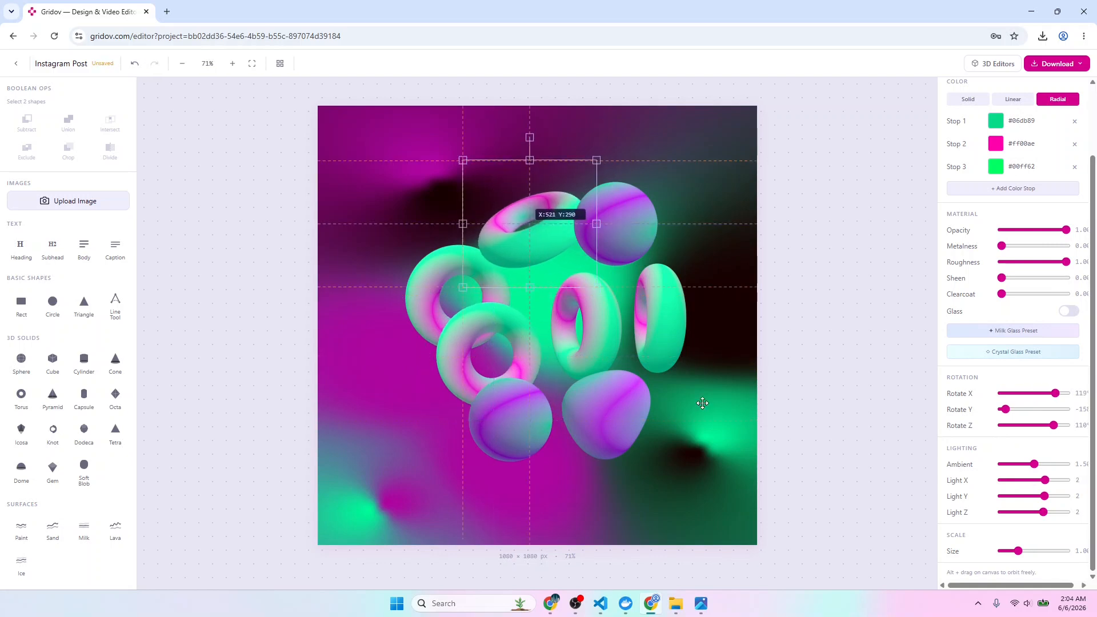
- Compare with the reference image in Photos and rotate the top ring so its opening faces further forward
{"action": "left_click", "coordinate": [707, 604]}
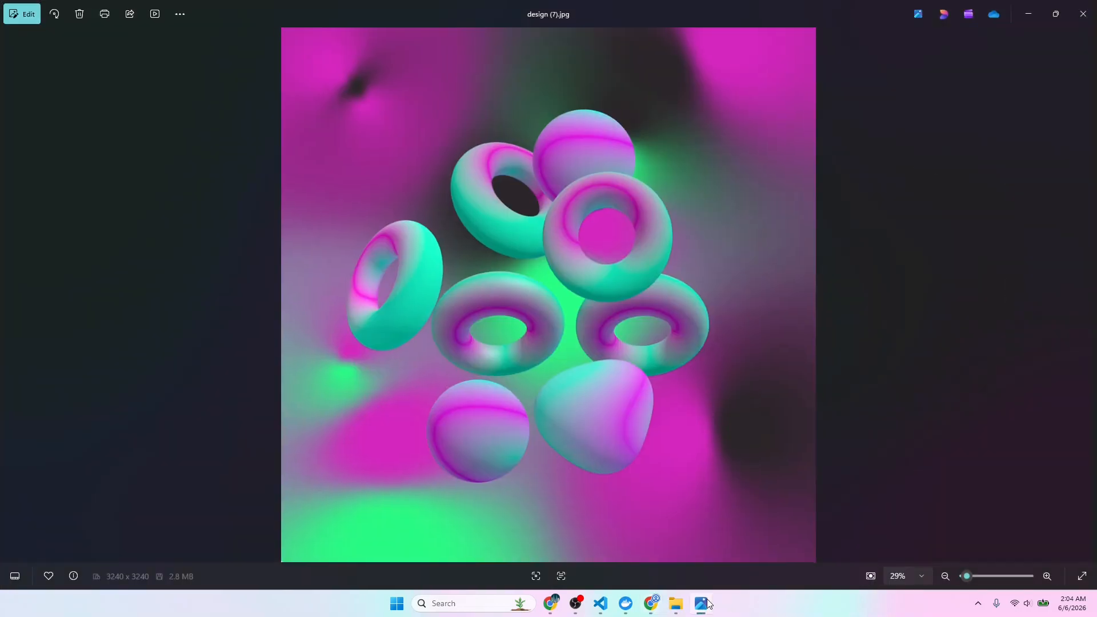
{"action": "left_click", "coordinate": [700, 603]}
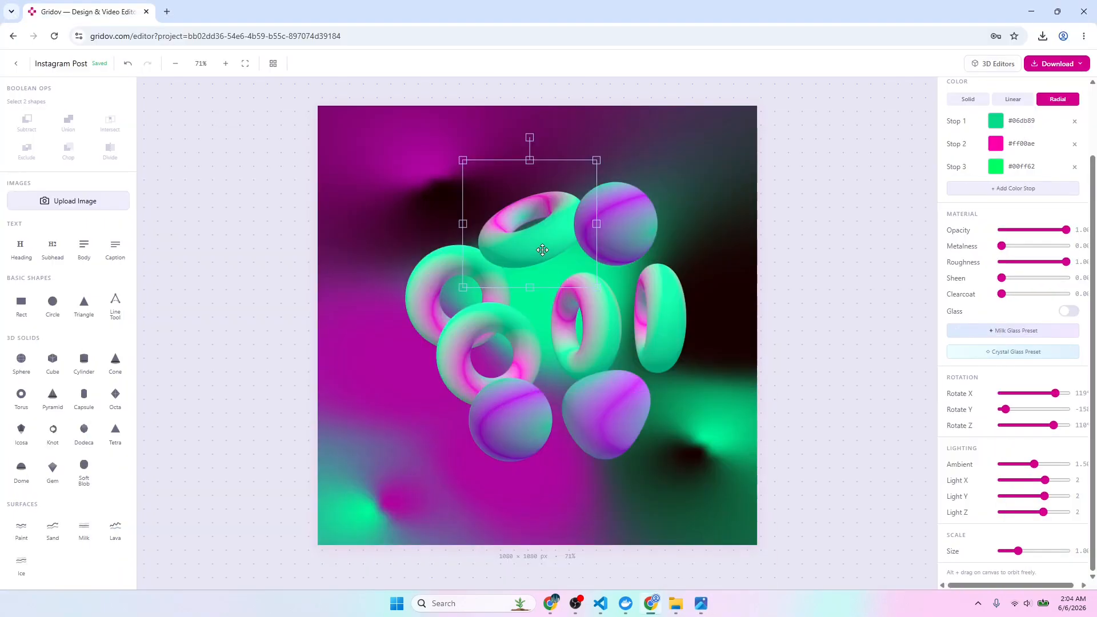
{"action": "left_click_drag", "start_coordinate": [1005, 409], "coordinate": [1036, 414]}
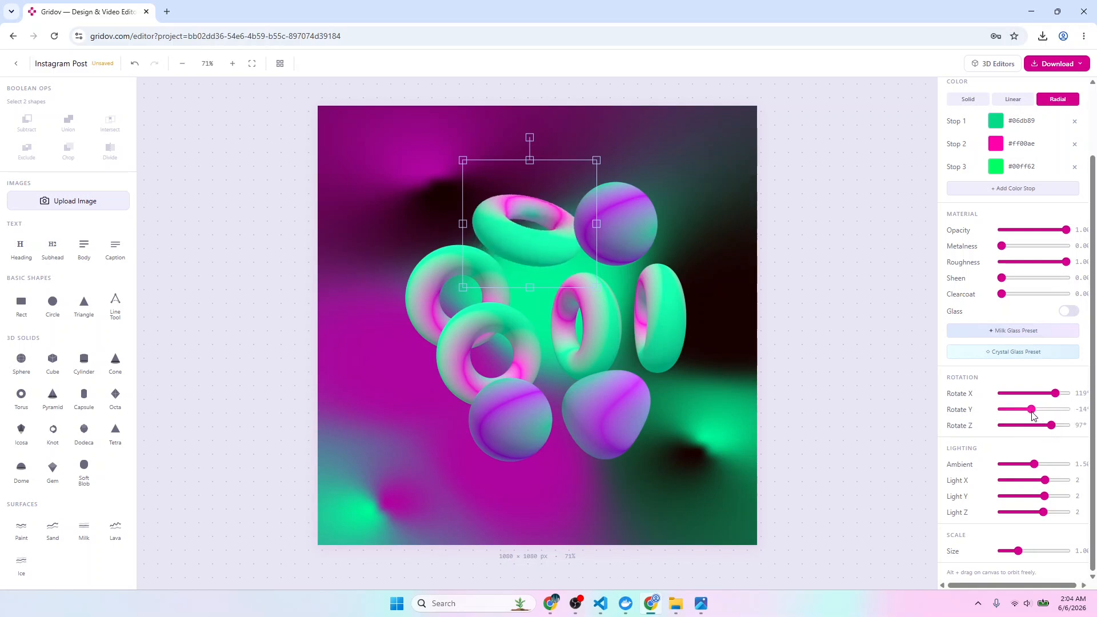
{"action": "left_click", "coordinate": [700, 606]}
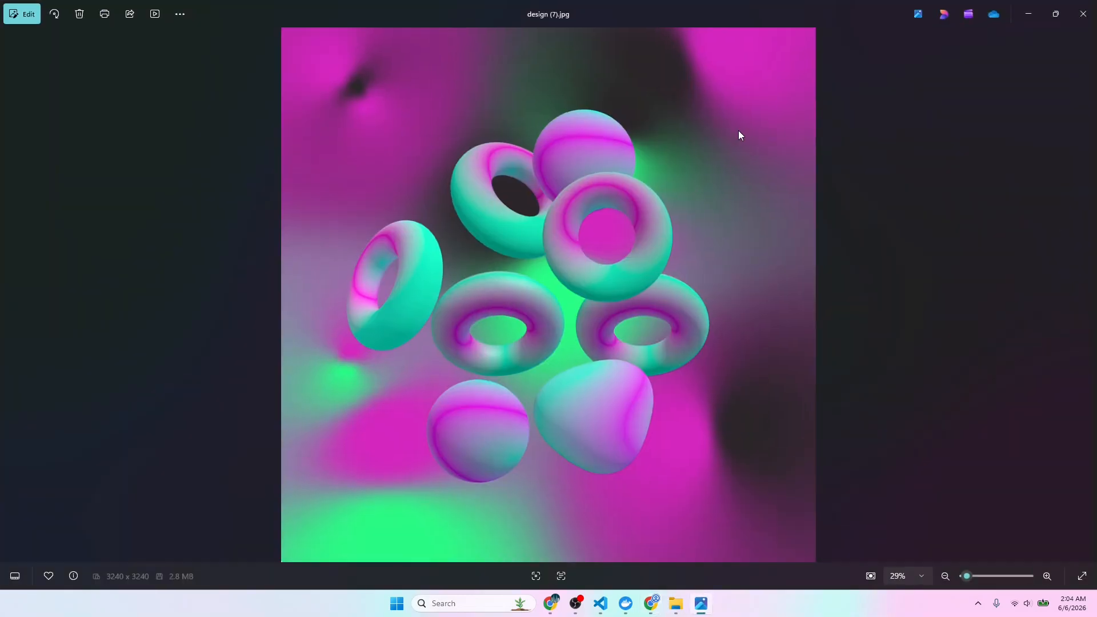
{"action": "left_click_drag", "start_coordinate": [837, 10], "coordinate": [0, 51]}
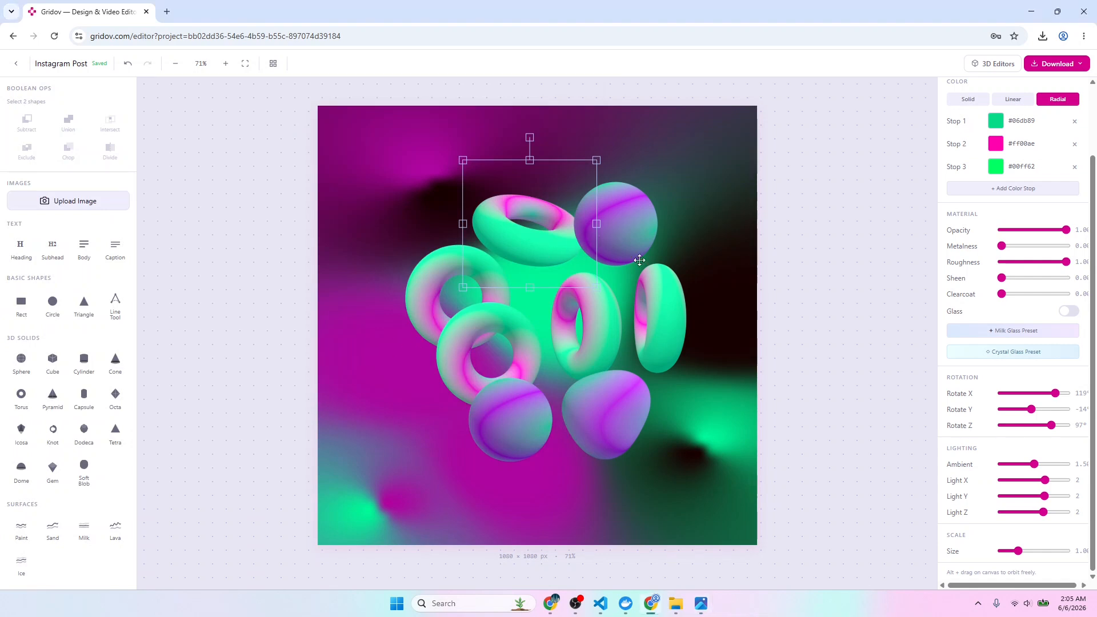
{"action": "mouse_move", "coordinate": [1038, 412]}
{"action": "left_mouse_down"}
{"action": "mouse_move", "coordinate": [1045, 398]}
{"action": "mouse_move", "coordinate": [1063, 399]}
{"action": "mouse_move", "coordinate": [1031, 409]}
{"action": "left_mouse_up"}
- Rotate the far-right ring to -8° about Y and move it up to overlap the upper sphere
{"action": "left_click", "coordinate": [663, 335]}
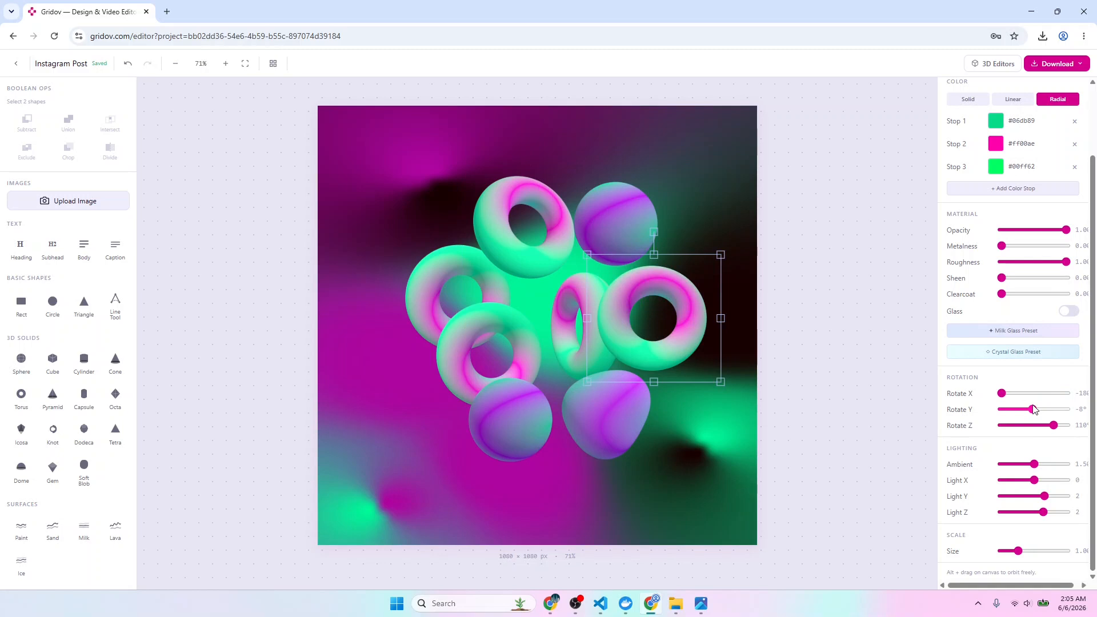
{"action": "left_click_drag", "start_coordinate": [678, 348], "coordinate": [668, 308]}
- Change the upper sphere's second gradient colour stop to #ba00c7
{"action": "left_click", "coordinate": [604, 197]}
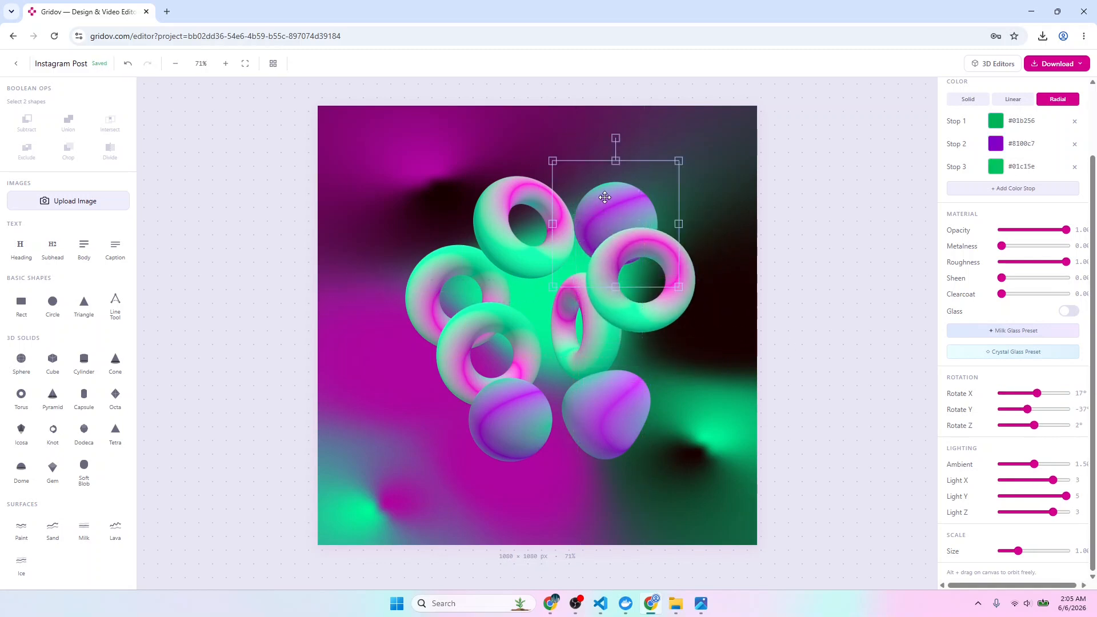
{"action": "left_click", "coordinate": [996, 144]}
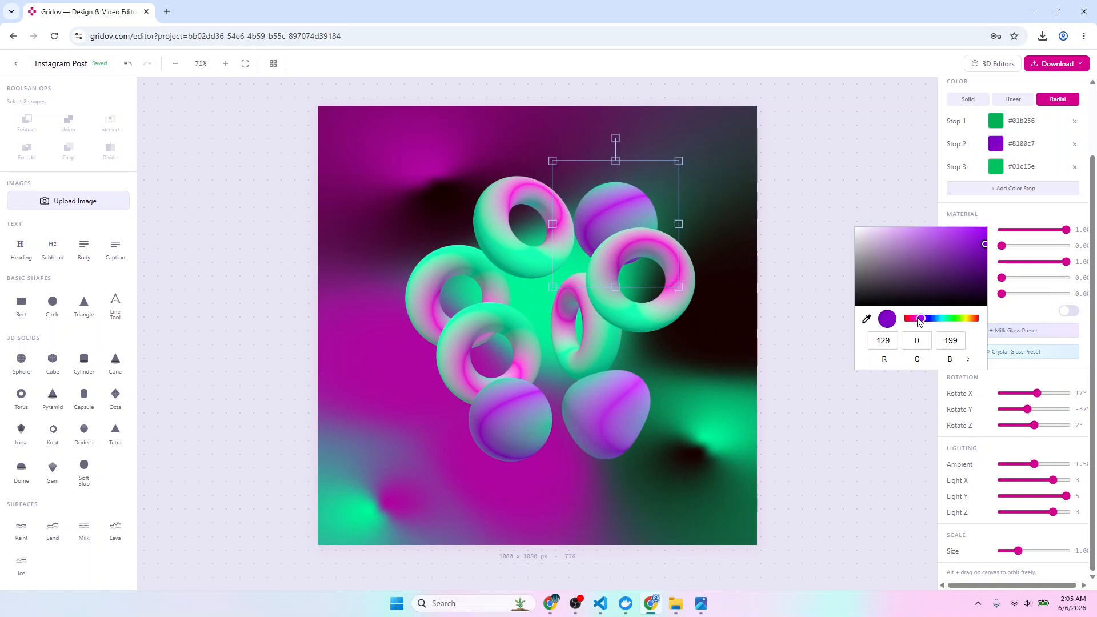
{"action": "left_click", "coordinate": [918, 321]}
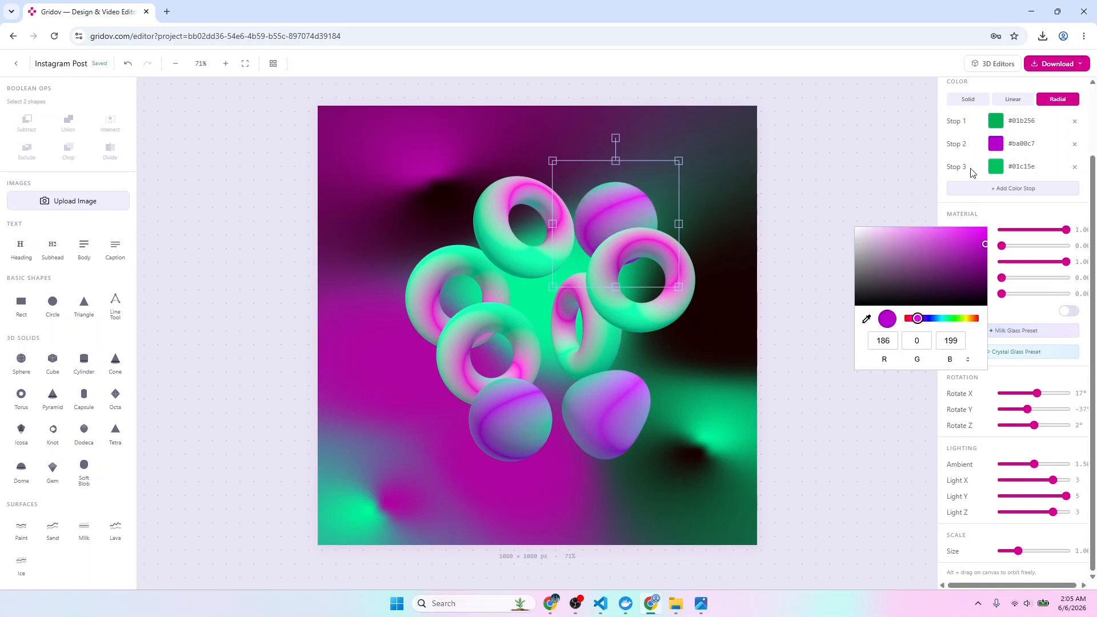
{"action": "left_click", "coordinate": [888, 199]}
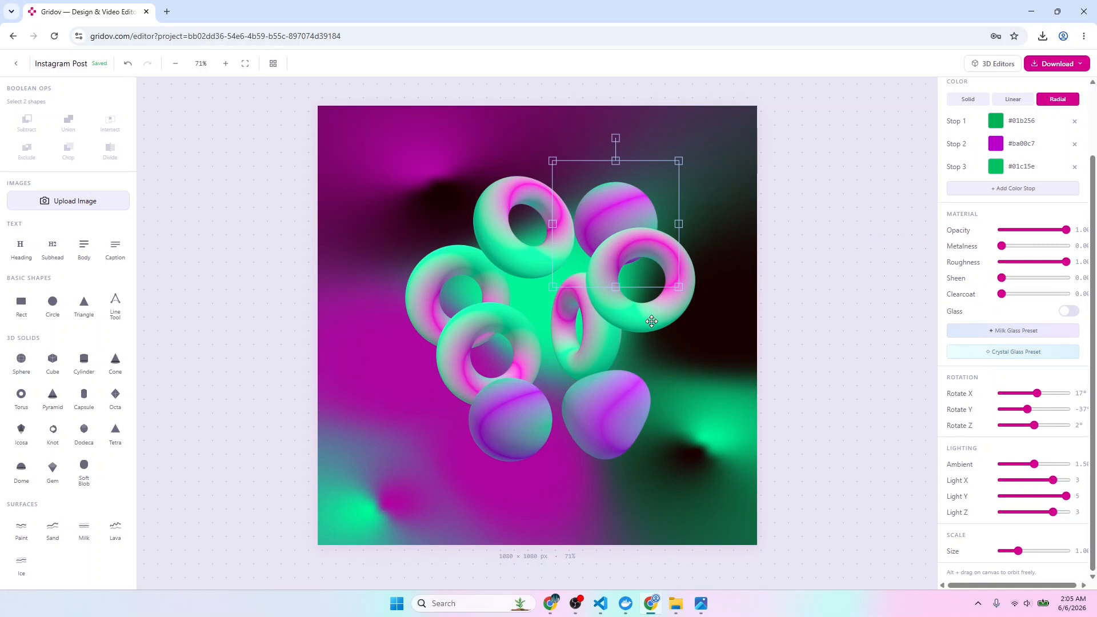
- Rotate the centre ring to 43° about X and 14° about Y, and arrange it between the right ring and the lowered soft blob
{"action": "left_click", "coordinate": [602, 352]}
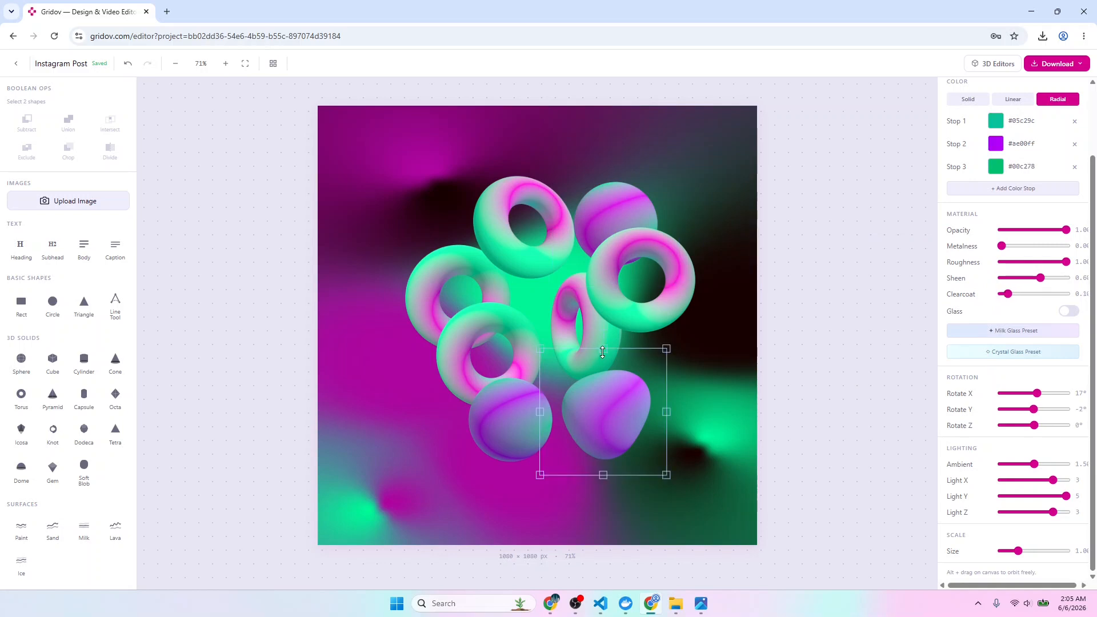
{"action": "left_click", "coordinate": [570, 307]}
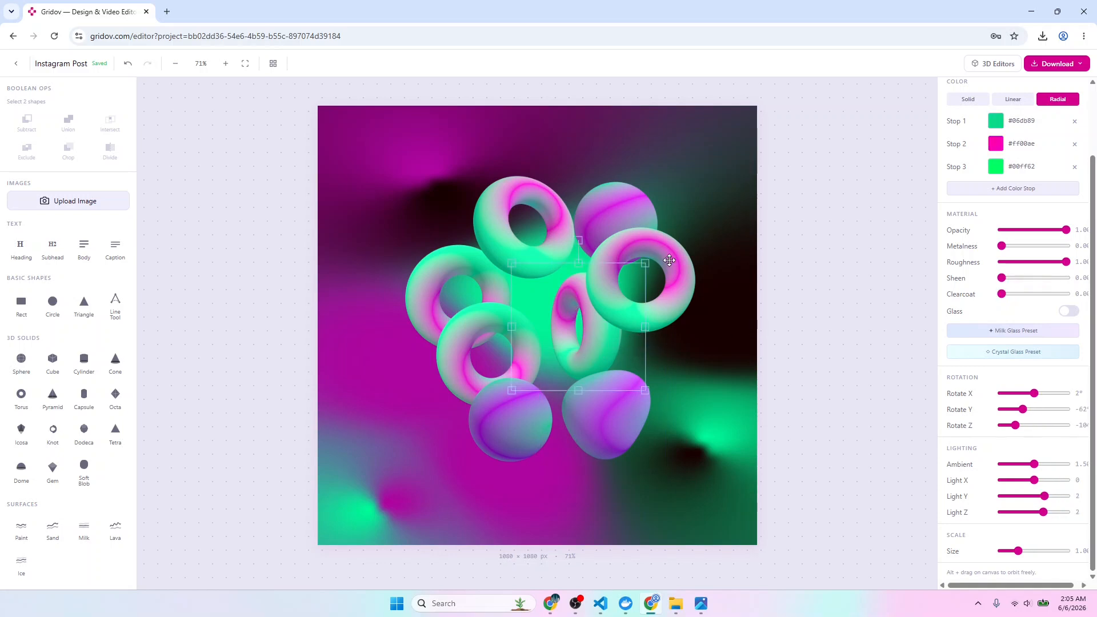
{"action": "left_click_drag", "start_coordinate": [1022, 409], "coordinate": [1043, 394]}
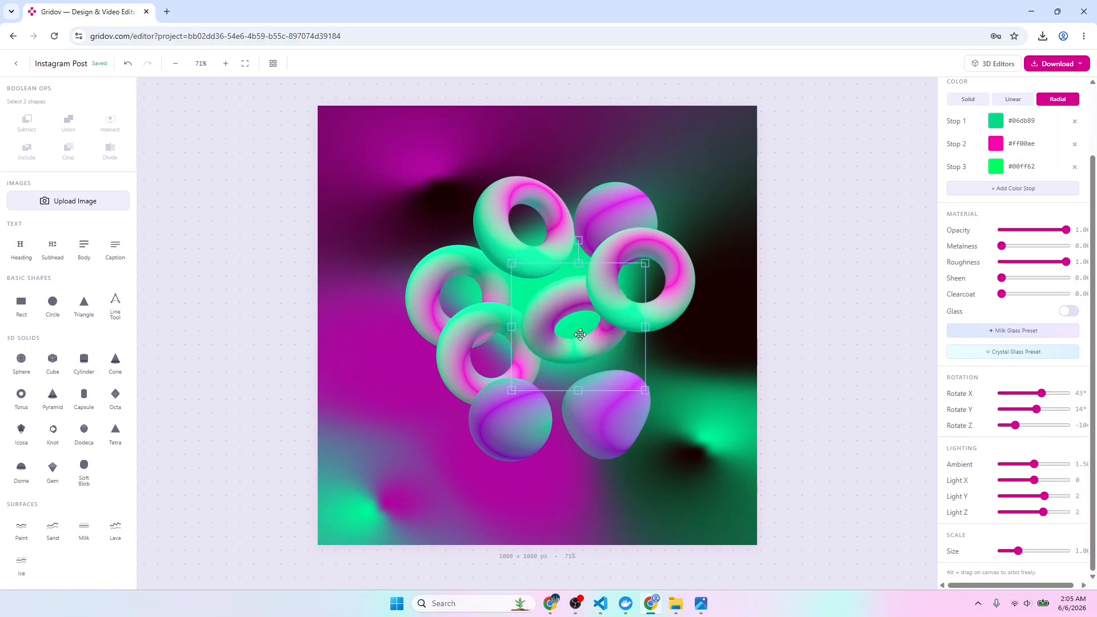
{"action": "mouse_move", "coordinate": [580, 334]}
{"action": "left_mouse_down"}
{"action": "mouse_move", "coordinate": [595, 419]}
{"action": "mouse_move", "coordinate": [577, 436]}
{"action": "mouse_move", "coordinate": [558, 338]}
{"action": "mouse_move", "coordinate": [587, 353]}
{"action": "mouse_move", "coordinate": [585, 294]}
{"action": "mouse_move", "coordinate": [577, 370]}
{"action": "mouse_move", "coordinate": [575, 349]}
{"action": "left_mouse_up"}
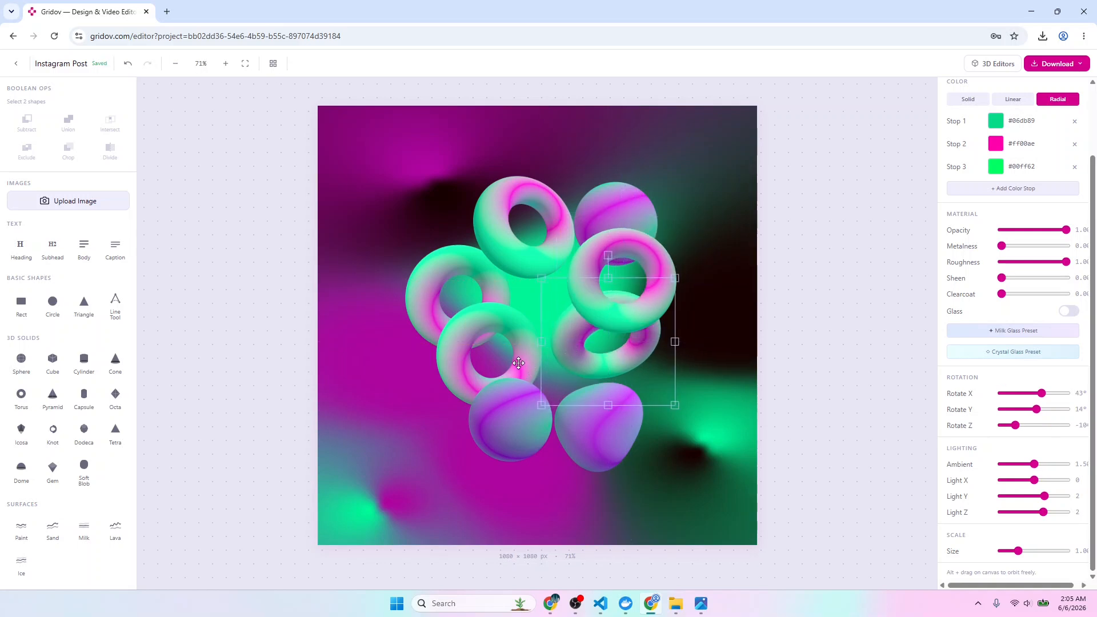
- Rotate the lower-left ring to 37° about X and -78° about Z, and move it up toward the centre above the lower sphere
{"action": "left_click", "coordinate": [507, 323]}
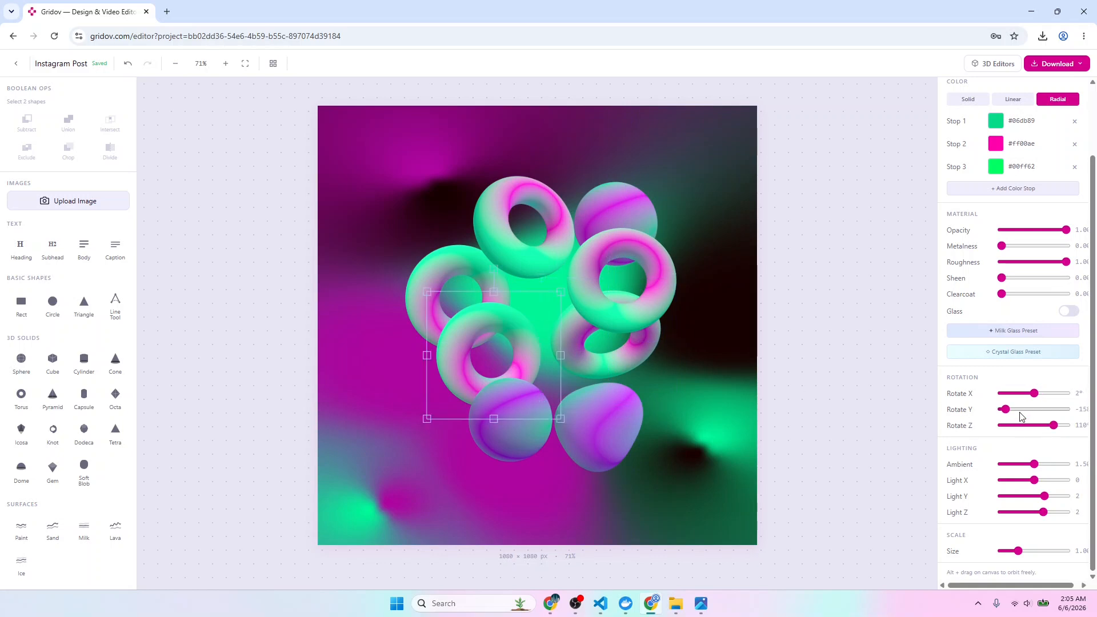
{"action": "left_click_drag", "start_coordinate": [1007, 413], "coordinate": [1020, 433]}
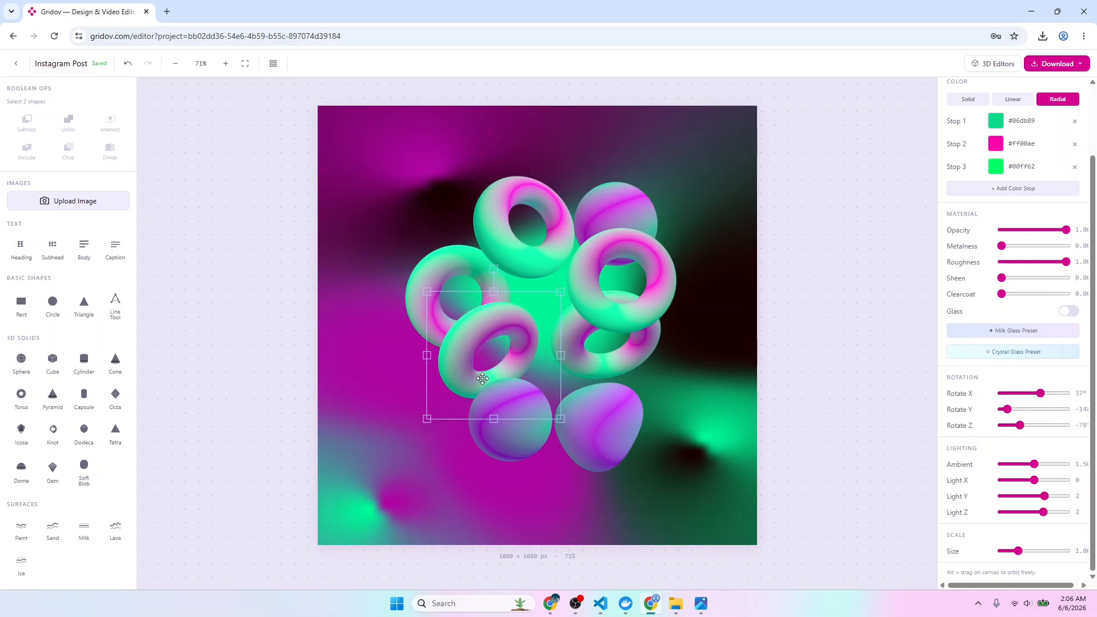
{"action": "left_click_drag", "start_coordinate": [478, 364], "coordinate": [495, 325]}
- Rotate the far-left ring to -59° about Y and -72° about Z, and deselect it
{"action": "left_click", "coordinate": [425, 296]}
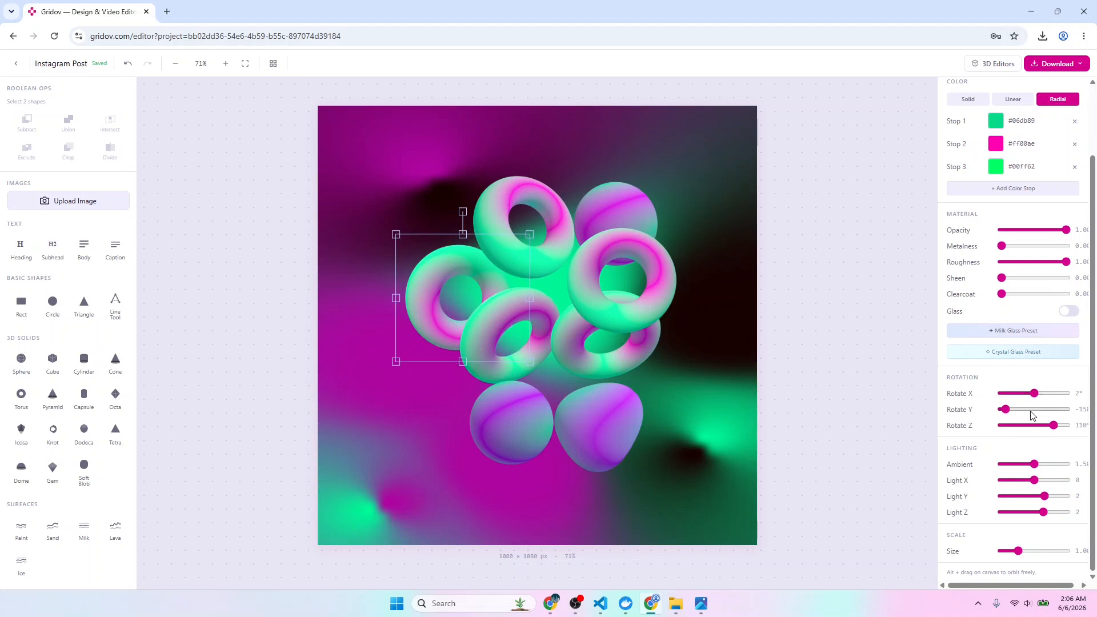
{"action": "left_click_drag", "start_coordinate": [1054, 426], "coordinate": [1021, 424]}
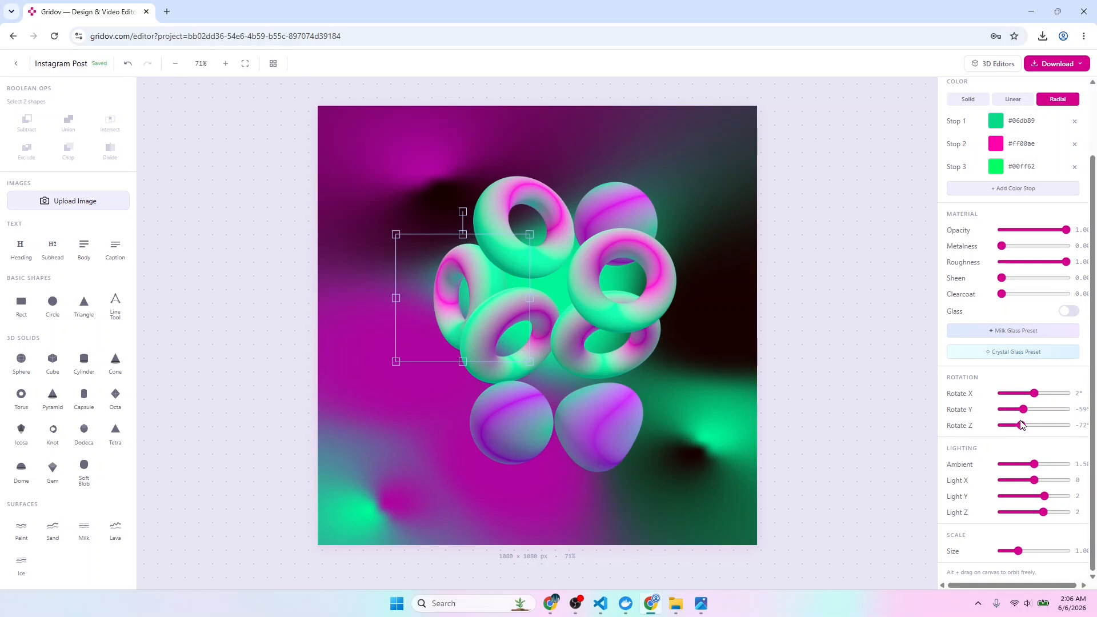
{"action": "left_click", "coordinate": [703, 211]}
- Recheck the full-size reference image in Photos against the arranged rings, spheres and blob
{"action": "left_click_drag", "start_coordinate": [0, 90], "coordinate": [684, 186]}
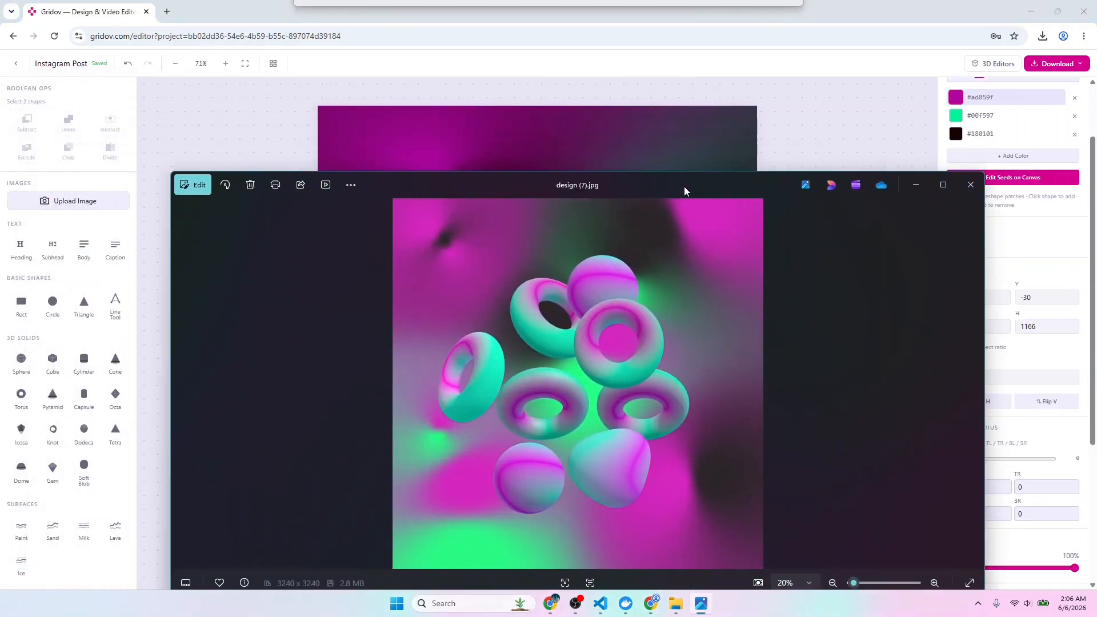
{"action": "left_click", "coordinate": [941, 186]}
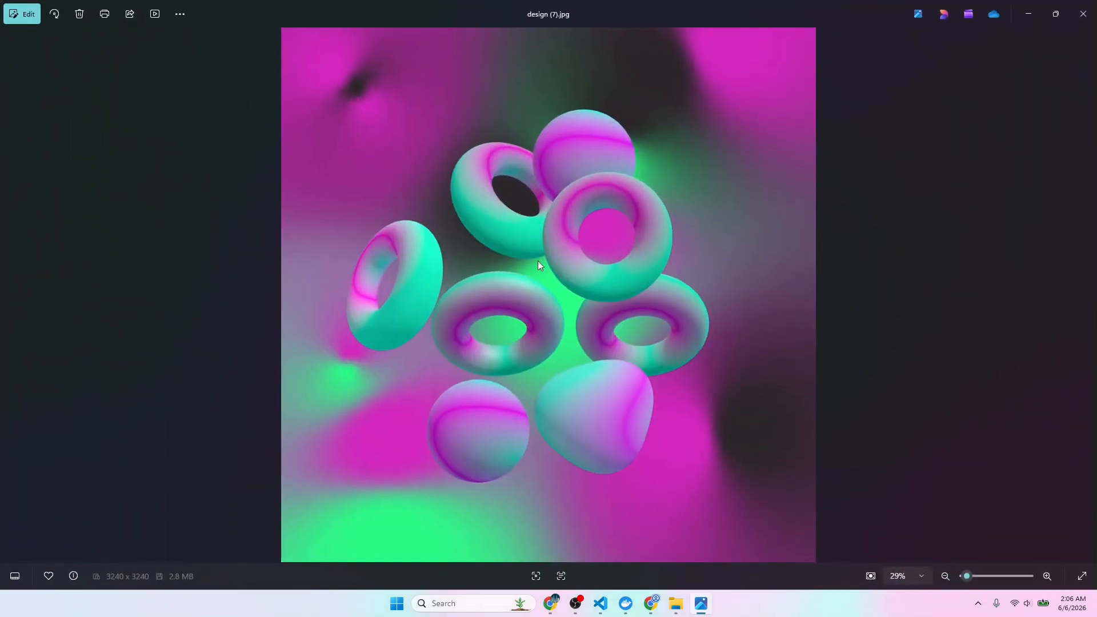
{"action": "left_click", "coordinate": [1031, 20]}
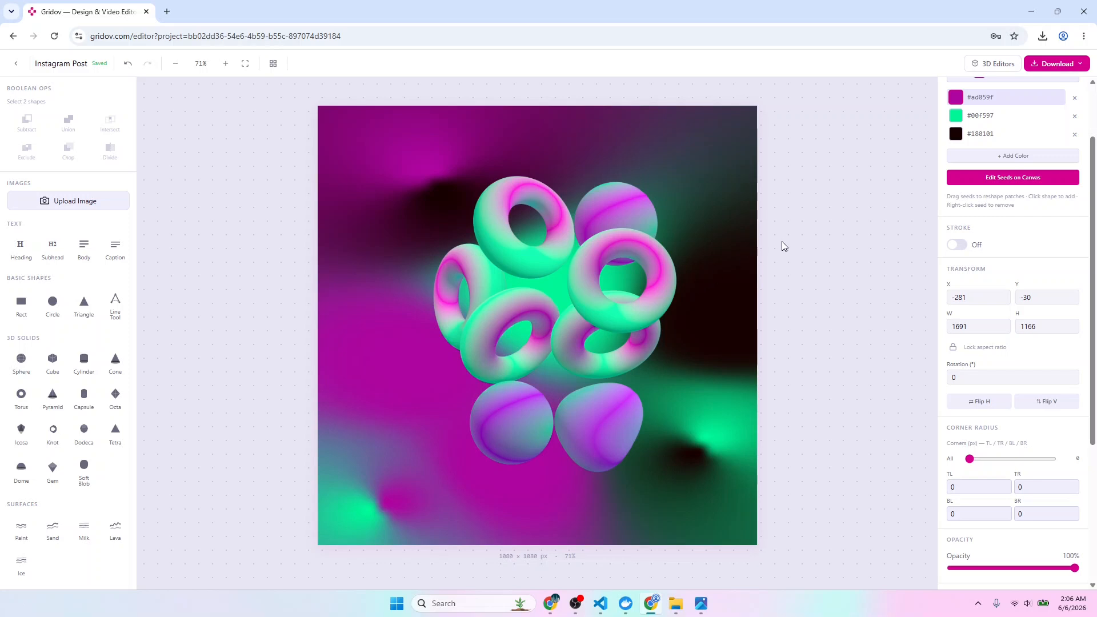
- Export the design as a JPG at 3× scale and 100% quality
{"action": "scroll", "coordinate": [971, 240], "scroll_direction": "up", "scroll_amount": 2}
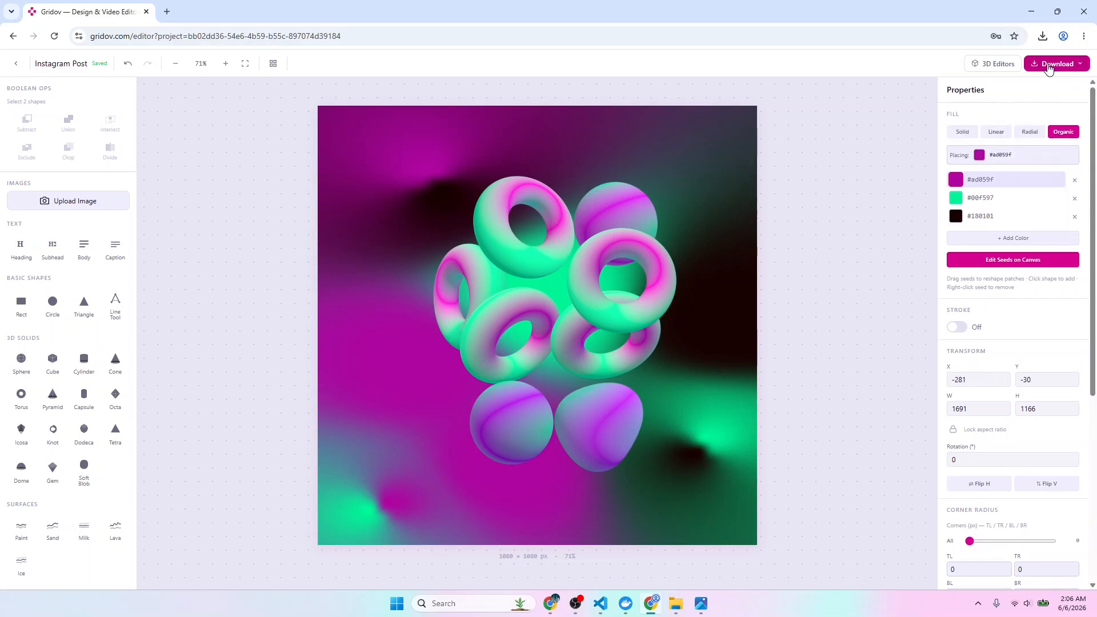
{"action": "left_click", "coordinate": [1072, 64]}
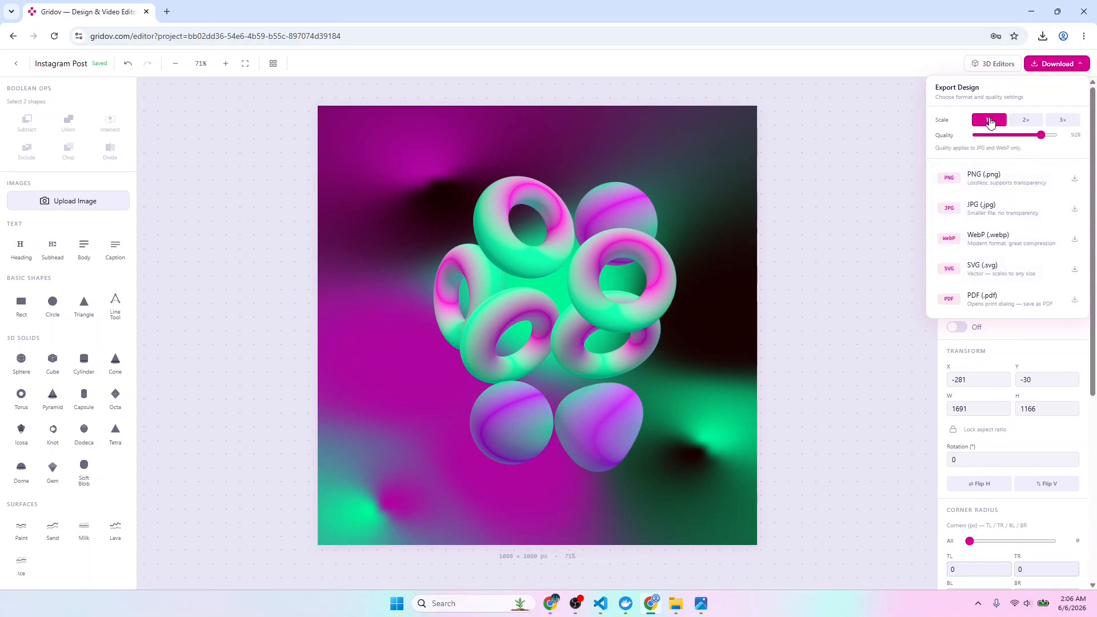
{"action": "left_click_drag", "start_coordinate": [1041, 136], "coordinate": [1056, 135]}
{"action": "left_click", "coordinate": [1072, 127]}
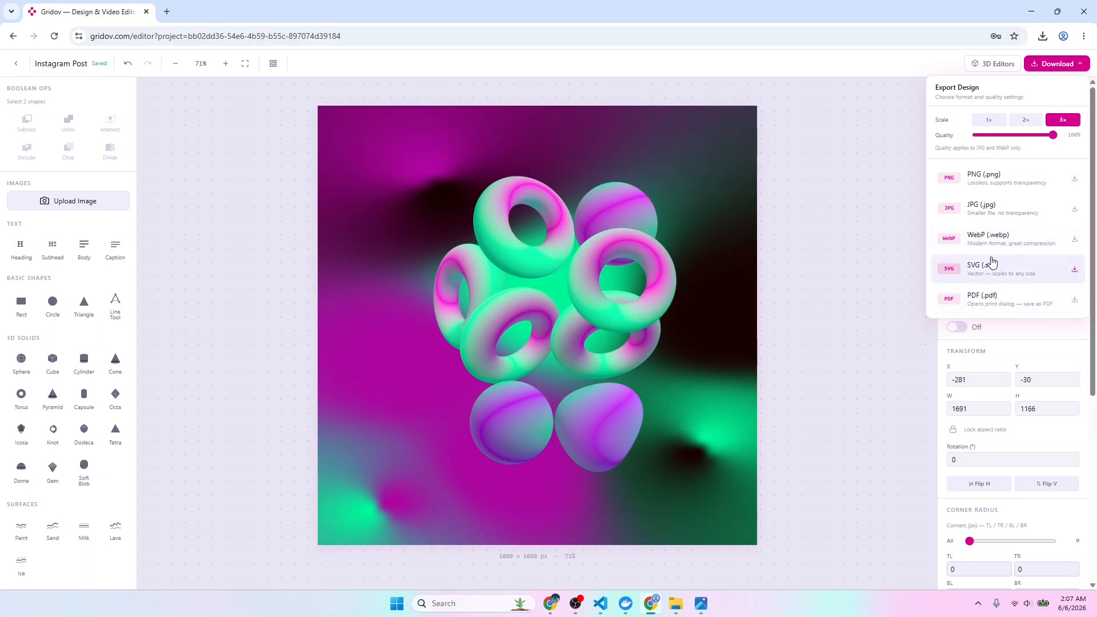
{"action": "left_click", "coordinate": [995, 210]}
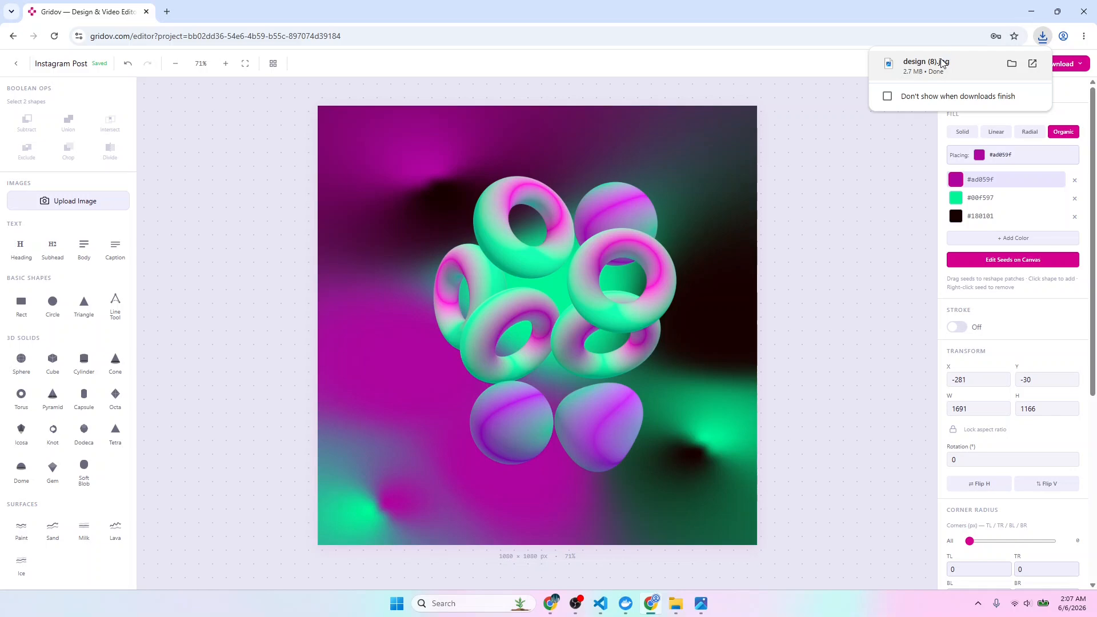
- Open the exported design (8).jpg in Photos and examine the shapes and gradients up close and as a whole
{"action": "left_click", "coordinate": [926, 63]}
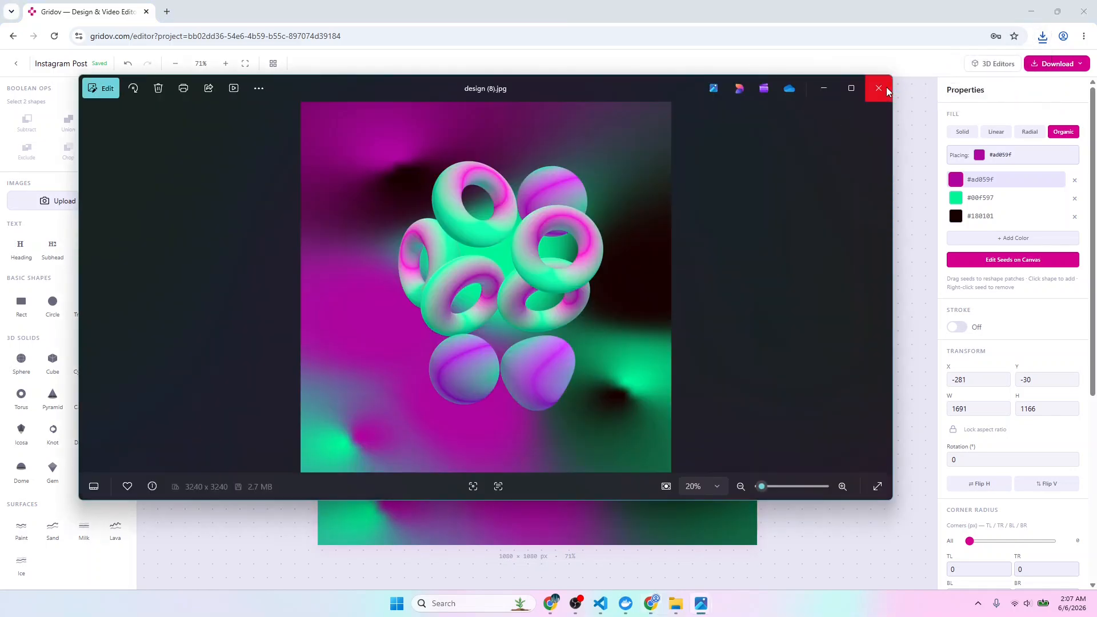
{"action": "left_click", "coordinate": [850, 88]}
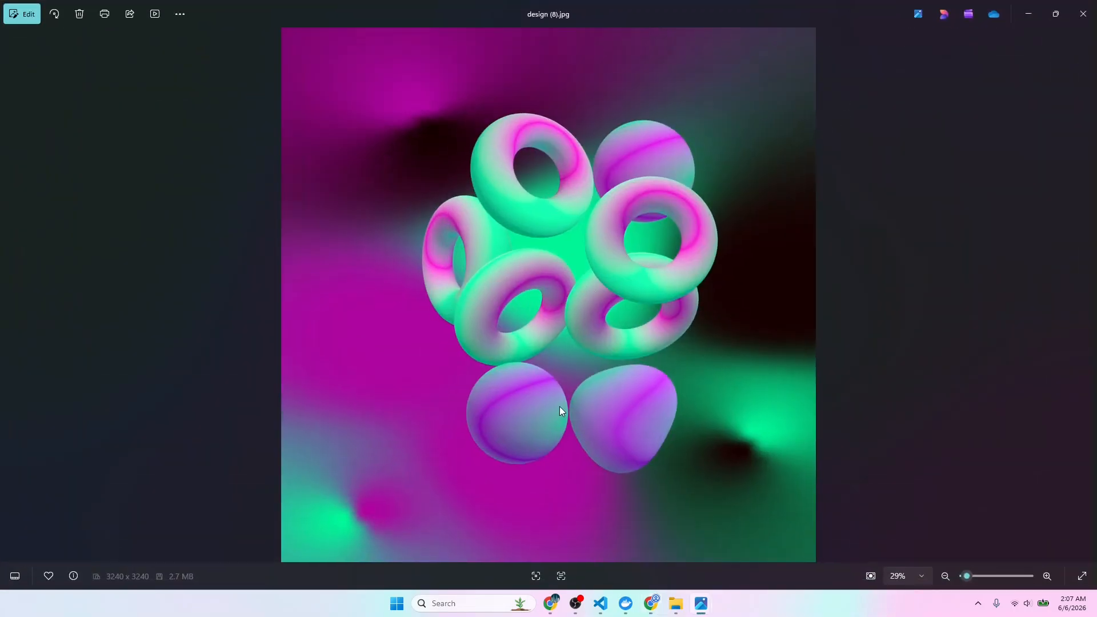
{"action": "scroll", "coordinate": [688, 336], "scroll_direction": "up", "scroll_amount": 5}
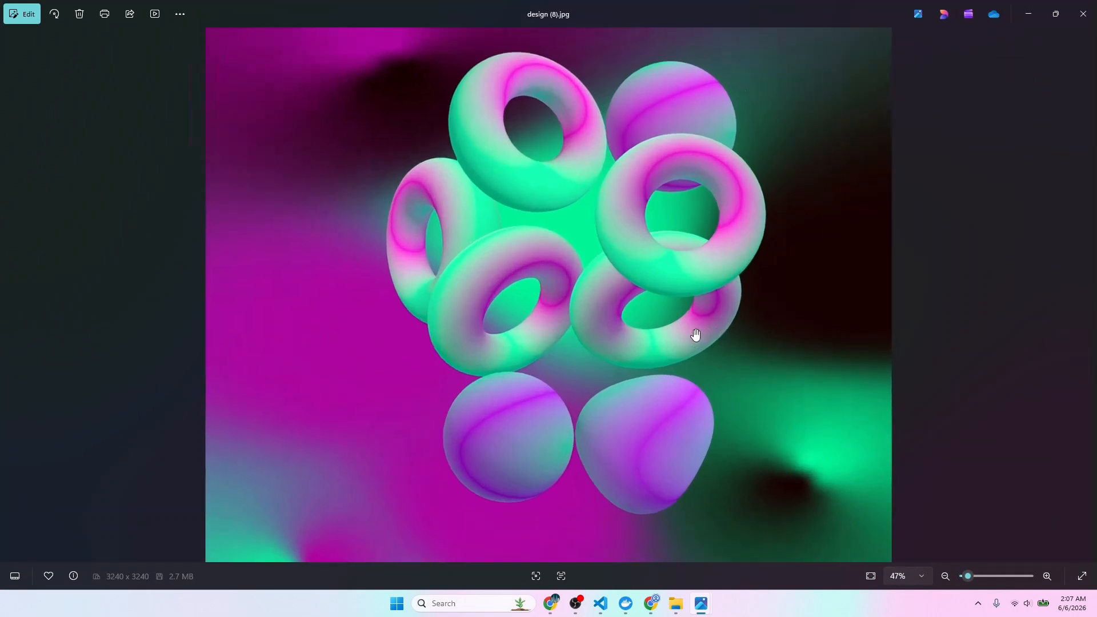
{"action": "scroll", "coordinate": [703, 303], "scroll_direction": "up", "scroll_amount": 1}
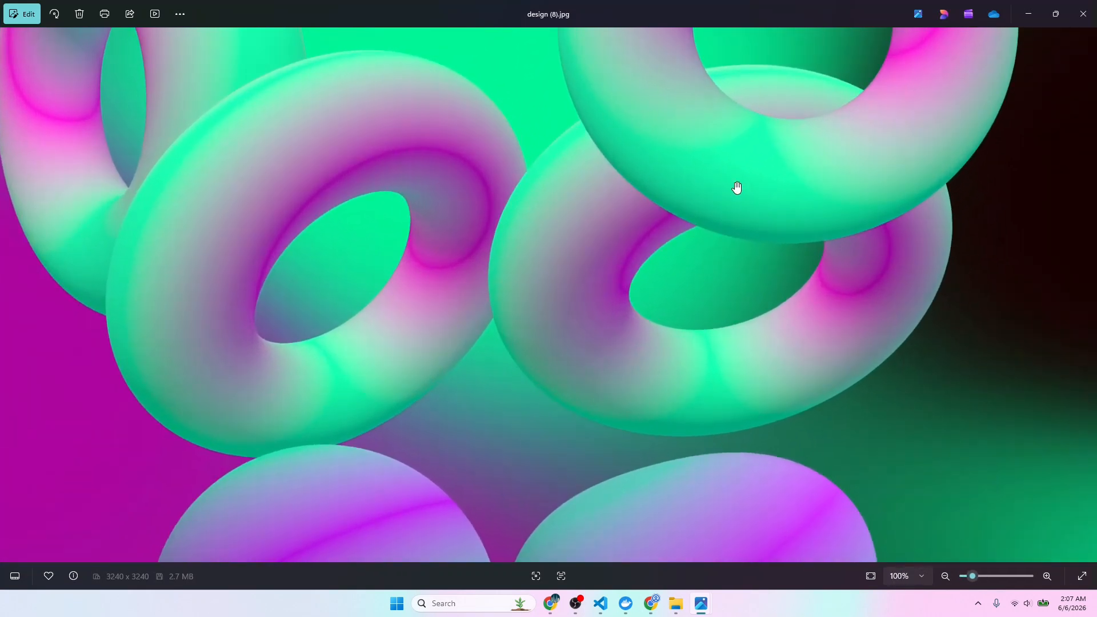
{"action": "scroll", "coordinate": [742, 286], "scroll_direction": "up", "scroll_amount": 2}
{"action": "left_click_drag", "start_coordinate": [710, 217], "coordinate": [710, 387]}
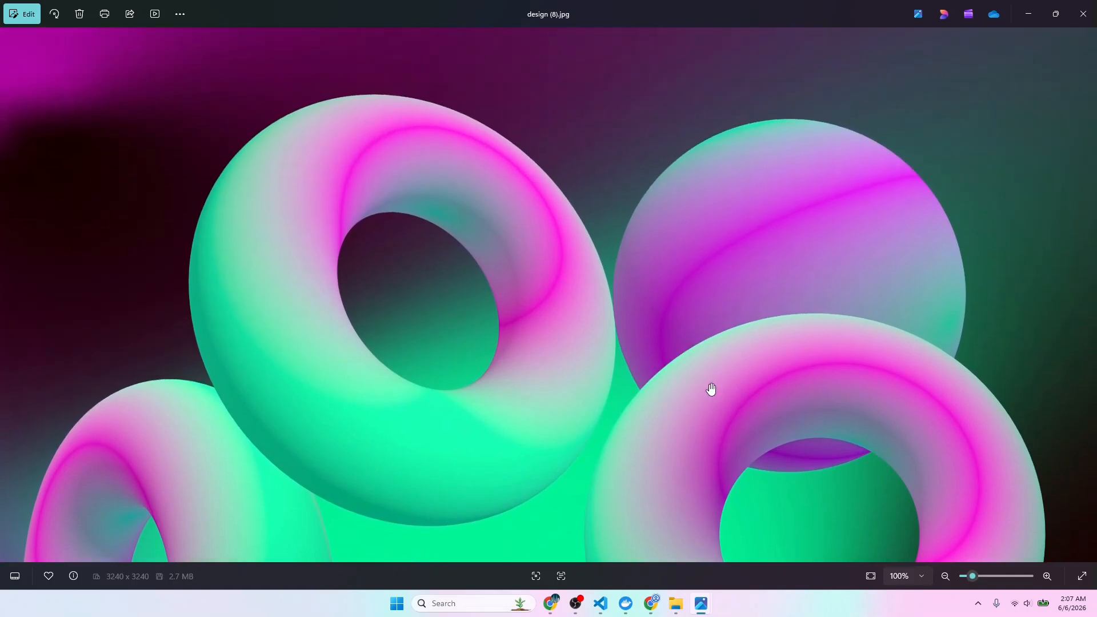
{"action": "left_click_drag", "start_coordinate": [585, 277], "coordinate": [582, 181]}
{"action": "scroll", "coordinate": [701, 232], "scroll_direction": "down", "scroll_amount": 4}
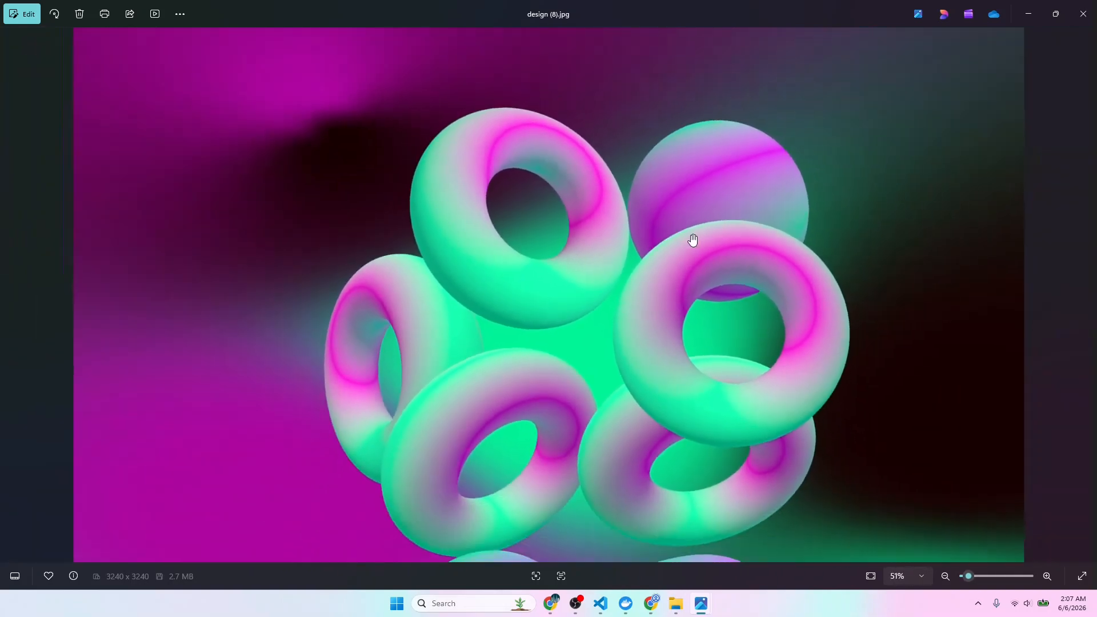
{"action": "scroll", "coordinate": [611, 241], "scroll_direction": "down", "scroll_amount": 3}
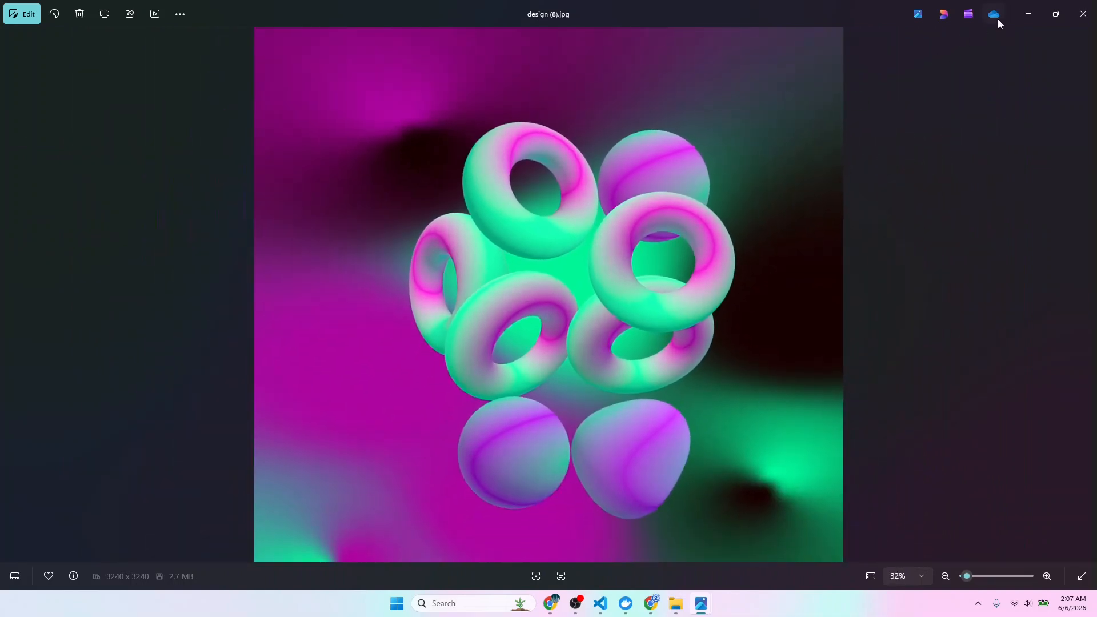
- Minimize the open windows to view the desktop wallpaper, and return to the Gridov design
{"action": "left_click", "coordinate": [1029, 16]}
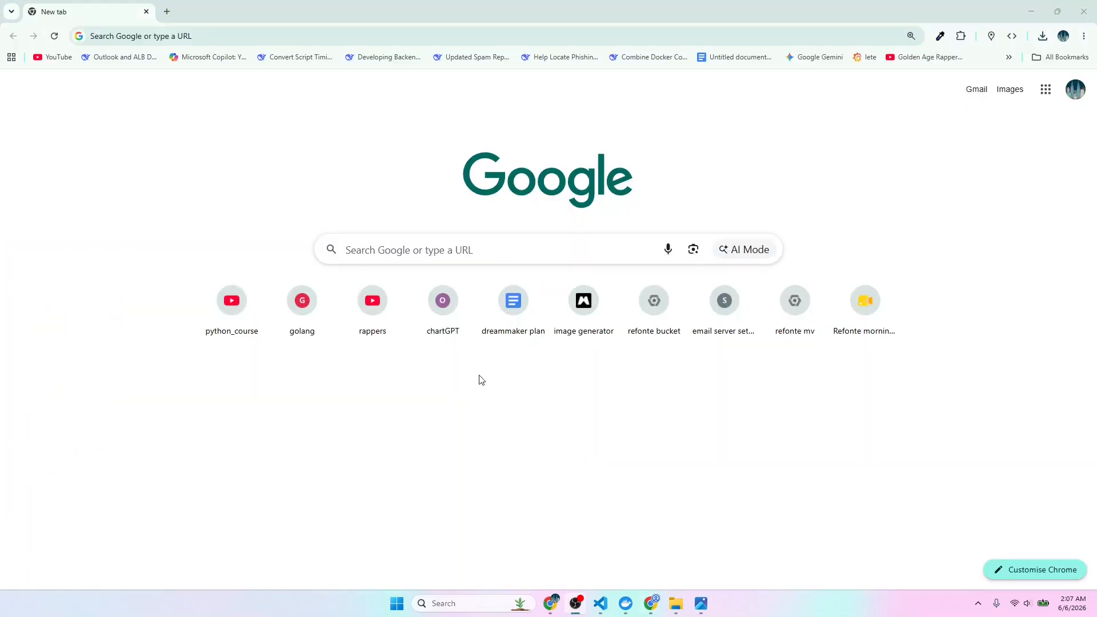
{"action": "left_click", "coordinate": [1031, 12]}
{"action": "left_click_drag", "start_coordinate": [348, 142], "coordinate": [867, 429]}
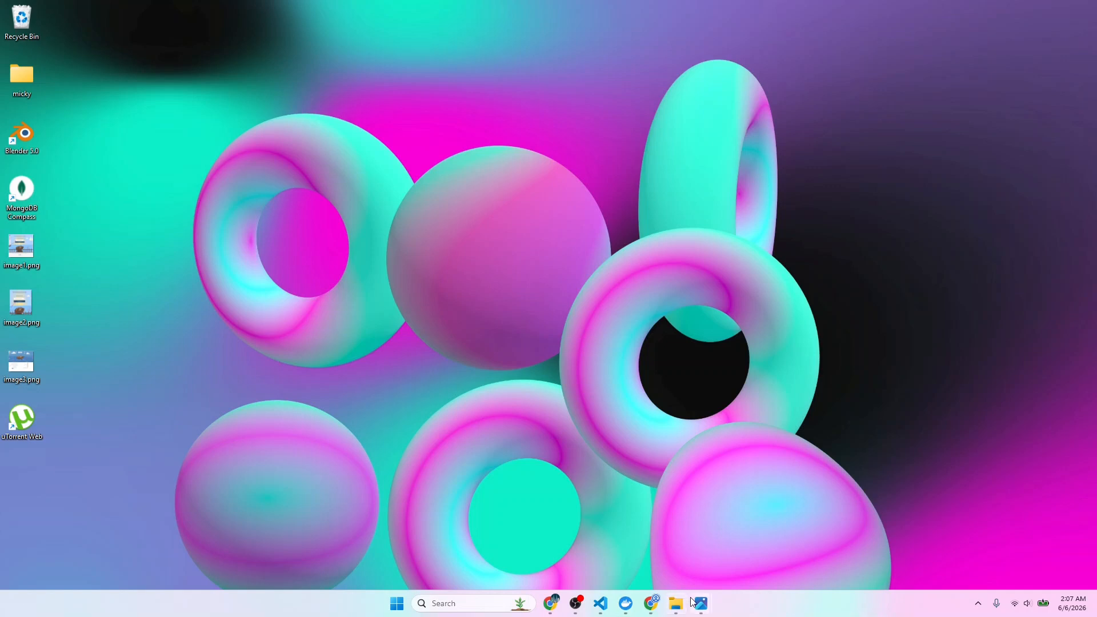
{"action": "mouse_move", "coordinate": [702, 605]}
{"action": "mouse_move", "coordinate": [550, 603]}
{"action": "left_click", "coordinate": [652, 603]}
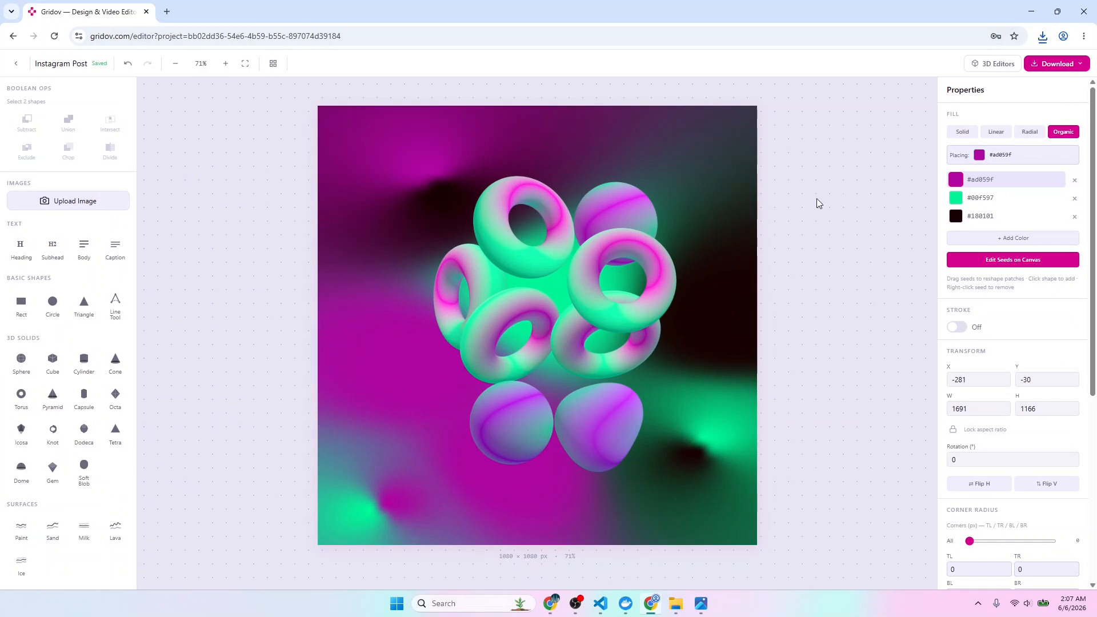
- Reload the editor page and rename the Instagram Post project as "design one"
{"action": "left_click", "coordinate": [55, 38]}
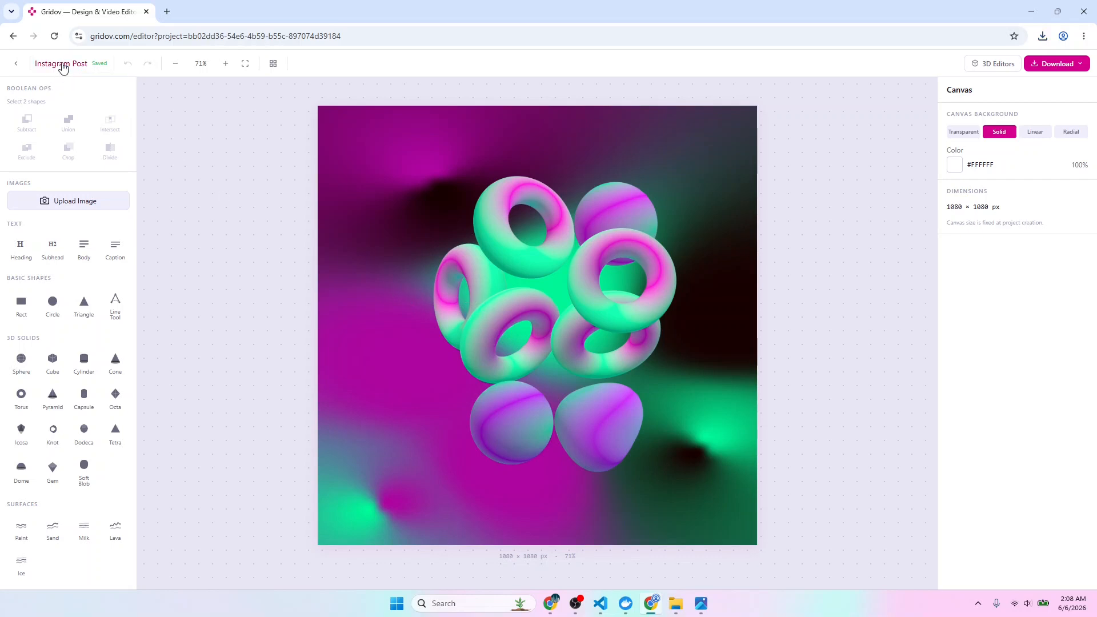
{"action": "double_click", "coordinate": [63, 64]}
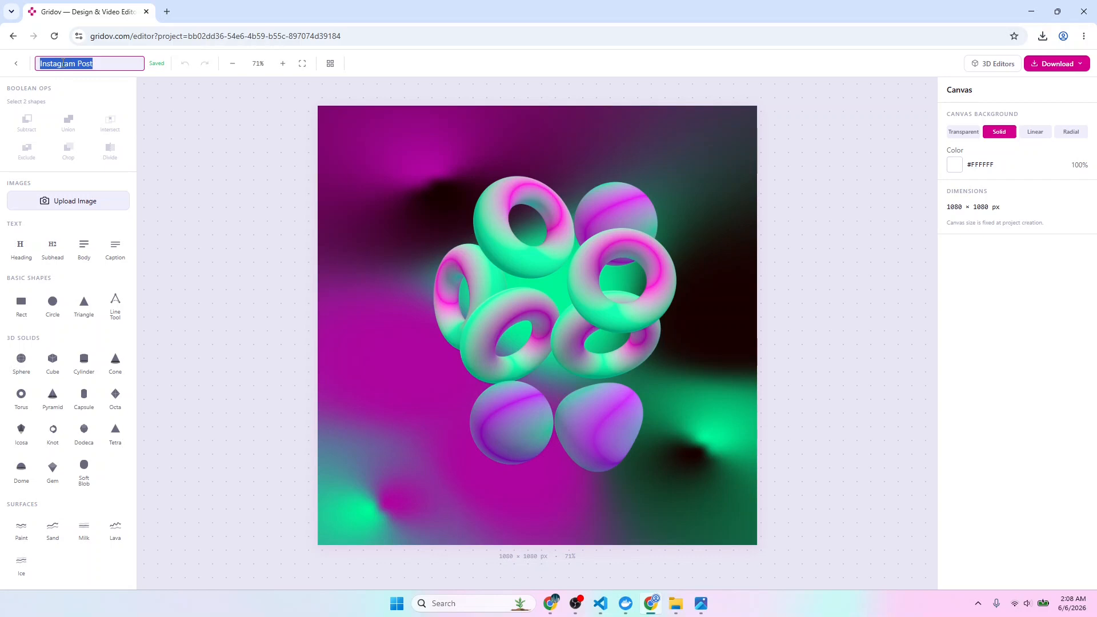
{"action": "type", "text": "desi"}
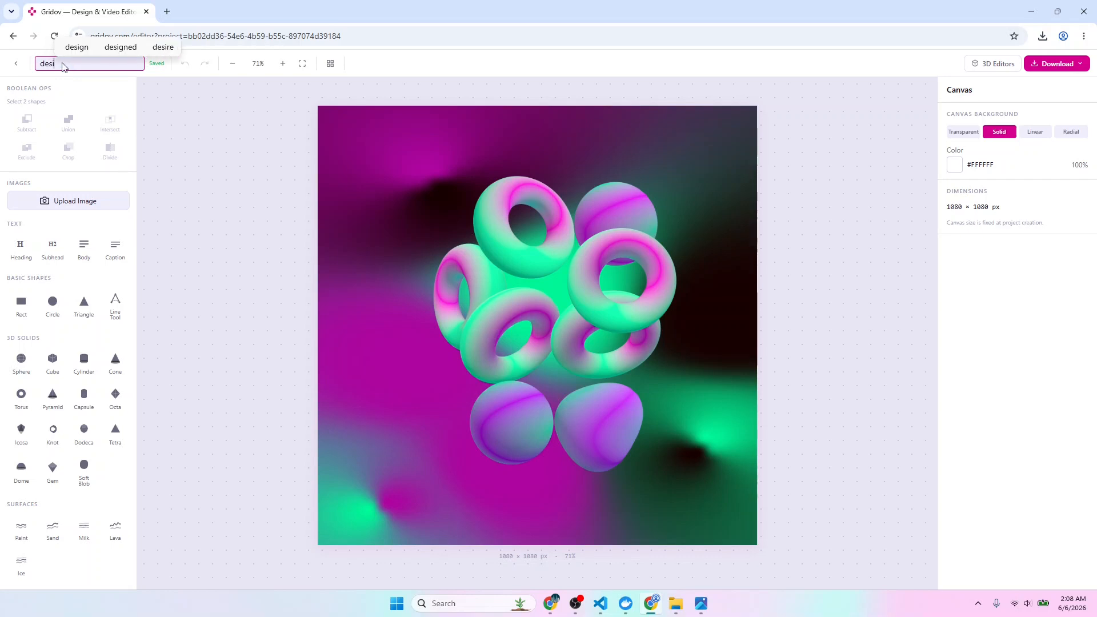
{"action": "type", "text": "gn o"}
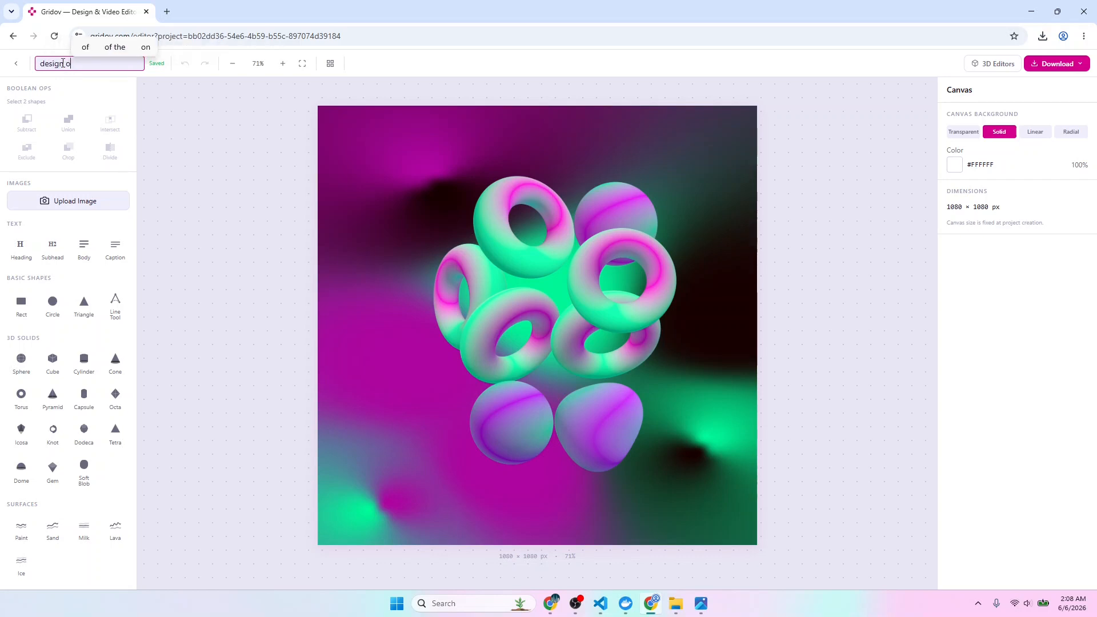
{"action": "type", "text": "ne"}
{"action": "left_click", "coordinate": [214, 118]}
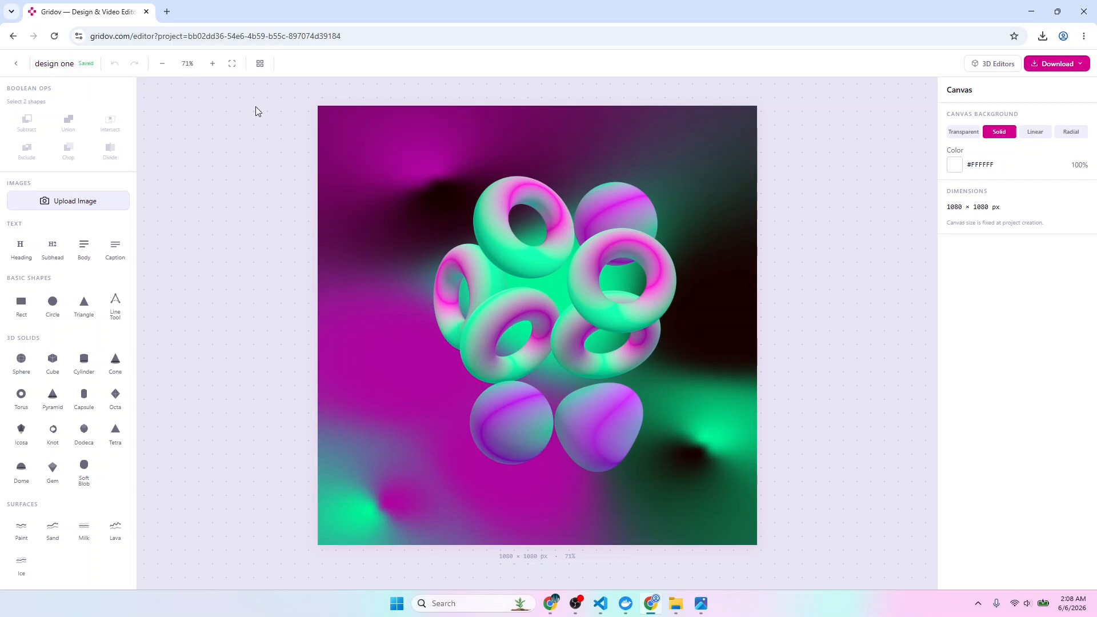
- Reopen design one from the designs dashboard and inspect the properties of the two upper rings, the upper sphere and the background
{"action": "left_click", "coordinate": [12, 35]}
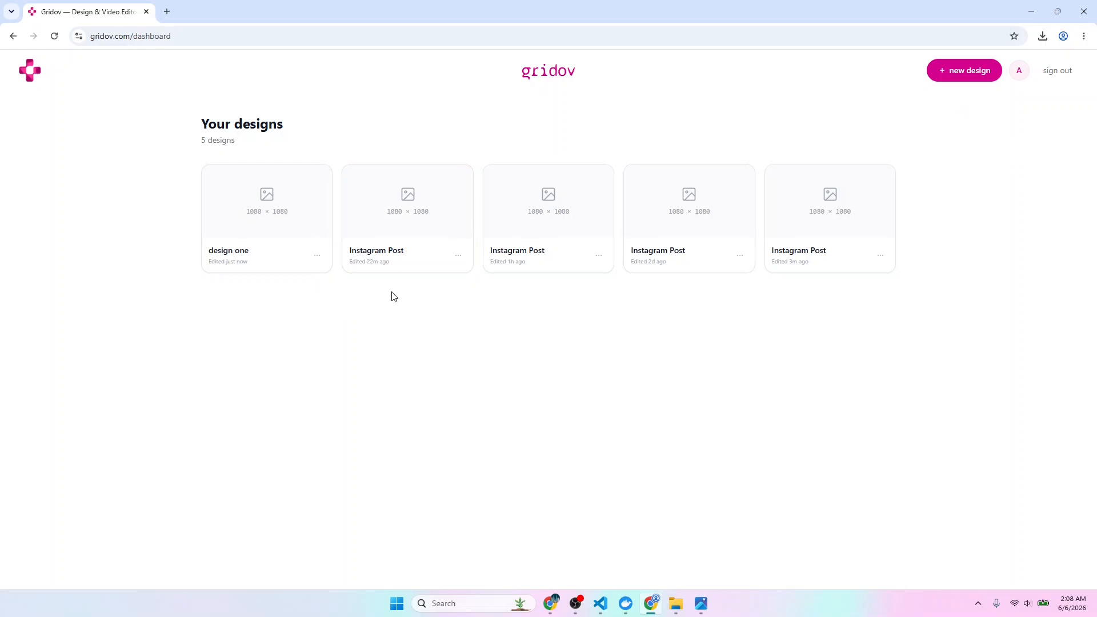
{"action": "left_click", "coordinate": [270, 212]}
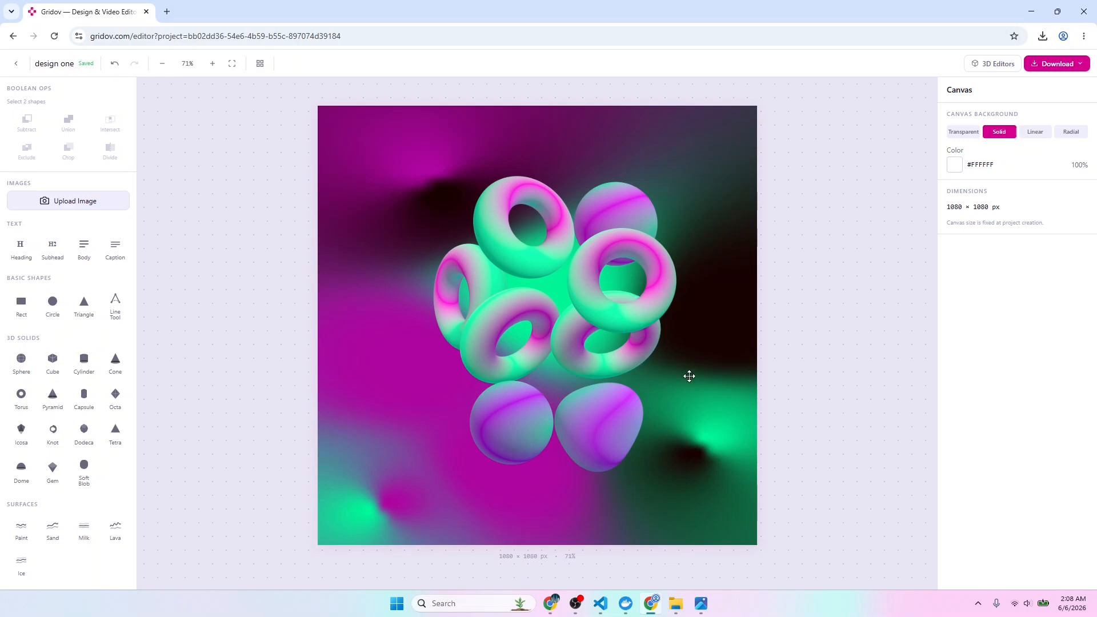
{"action": "left_click", "coordinate": [510, 210]}
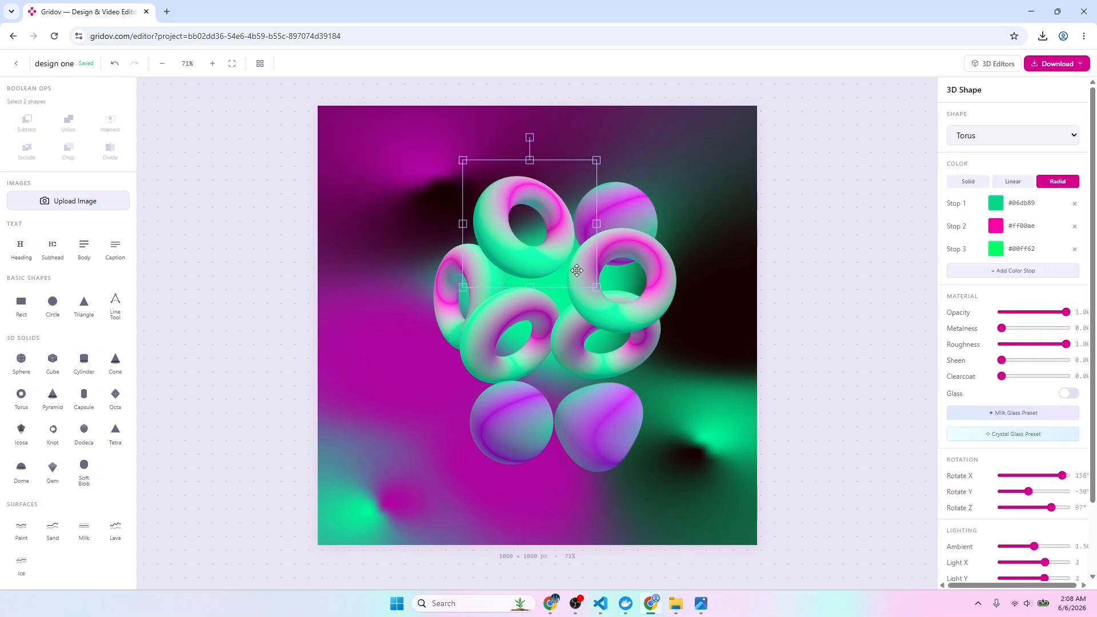
{"action": "left_click", "coordinate": [688, 220]}
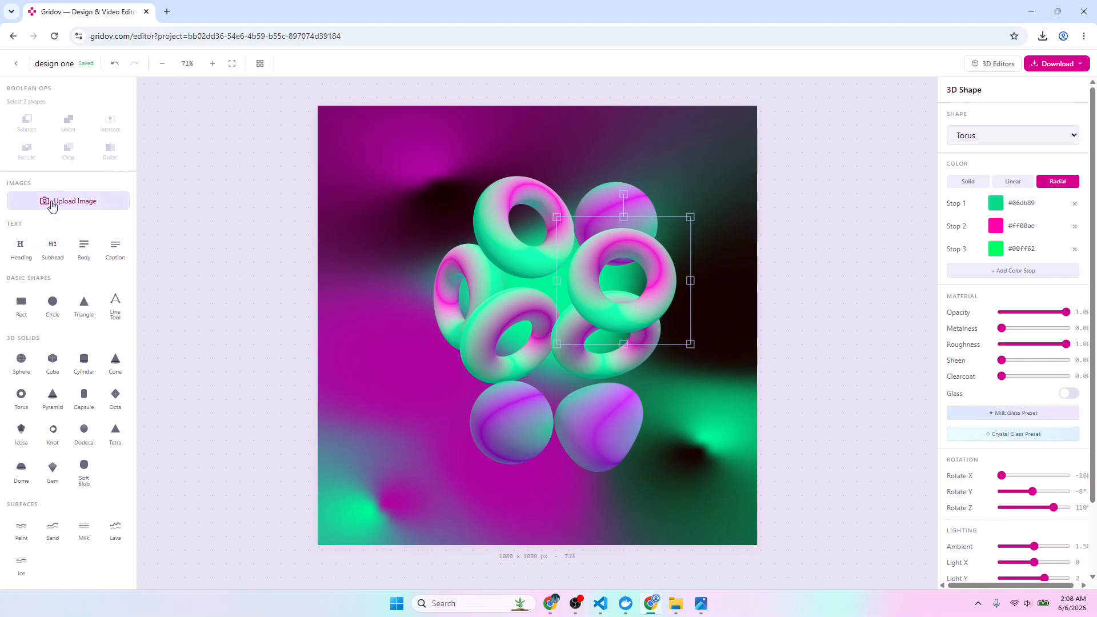
{"action": "left_click", "coordinate": [675, 172]}
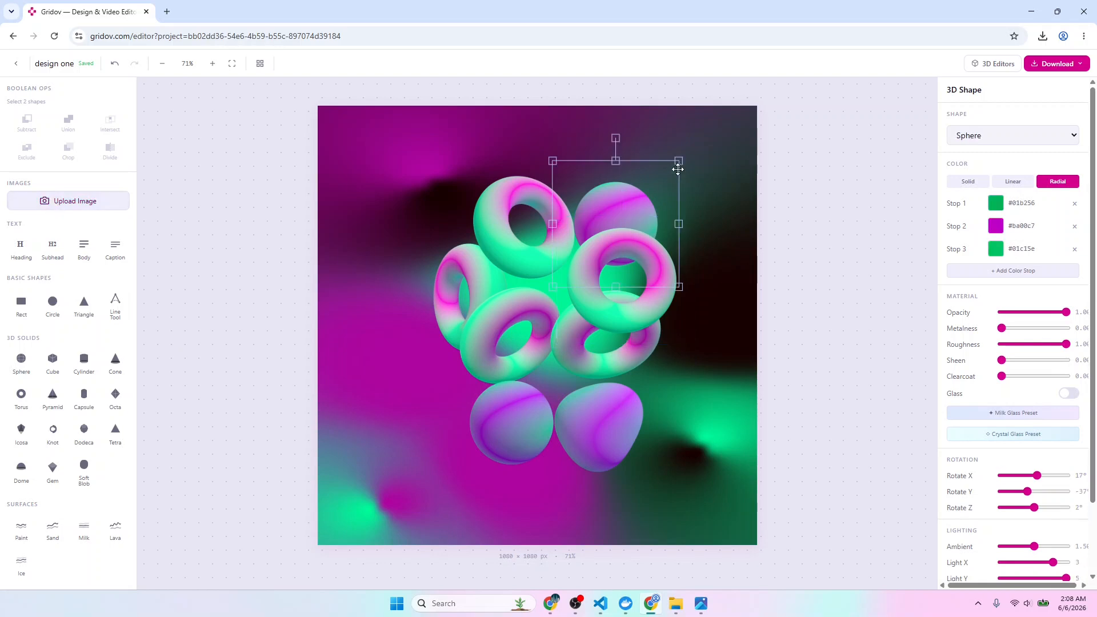
{"action": "left_click", "coordinate": [723, 155]}
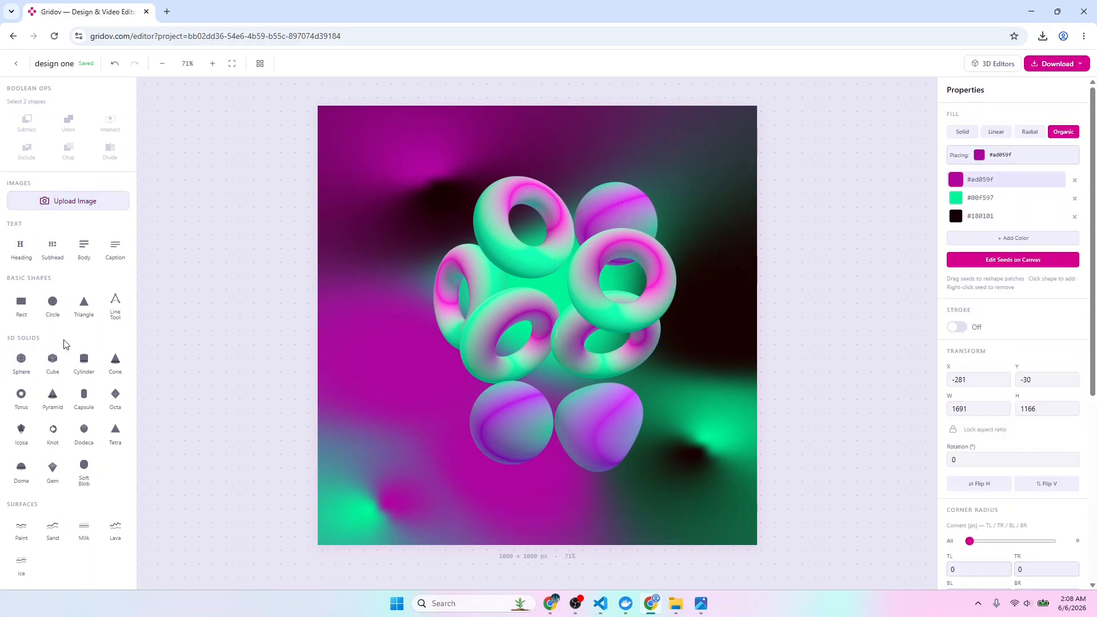